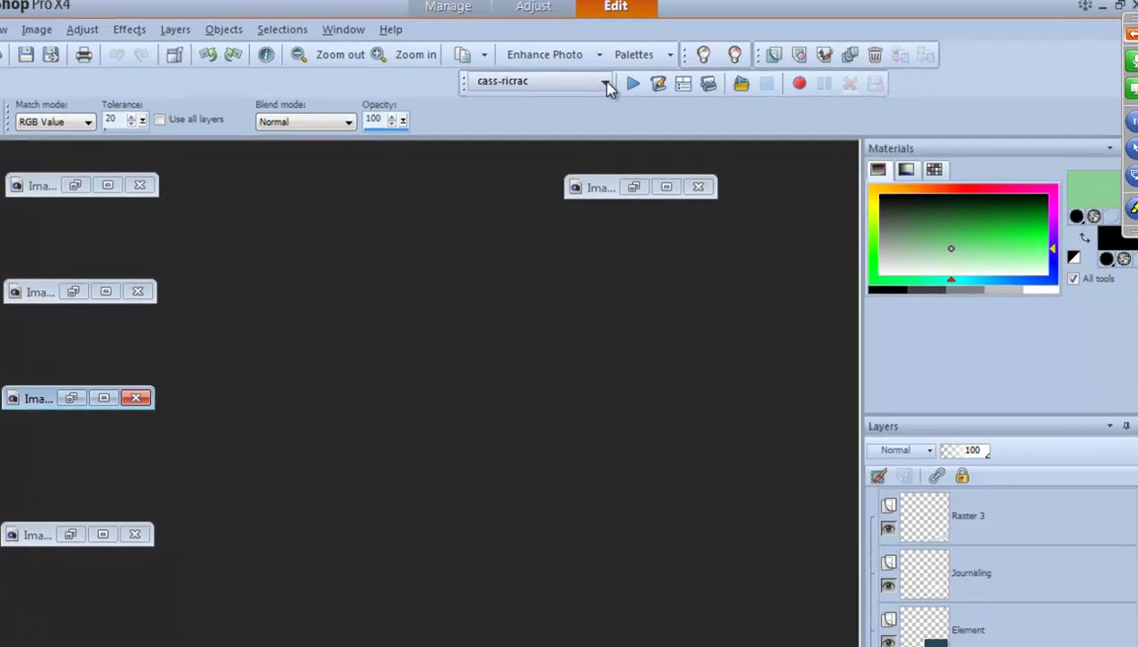
{"action": "left_click", "coordinate": [635, 84]}
{"action": "left_click_drag", "start_coordinate": [492, 305], "coordinate": [199, 75]}
{"action": "left_click", "coordinate": [205, 64]}
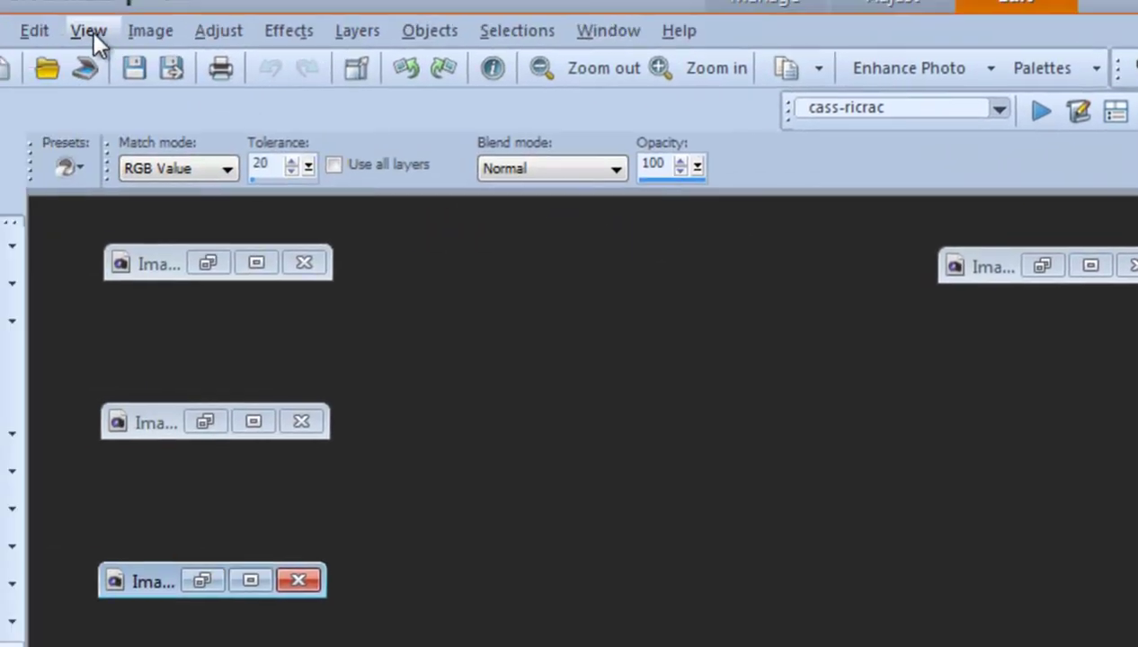
Hide the Script toolbar and display it again
{"action": "left_click", "coordinate": [88, 31]}
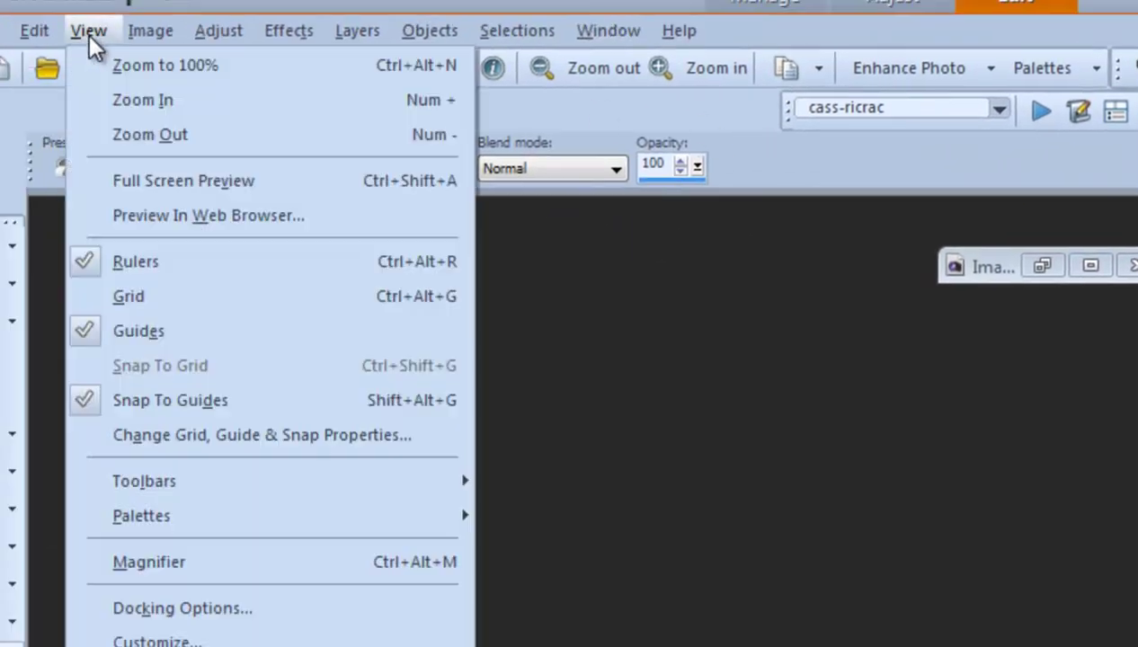
{"action": "mouse_move", "coordinate": [124, 485]}
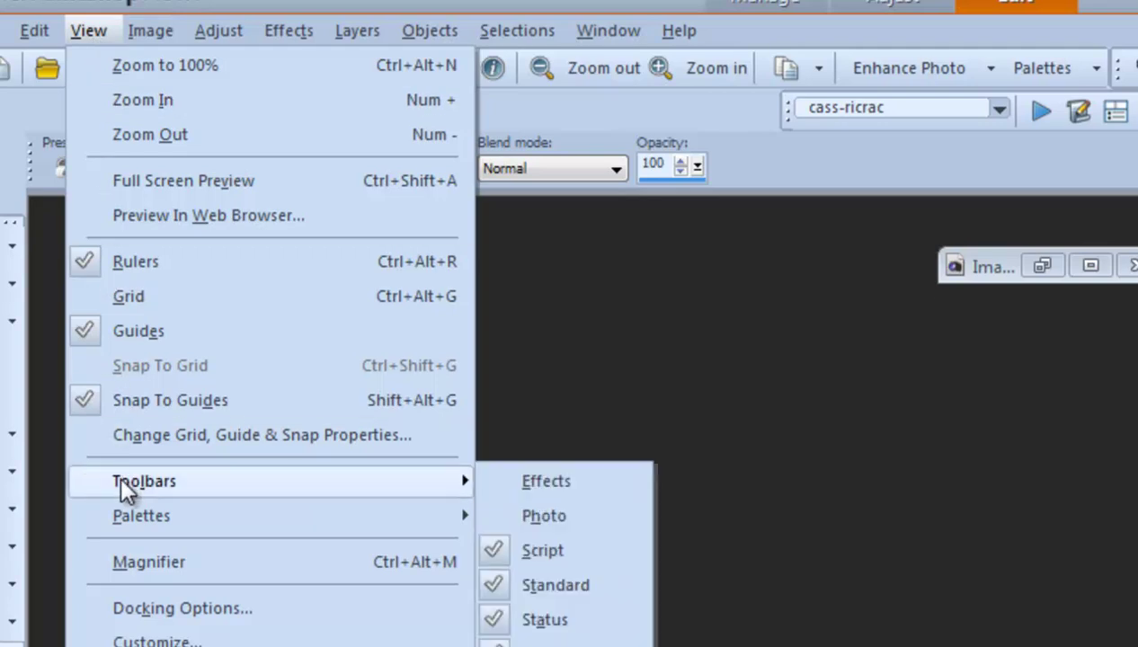
{"action": "left_click", "coordinate": [540, 551]}
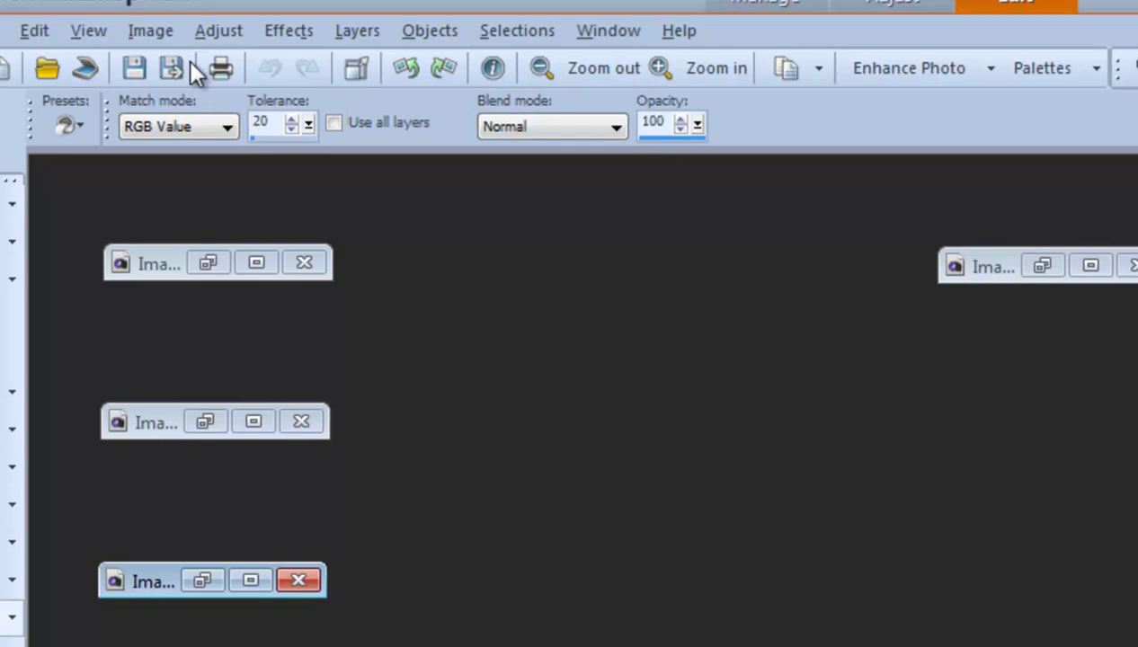
{"action": "left_click", "coordinate": [90, 32]}
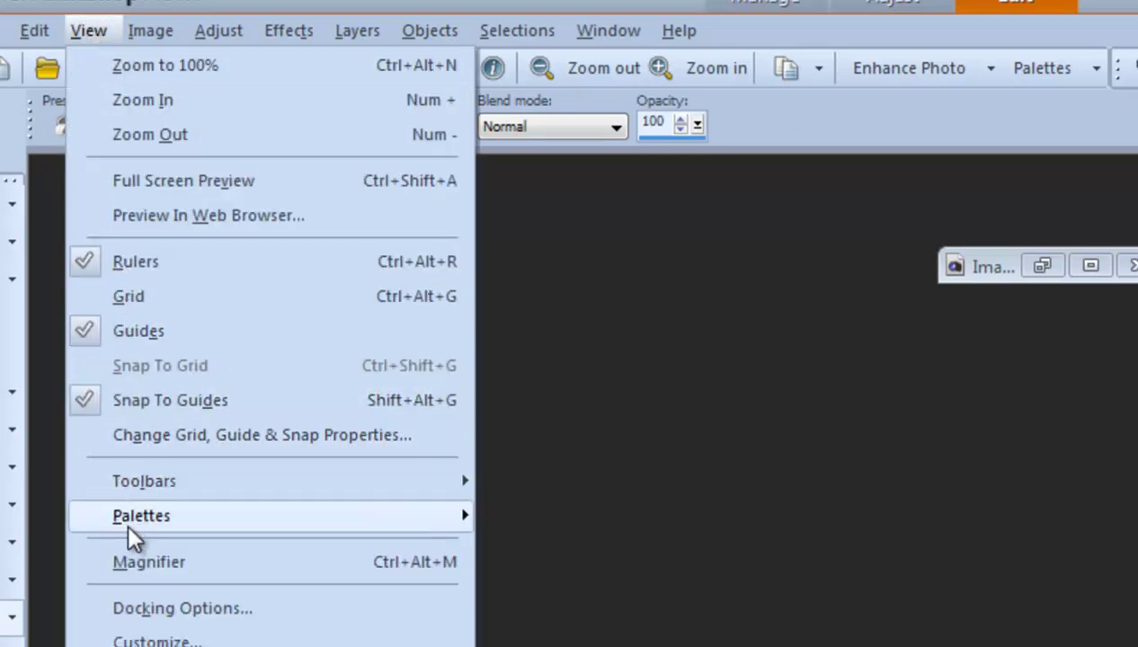
{"action": "mouse_move", "coordinate": [147, 486]}
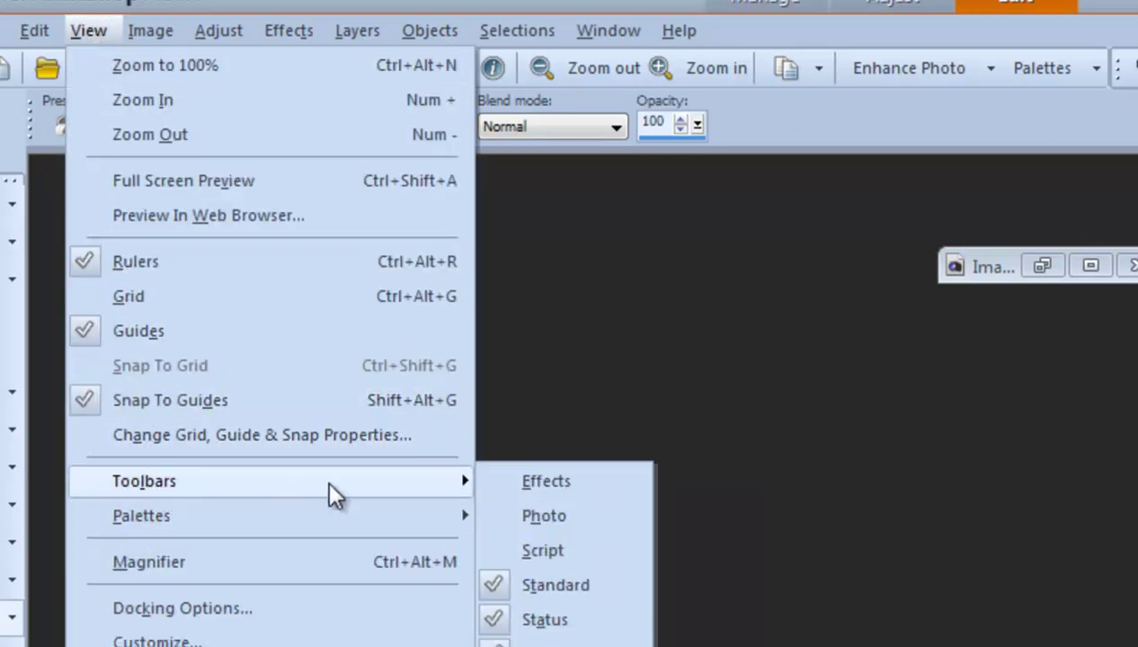
{"action": "left_click", "coordinate": [537, 554]}
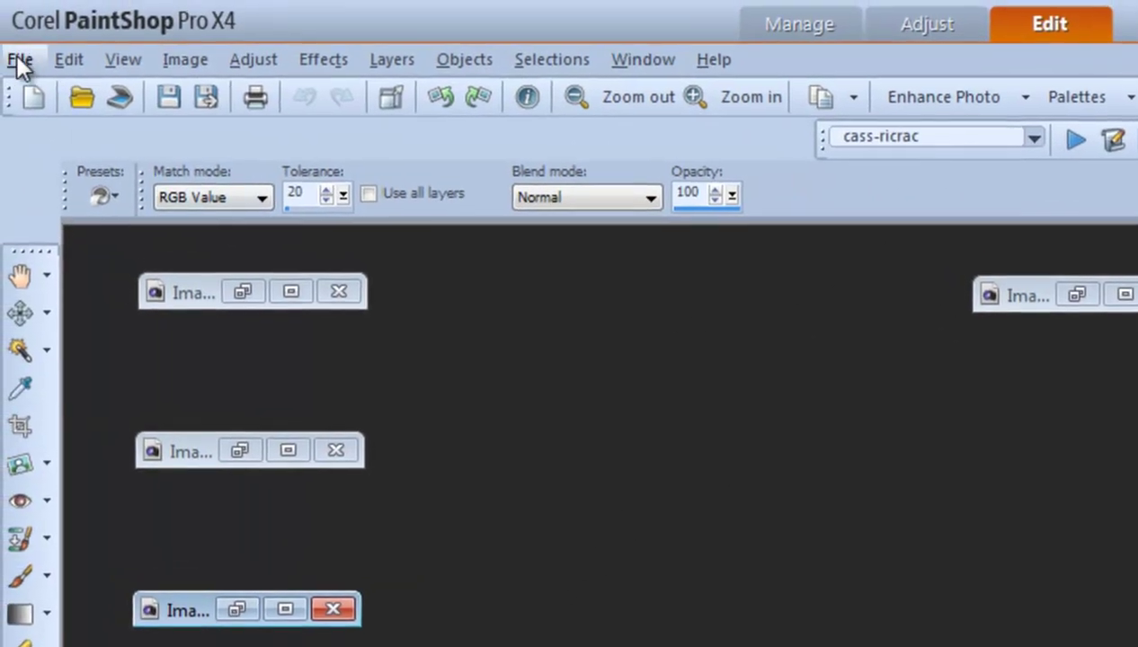
Open the Run Script dialog on the Scripts-Restricted folder with cass-ricrac.PspScript as the file, and close the dialog
{"action": "left_click", "coordinate": [20, 61]}
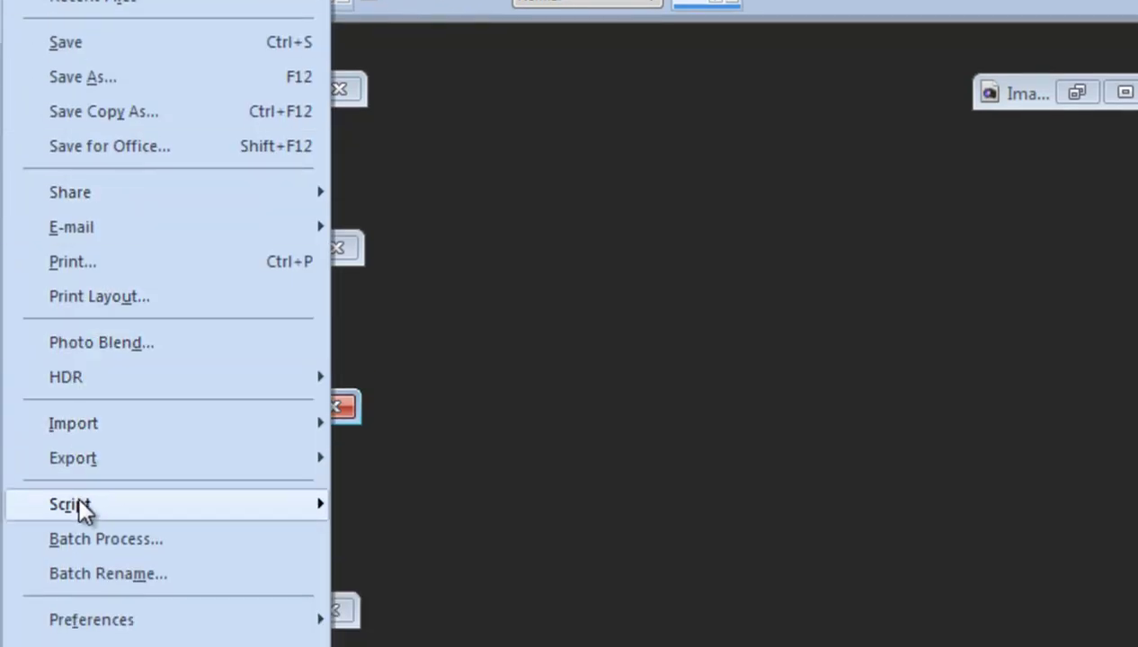
{"action": "mouse_move", "coordinate": [79, 506]}
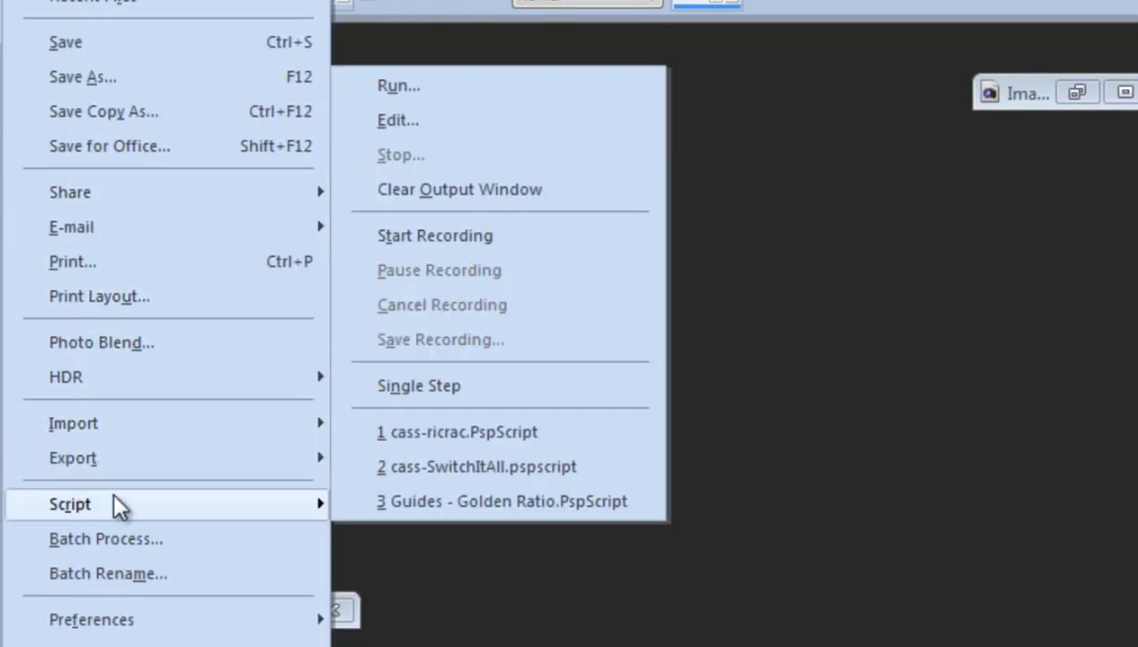
{"action": "left_click", "coordinate": [431, 87]}
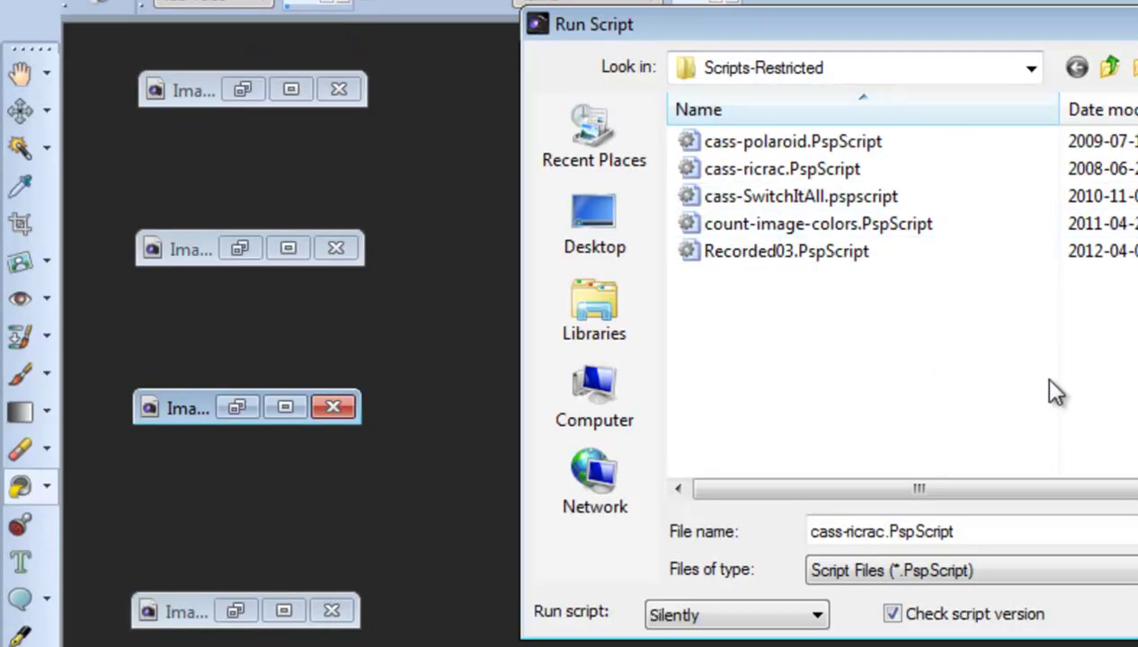
{"action": "key", "text": "Return"}
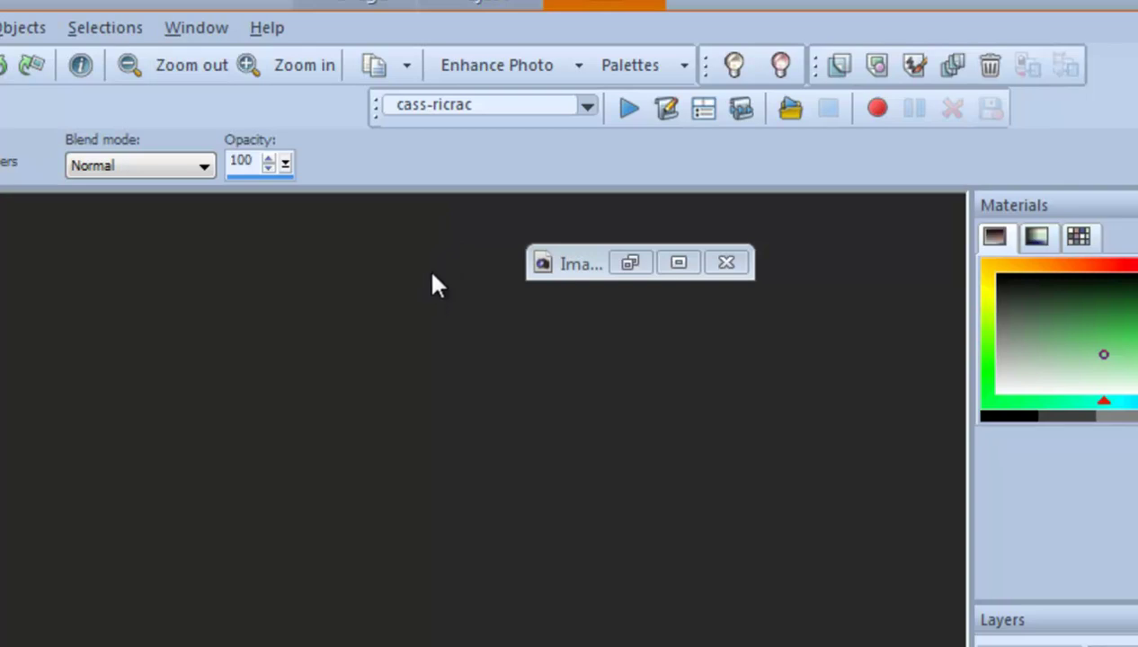
Shift the Script toolbar slightly and enlarge the Layers palette by reducing the height of the Materials palette
{"action": "left_click_drag", "start_coordinate": [369, 112], "coordinate": [373, 110]}
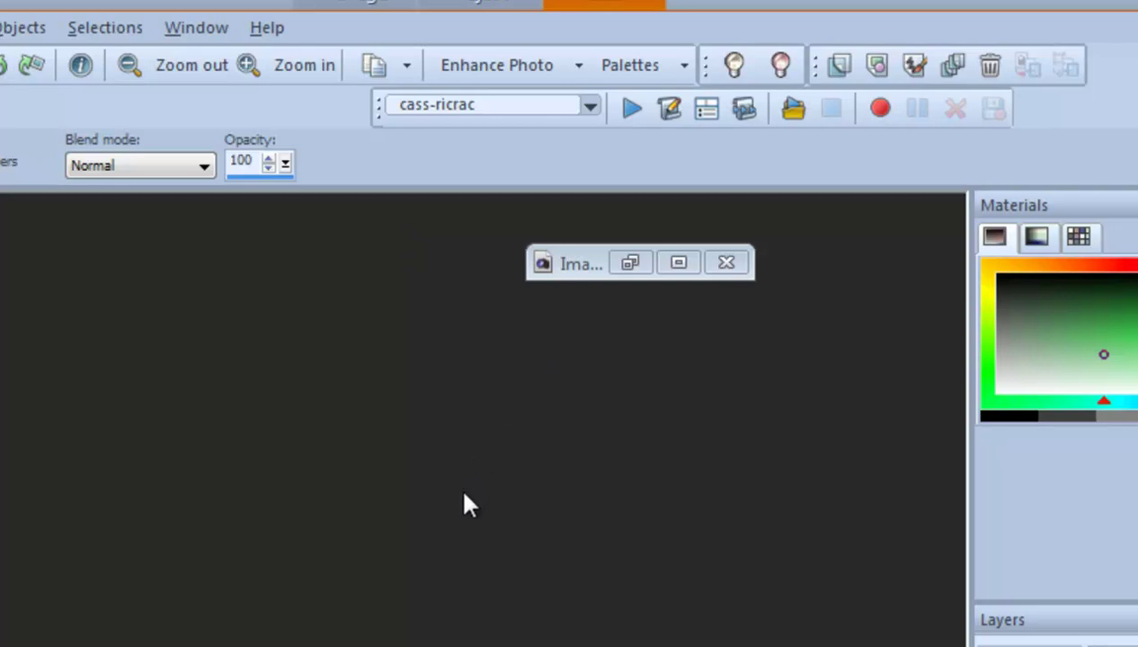
{"action": "left_click_drag", "start_coordinate": [1082, 609], "coordinate": [1100, 457]}
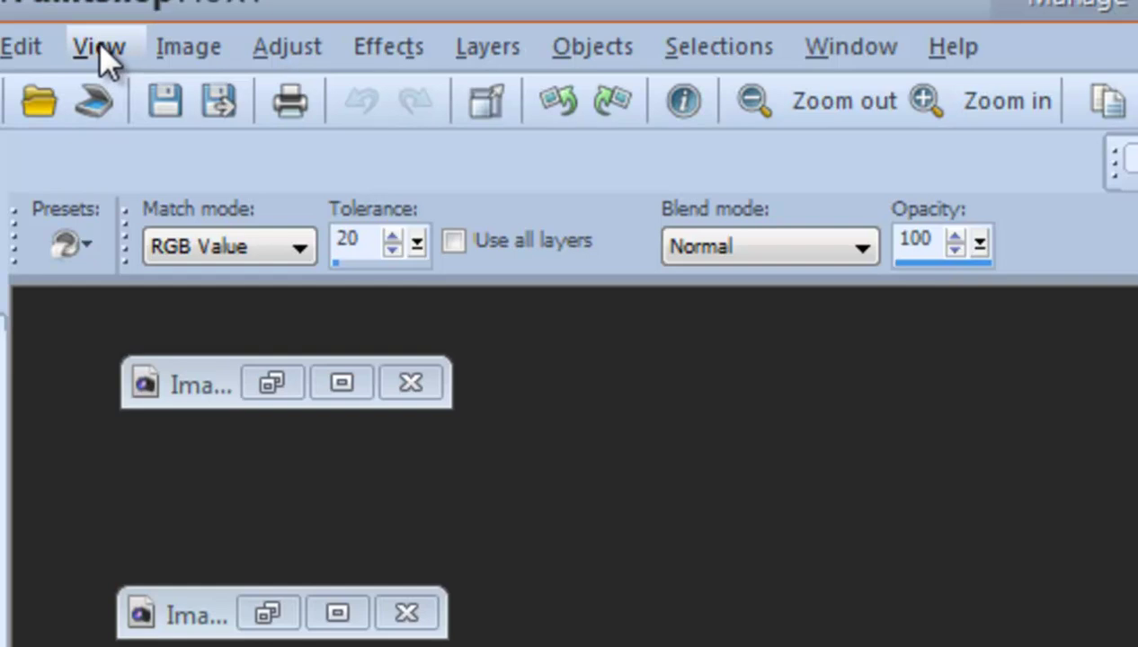
Display the Script Output palette and place it as a floating window over the dark workspace
{"action": "left_click", "coordinate": [98, 46]}
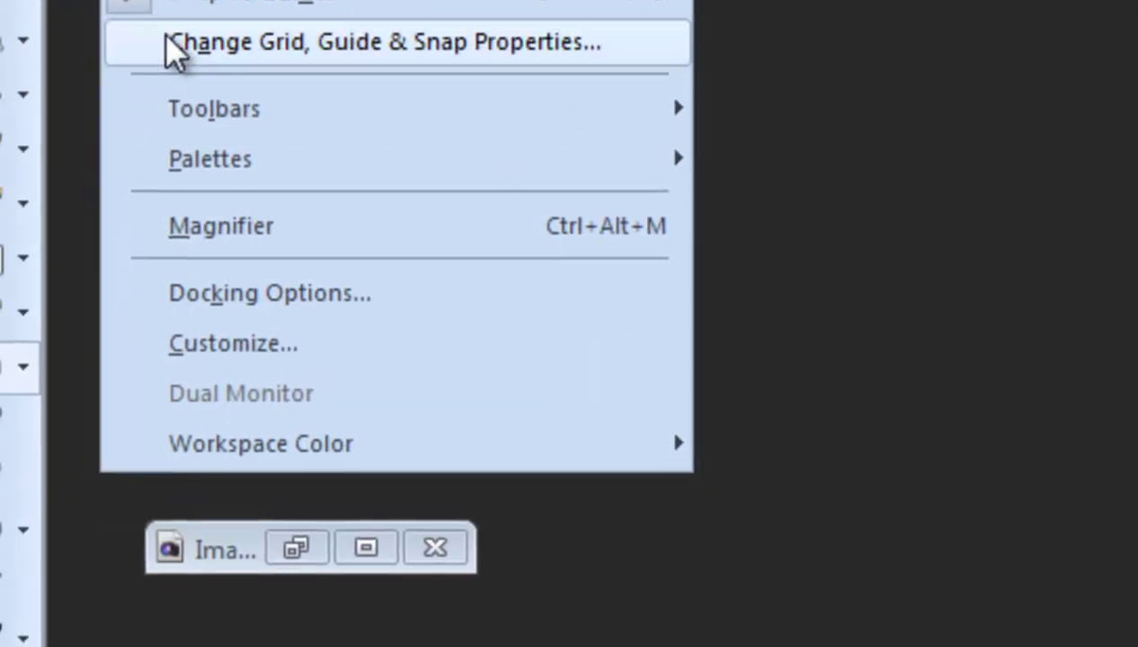
{"action": "mouse_move", "coordinate": [189, 151]}
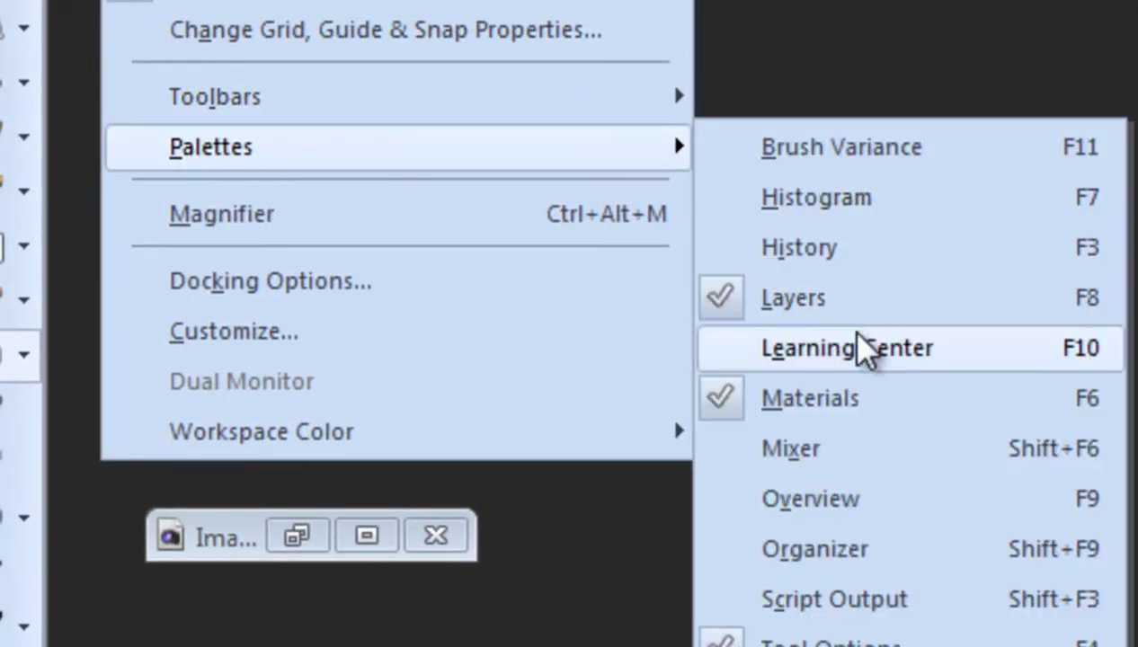
{"action": "left_click", "coordinate": [909, 618]}
{"action": "left_click_drag", "start_coordinate": [914, 501], "coordinate": [486, 127]}
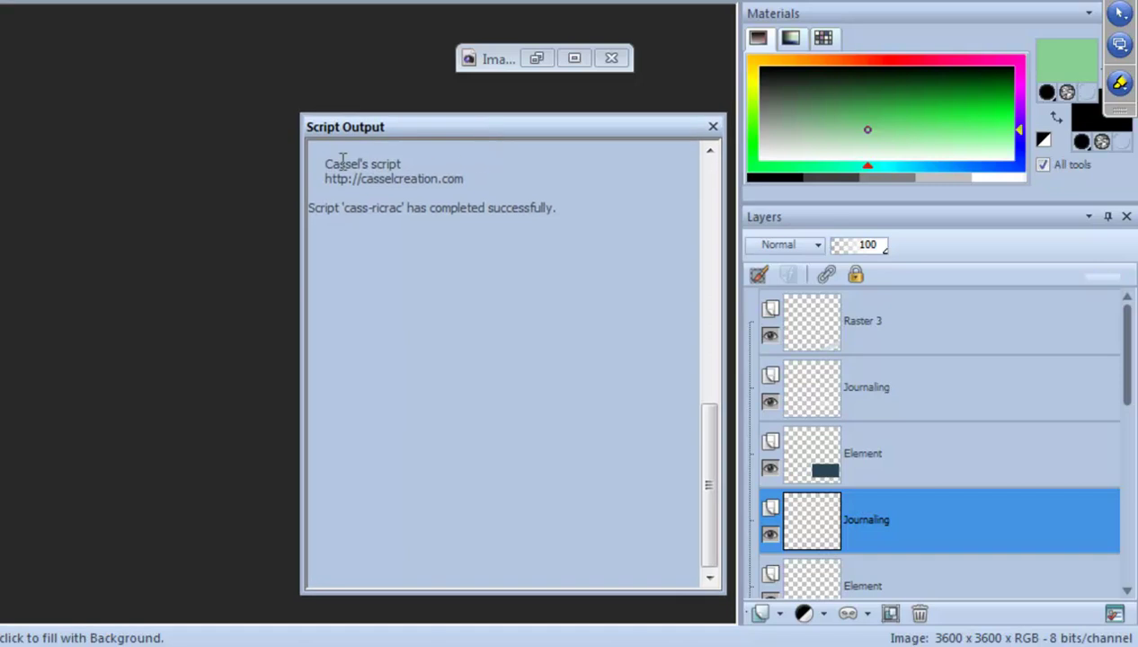
Review the log in the Script Output palette and dock the palette beneath the Layers palette
{"action": "left_click_drag", "start_coordinate": [704, 483], "coordinate": [706, 431]}
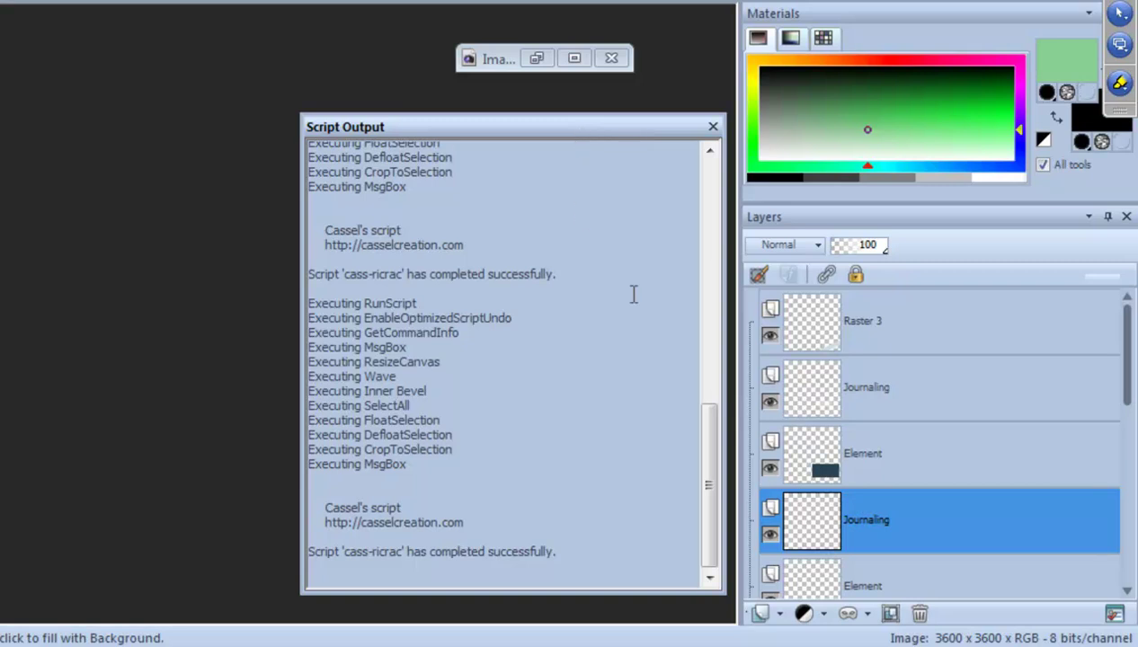
{"action": "mouse_move", "coordinate": [707, 439]}
{"action": "left_mouse_down"}
{"action": "mouse_move", "coordinate": [719, 418]}
{"action": "mouse_move", "coordinate": [719, 314]}
{"action": "mouse_move", "coordinate": [712, 460]}
{"action": "left_mouse_up"}
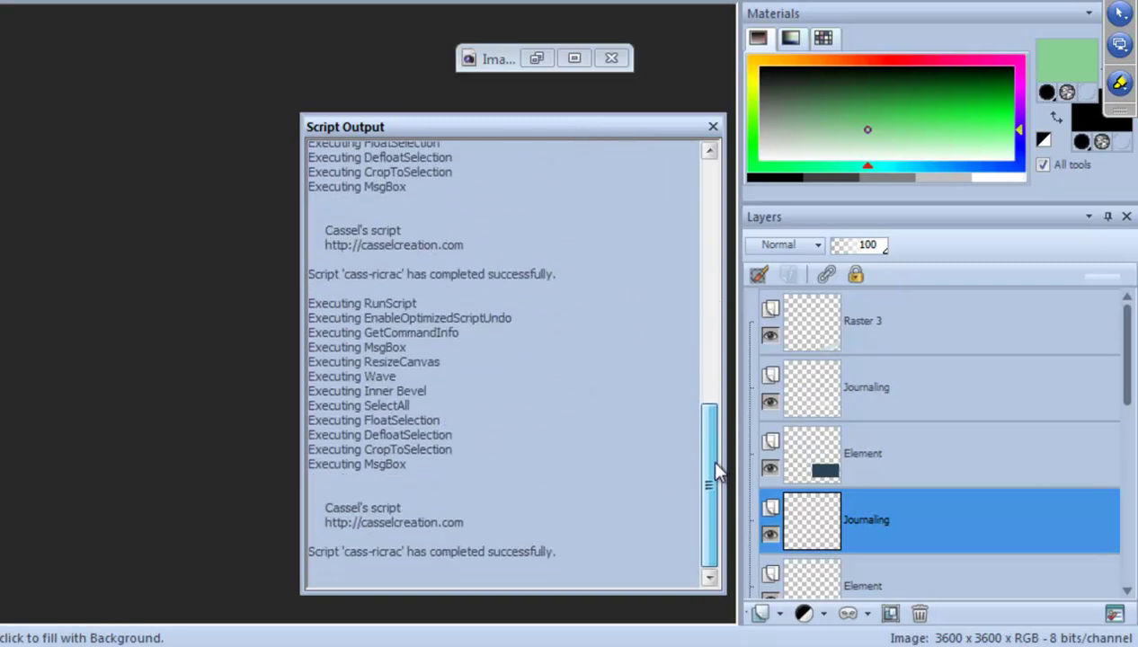
{"action": "left_click_drag", "start_coordinate": [485, 133], "coordinate": [897, 432]}
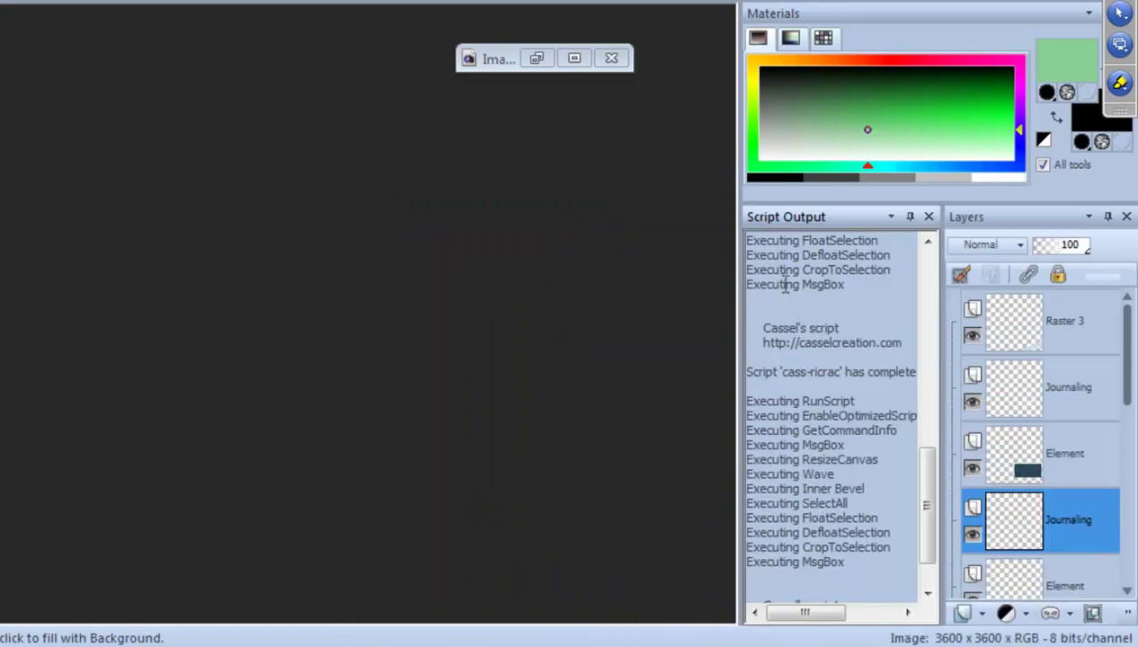
{"action": "left_click_drag", "start_coordinate": [807, 216], "coordinate": [935, 459]}
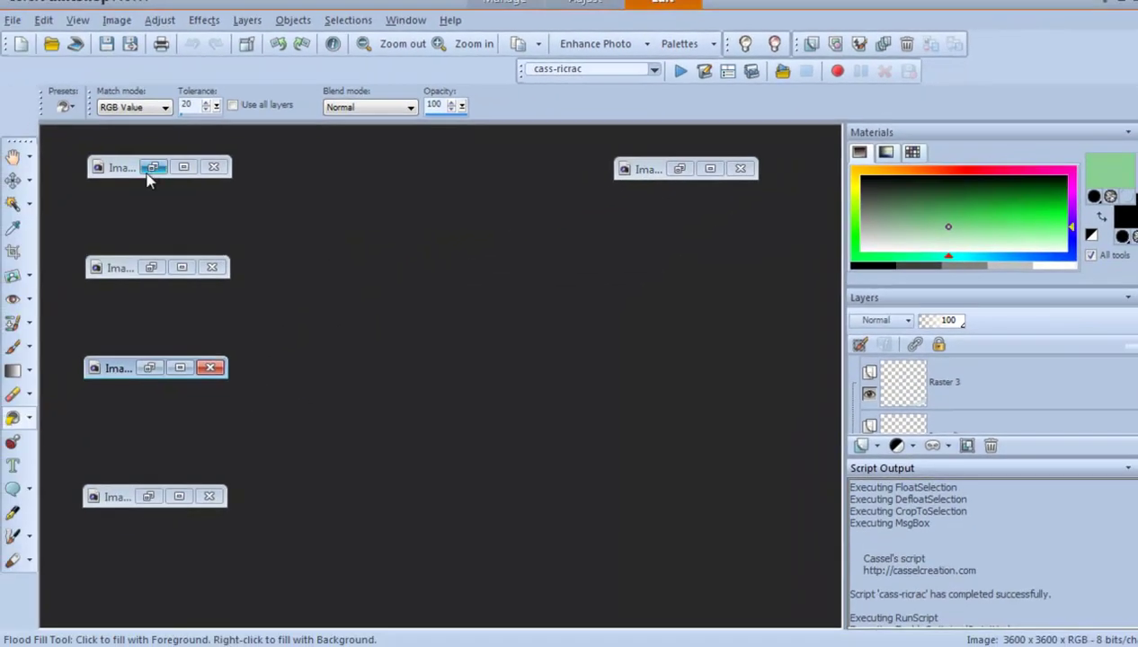
Restore the minimized Image1 sunset photo and run the Watercolor script on it
{"action": "left_click", "coordinate": [153, 167]}
{"action": "left_click_drag", "start_coordinate": [323, 165], "coordinate": [464, 153]}
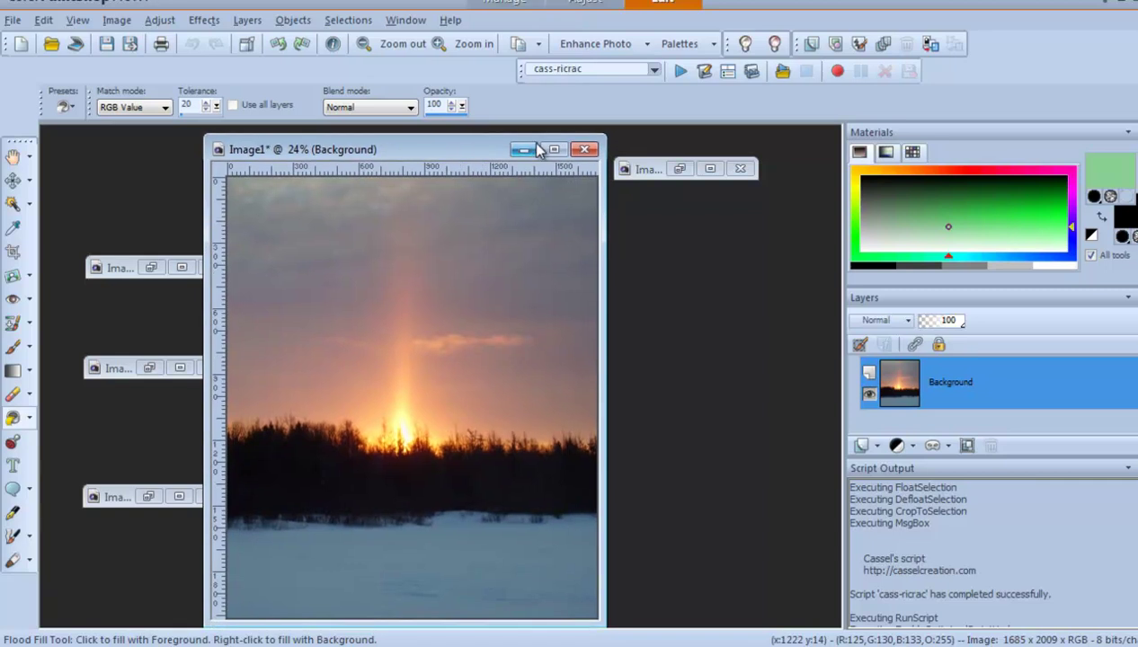
{"action": "left_click", "coordinate": [654, 72]}
{"action": "left_click_drag", "start_coordinate": [704, 247], "coordinate": [702, 361]}
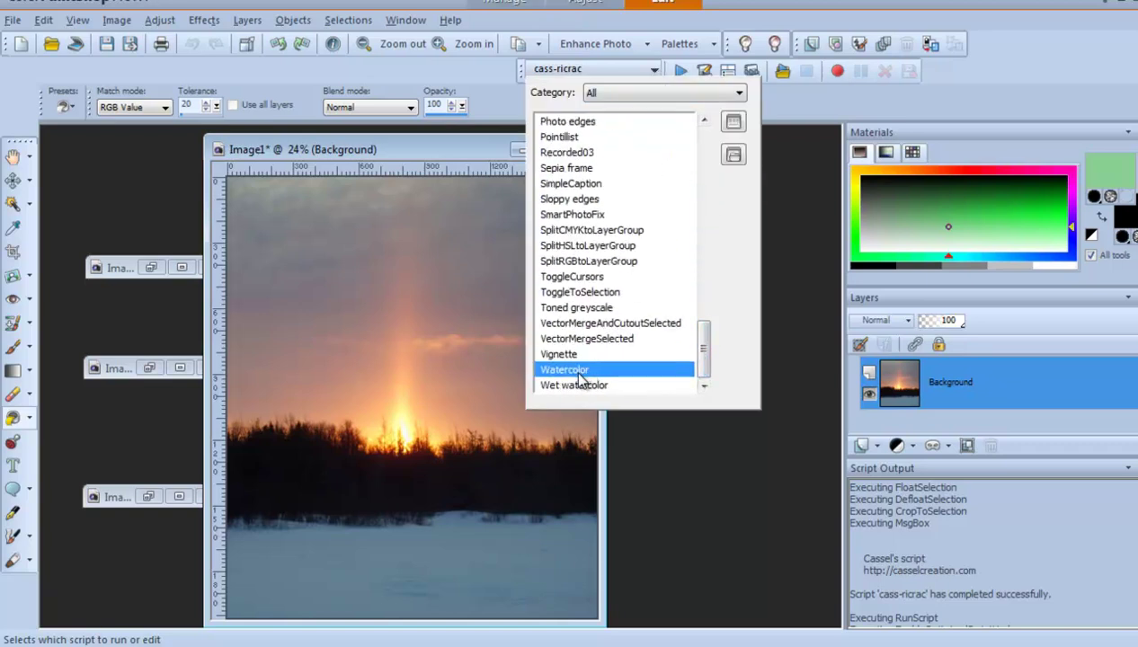
{"action": "left_click", "coordinate": [561, 370]}
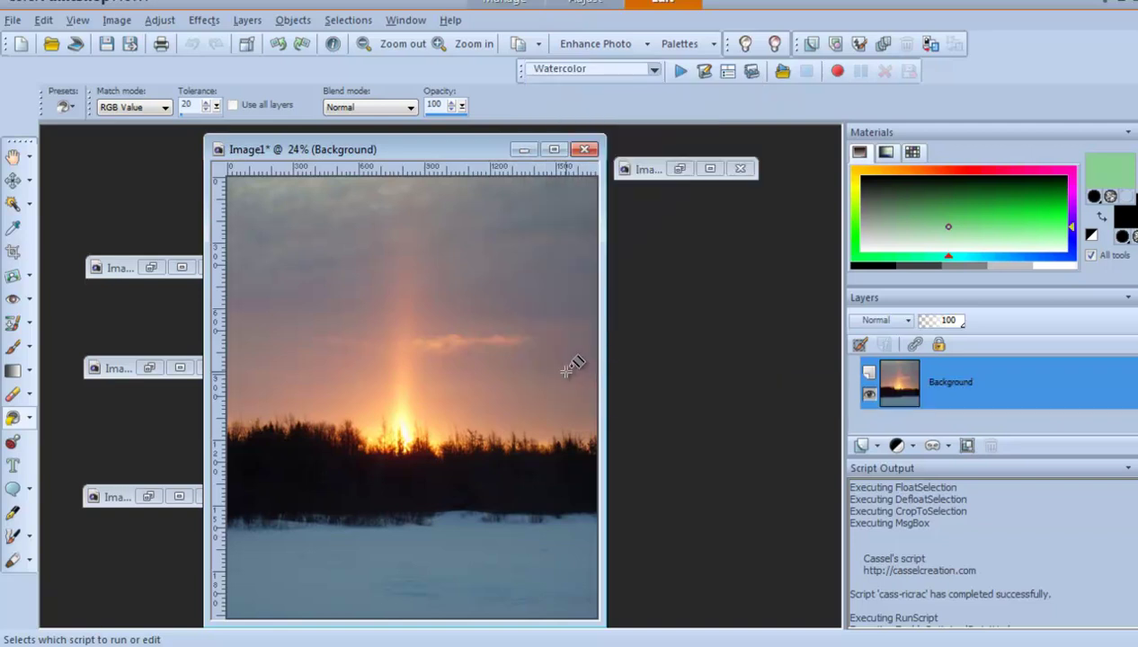
{"action": "left_click_drag", "start_coordinate": [474, 148], "coordinate": [394, 150]}
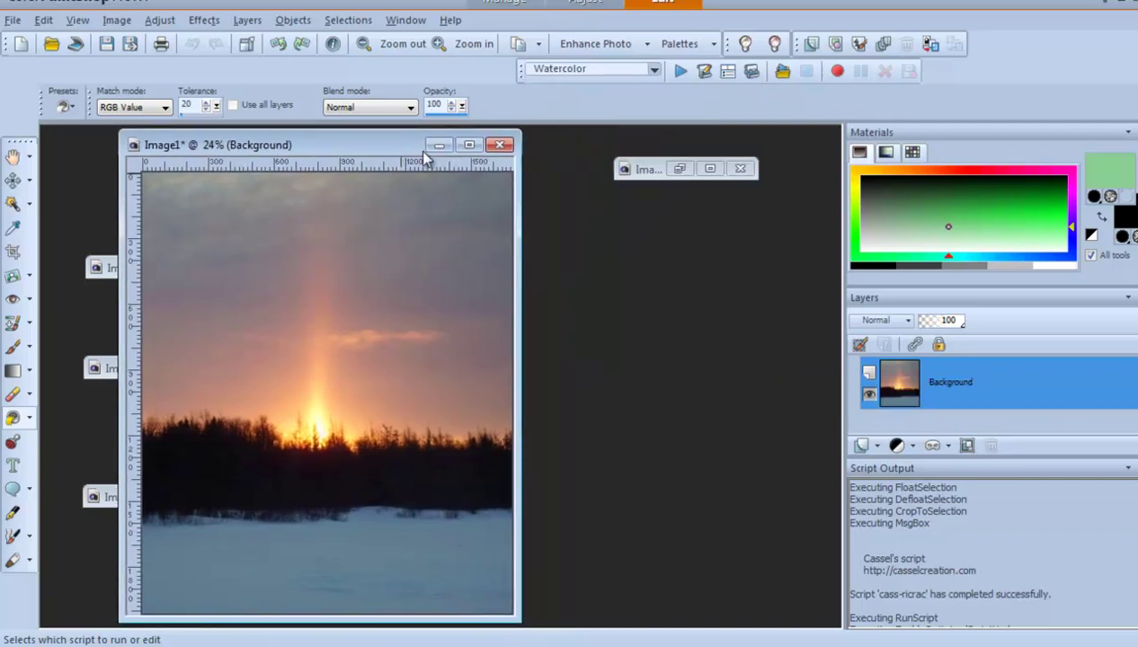
{"action": "left_click", "coordinate": [681, 74]}
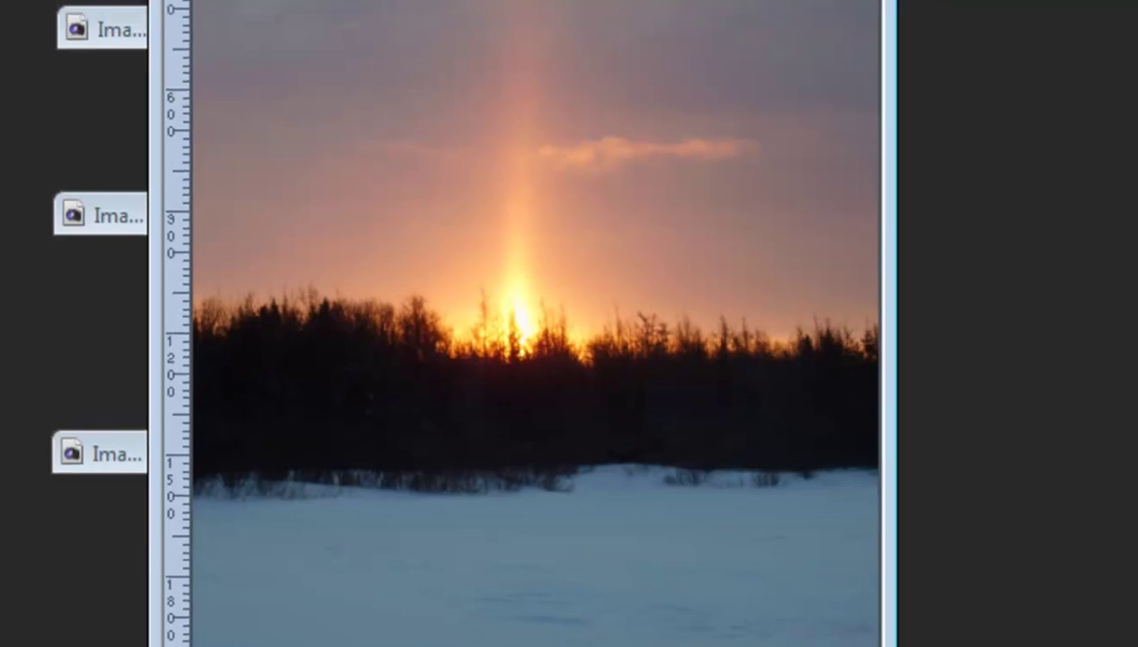
Resize Image1 to a width of 900 pixels at a resolution of 300 pixels per inch
{"action": "key", "text": "alt+i"}
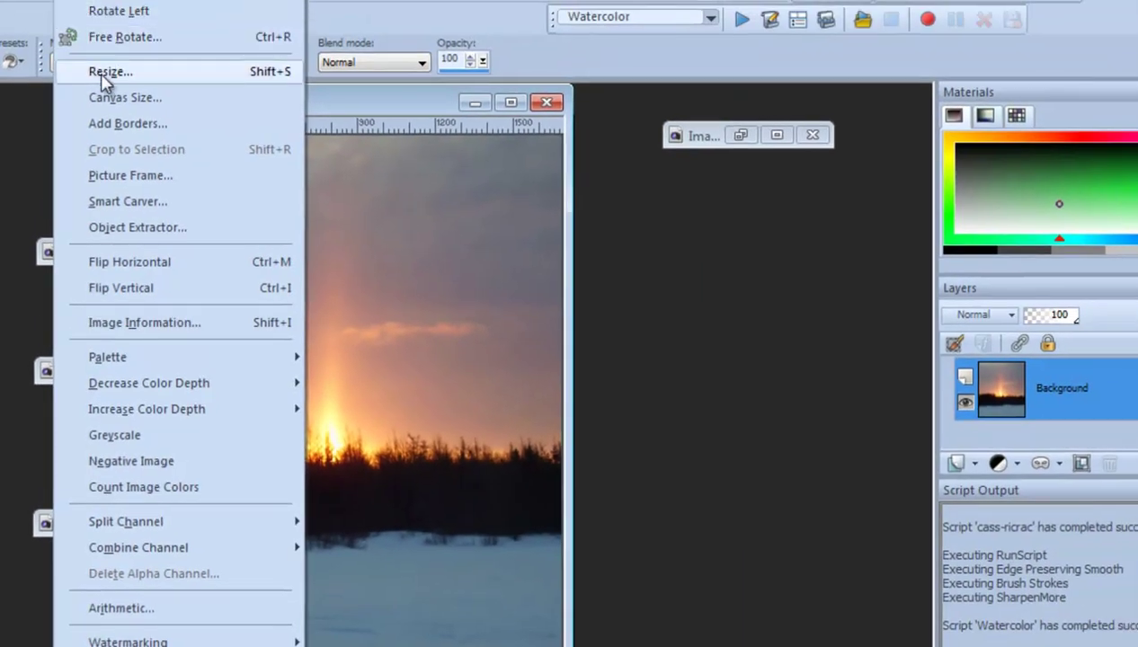
{"action": "left_click", "coordinate": [103, 72]}
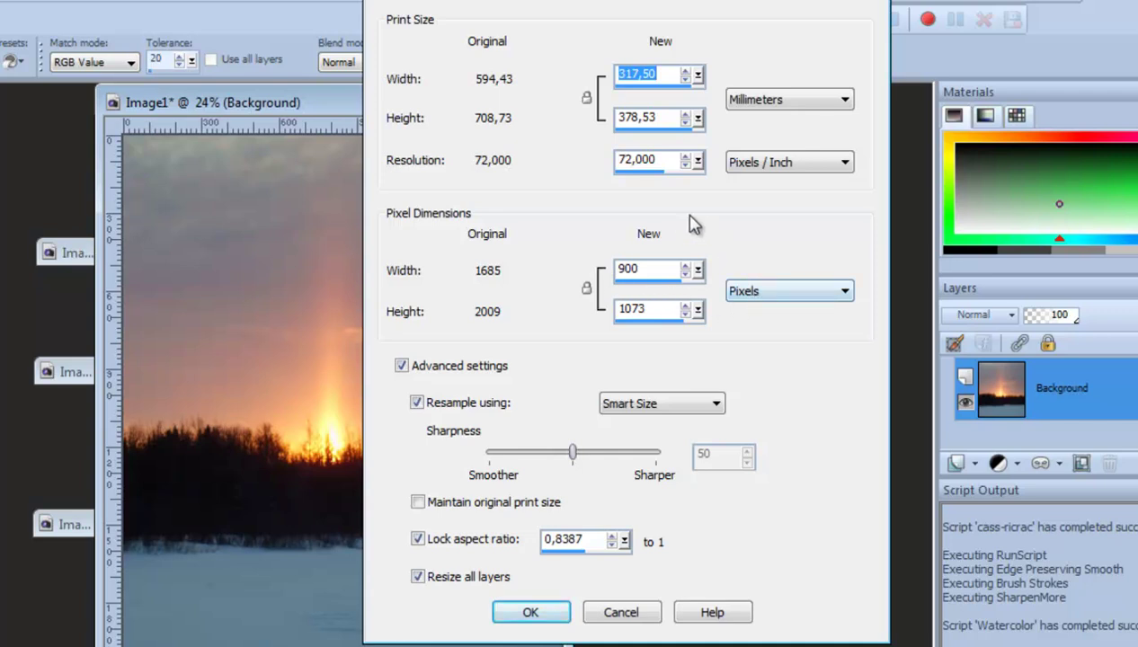
{"action": "left_click_drag", "start_coordinate": [652, 160], "coordinate": [521, 189]}
{"action": "type", "text": "300"}
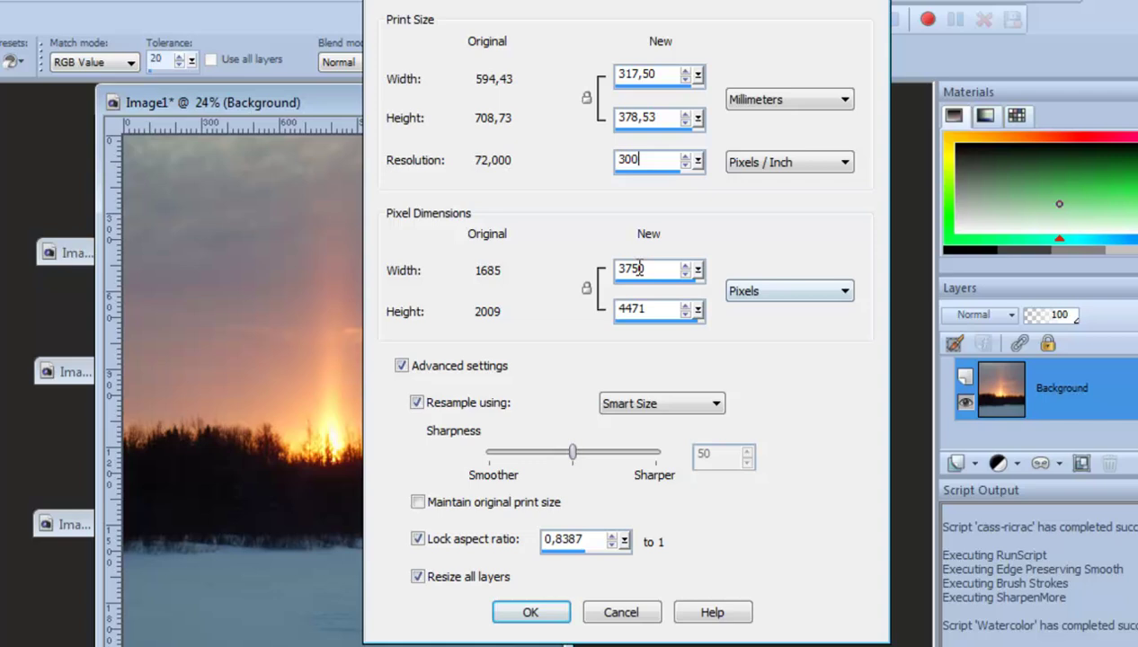
{"action": "left_click_drag", "start_coordinate": [640, 268], "coordinate": [568, 289]}
{"action": "type", "text": "900"}
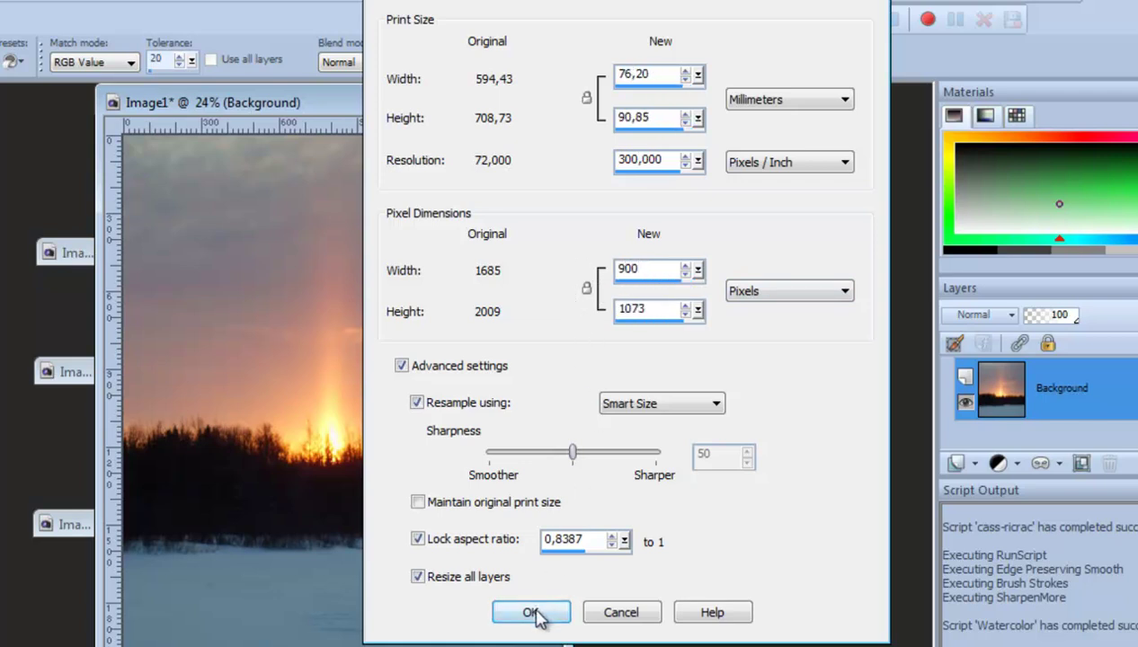
{"action": "left_click", "coordinate": [535, 613]}
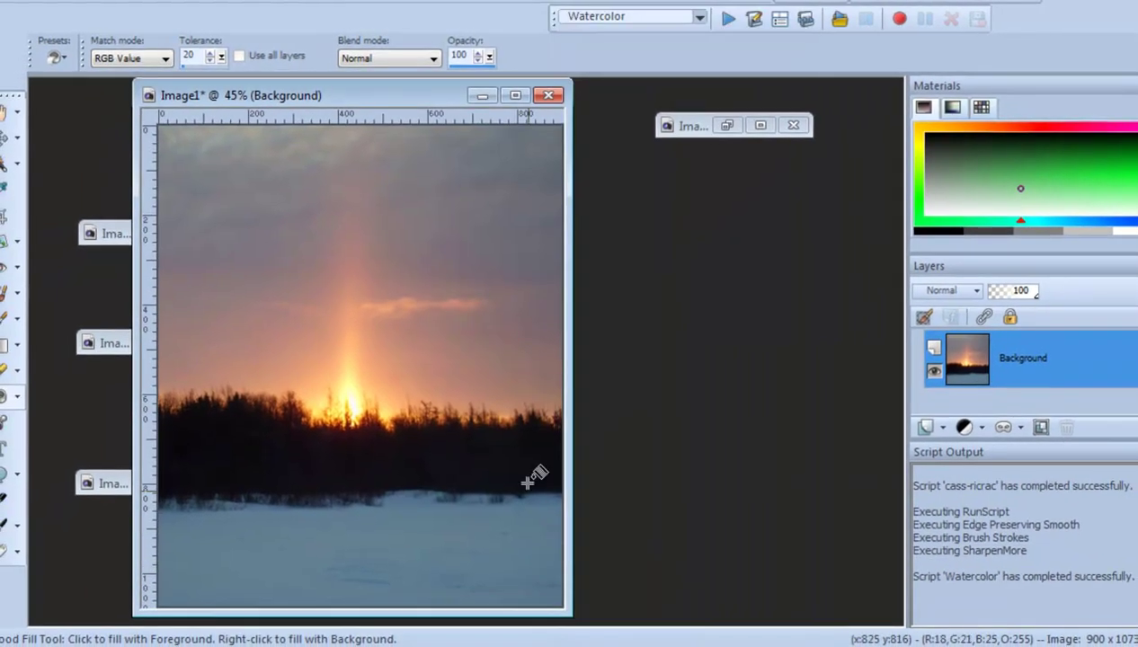
Run the Watercolor script on the resized Image1 and inspect the effect up close
{"action": "left_click", "coordinate": [728, 18]}
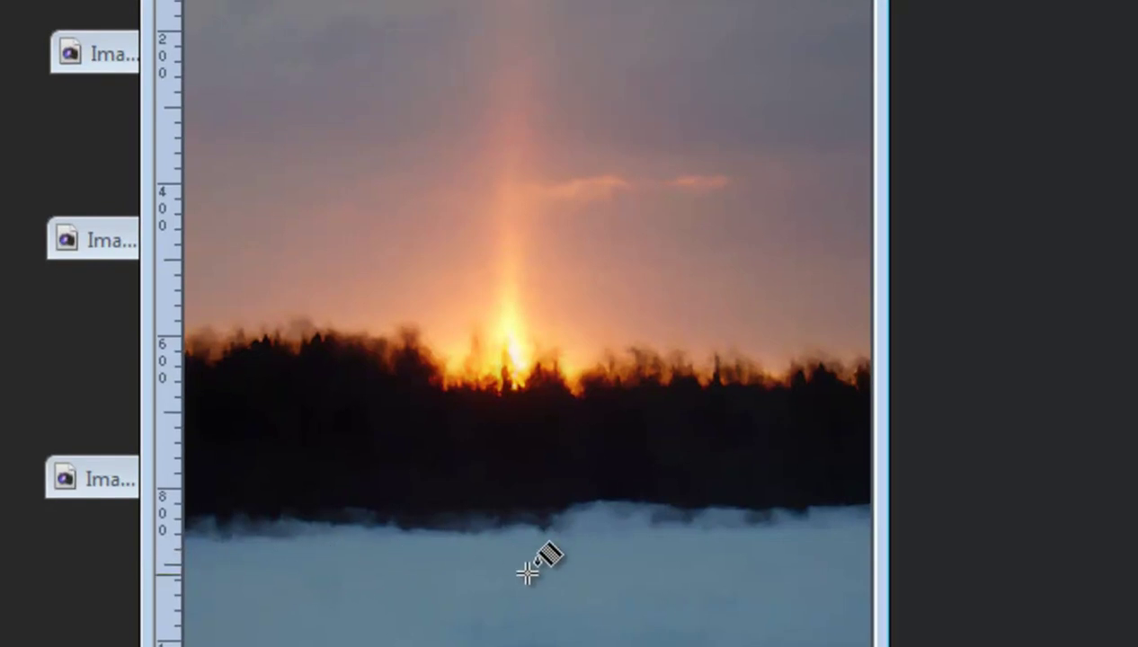
{"action": "scroll", "coordinate": [422, 566], "scroll_direction": "up", "scroll_amount": 3}
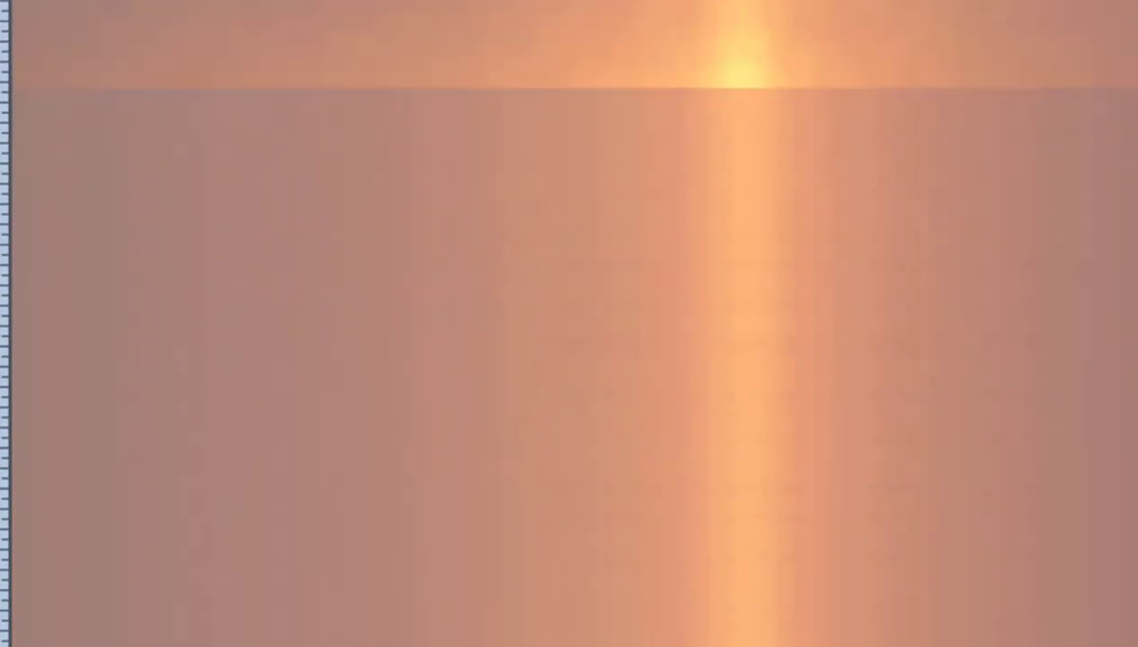
{"action": "key", "text": "ctrl+0"}
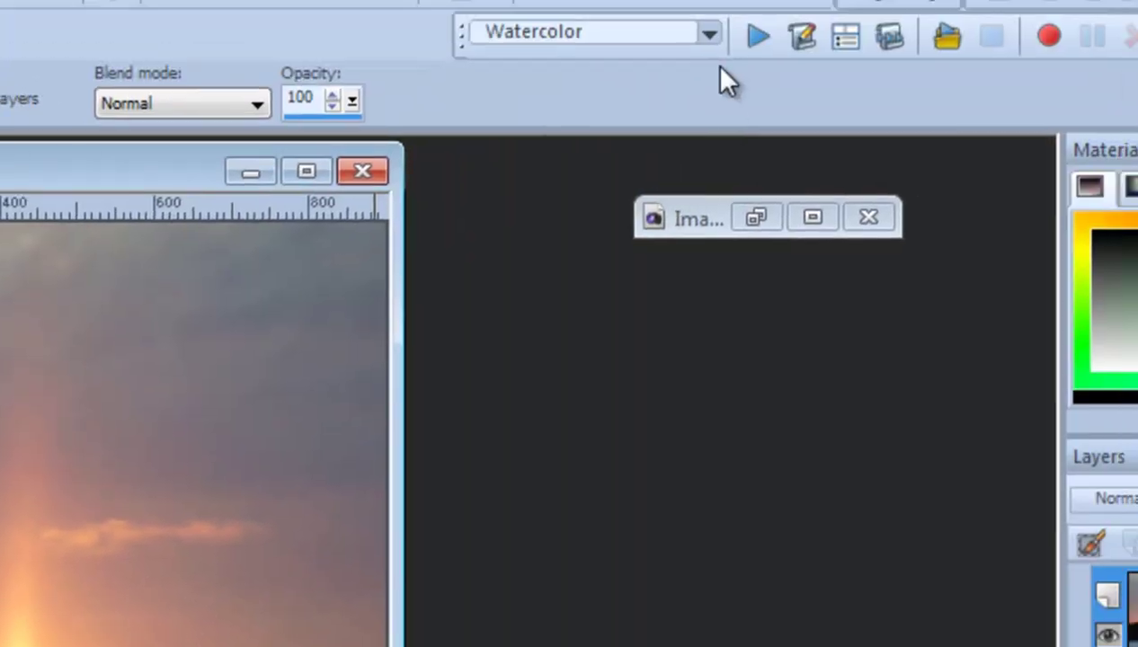
Run the 12 Vintage script on Image1 and undo its effect
{"action": "left_click", "coordinate": [709, 34]}
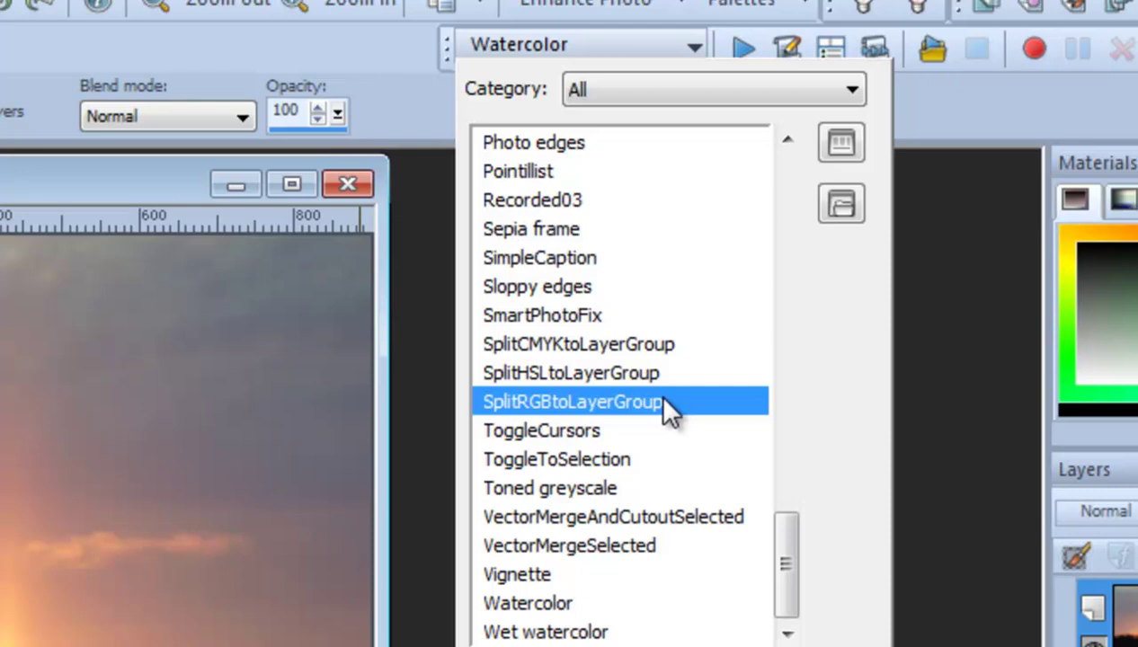
{"action": "left_click_drag", "start_coordinate": [791, 548], "coordinate": [791, 237]}
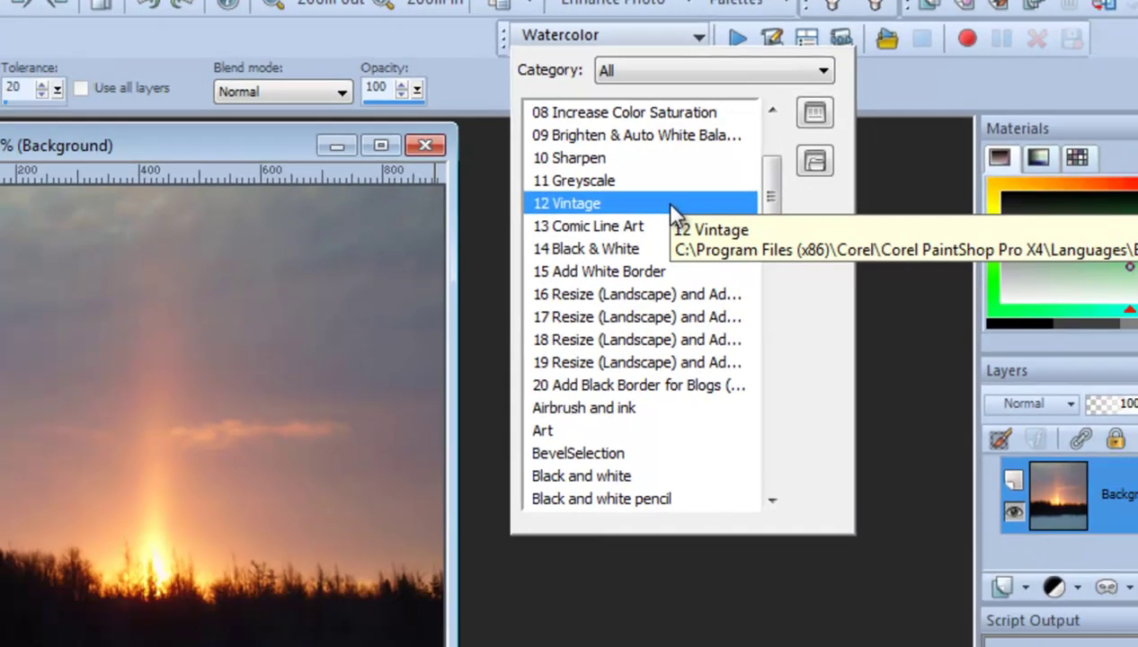
{"action": "left_click", "coordinate": [660, 259]}
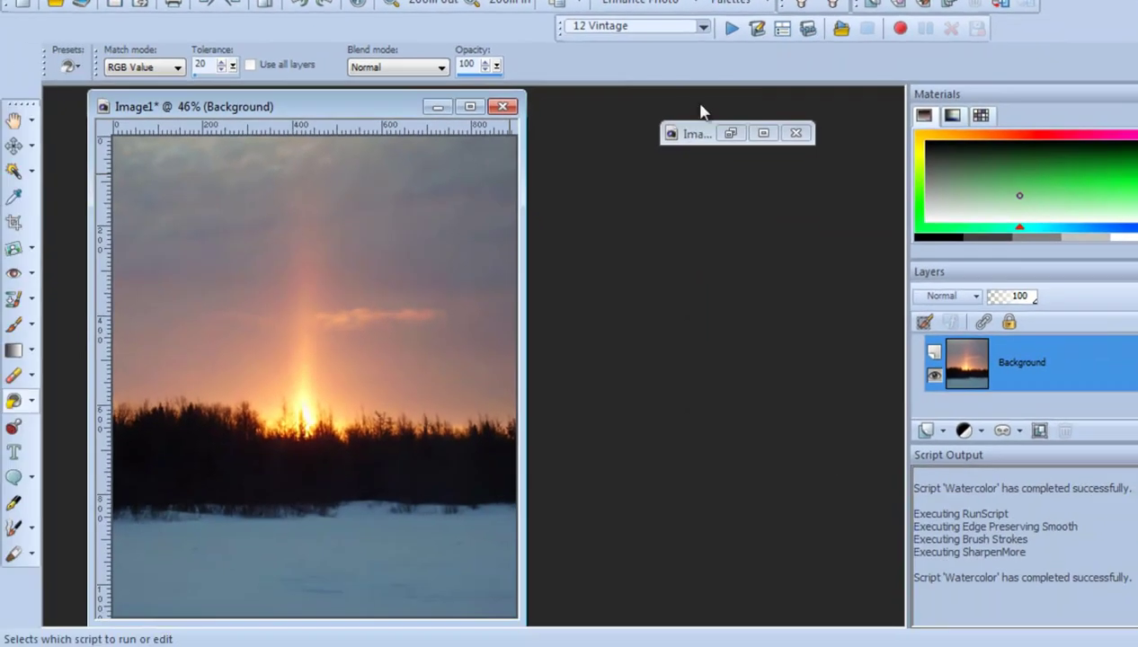
{"action": "left_click", "coordinate": [731, 31]}
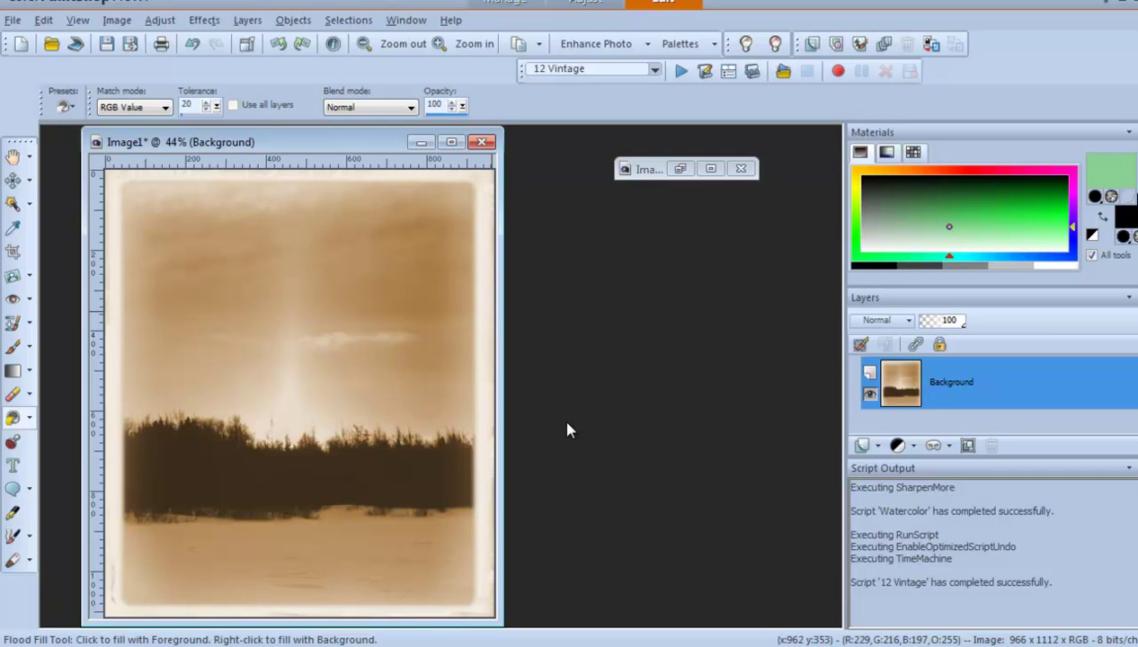
{"action": "key", "text": "ctrl+z"}
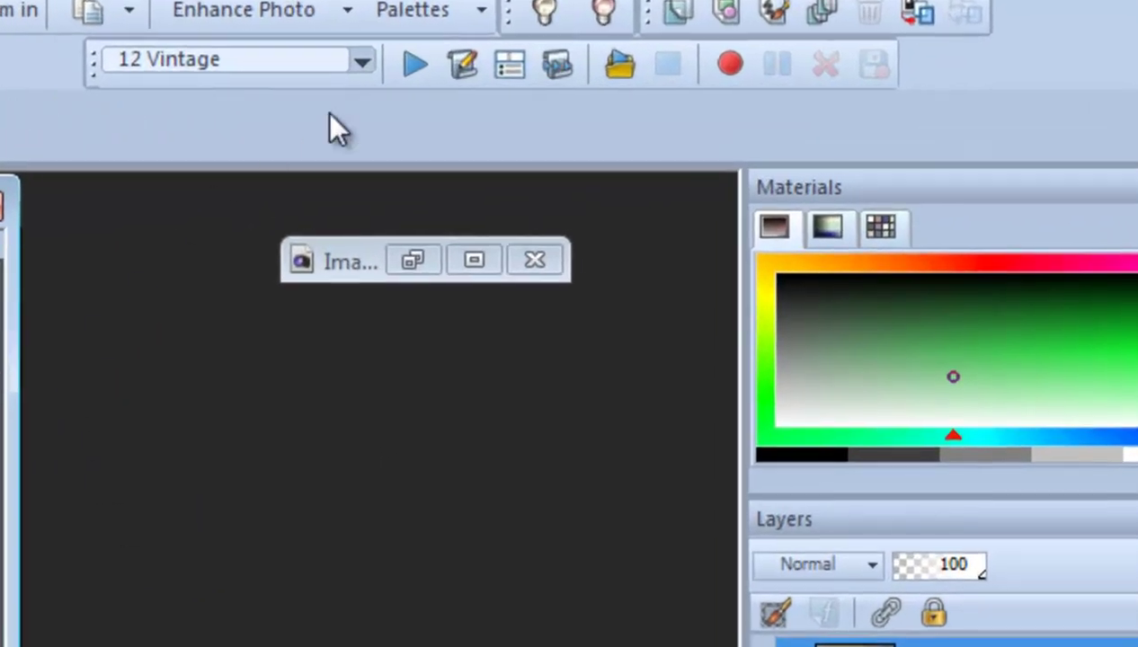
Choose the Photo edges script and run it on Image1
{"action": "left_click", "coordinate": [361, 60]}
{"action": "left_click_drag", "start_coordinate": [452, 292], "coordinate": [305, 575]}
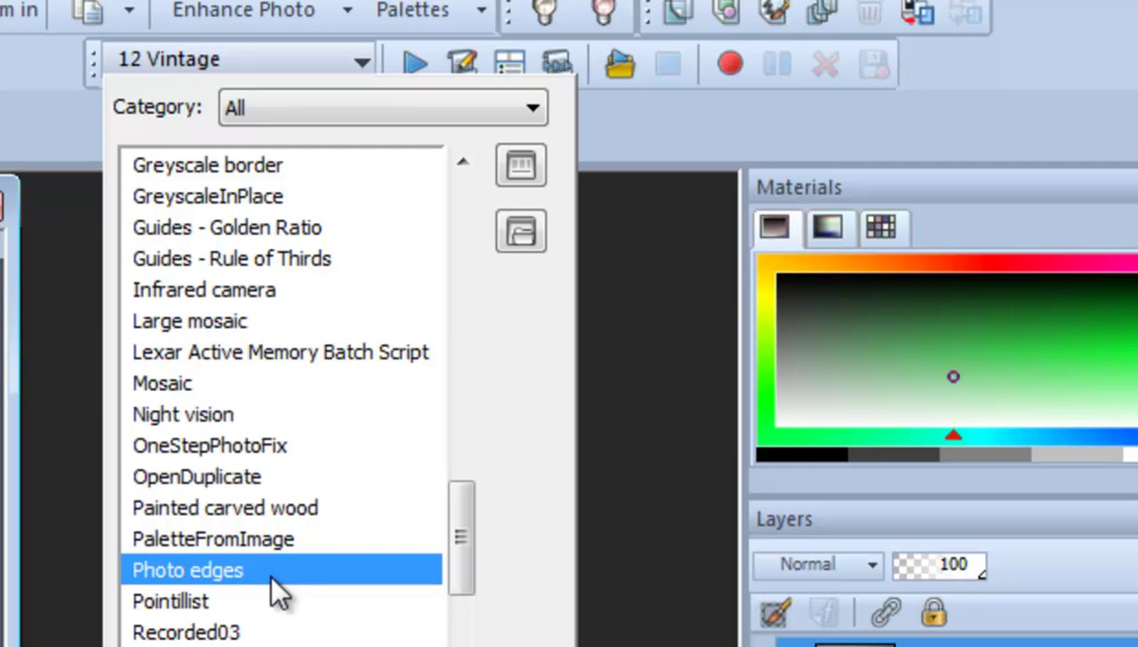
{"action": "left_click", "coordinate": [213, 571]}
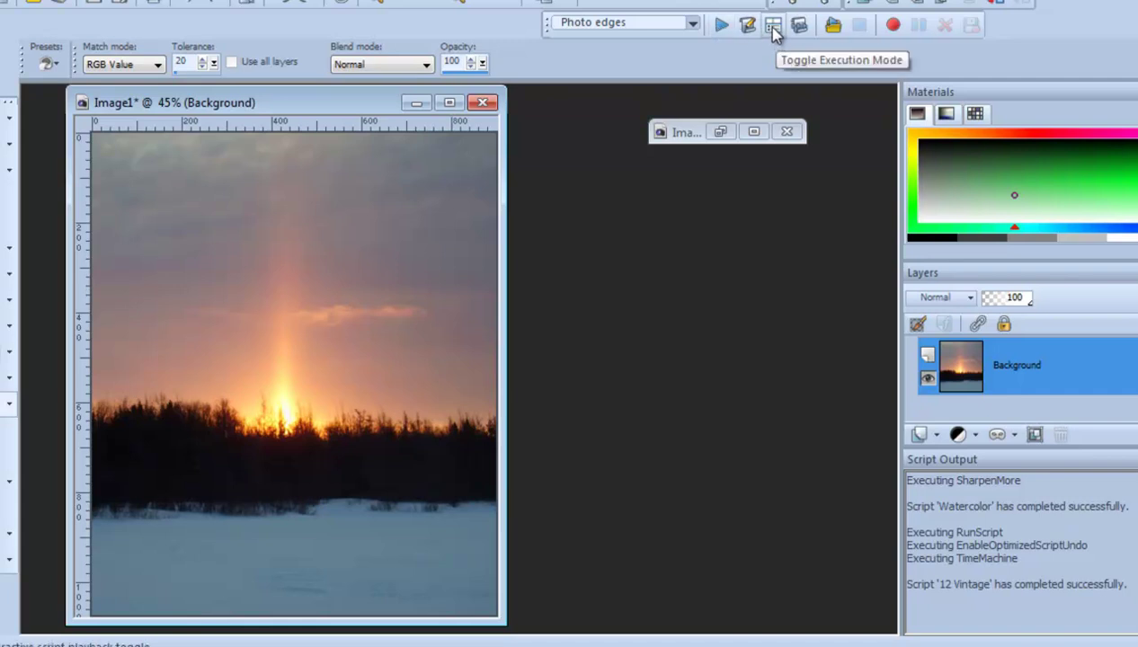
{"action": "left_click", "coordinate": [720, 27]}
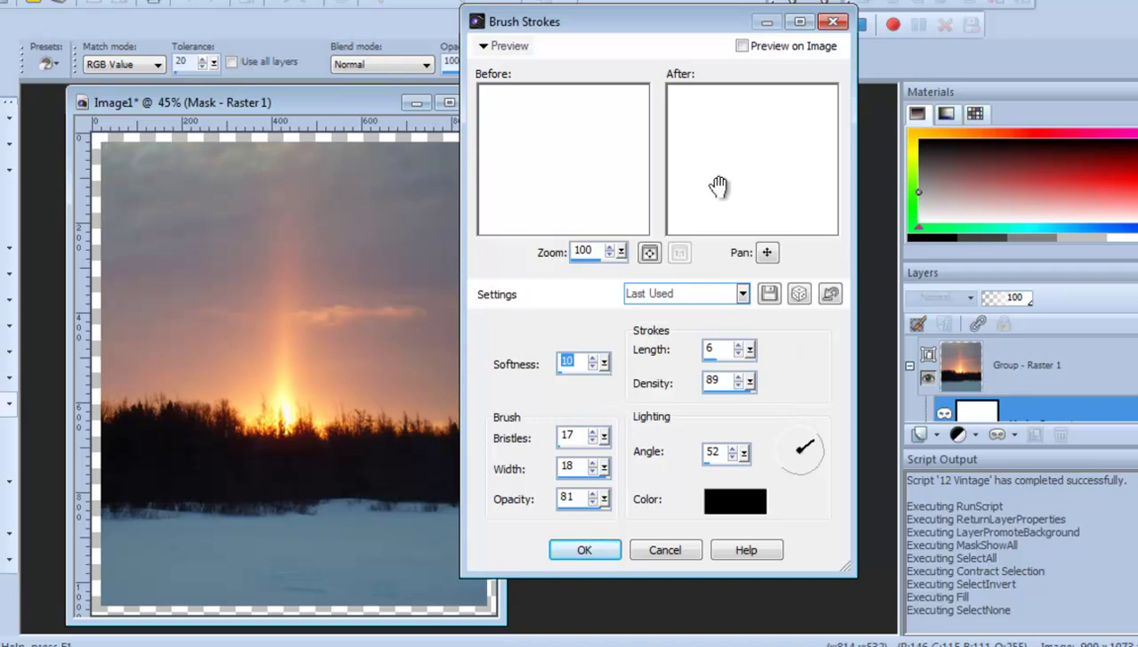
Set the Brush Strokes softness to 31 and bristles to 62, and apply the effect to the photo's edge mask
{"action": "left_click_drag", "start_coordinate": [750, 140], "coordinate": [747, 216]}
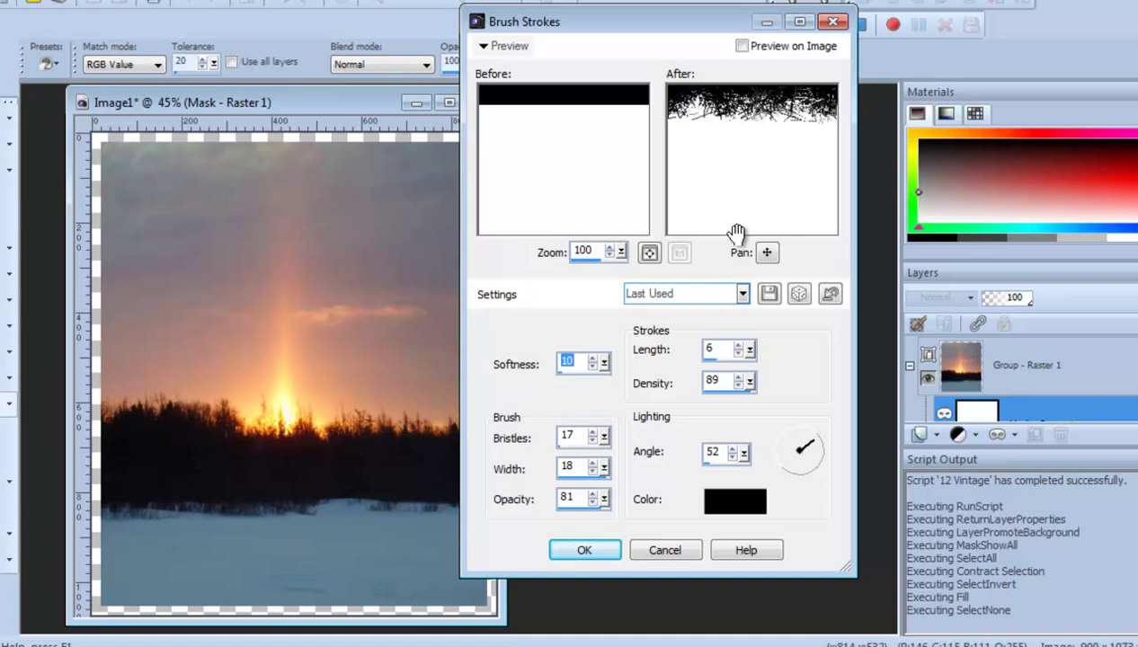
{"action": "scroll", "coordinate": [569, 370], "scroll_direction": "up", "scroll_amount": 20}
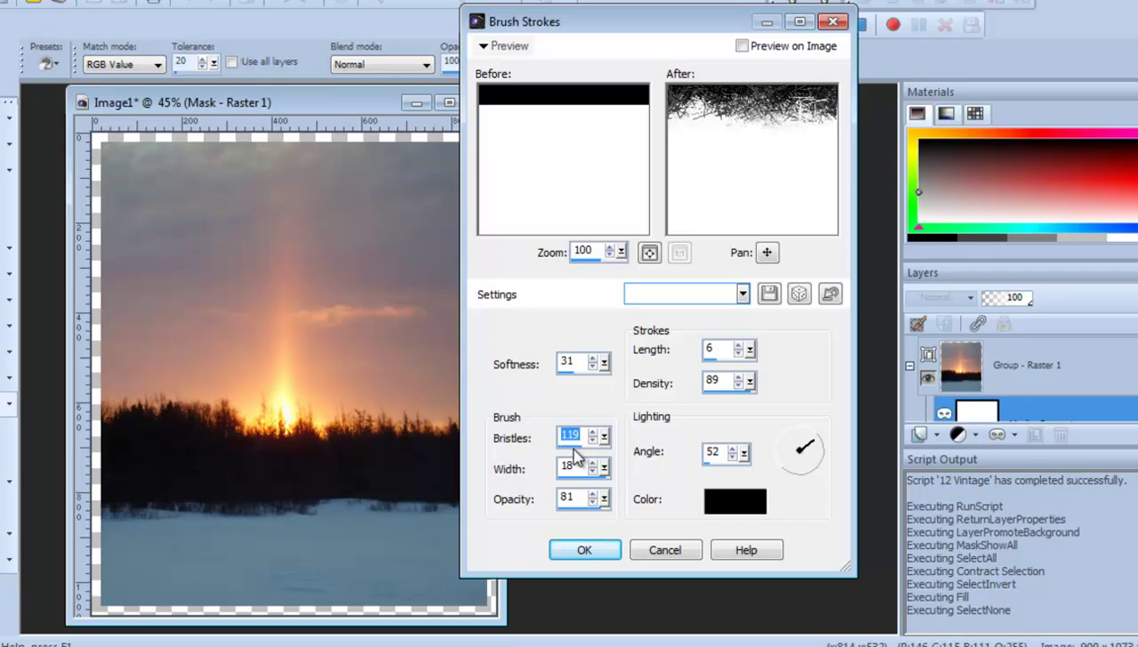
{"action": "type", "text": "62"}
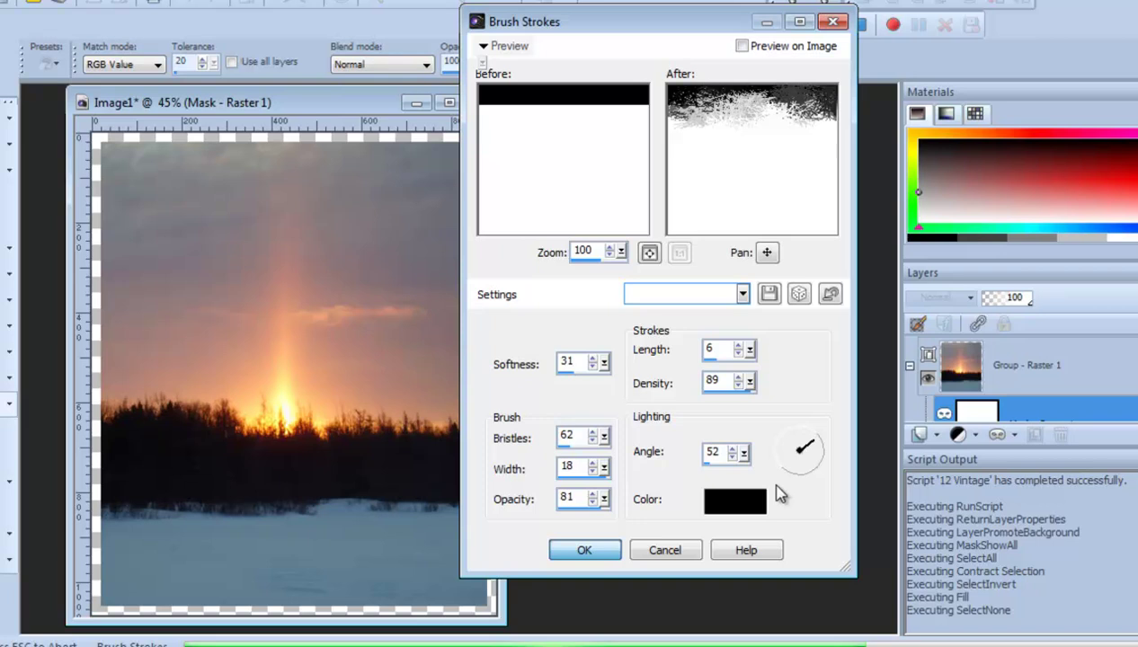
{"action": "key", "text": "Return"}
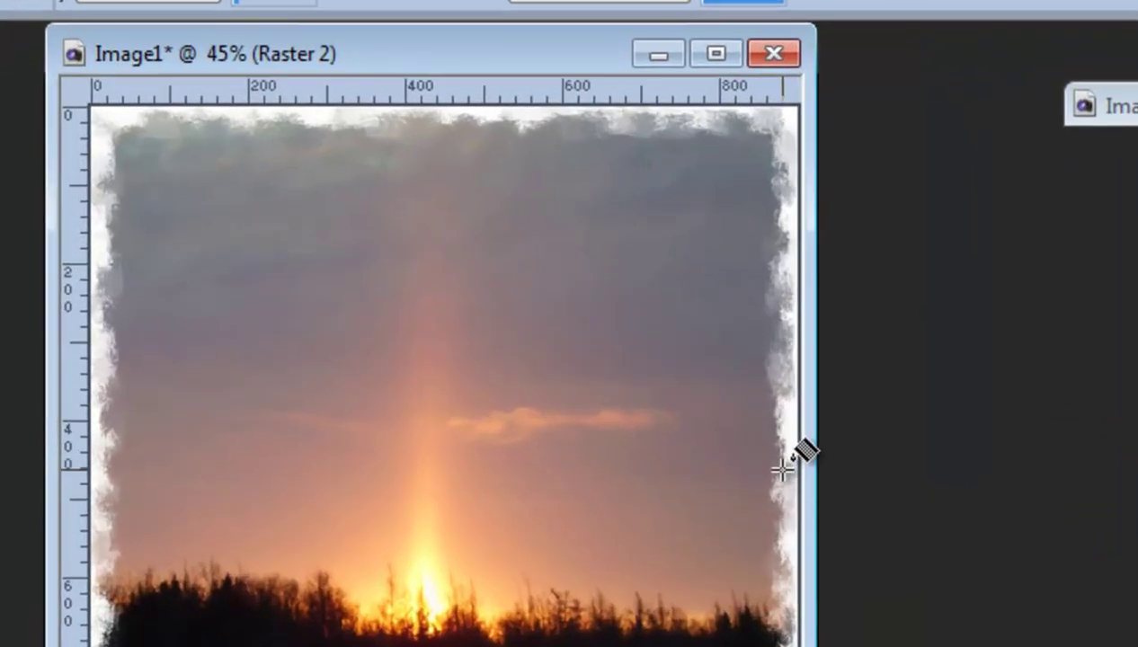
Inspect the brushed borders of Image1 up close and undo the Photo edges script
{"action": "scroll", "coordinate": [782, 467], "scroll_direction": "up", "scroll_amount": 4}
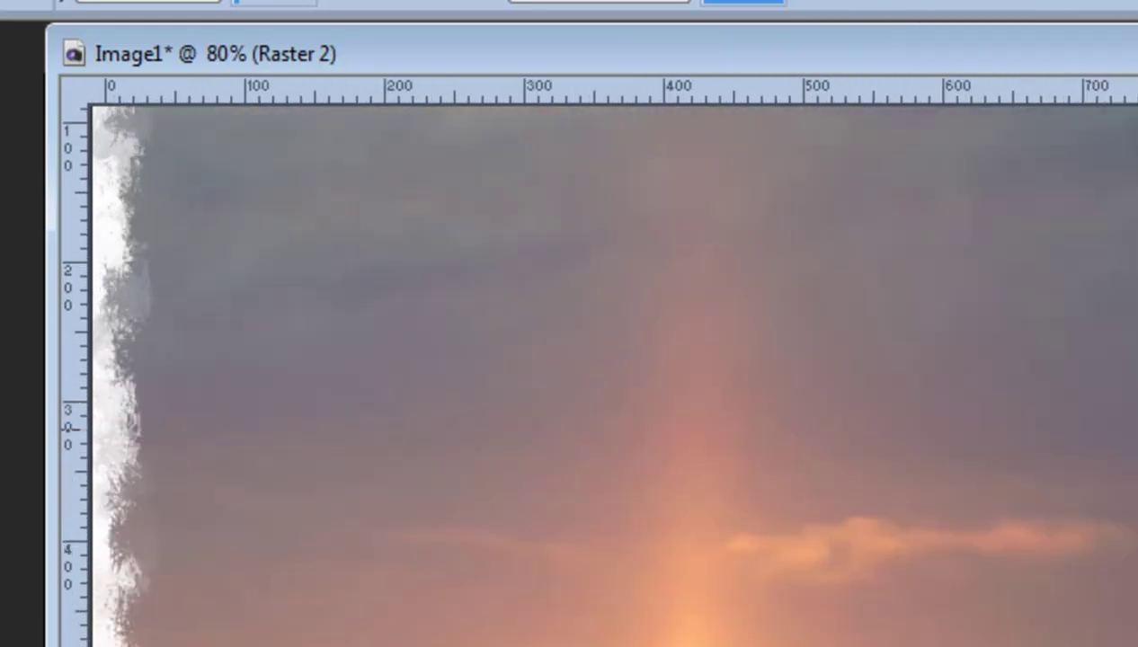
{"action": "scroll", "coordinate": [615, 374], "scroll_direction": "up", "scroll_amount": 3}
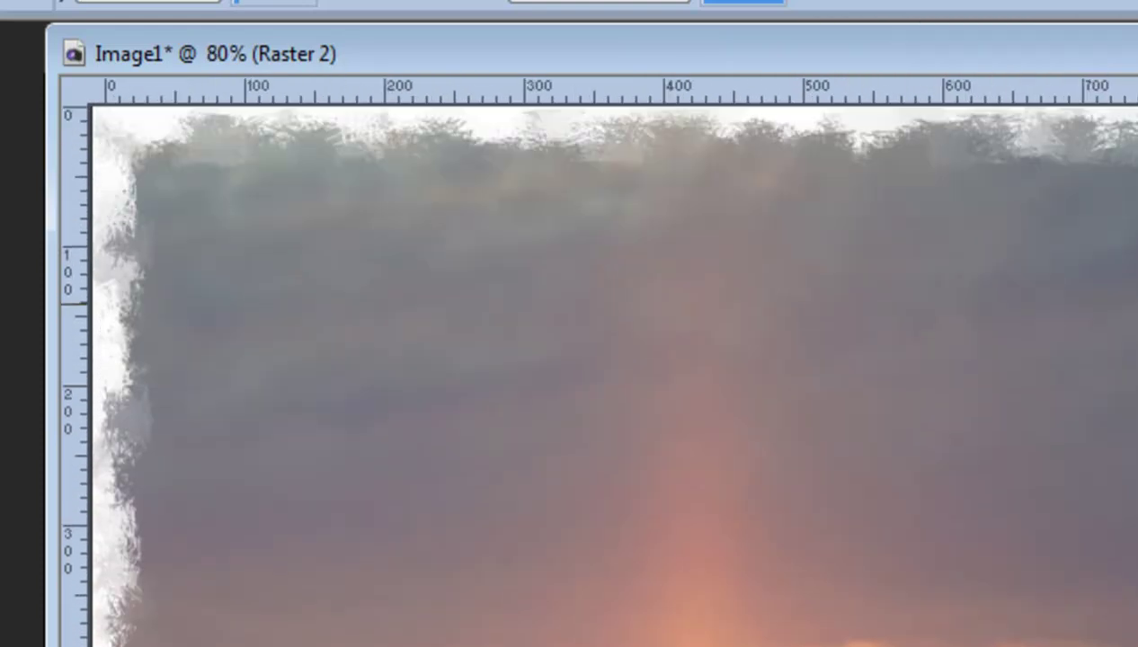
{"action": "scroll", "coordinate": [608, 374], "scroll_direction": "down", "scroll_amount": 10}
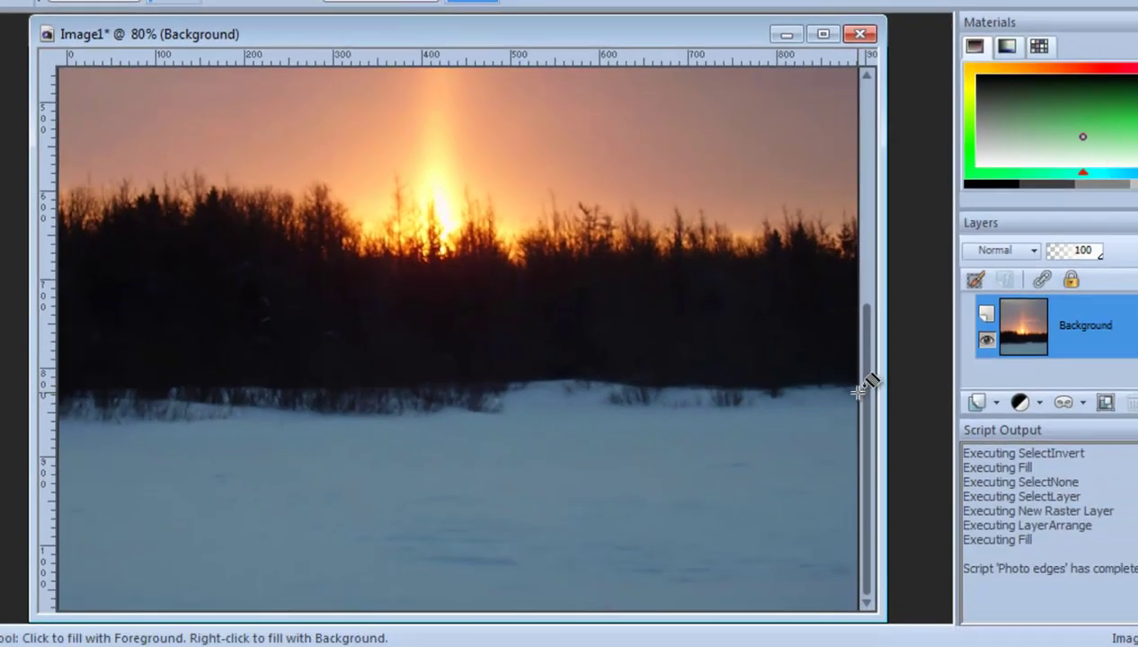
{"action": "scroll", "coordinate": [849, 400], "scroll_direction": "down", "scroll_amount": 2}
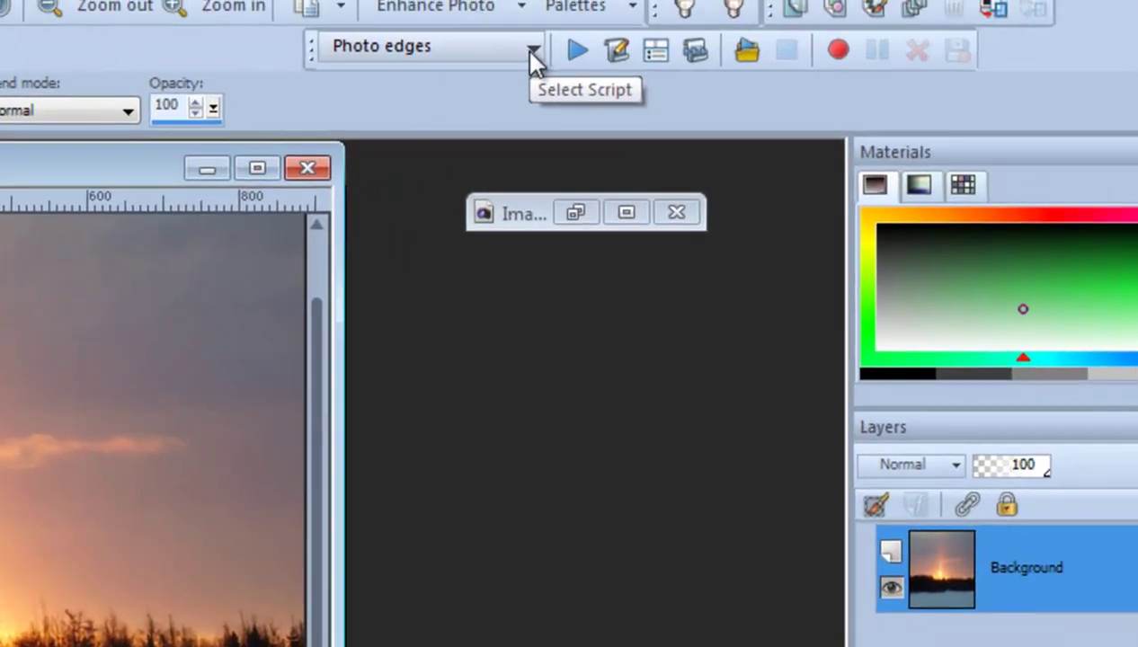
Run the SimpleCaption script on Image1 with the caption "Sun Pilar 2010"
{"action": "left_click", "coordinate": [574, 28]}
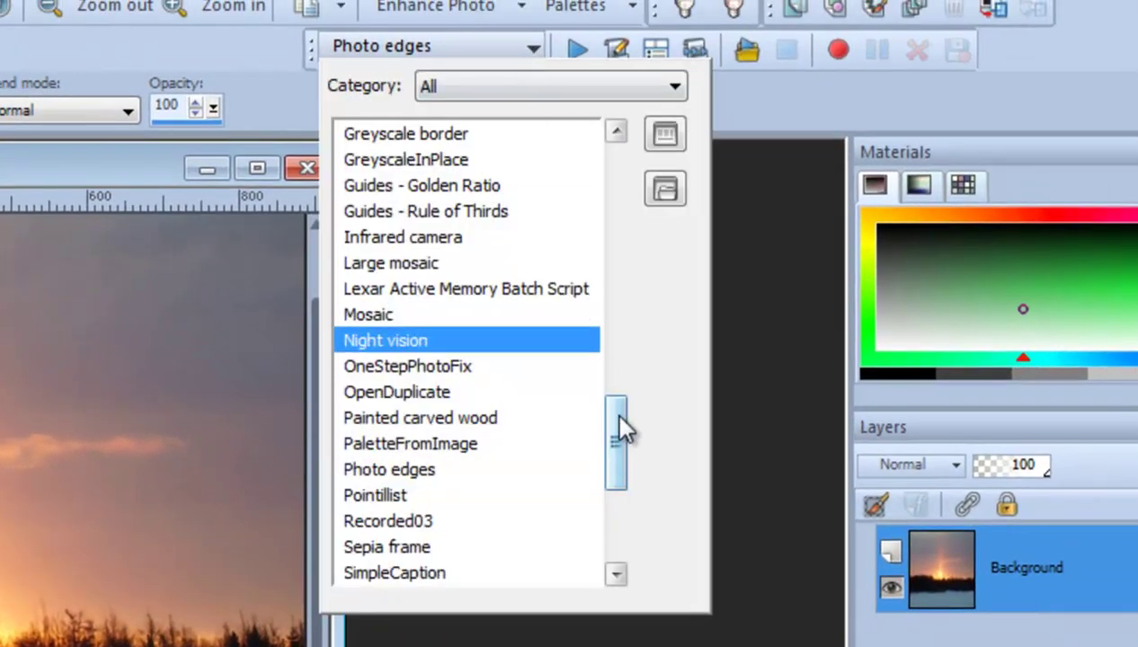
{"action": "scroll", "coordinate": [620, 445], "scroll_direction": "down", "scroll_amount": 1}
{"action": "left_click", "coordinate": [503, 558]}
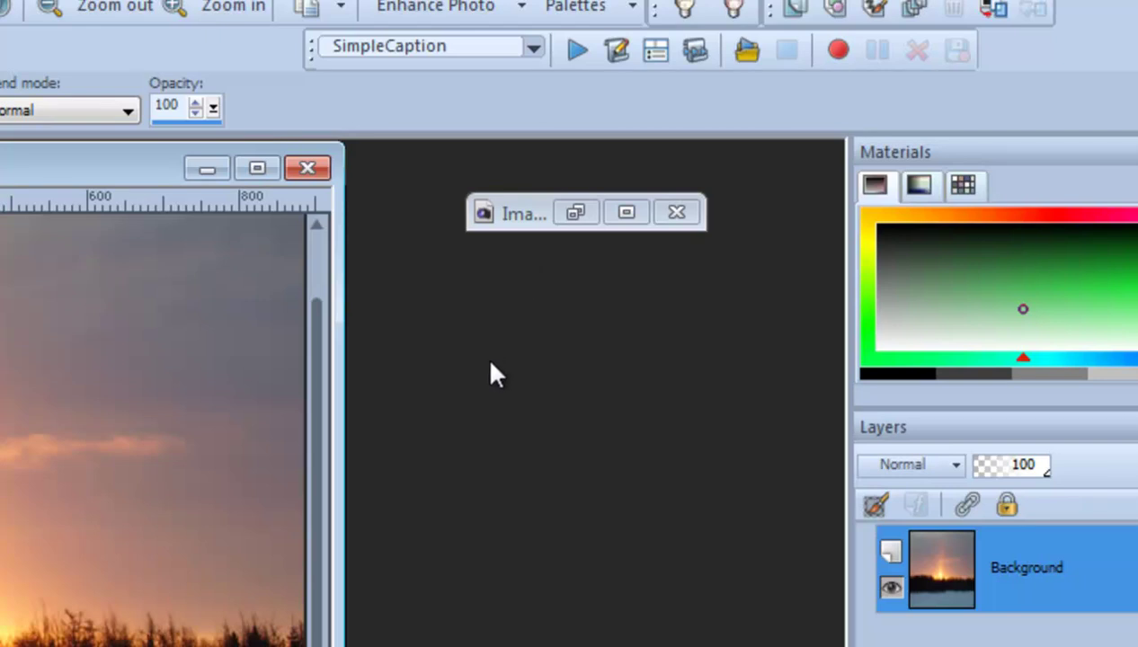
{"action": "left_click", "coordinate": [575, 49]}
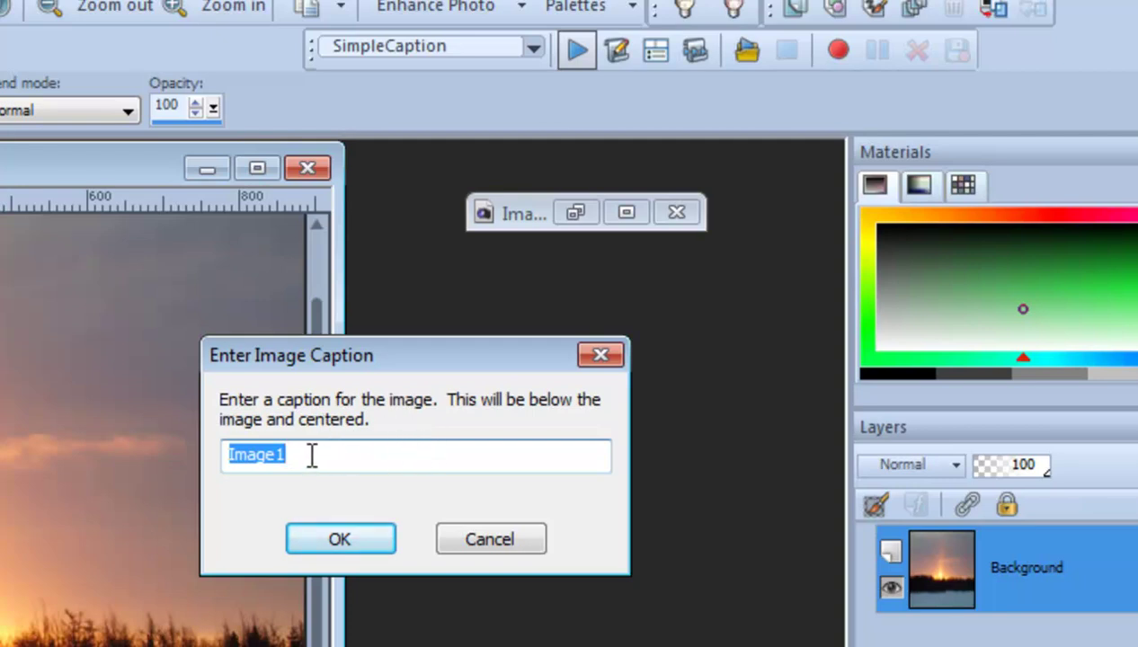
{"action": "type", "text": "S"}
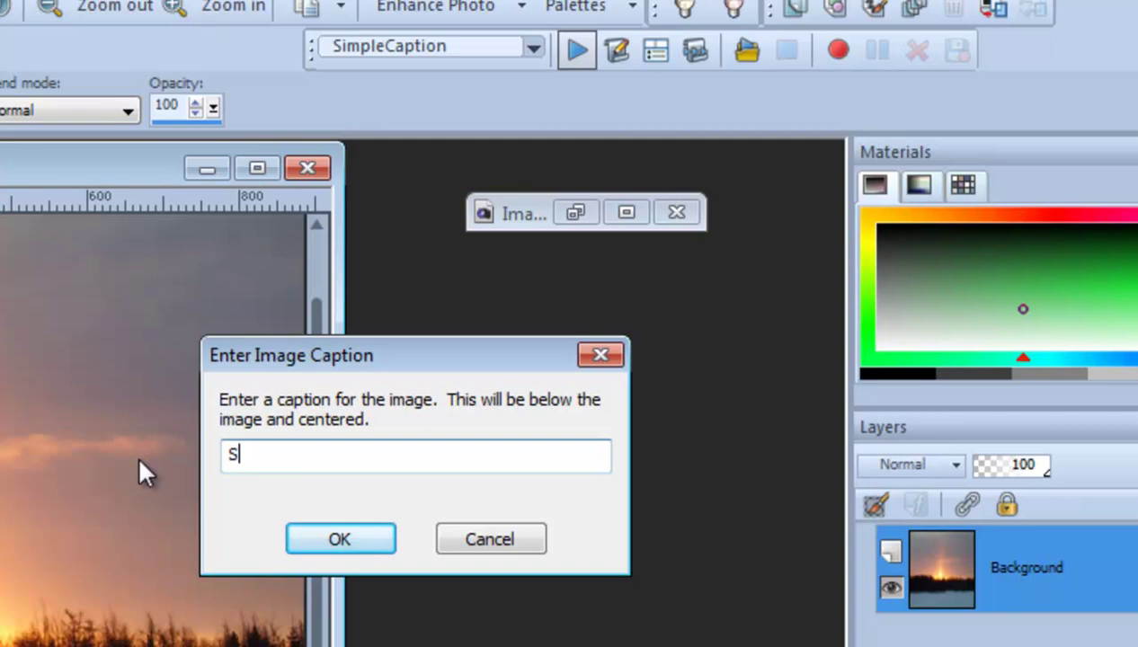
{"action": "type", "text": "un Pilar 201"}
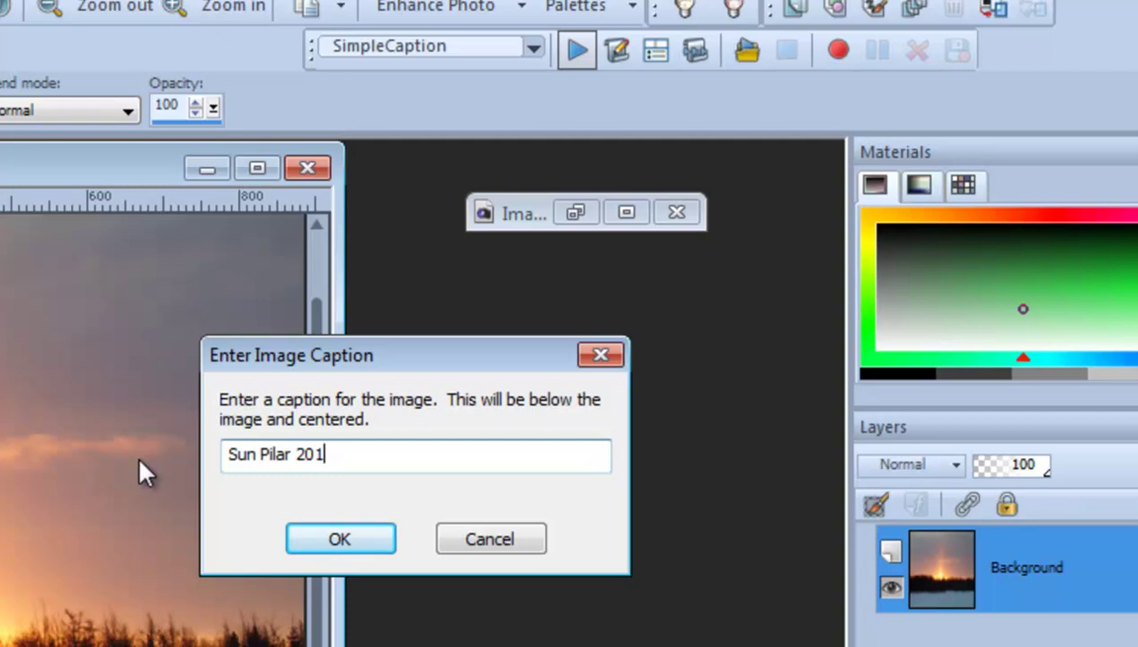
{"action": "type", "text": "0"}
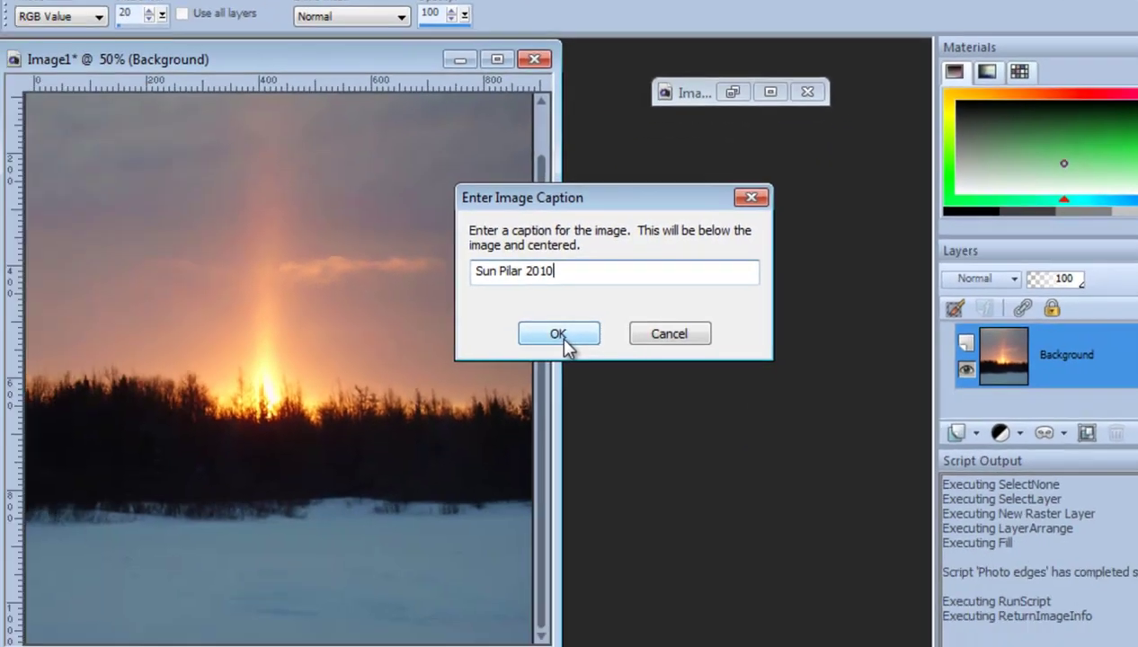
{"action": "left_click", "coordinate": [399, 493]}
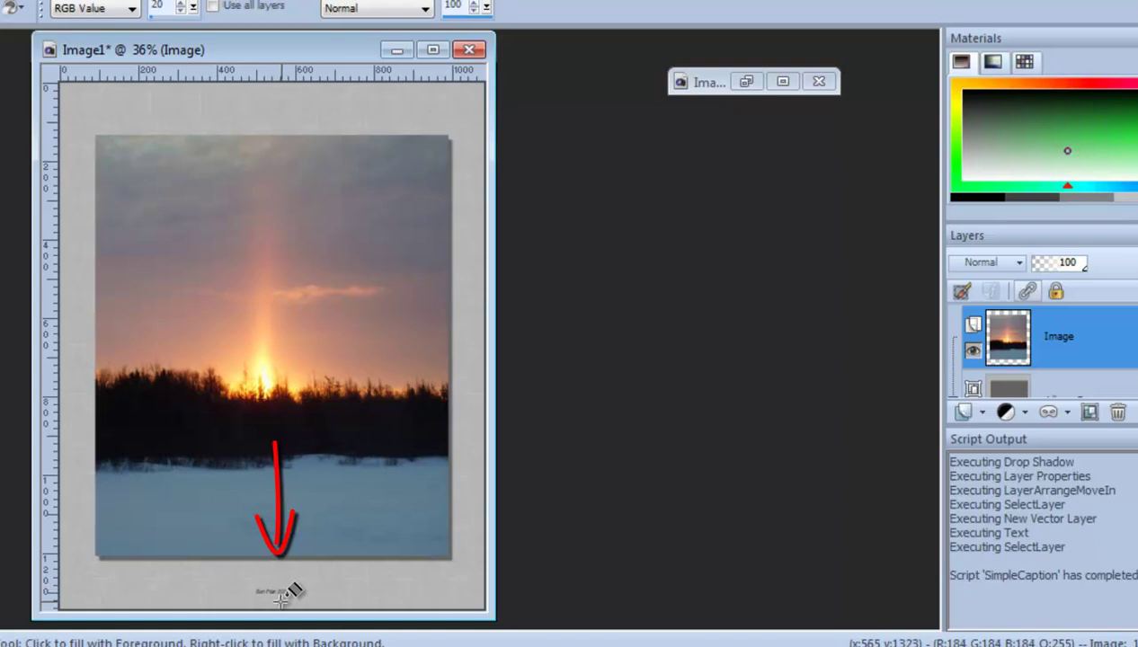
Examine the caption beneath the photo up close, along with the frame and drop shadow around the picture
{"action": "scroll", "coordinate": [283, 597], "scroll_direction": "up", "scroll_amount": 2}
{"action": "scroll", "coordinate": [299, 620], "scroll_direction": "up", "scroll_amount": 2}
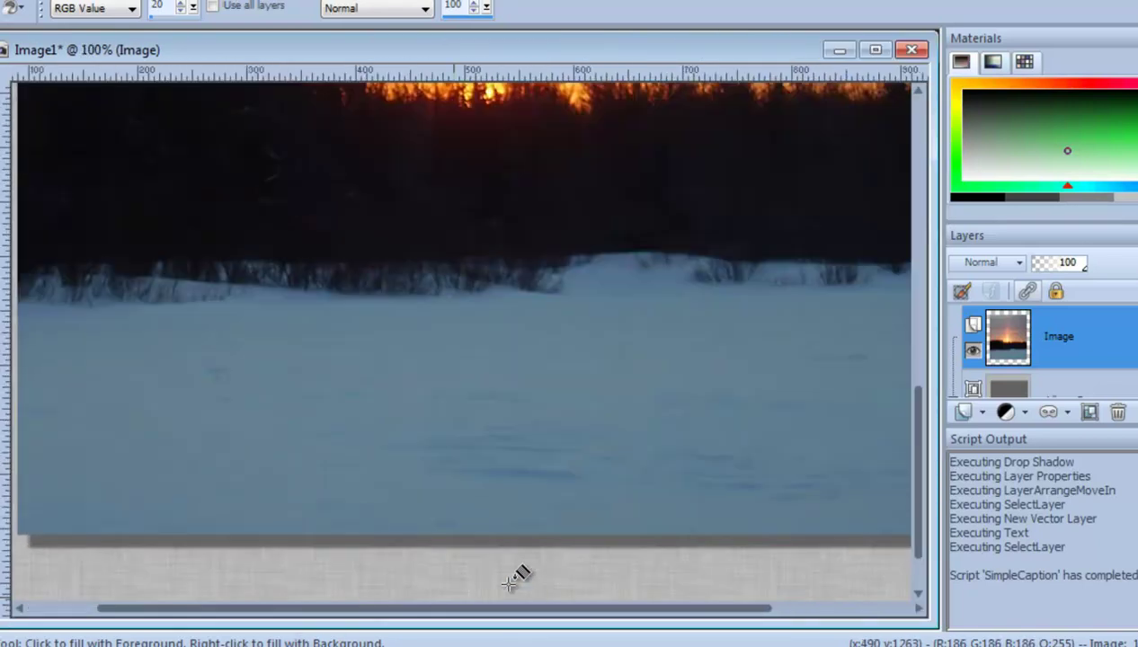
{"action": "scroll", "coordinate": [517, 578], "scroll_direction": "up", "scroll_amount": 1}
{"action": "scroll", "coordinate": [922, 503], "scroll_direction": "down", "scroll_amount": 3}
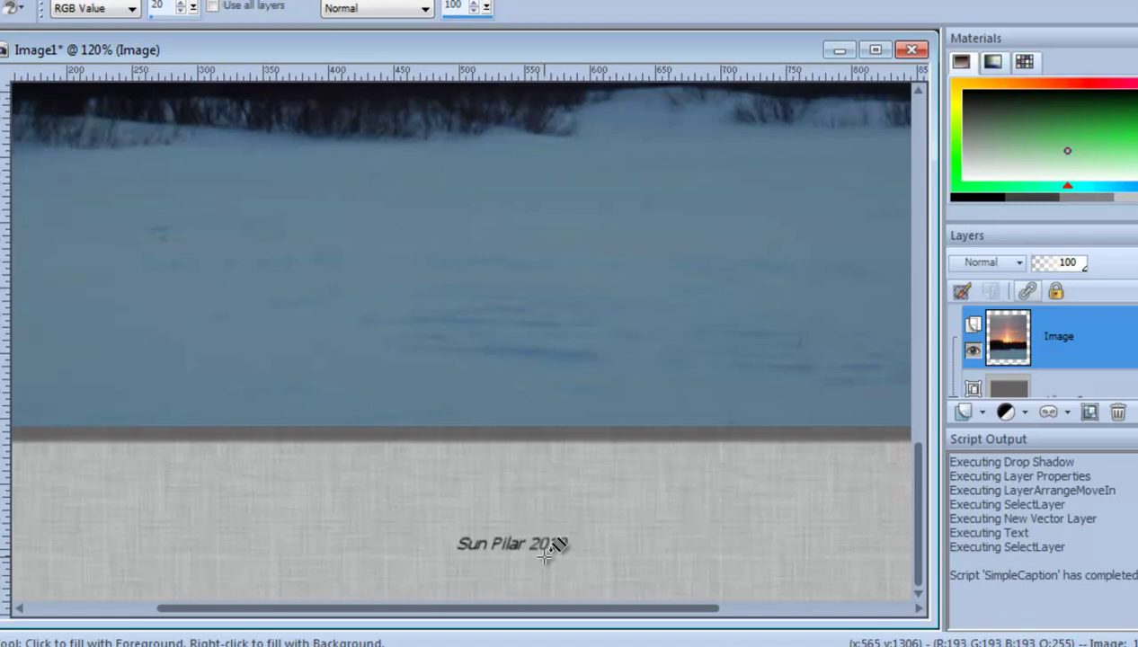
{"action": "mouse_move", "coordinate": [916, 527]}
{"action": "left_mouse_down"}
{"action": "mouse_move", "coordinate": [921, 467]}
{"action": "mouse_move", "coordinate": [933, 493]}
{"action": "mouse_move", "coordinate": [919, 520]}
{"action": "left_mouse_up"}
{"action": "scroll", "coordinate": [609, 569], "scroll_direction": "down", "scroll_amount": 1}
{"action": "scroll", "coordinate": [576, 586], "scroll_direction": "down", "scroll_amount": 5}
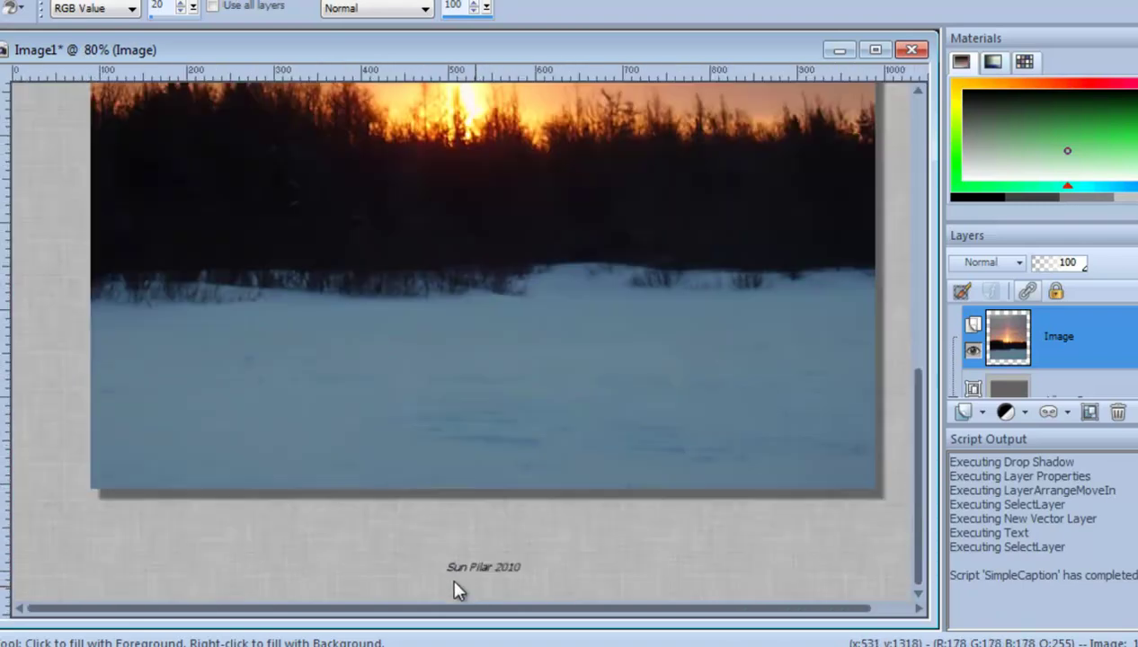
{"action": "left_click_drag", "start_coordinate": [610, 530], "coordinate": [618, 388]}
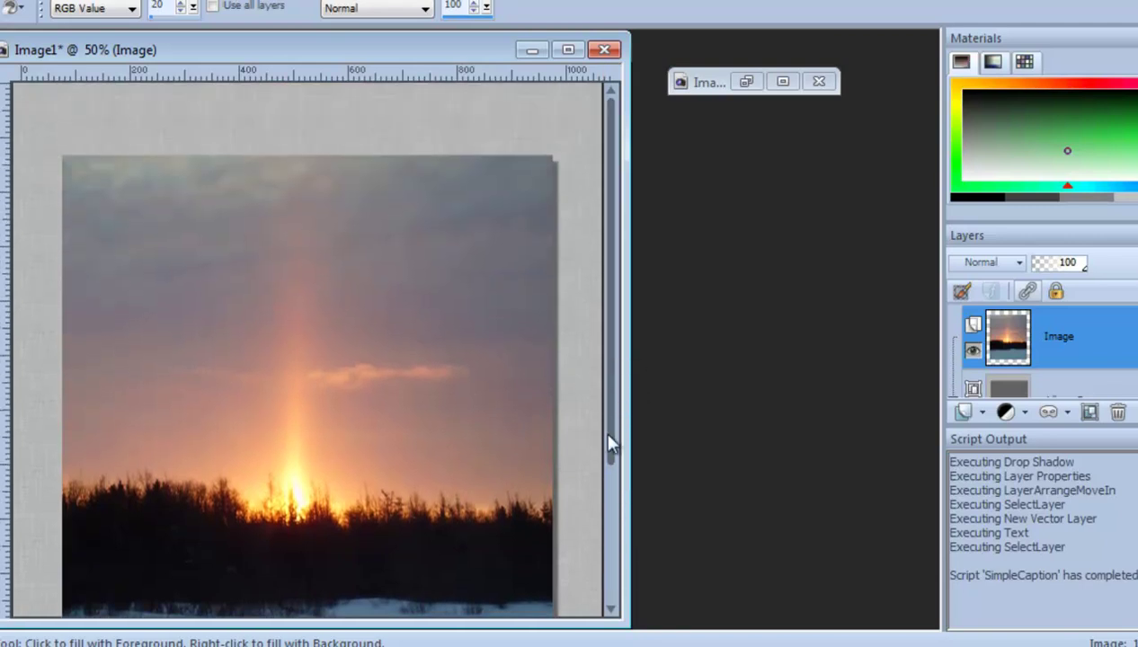
{"action": "scroll", "coordinate": [601, 449], "scroll_direction": "down", "scroll_amount": 1}
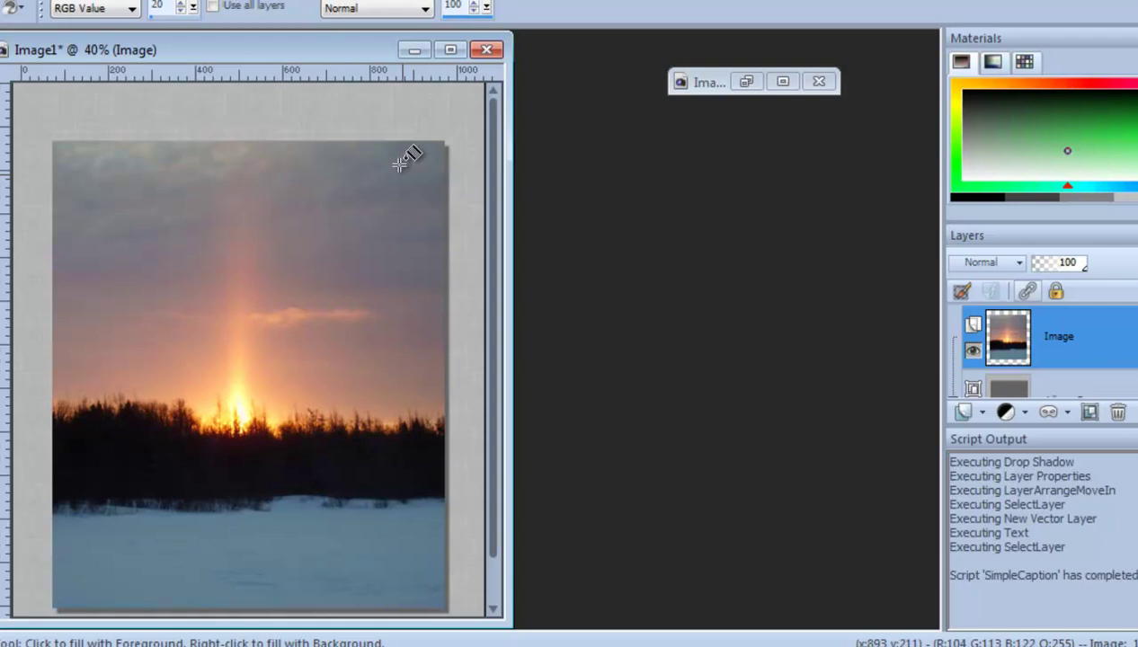
Minimize Image1, restore Image4 to view its red stitched strip, and minimize Image4 again
{"action": "left_click_drag", "start_coordinate": [353, 56], "coordinate": [448, 67]}
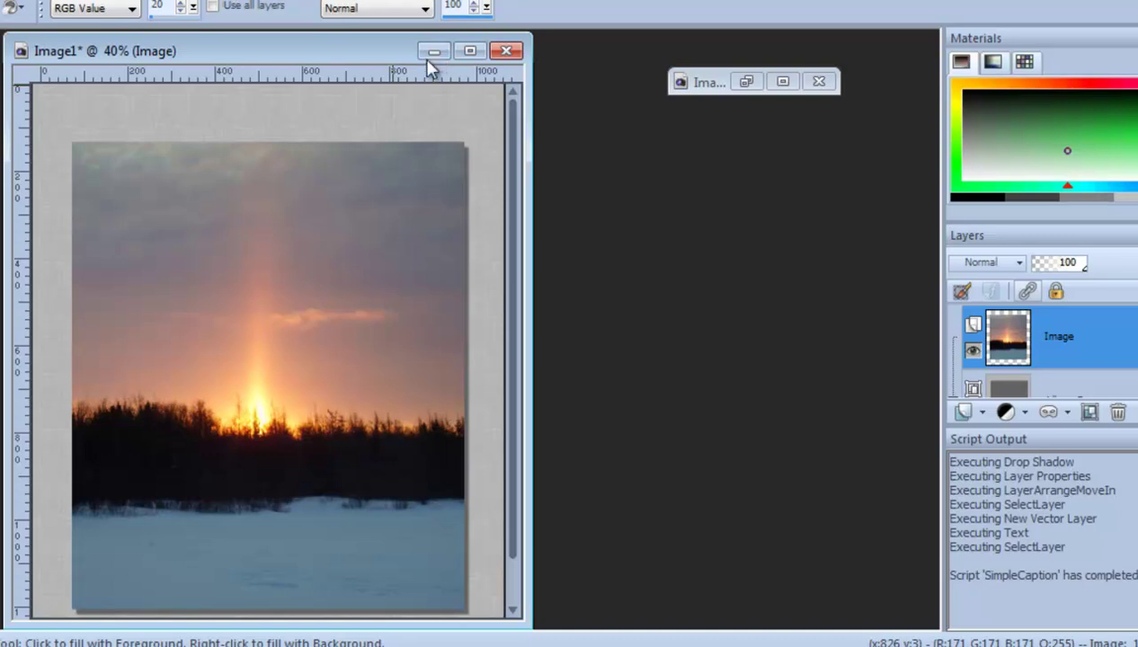
{"action": "left_click", "coordinate": [422, 55]}
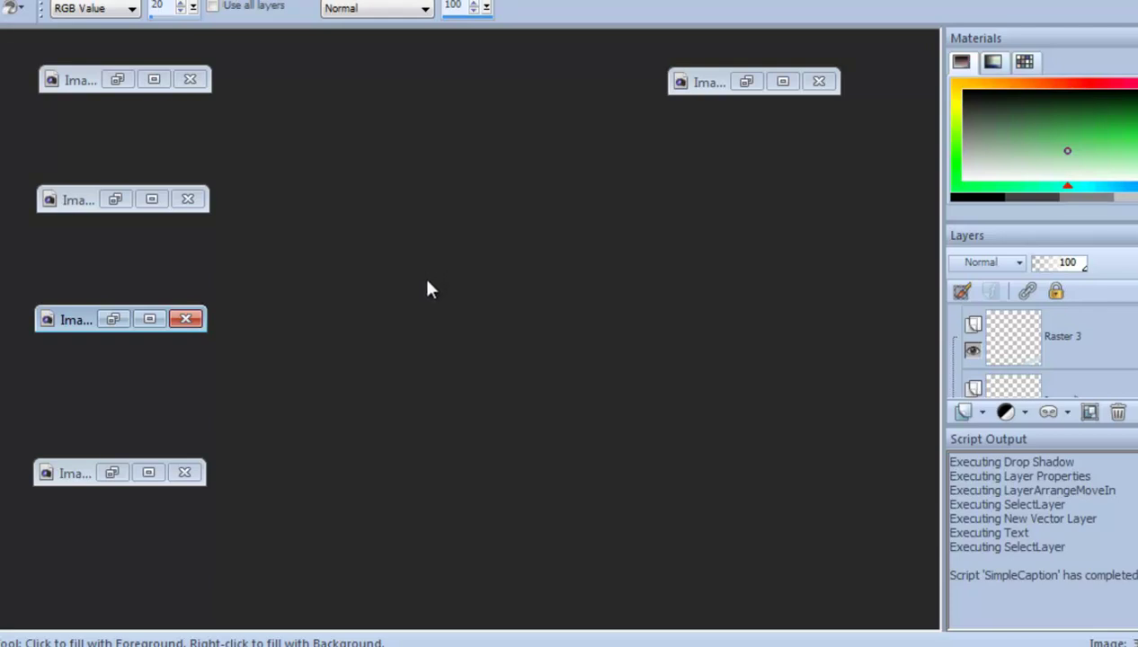
{"action": "left_click", "coordinate": [113, 200]}
{"action": "left_click_drag", "start_coordinate": [577, 96], "coordinate": [550, 149]}
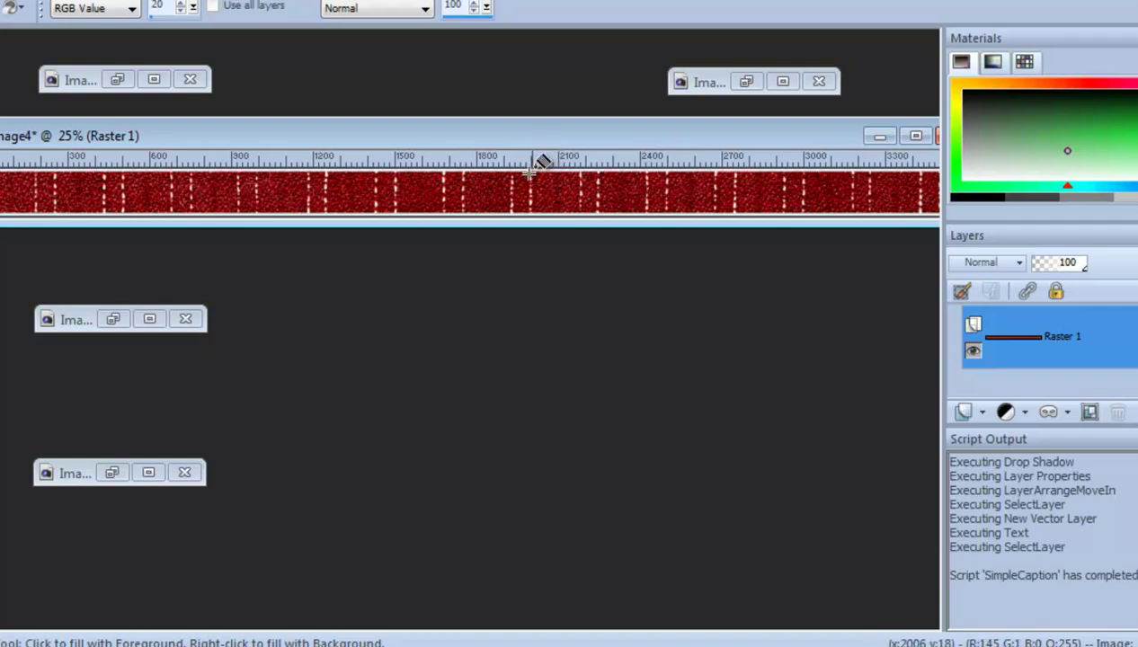
{"action": "left_click", "coordinate": [876, 138]}
Restore Image1, undo the SimpleCaption script, and move the image window clear of the minimized images
{"action": "left_click", "coordinate": [117, 80]}
{"action": "key", "text": "ctrl+z"}
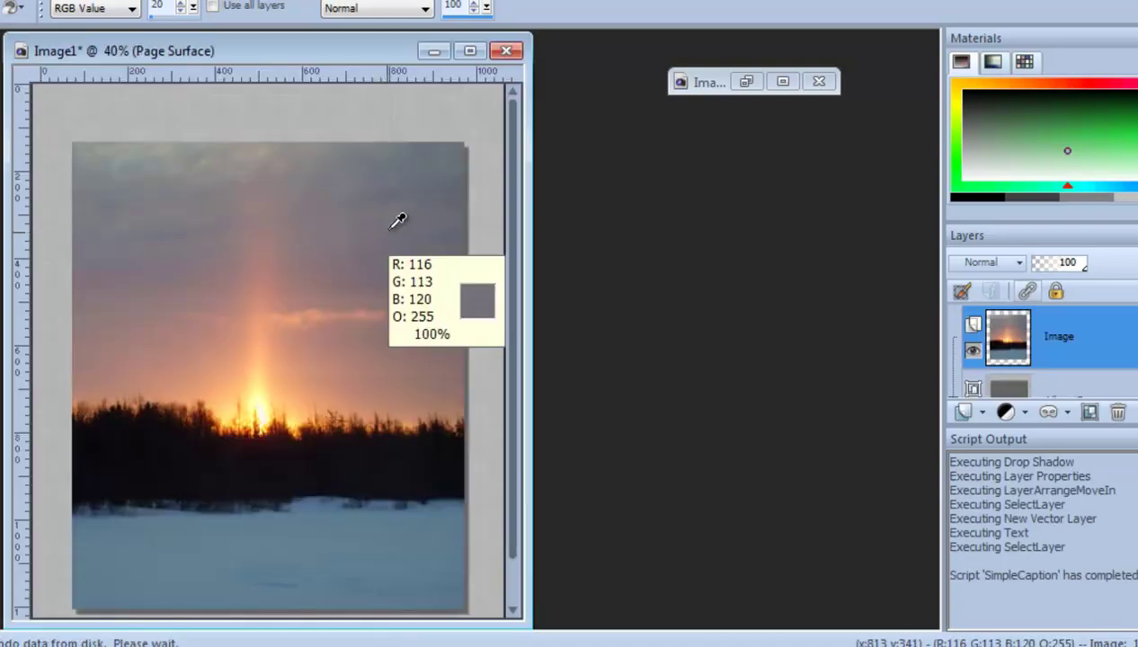
{"action": "left_click_drag", "start_coordinate": [340, 60], "coordinate": [479, 60]}
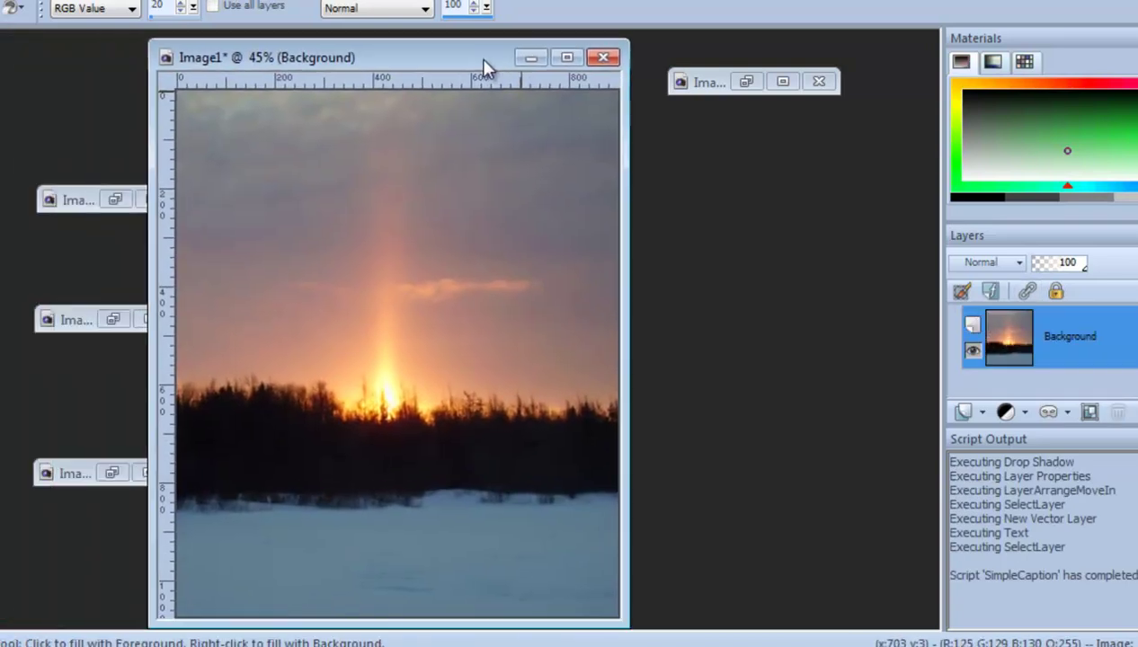
Run the cass-polaroid script on Image1 and accept its information messages
{"action": "left_click", "coordinate": [717, 0]}
{"action": "mouse_move", "coordinate": [600, 430]}
{"action": "left_mouse_down"}
{"action": "mouse_move", "coordinate": [614, 212]}
{"action": "mouse_move", "coordinate": [604, 279]}
{"action": "mouse_move", "coordinate": [593, 274]}
{"action": "left_mouse_up"}
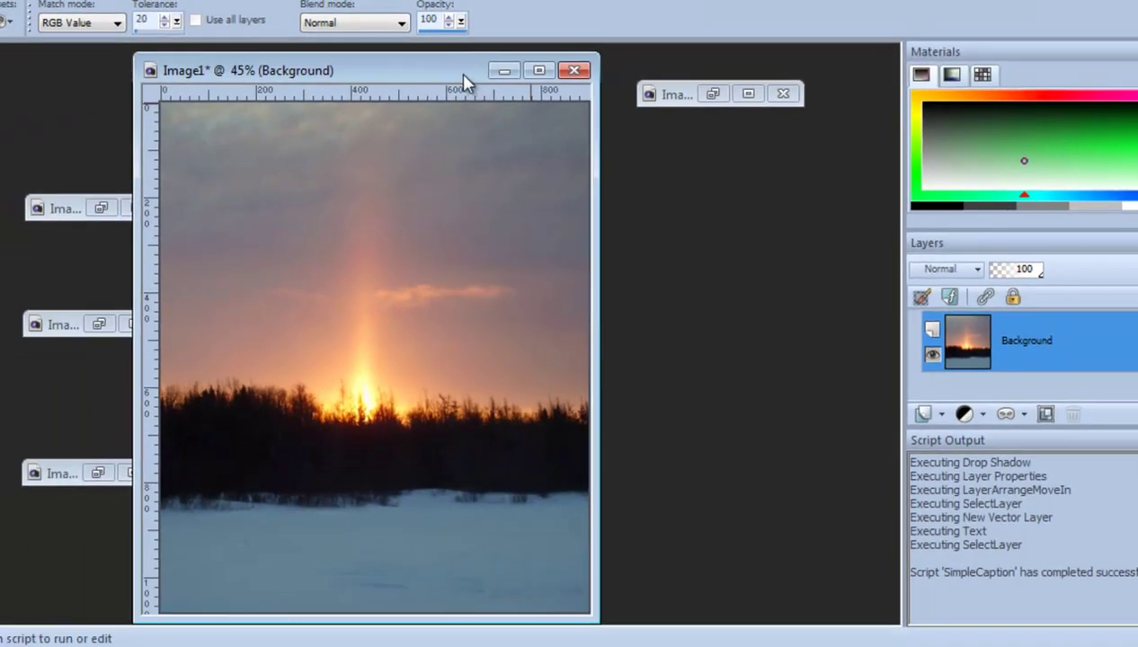
{"action": "left_click_drag", "start_coordinate": [465, 71], "coordinate": [468, 65]}
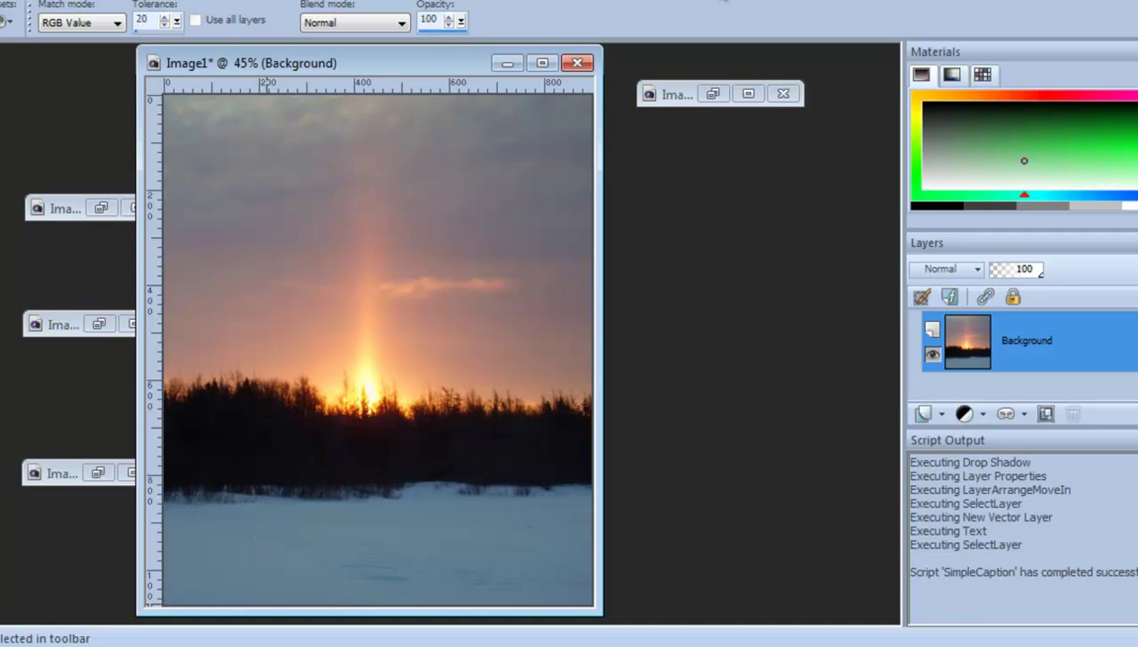
{"action": "left_click", "coordinate": [710, 2]}
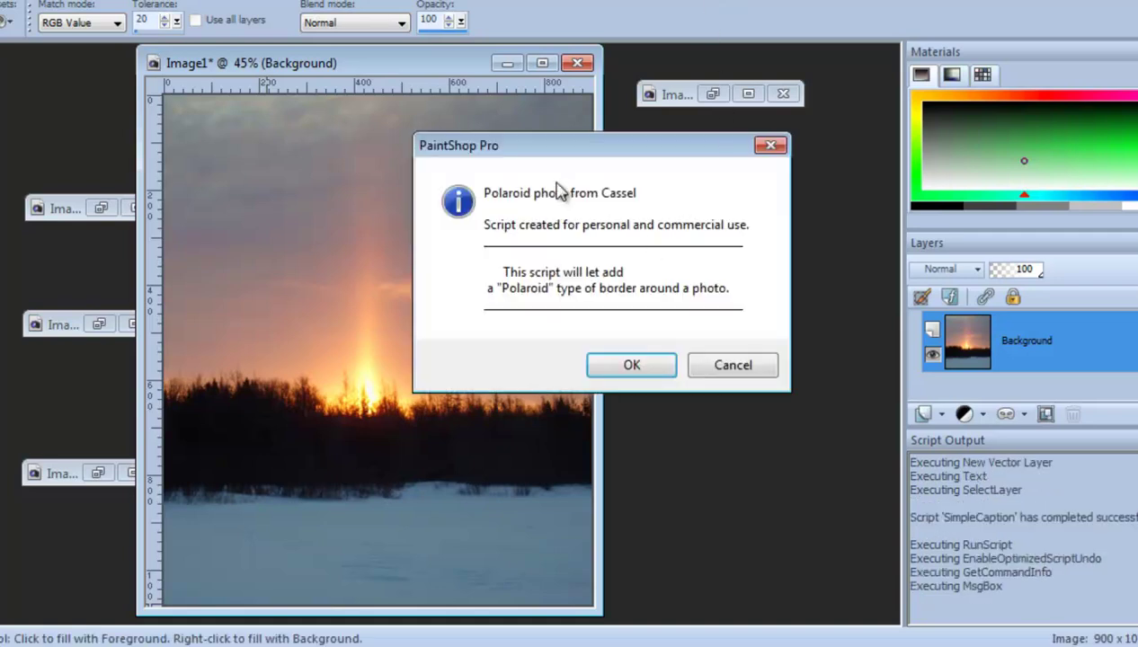
{"action": "left_click", "coordinate": [631, 367]}
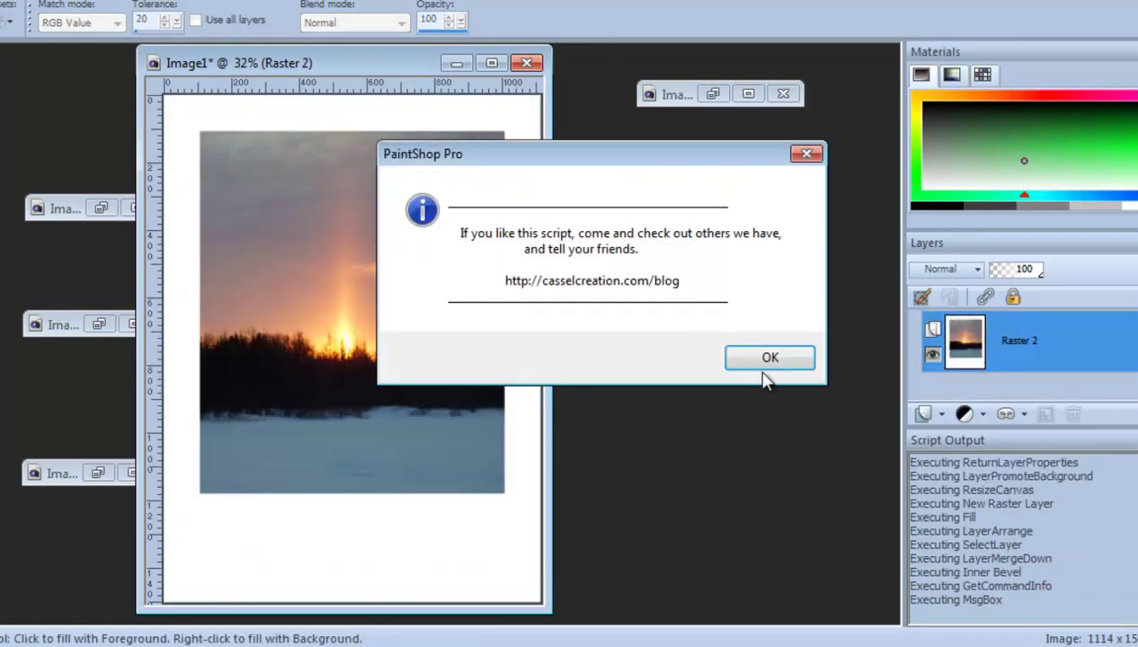
{"action": "left_click", "coordinate": [764, 364]}
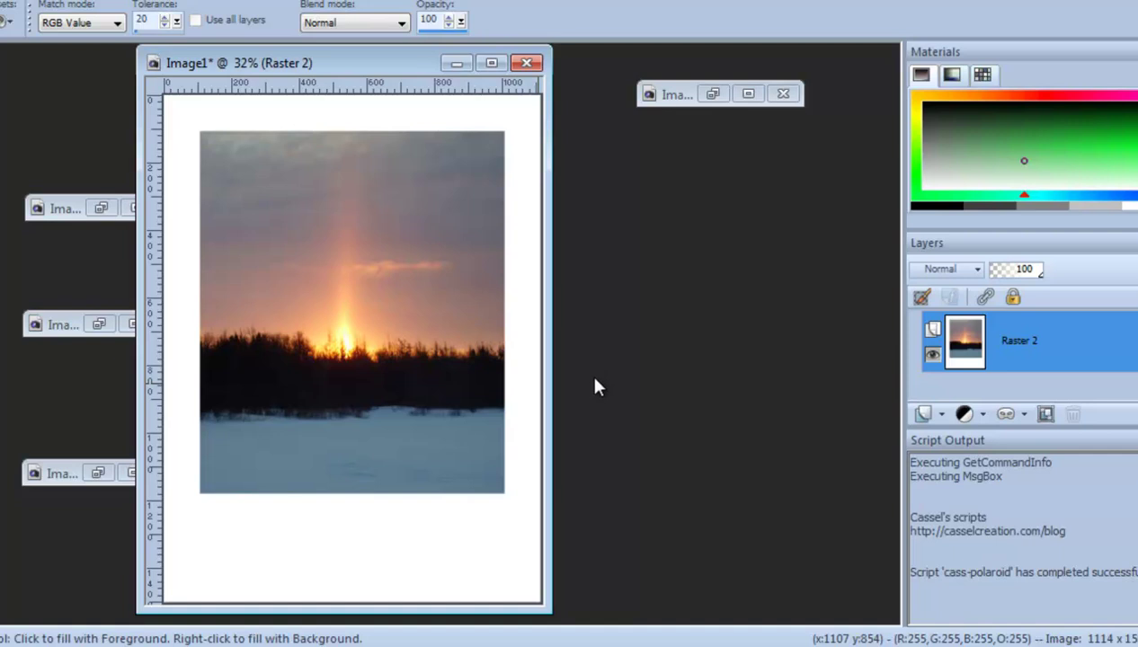
Undo the Polaroid border and the earlier resize of Image1, and run the cass-polaroid script again on the larger image
{"action": "key", "text": "ctrl+z"}
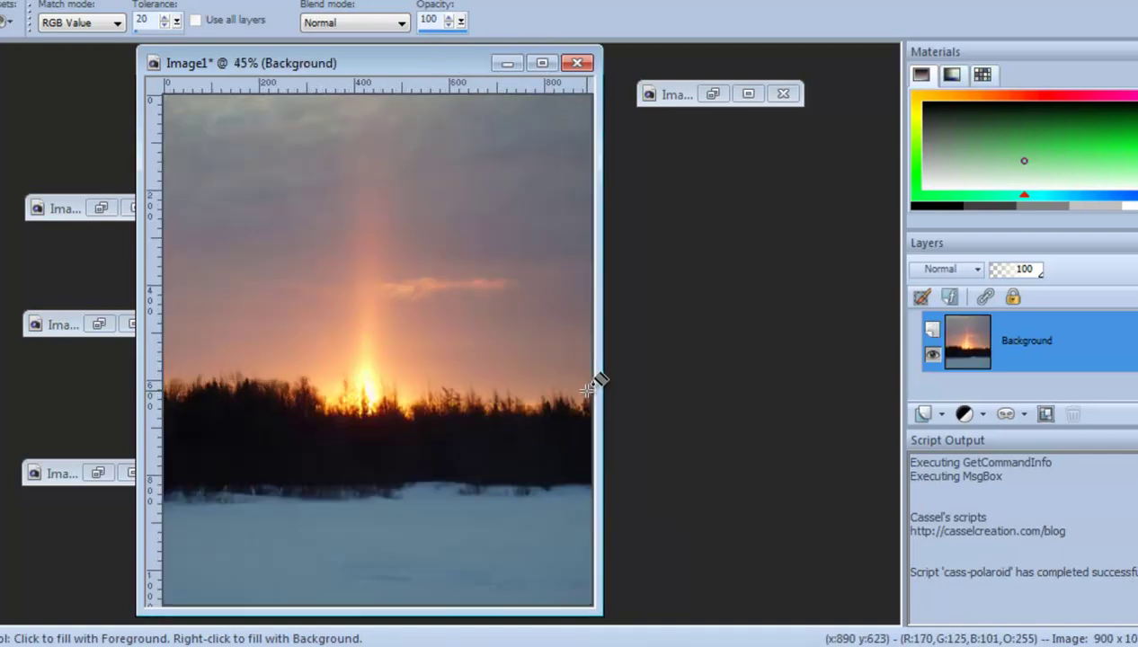
{"action": "key", "text": "ctrl+z"}
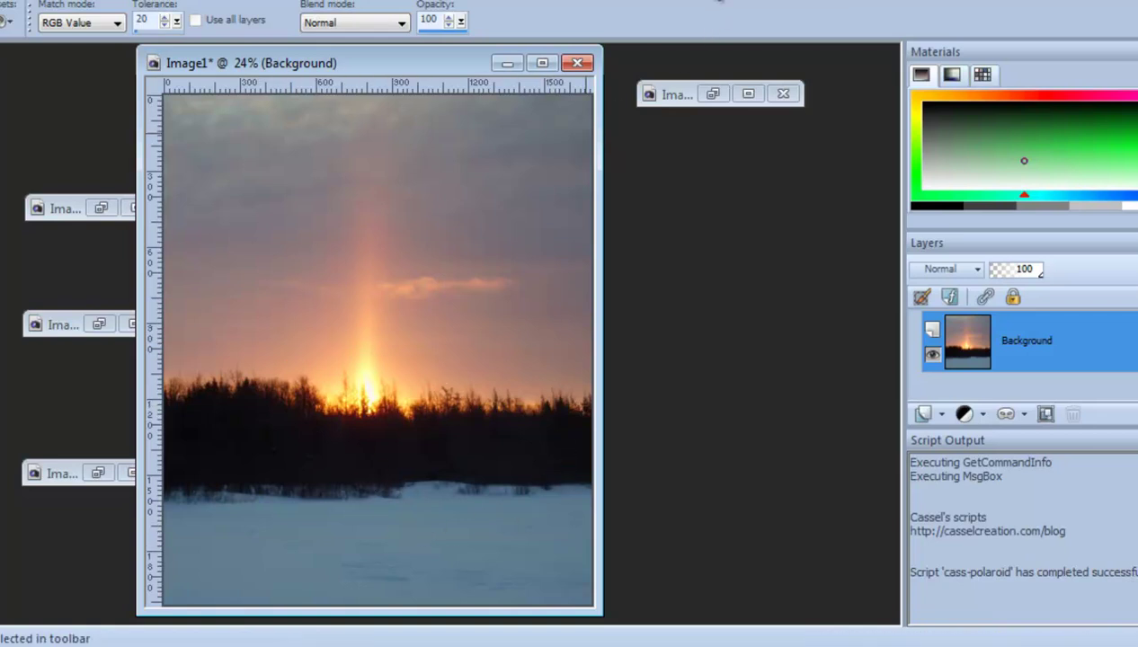
{"action": "left_click", "coordinate": [719, 3]}
{"action": "left_click", "coordinate": [649, 370]}
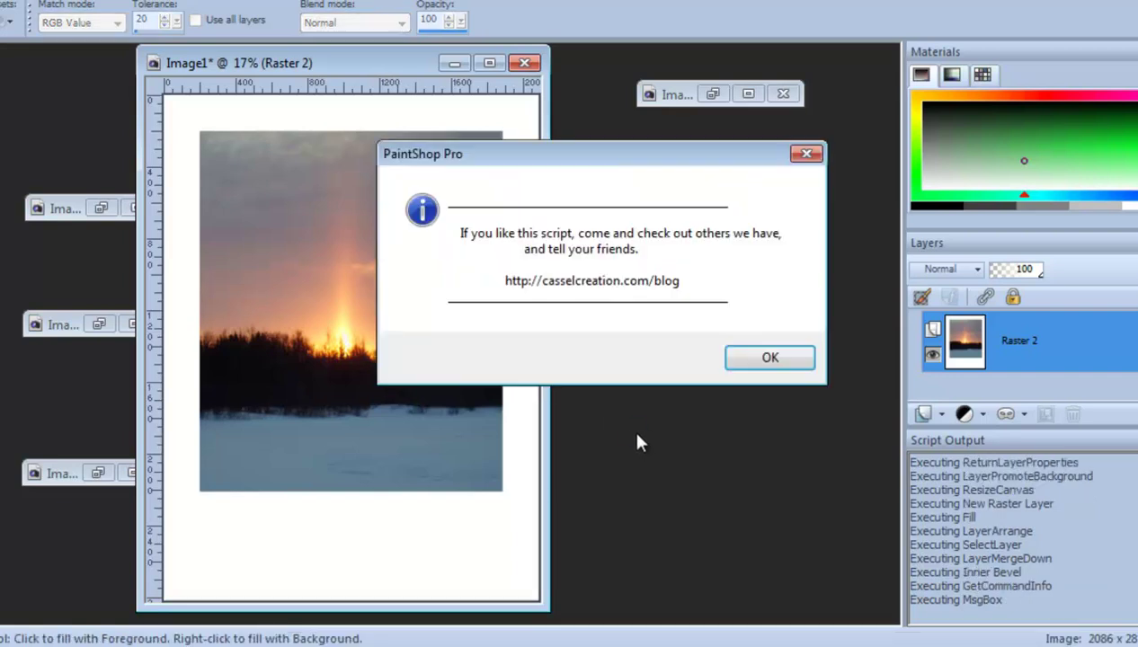
{"action": "left_click", "coordinate": [732, 362]}
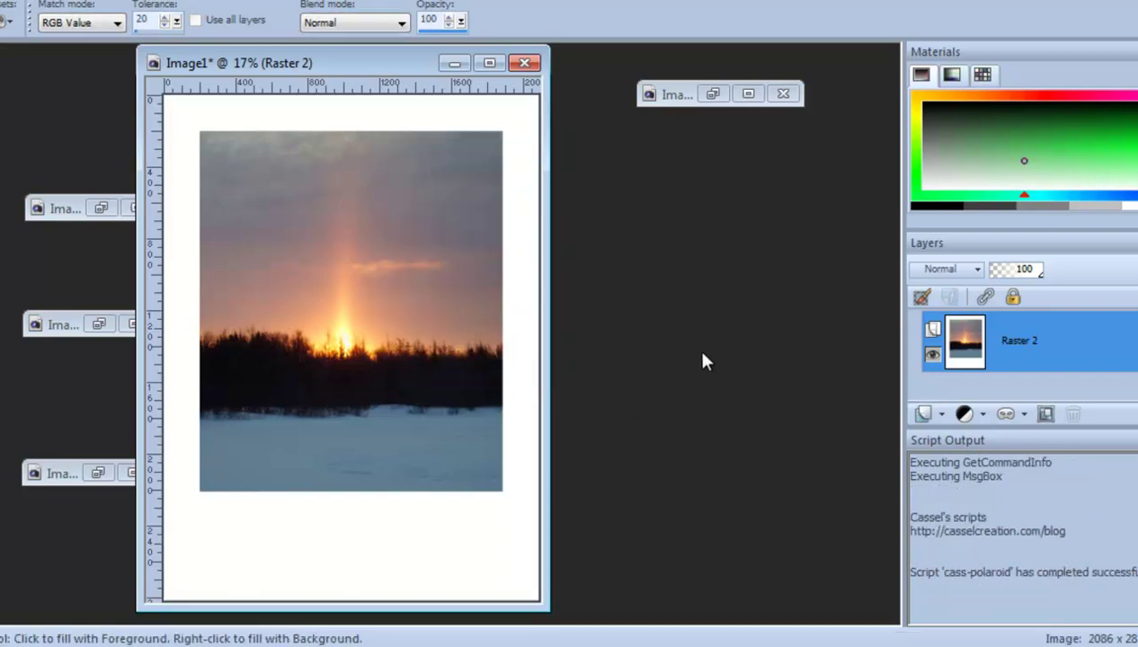
Minimize Image1 and restore Image4 with the red stitched ribbon, moving its window fully into view
{"action": "left_click", "coordinate": [454, 65]}
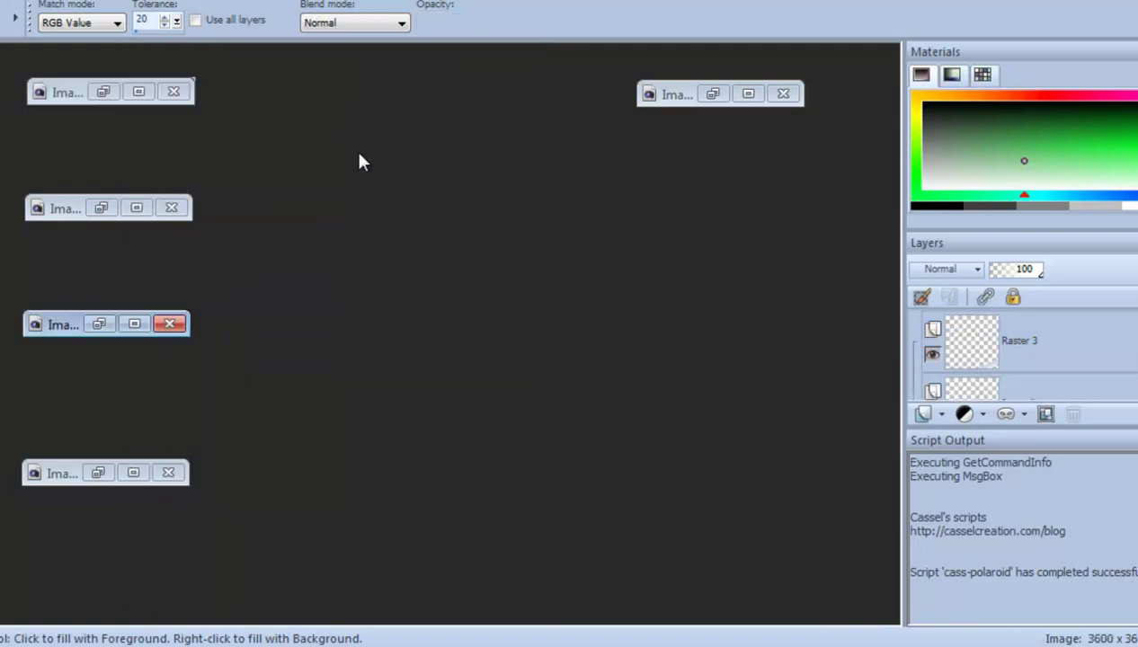
{"action": "left_click", "coordinate": [101, 208]}
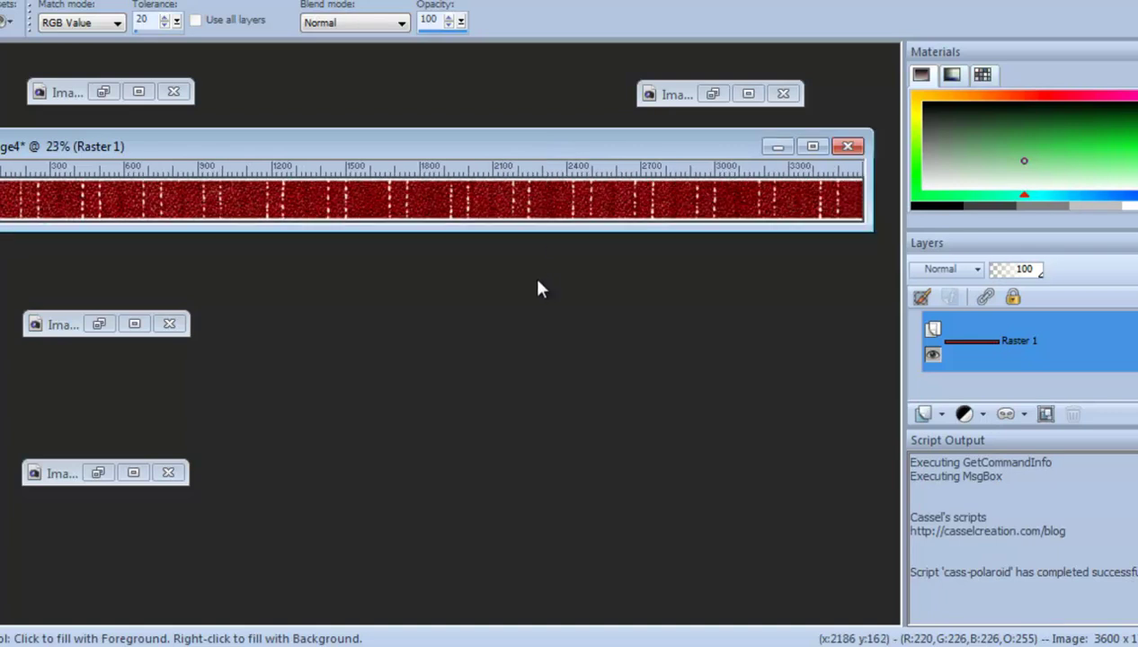
{"action": "left_click_drag", "start_coordinate": [561, 146], "coordinate": [584, 151]}
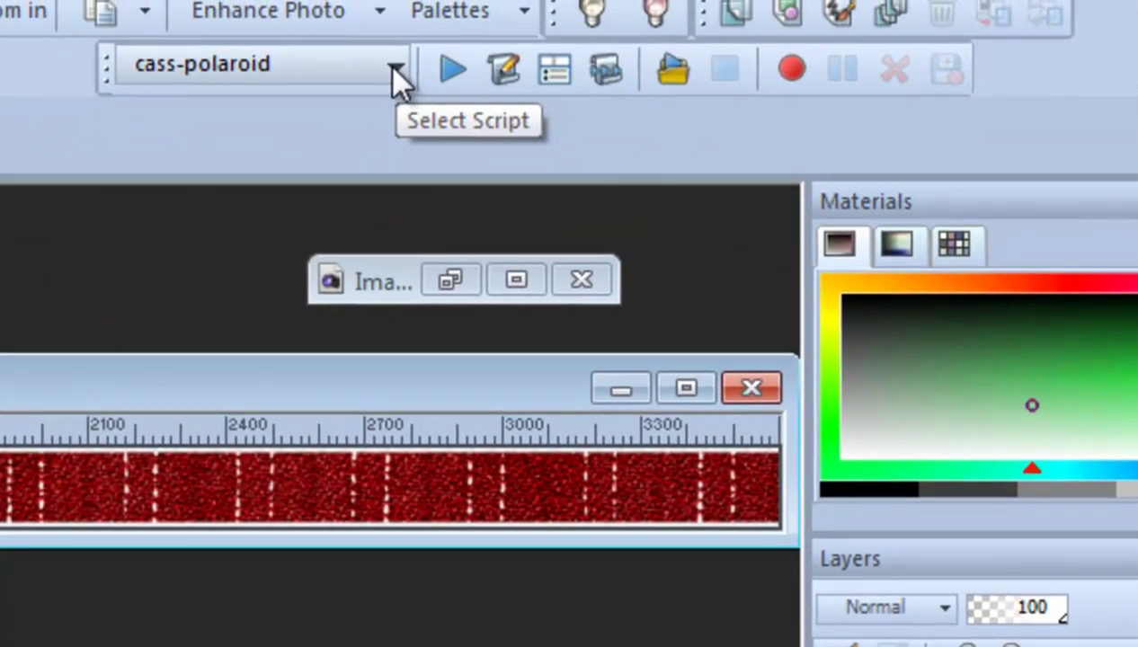
Run the cass-ricrac script on Image4 to turn the red ribbon into a wavy ricrac ribbon
{"action": "left_click", "coordinate": [396, 70]}
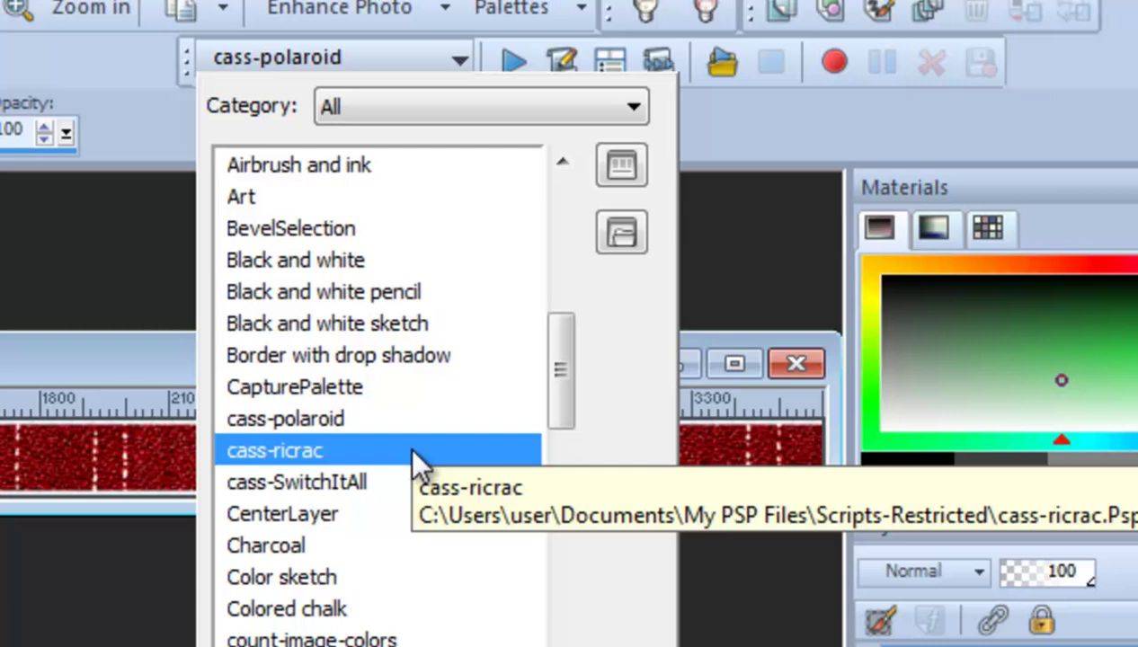
{"action": "left_click", "coordinate": [411, 451]}
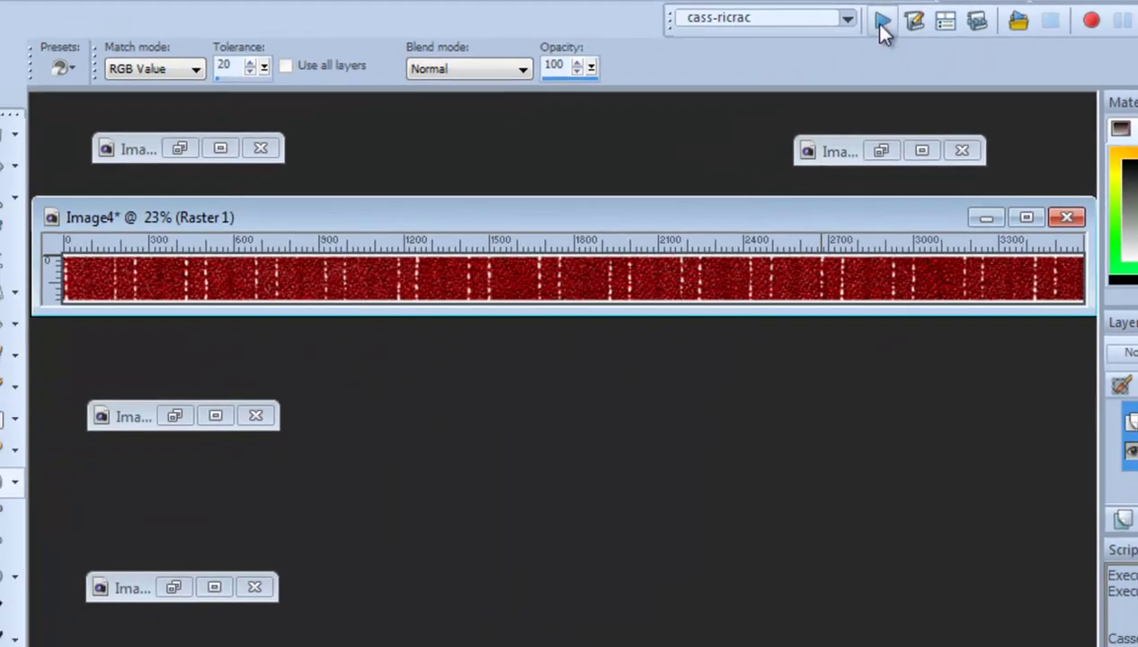
{"action": "left_click", "coordinate": [880, 23]}
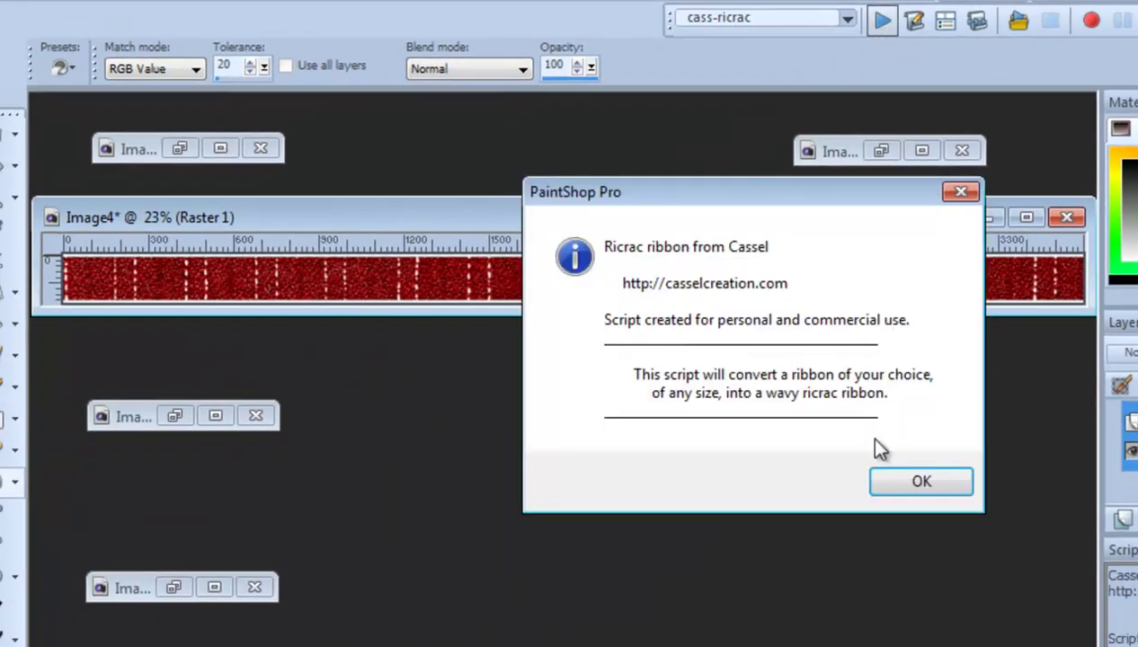
{"action": "left_click", "coordinate": [914, 482]}
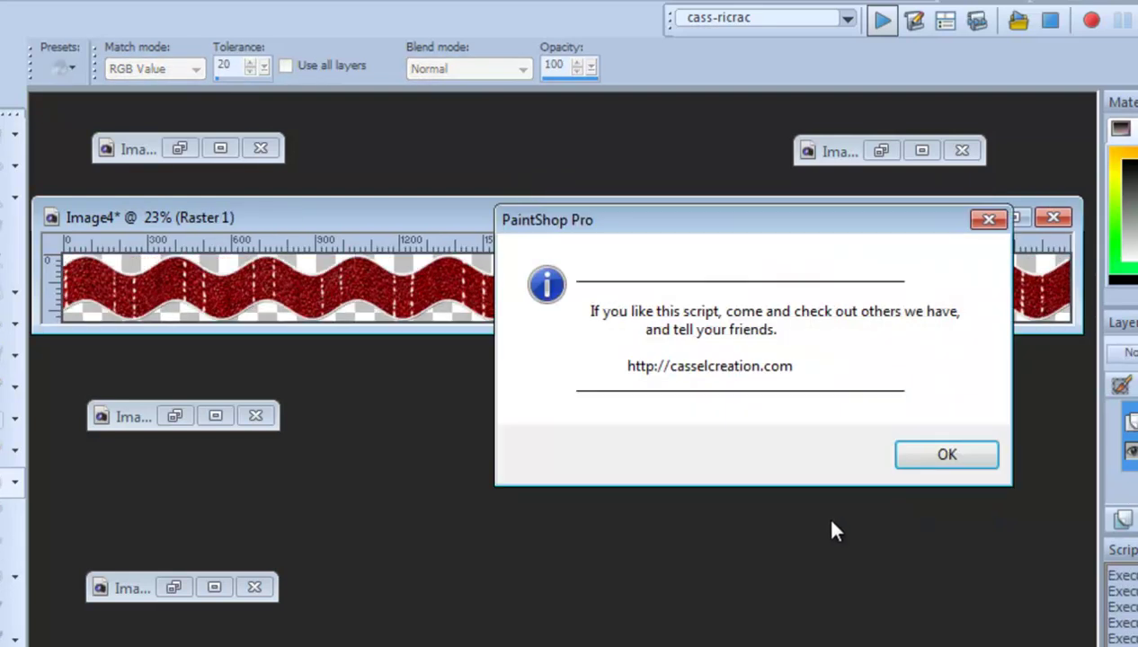
{"action": "left_click", "coordinate": [937, 455]}
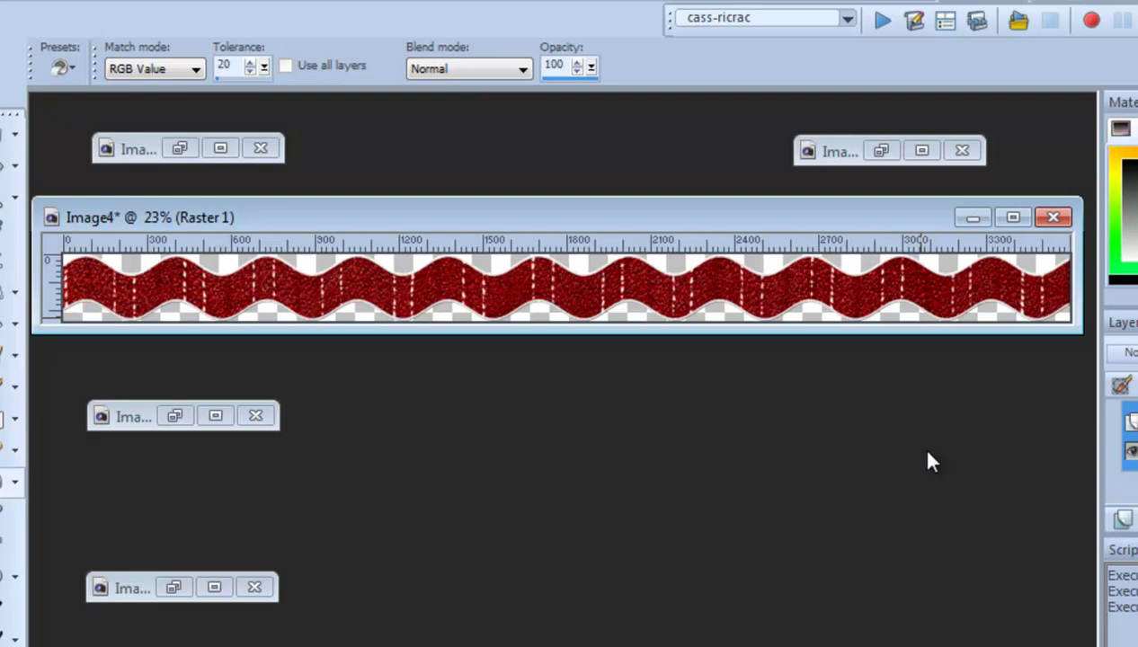
Minimize Image4, restore the Image3 layout template, and enlarge the Layers palette to show more of its layers
{"action": "left_click", "coordinate": [970, 220]}
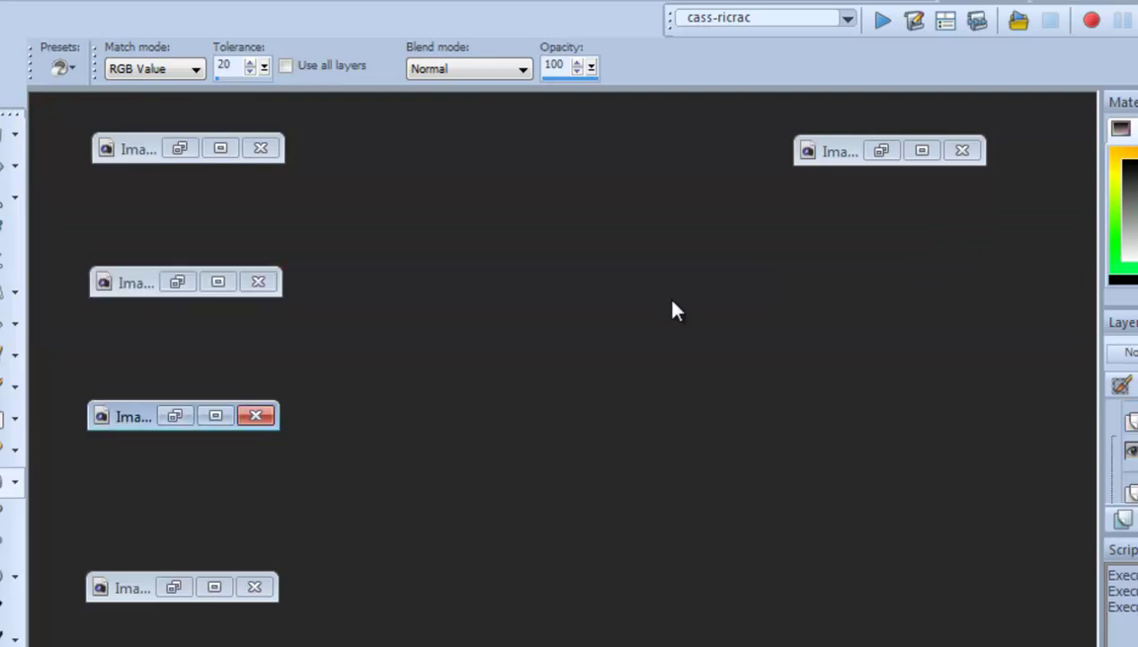
{"action": "left_click", "coordinate": [175, 416]}
{"action": "mouse_move", "coordinate": [590, 148]}
{"action": "left_mouse_down"}
{"action": "mouse_move", "coordinate": [580, 135]}
{"action": "mouse_move", "coordinate": [592, 138]}
{"action": "left_mouse_up"}
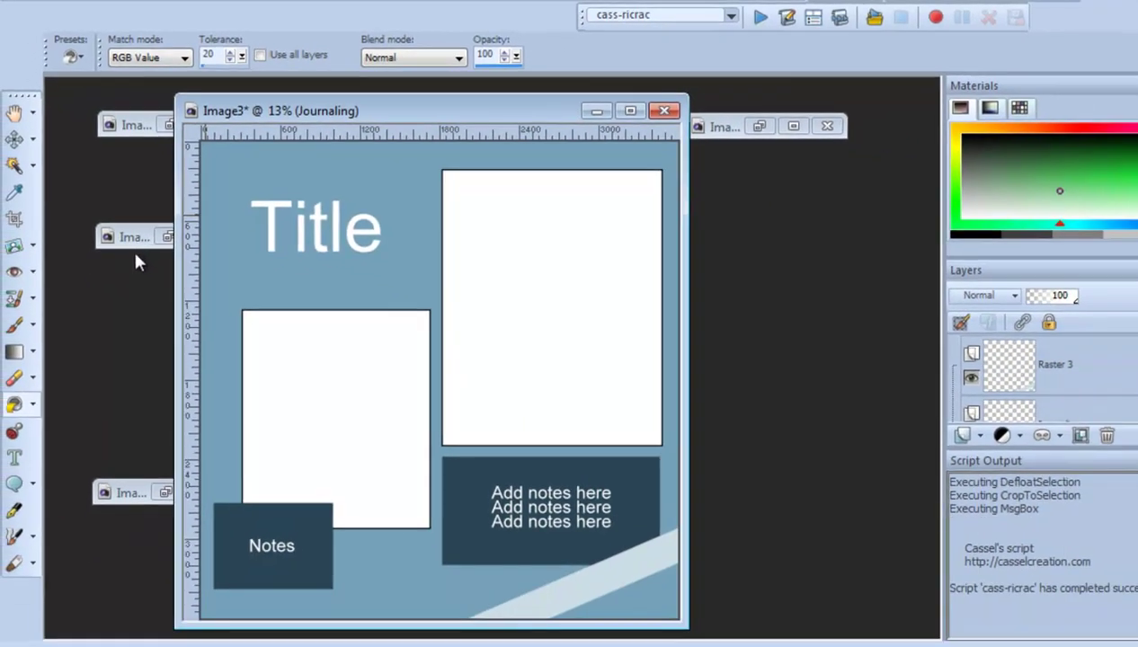
{"action": "left_click_drag", "start_coordinate": [515, 119], "coordinate": [536, 113]}
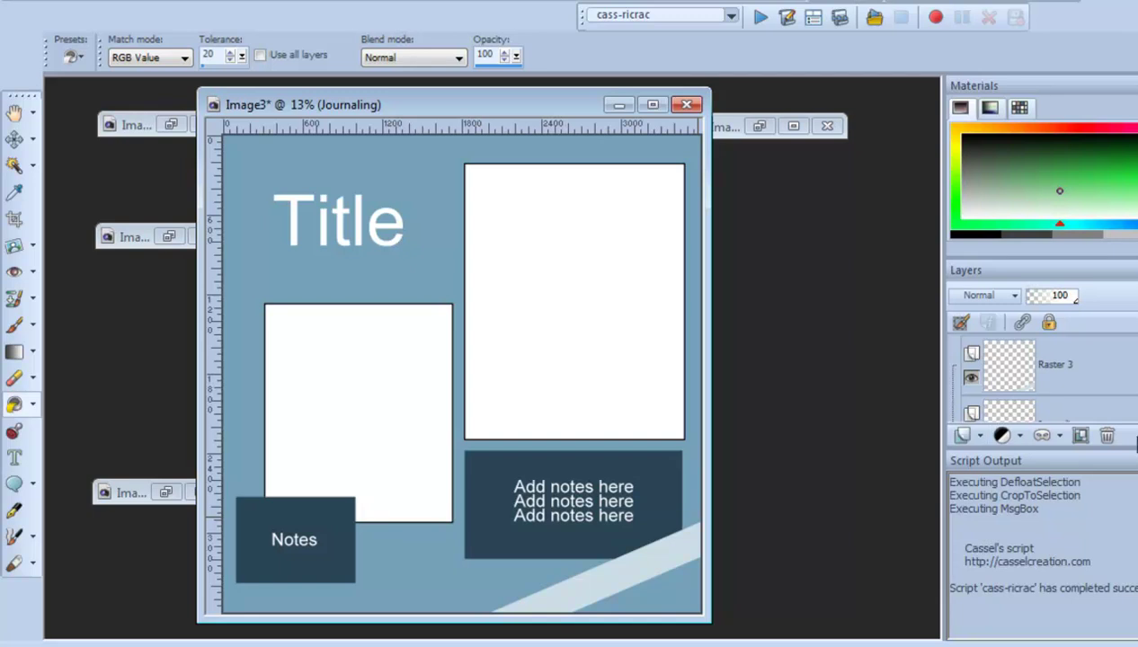
{"action": "left_click_drag", "start_coordinate": [1034, 446], "coordinate": [1033, 540]}
{"action": "mouse_move", "coordinate": [1122, 261]}
{"action": "left_mouse_down"}
{"action": "mouse_move", "coordinate": [1120, 508]}
{"action": "mouse_move", "coordinate": [1132, 250]}
{"action": "left_mouse_up"}
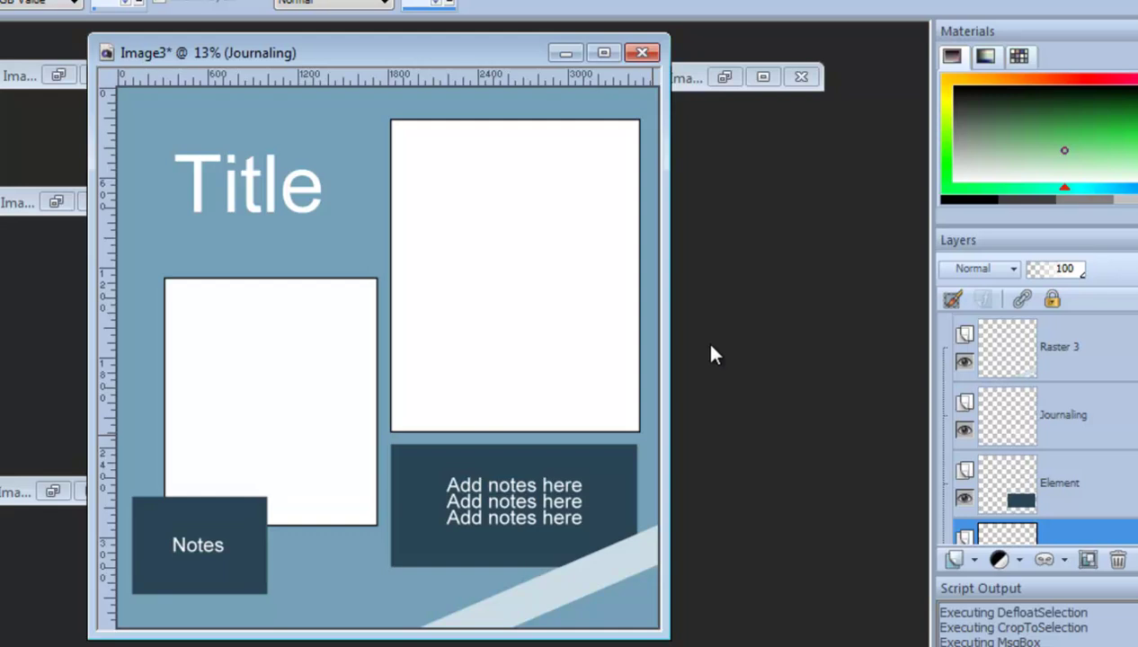
Run the cass-SwitchItAll script on Image3 with value 1 (Mirrored) to mirror all its layers
{"action": "left_click", "coordinate": [692, 4]}
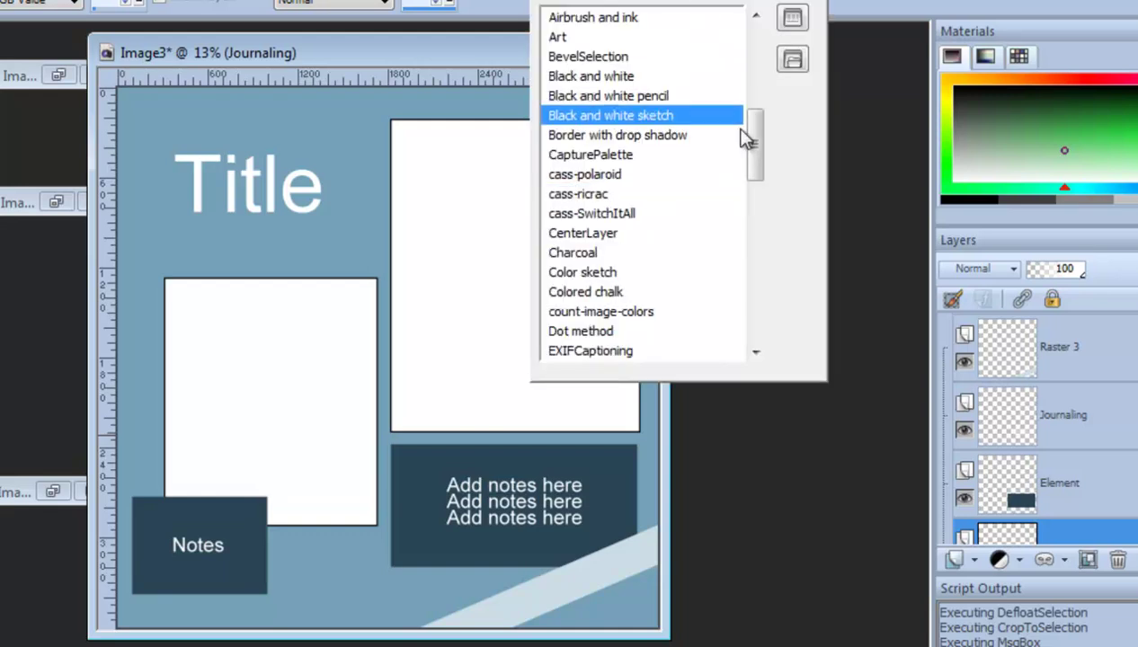
{"action": "left_click", "coordinate": [706, 219]}
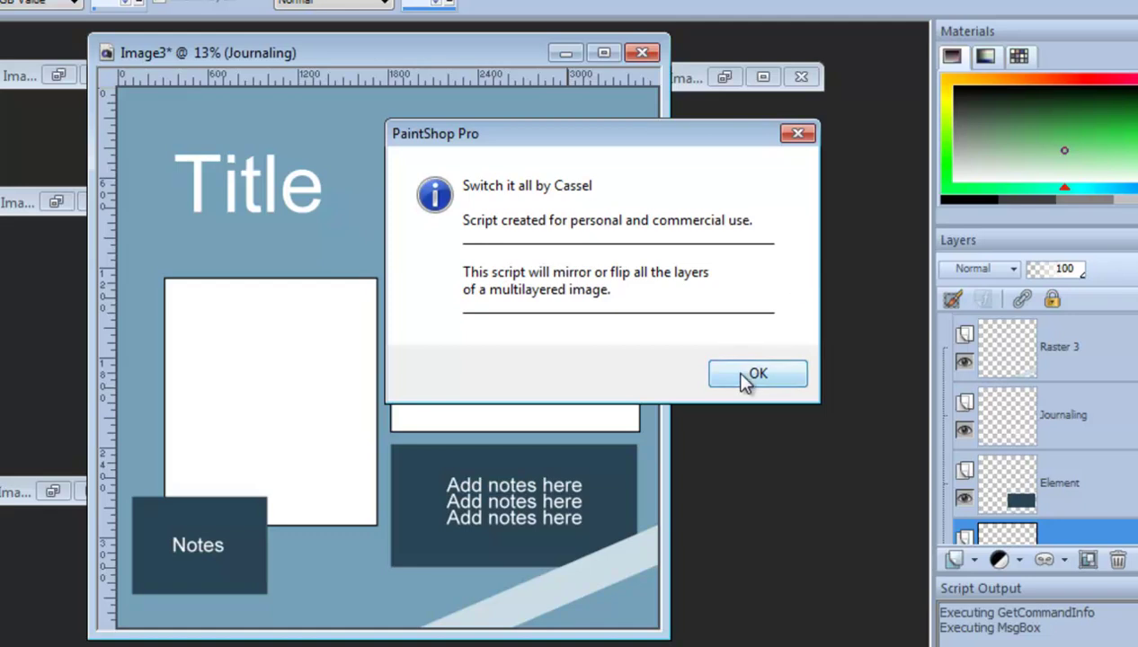
{"action": "left_click", "coordinate": [758, 375]}
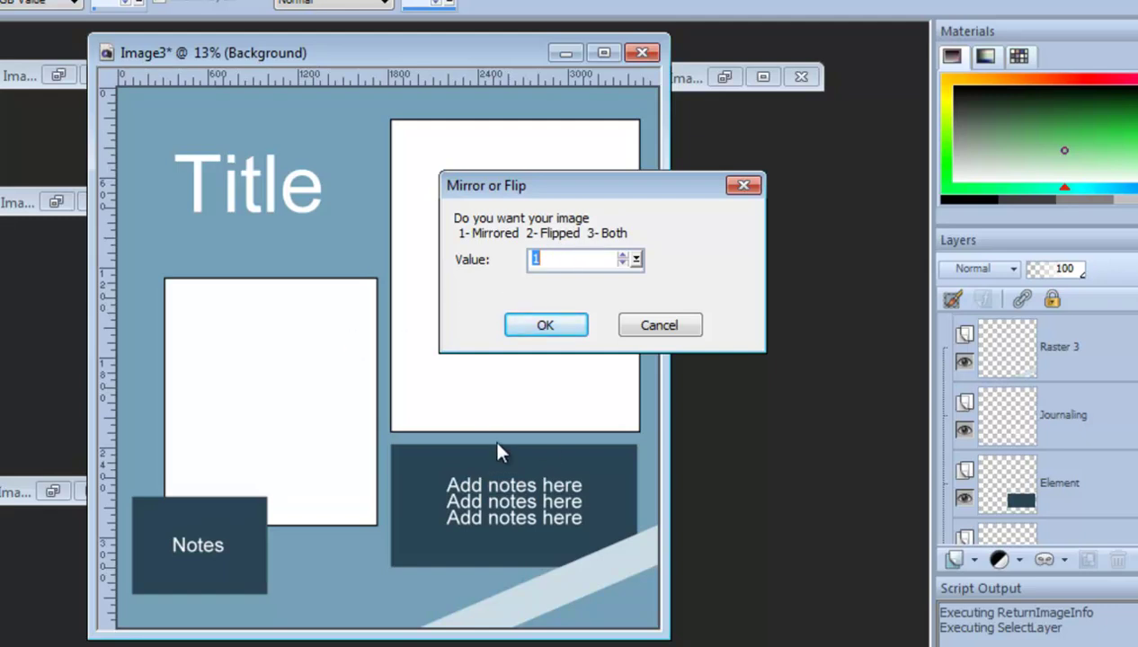
{"action": "left_click", "coordinate": [544, 325]}
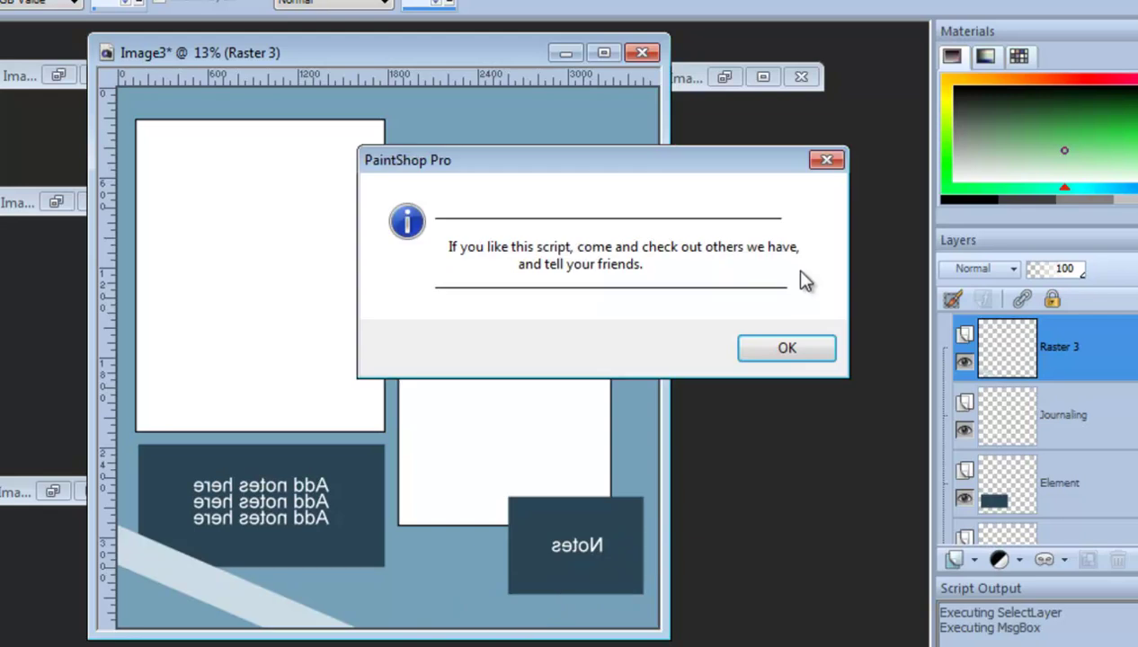
{"action": "left_click", "coordinate": [783, 352]}
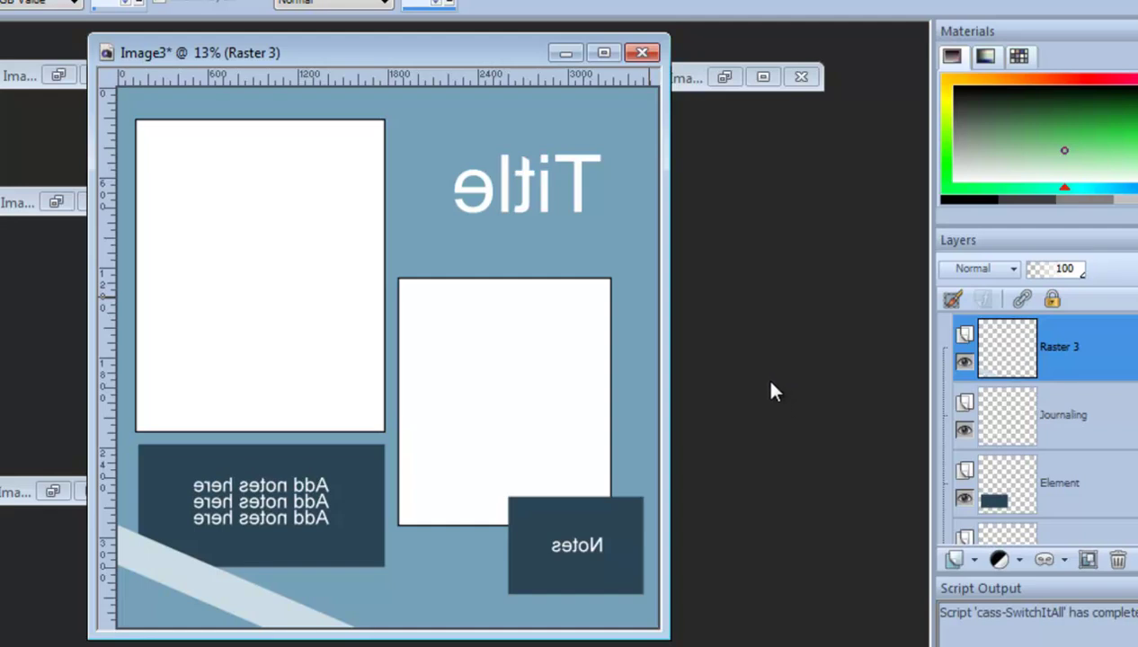
{"action": "left_click", "coordinate": [562, 55]}
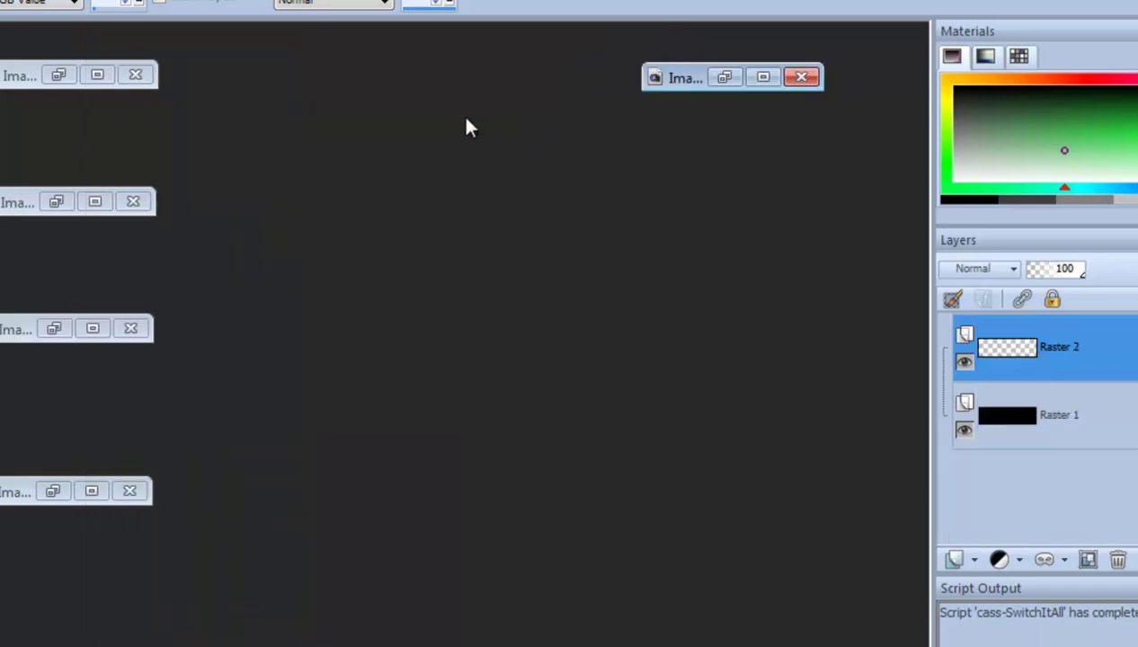
{"action": "left_click", "coordinate": [60, 339]}
{"action": "left_click", "coordinate": [55, 329]}
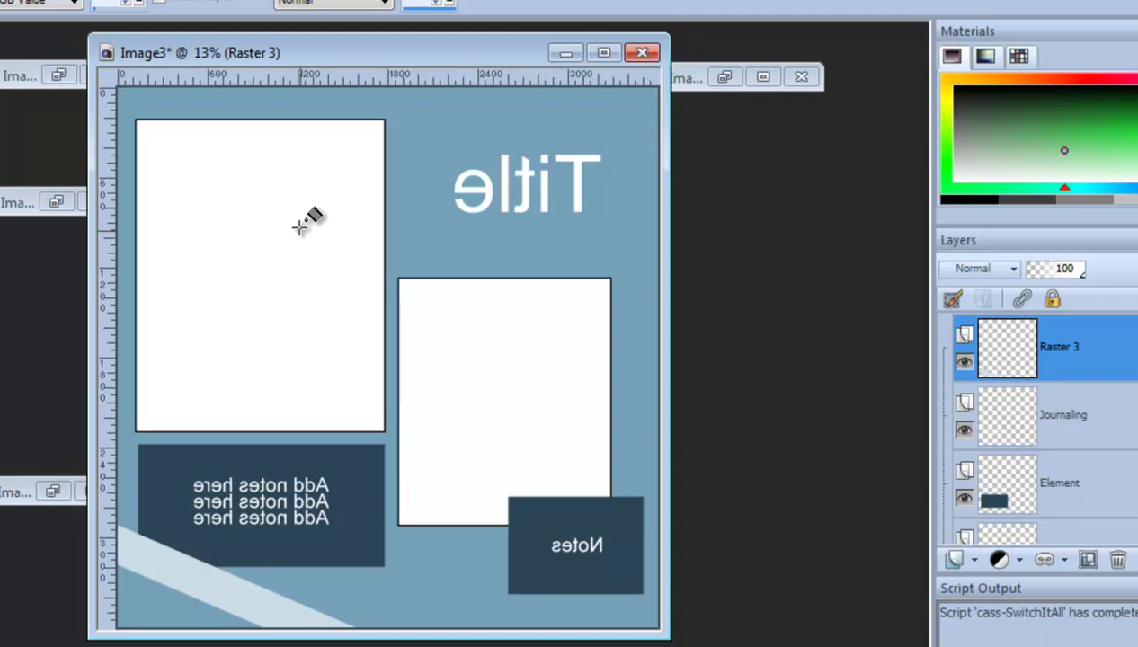
Look at the image commands including Flip Horizontal and Flip Vertical, and select Image3's Journaling layer
{"action": "key", "text": "alt+i"}
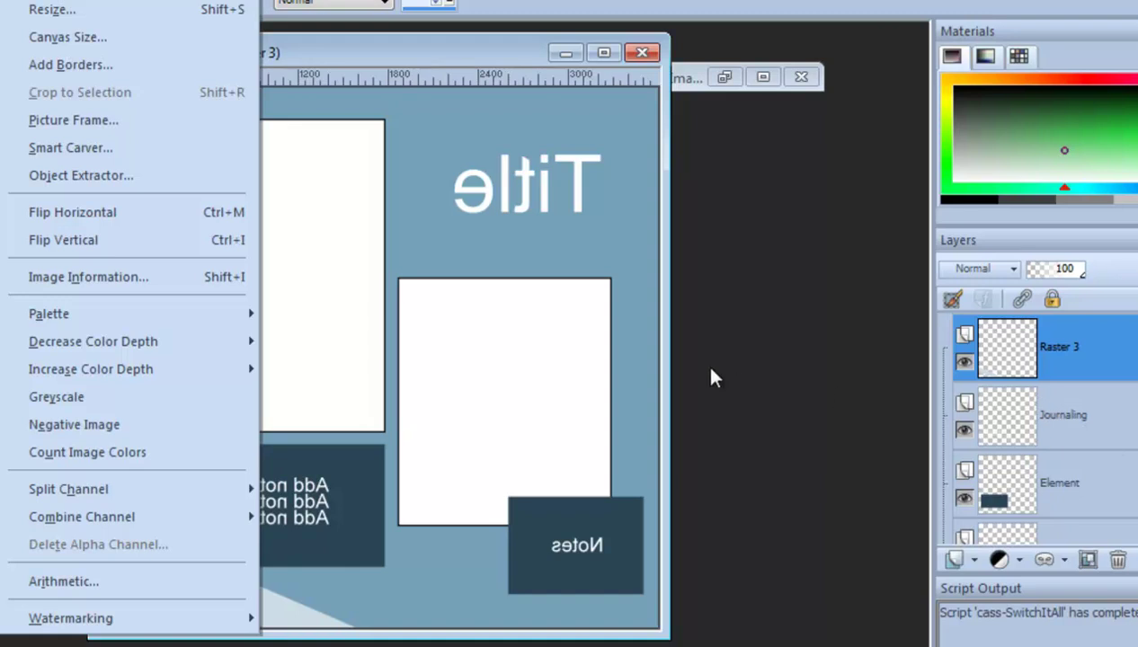
{"action": "left_click", "coordinate": [1096, 432]}
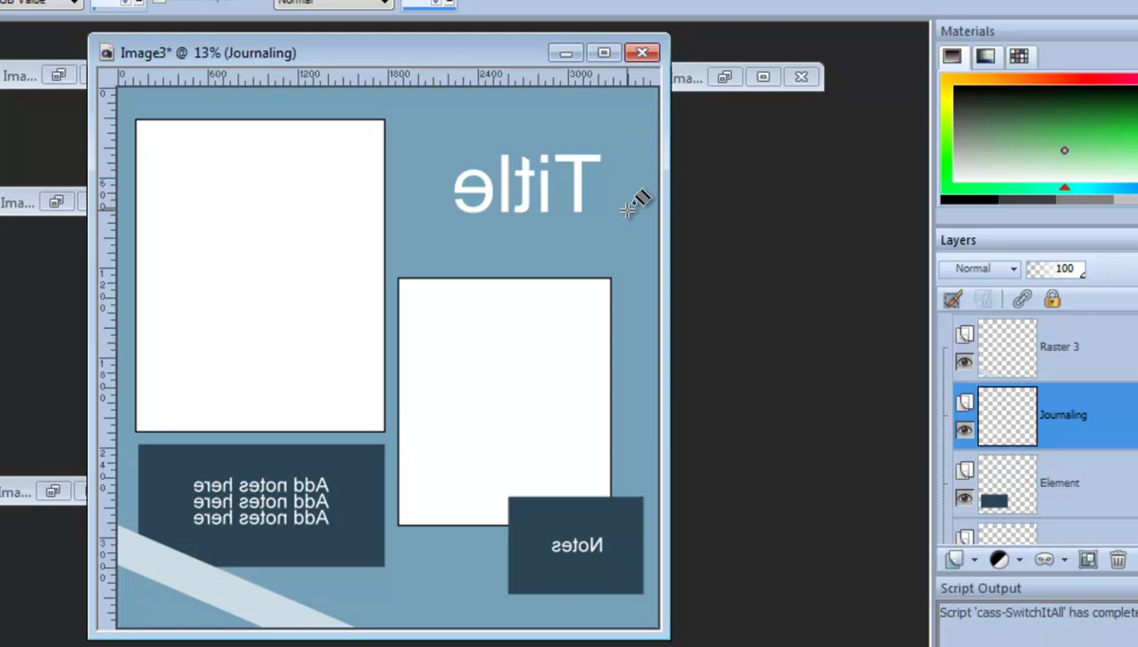
Minimize Image3 and restore Image2, the soccer field photo
{"action": "left_click", "coordinate": [566, 54]}
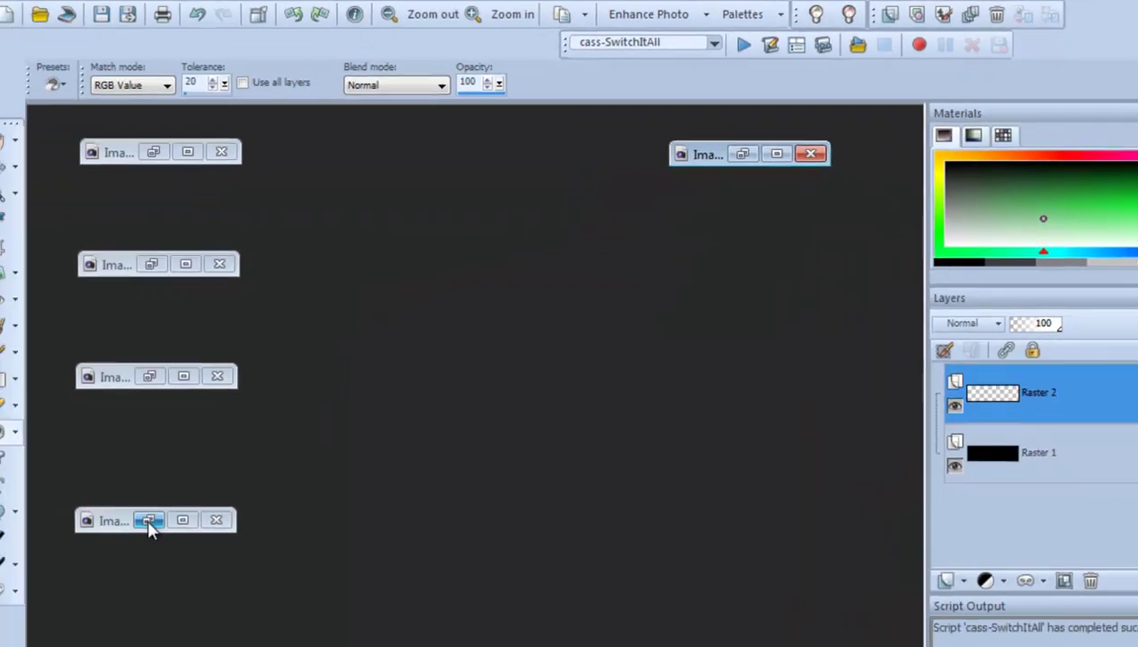
{"action": "left_click", "coordinate": [164, 513]}
{"action": "left_click", "coordinate": [165, 512]}
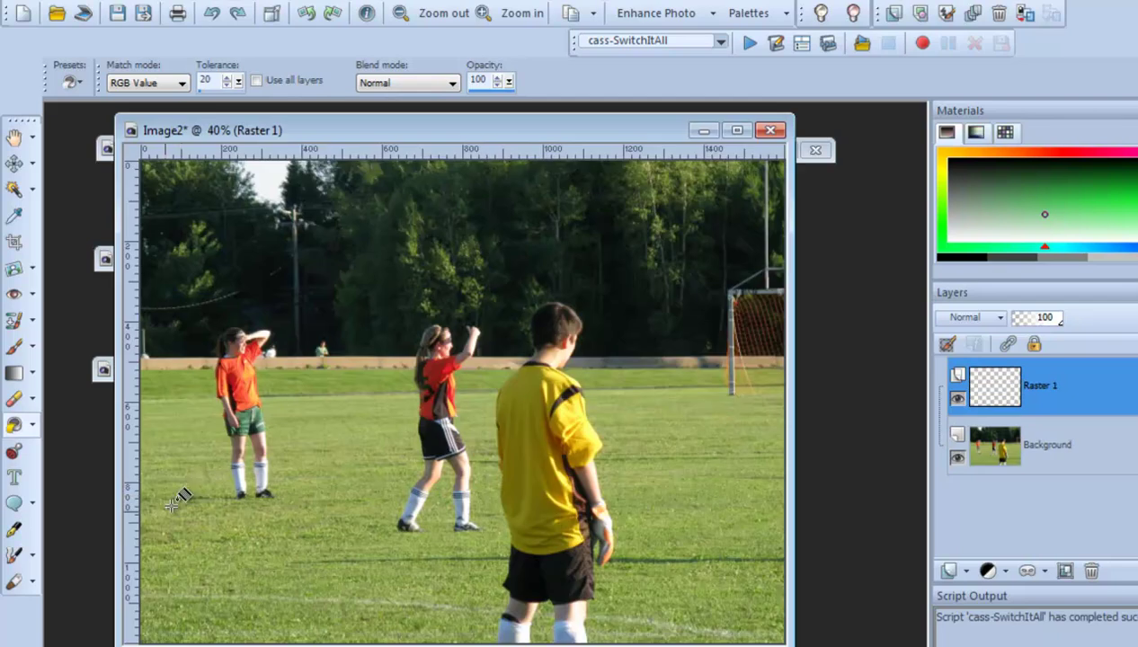
Move the Image2 window clear of minimized Image5 and open Image5 maximized
{"action": "left_click_drag", "start_coordinate": [544, 131], "coordinate": [561, 135]}
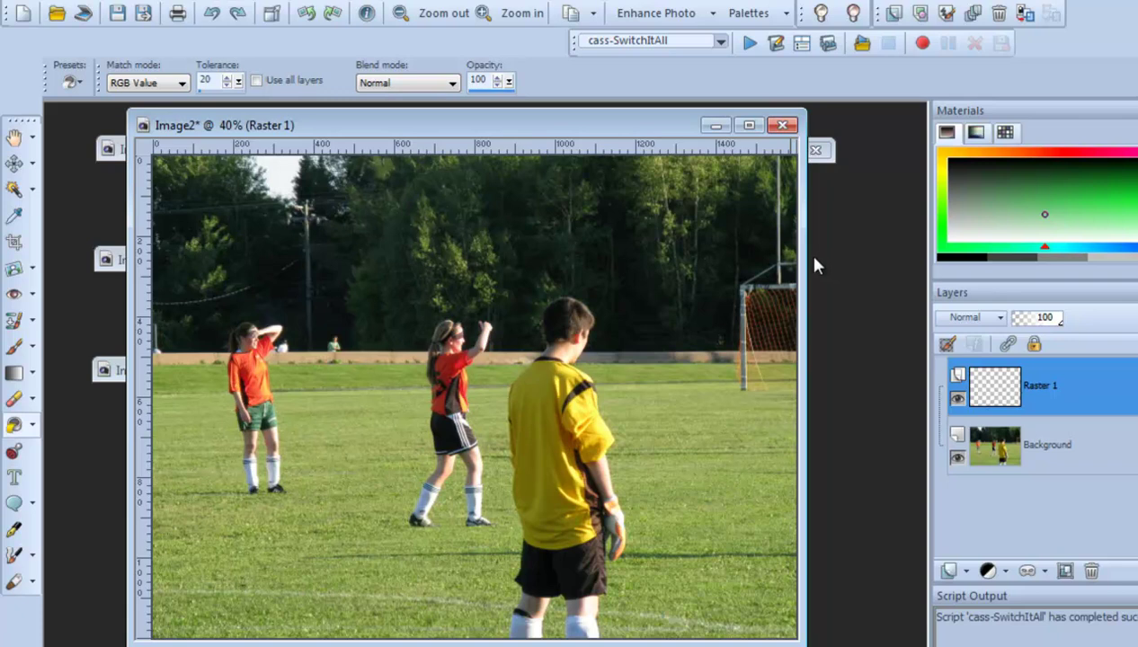
{"action": "left_click_drag", "start_coordinate": [673, 135], "coordinate": [526, 151]}
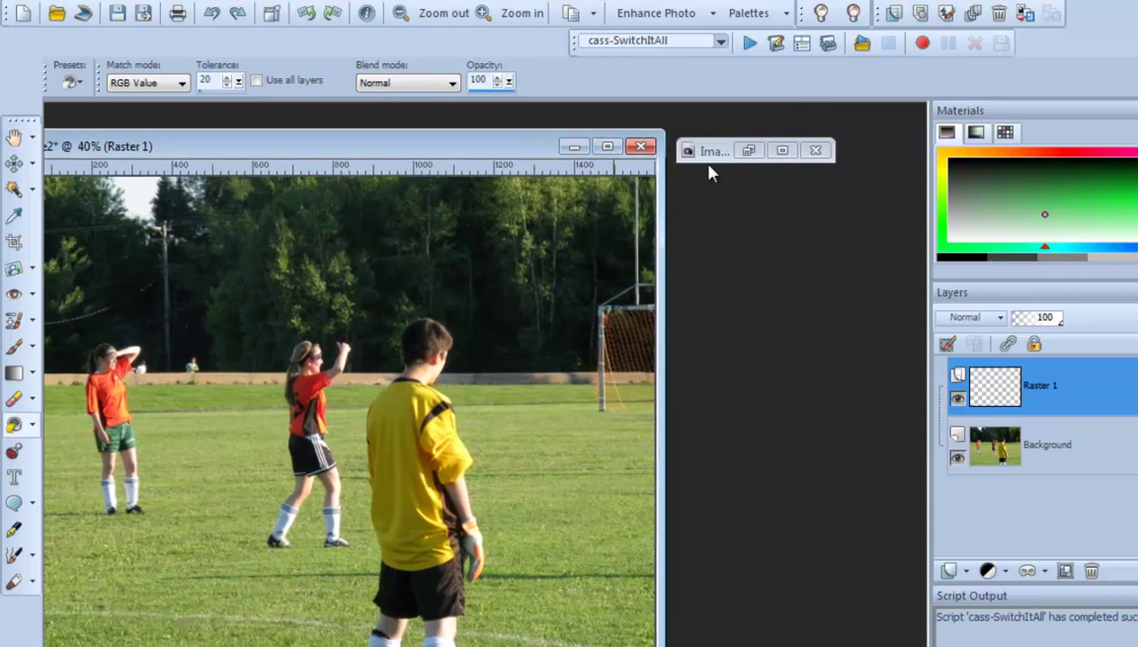
{"action": "left_click", "coordinate": [706, 151]}
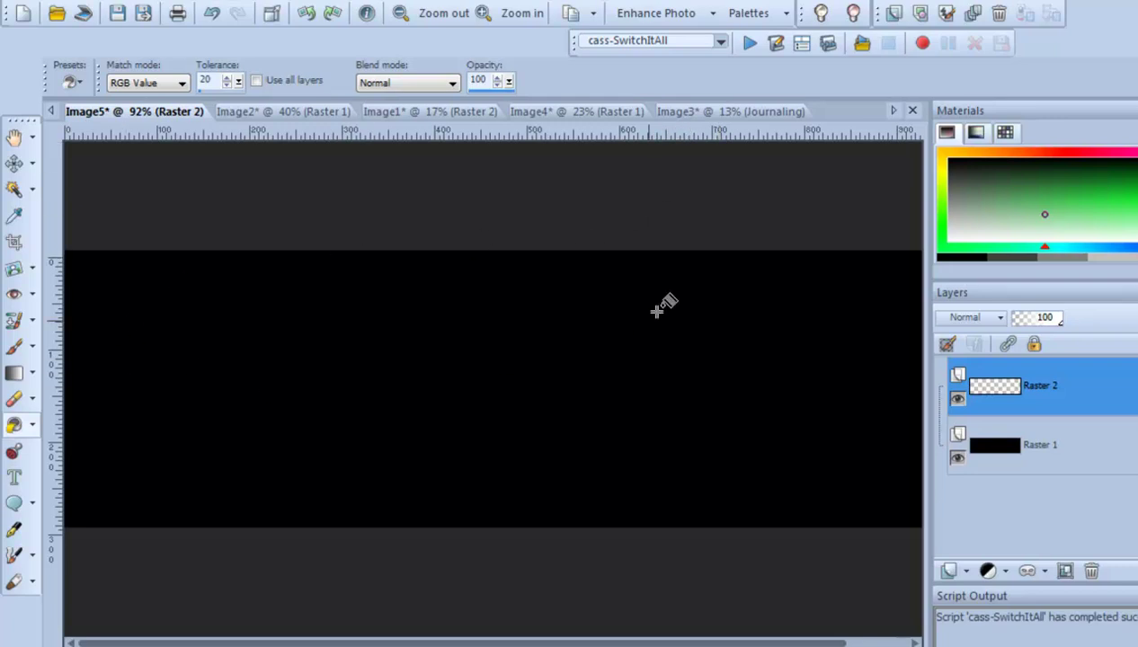
Cascade the image windows, reposition and widen the Image5 window, and fit it to its image
{"action": "left_click", "coordinate": [443, 3]}
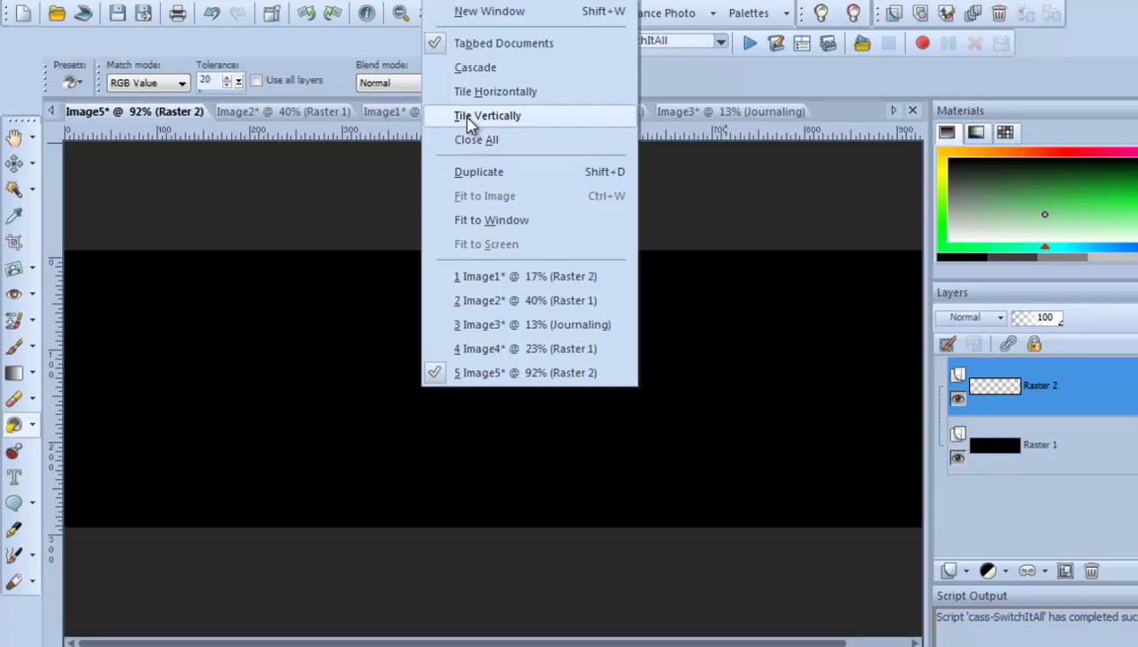
{"action": "left_click", "coordinate": [474, 71]}
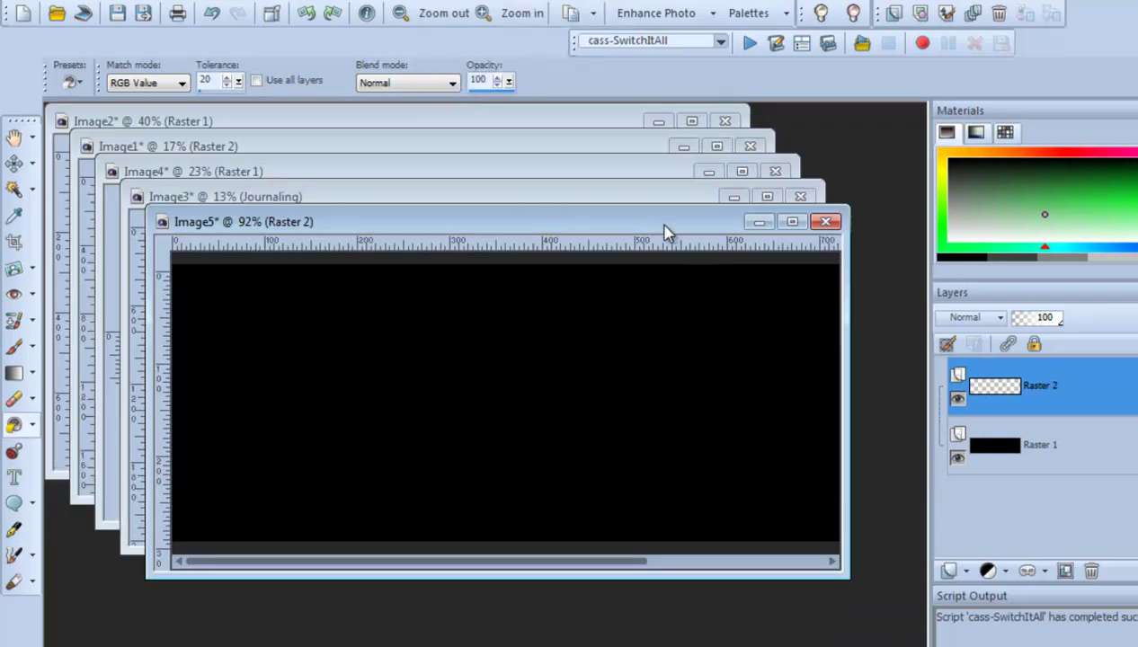
{"action": "left_click_drag", "start_coordinate": [667, 224], "coordinate": [680, 203]}
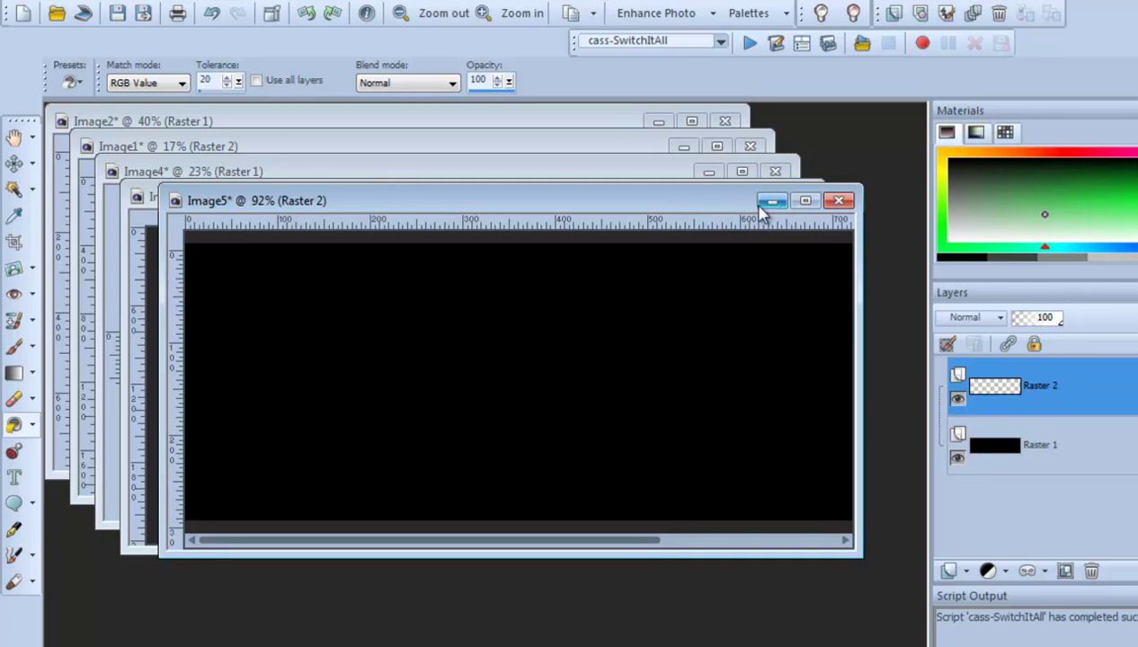
{"action": "left_click_drag", "start_coordinate": [859, 281], "coordinate": [922, 282]}
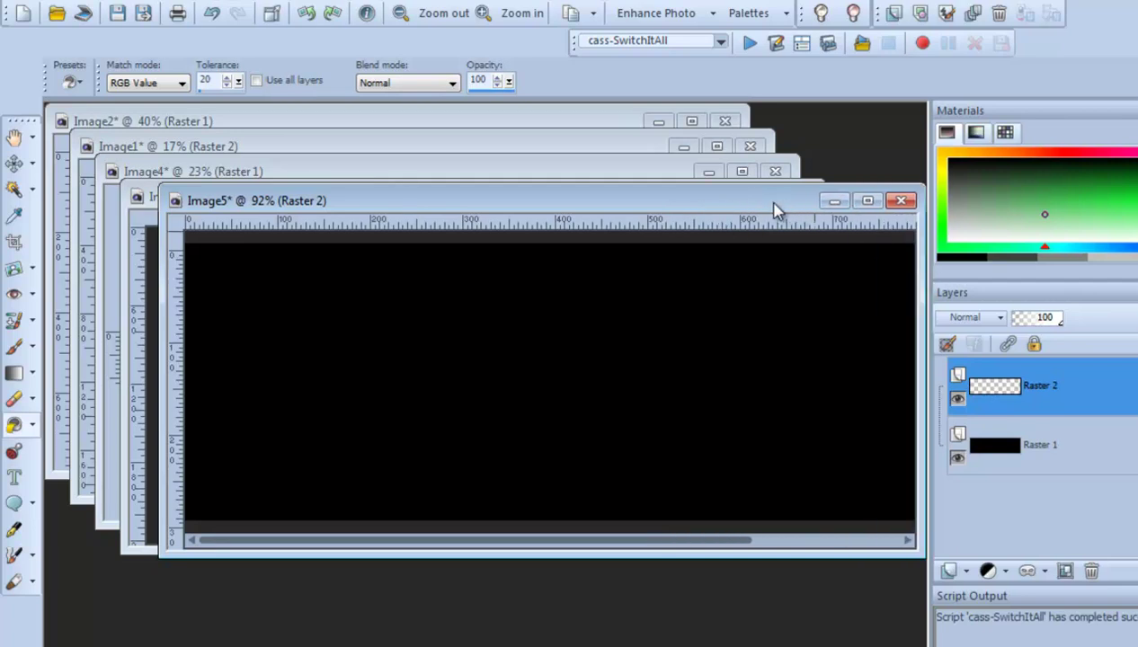
{"action": "left_click_drag", "start_coordinate": [161, 321], "coordinate": [45, 321]}
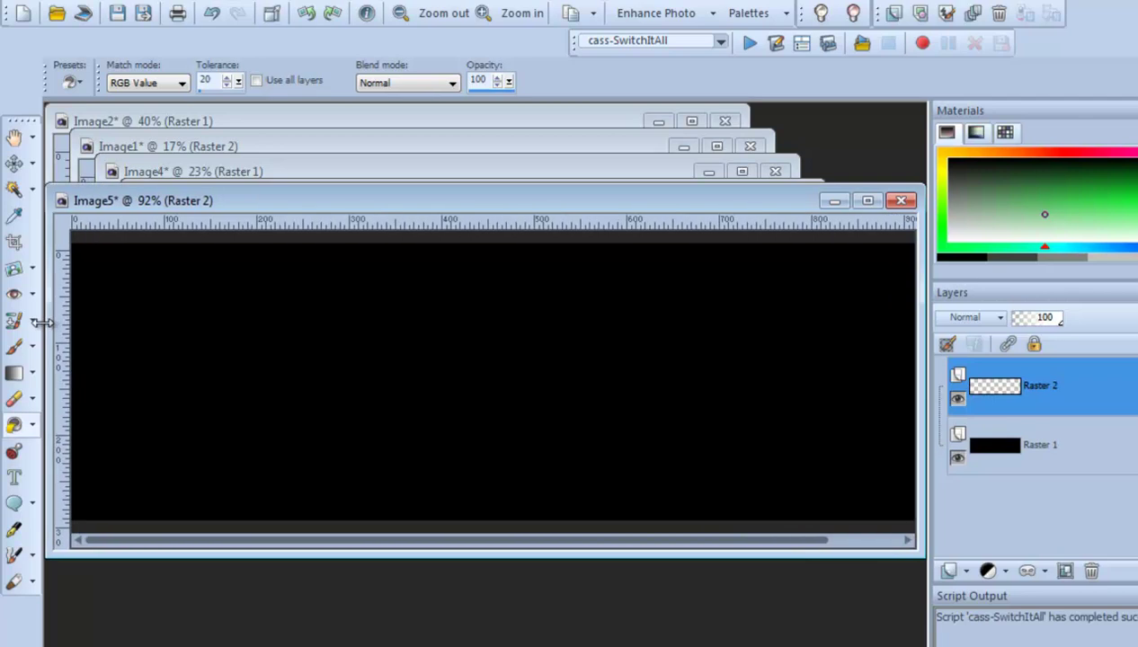
{"action": "key", "text": "ctrl+w"}
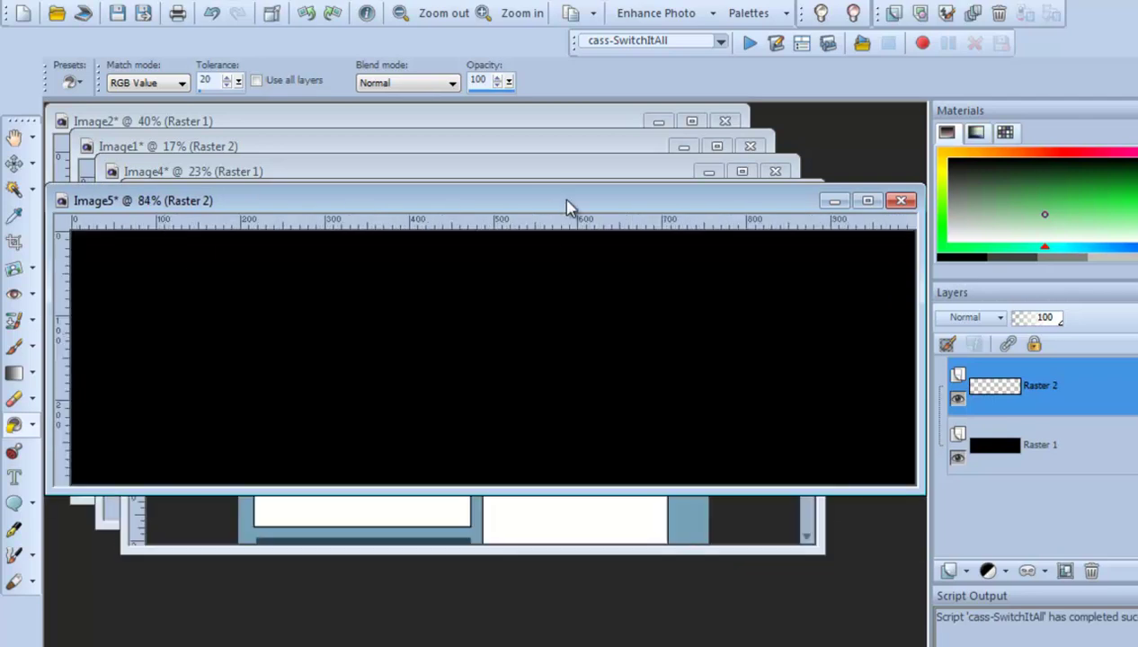
Stamp the creation Cassel picture tube at scale 100 in the middle of Image5's Raster 2 layer
{"action": "left_click", "coordinate": [15, 455]}
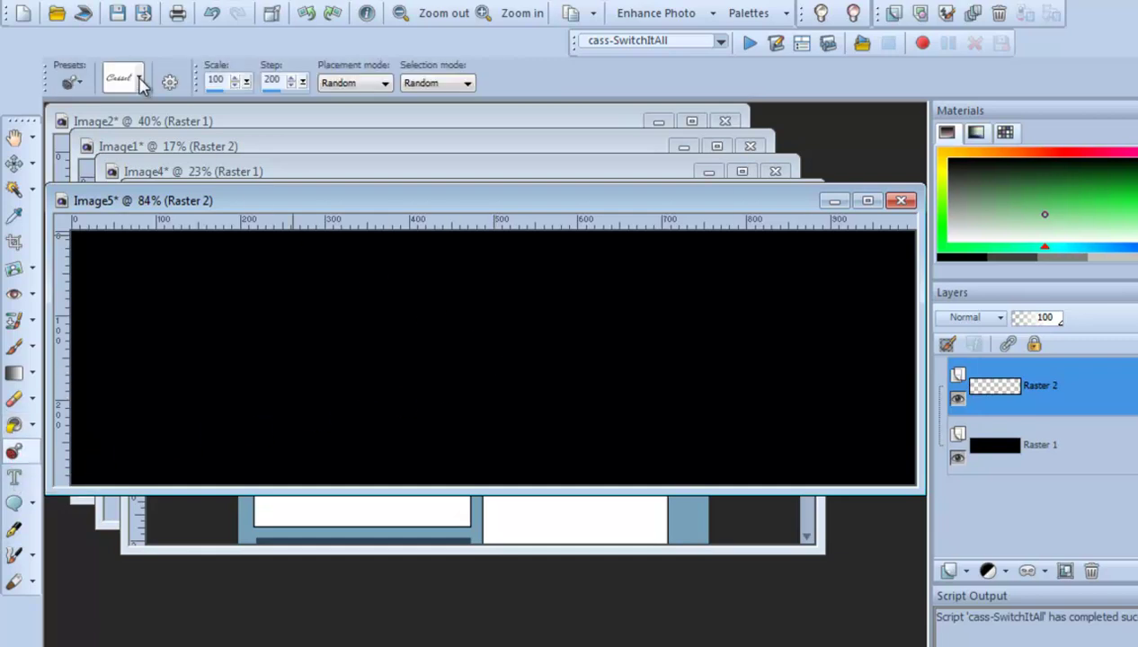
{"action": "left_click", "coordinate": [142, 83]}
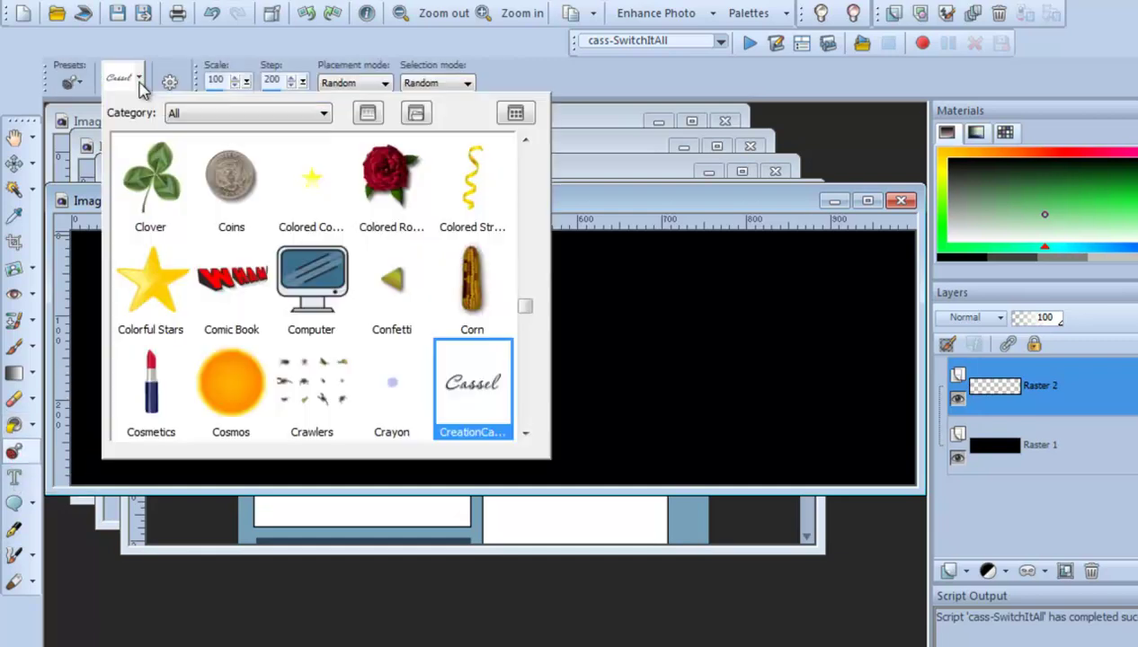
{"action": "left_click", "coordinate": [474, 395]}
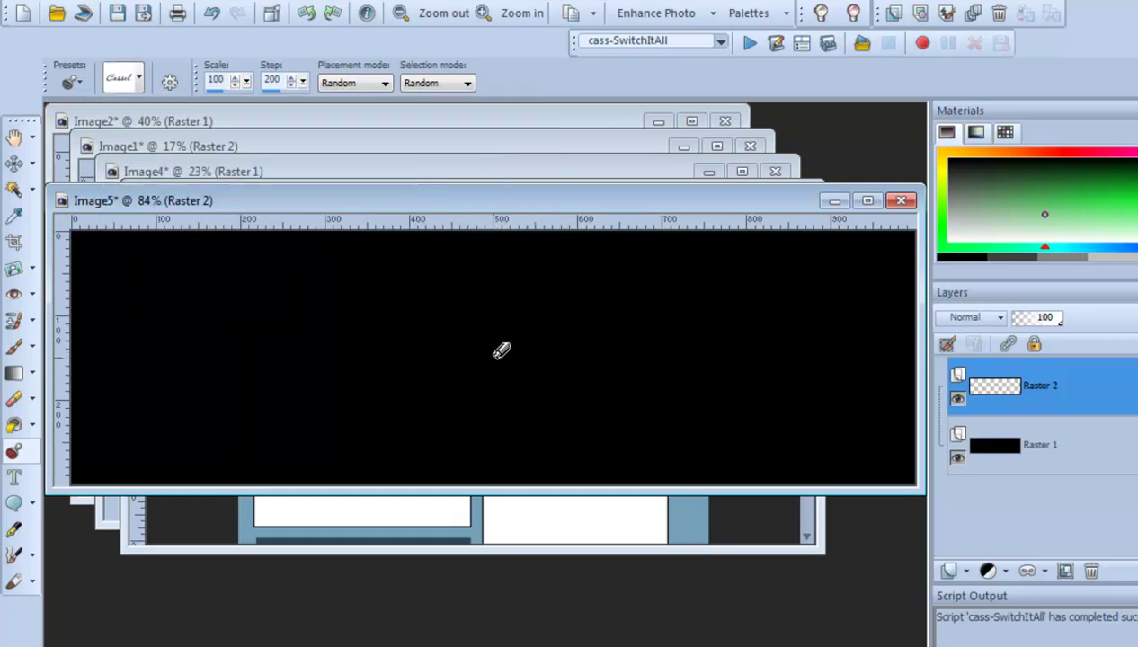
{"action": "left_click", "coordinate": [502, 363]}
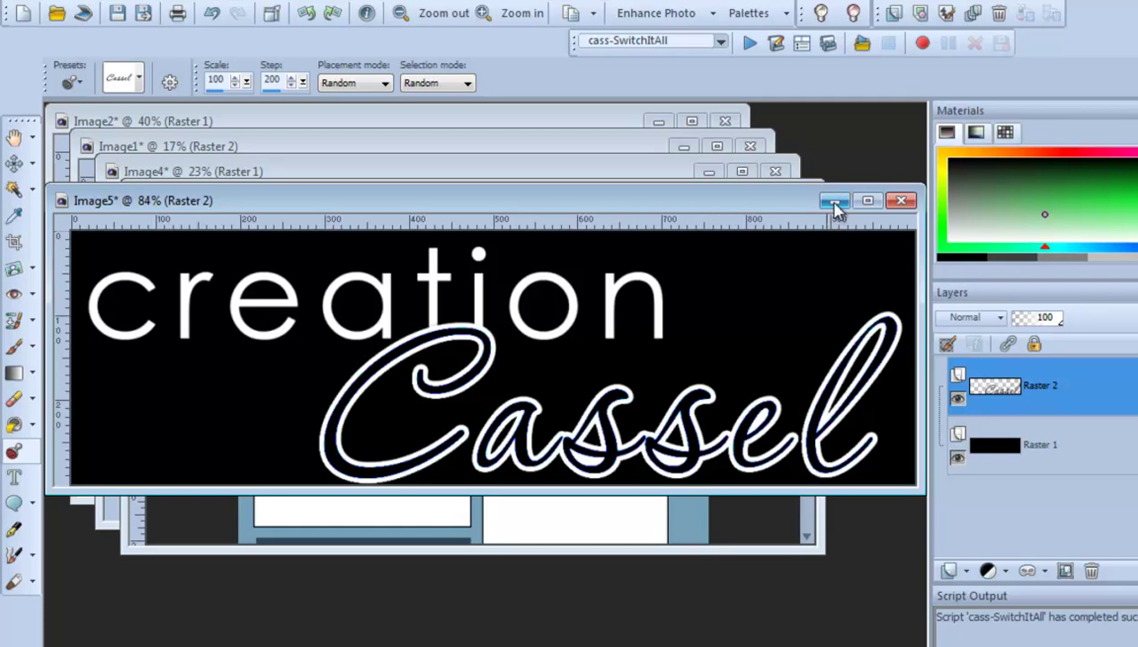
Minimize every image window except Image2, fit the Image2 window to its photo and move it toward the middle of the workspace
{"action": "left_click", "coordinate": [834, 201]}
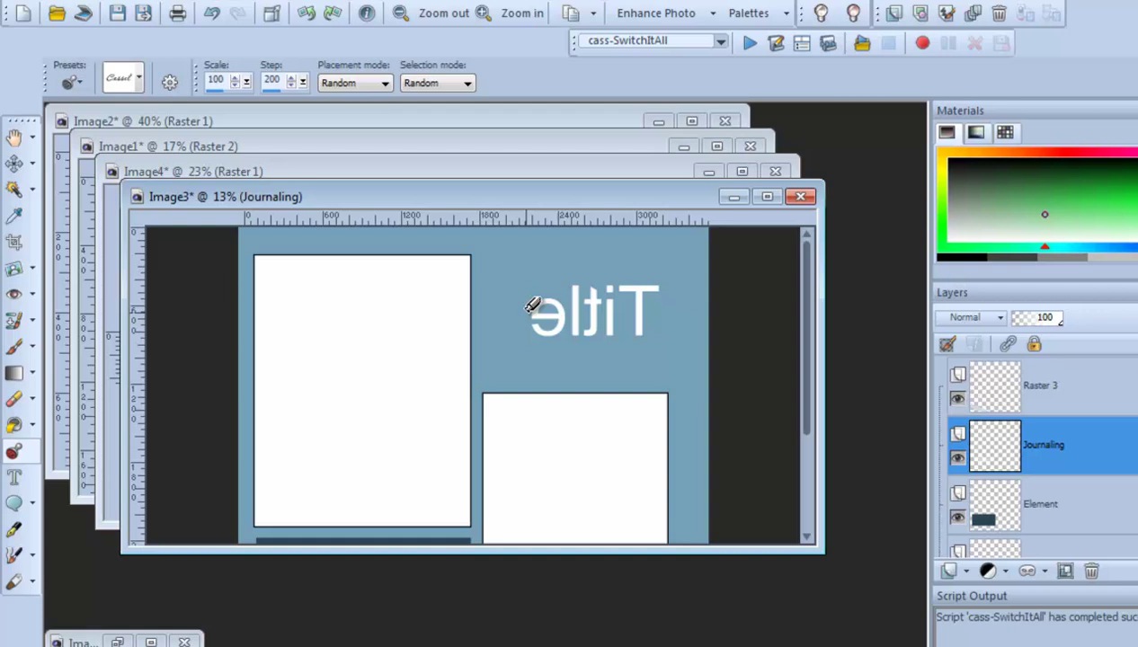
{"action": "left_click", "coordinate": [733, 200]}
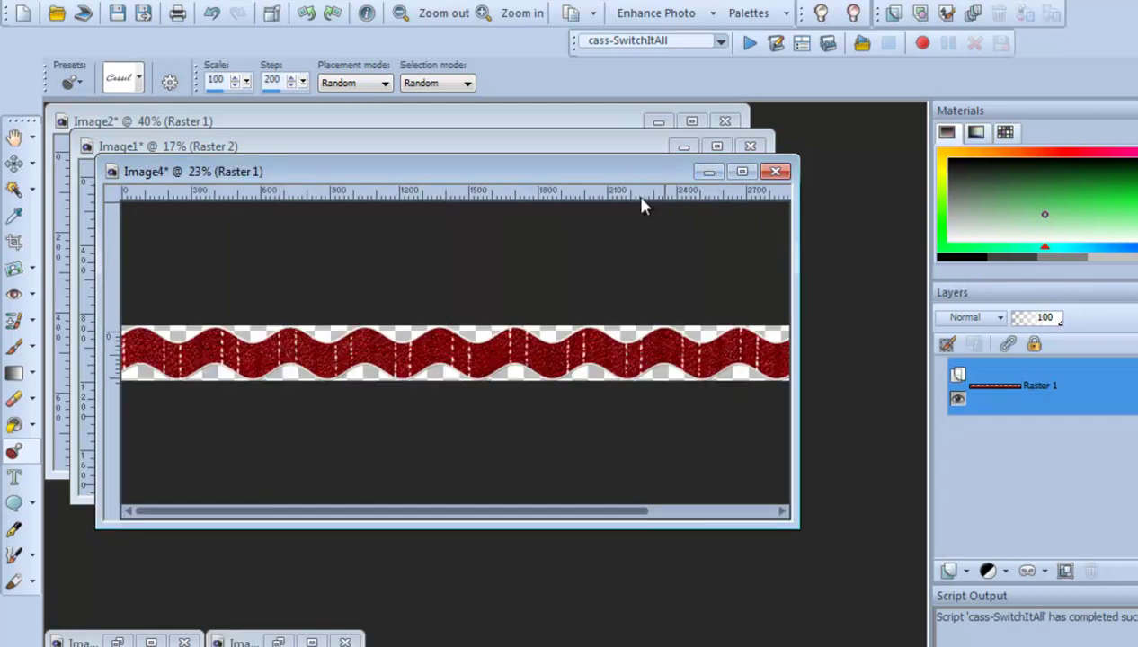
{"action": "left_click", "coordinate": [708, 171]}
{"action": "left_click", "coordinate": [683, 149]}
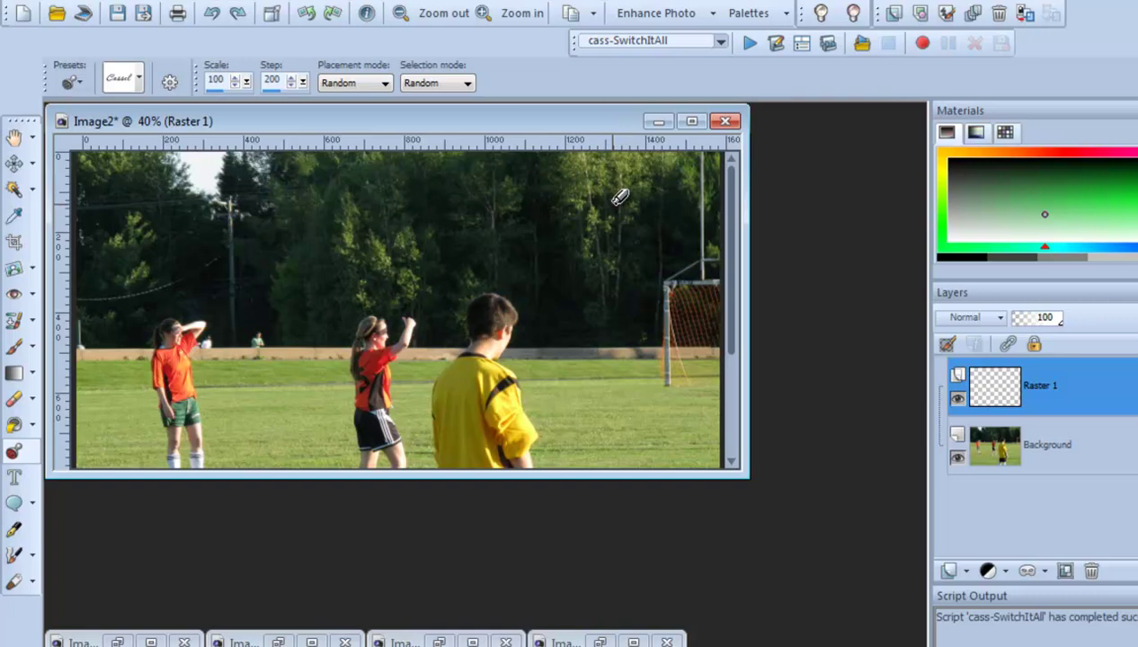
{"action": "key", "text": "ctrl+w"}
{"action": "left_click_drag", "start_coordinate": [591, 127], "coordinate": [699, 128]}
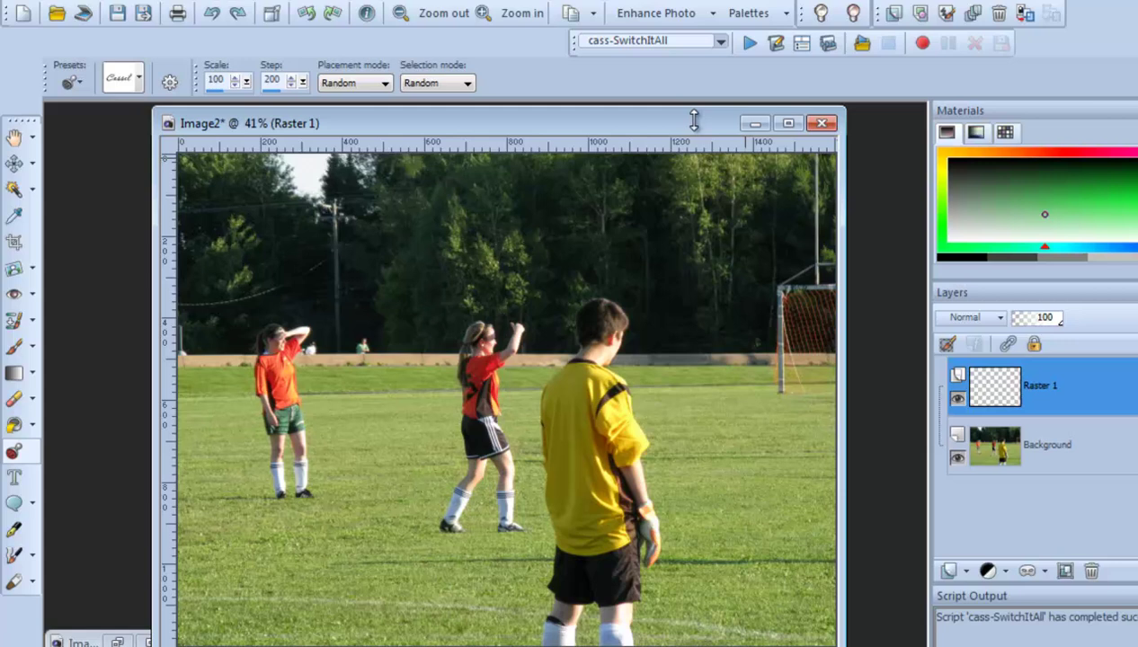
Start recording a script and delete the empty Raster 1 layer from Image2
{"action": "left_click", "coordinate": [924, 45]}
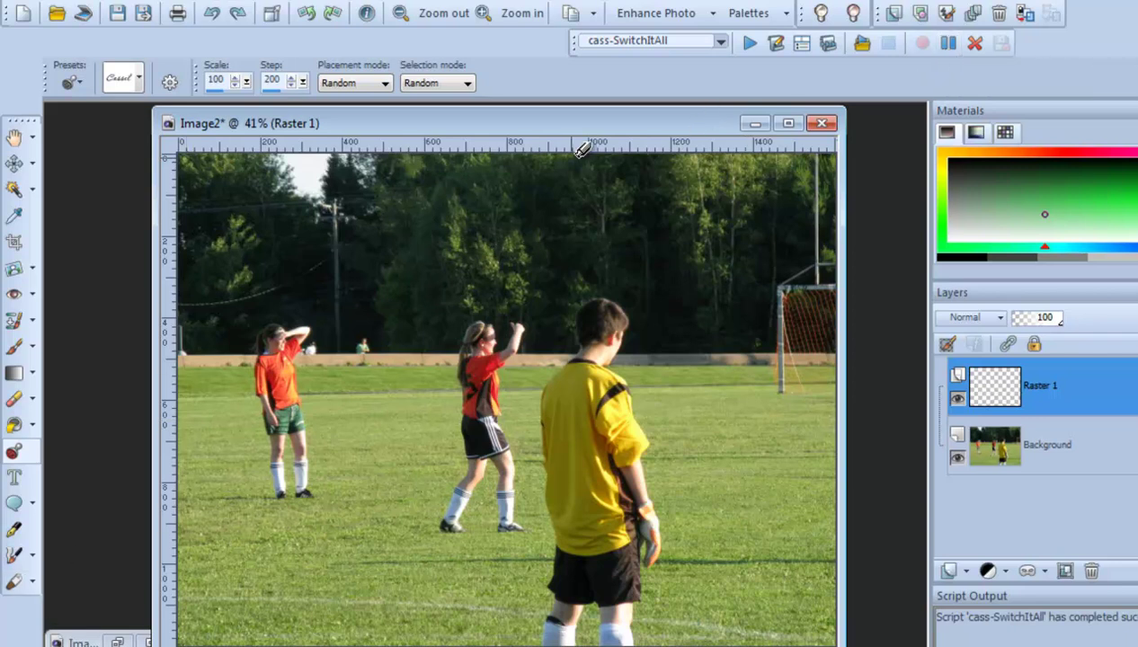
{"action": "left_click_drag", "start_coordinate": [628, 127], "coordinate": [640, 133]}
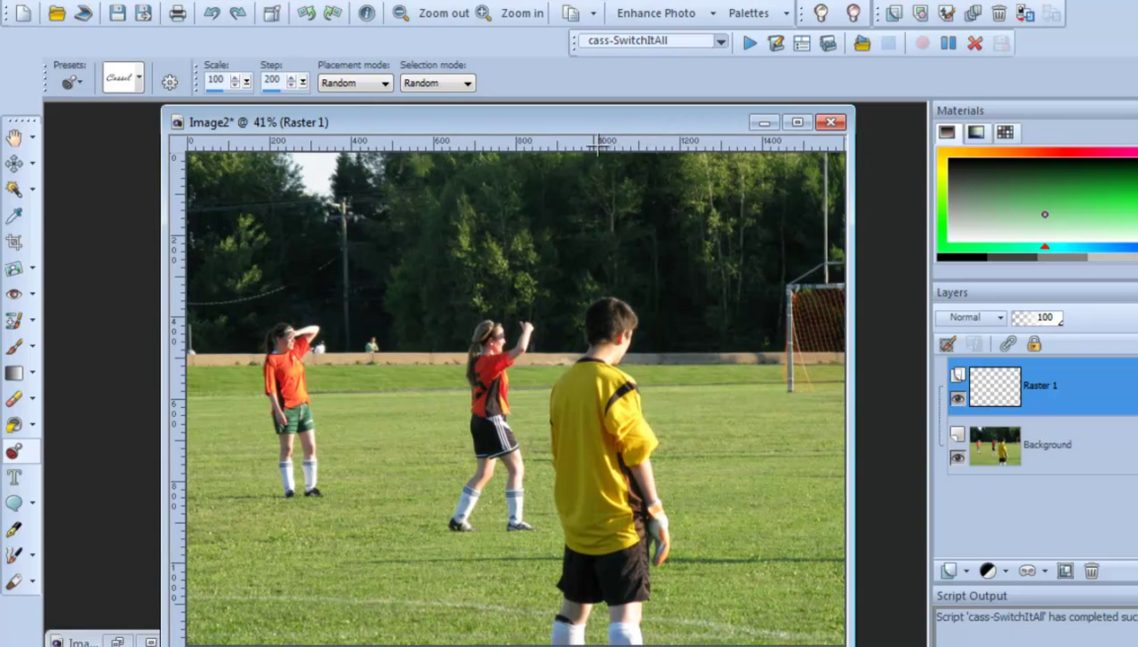
{"action": "left_click_drag", "start_coordinate": [616, 130], "coordinate": [617, 127]}
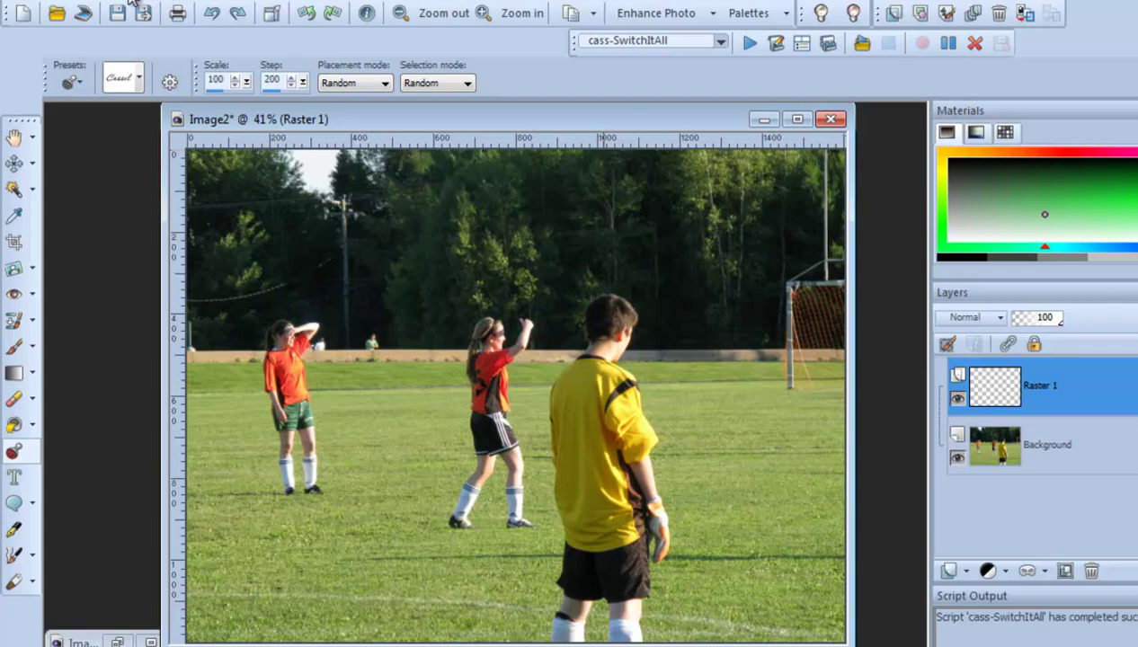
{"action": "left_click", "coordinate": [1029, 415]}
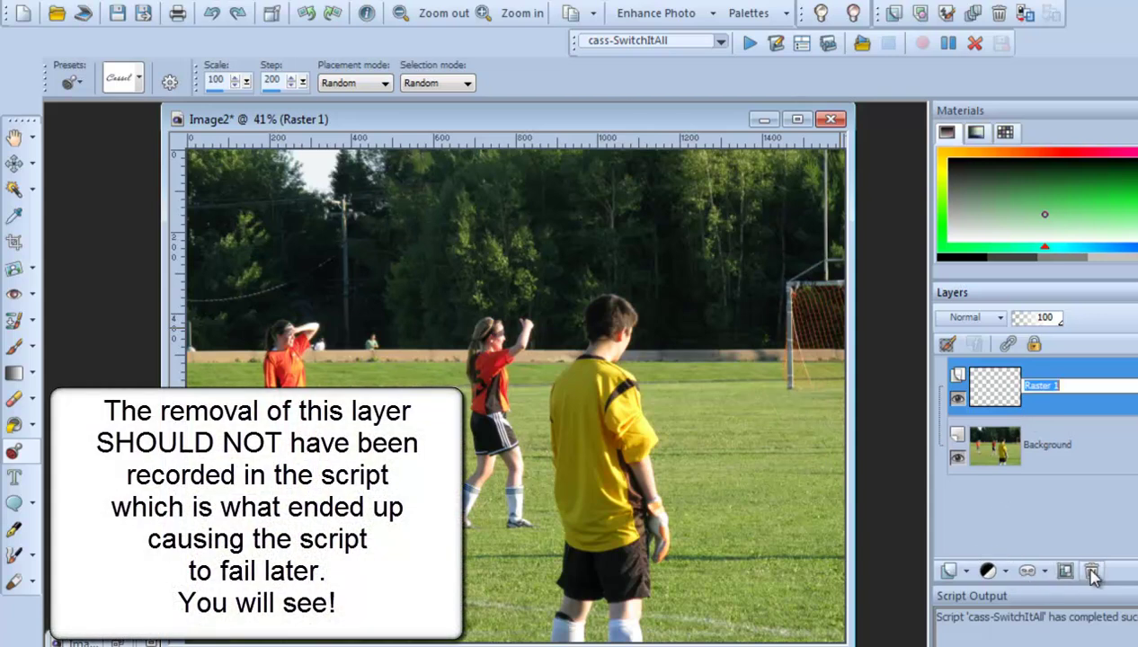
{"action": "left_click", "coordinate": [1091, 571]}
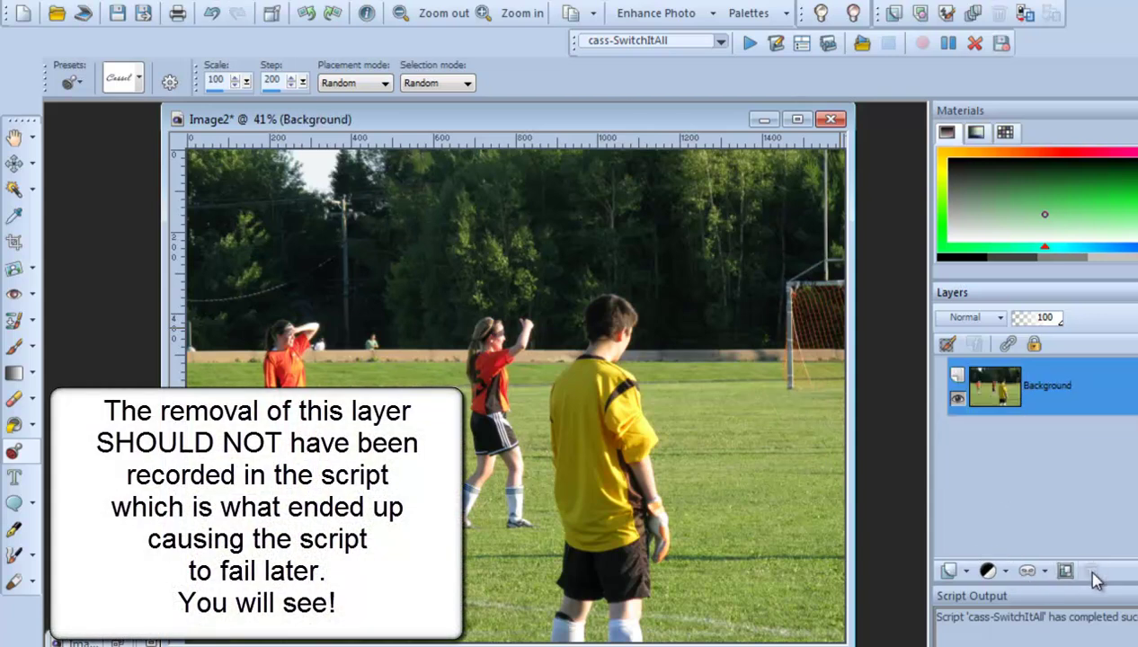
{"action": "left_click", "coordinate": [1043, 405]}
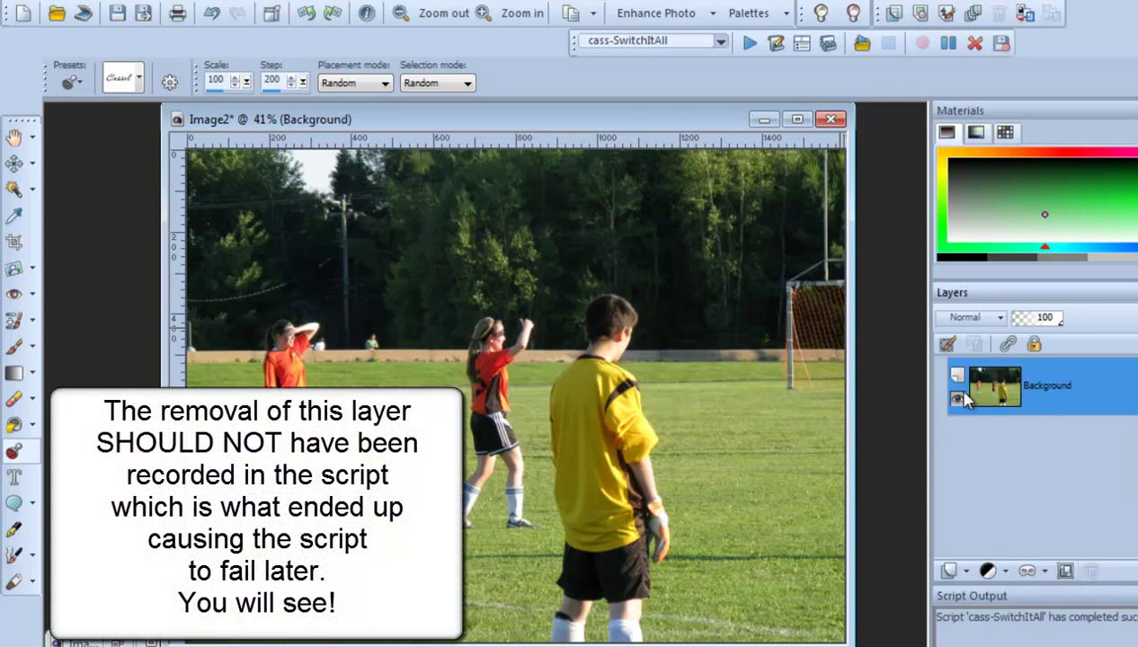
Add a symmetric 10-pixel black border around the soccer field photo
{"action": "left_click", "coordinate": [129, 3]}
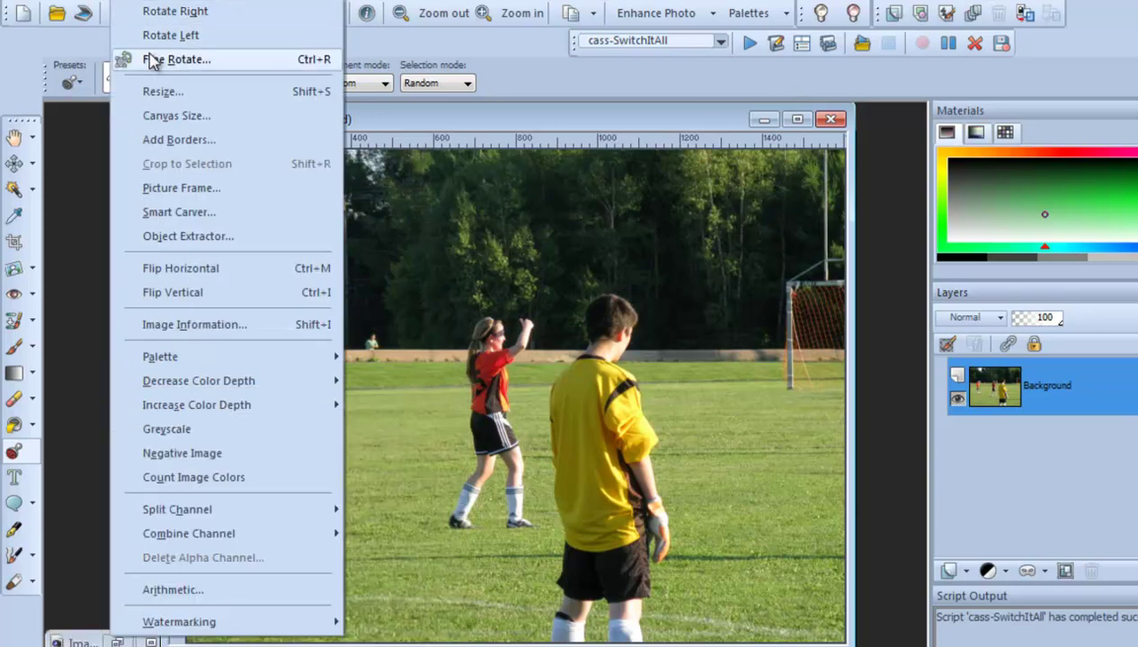
{"action": "left_click", "coordinate": [164, 141]}
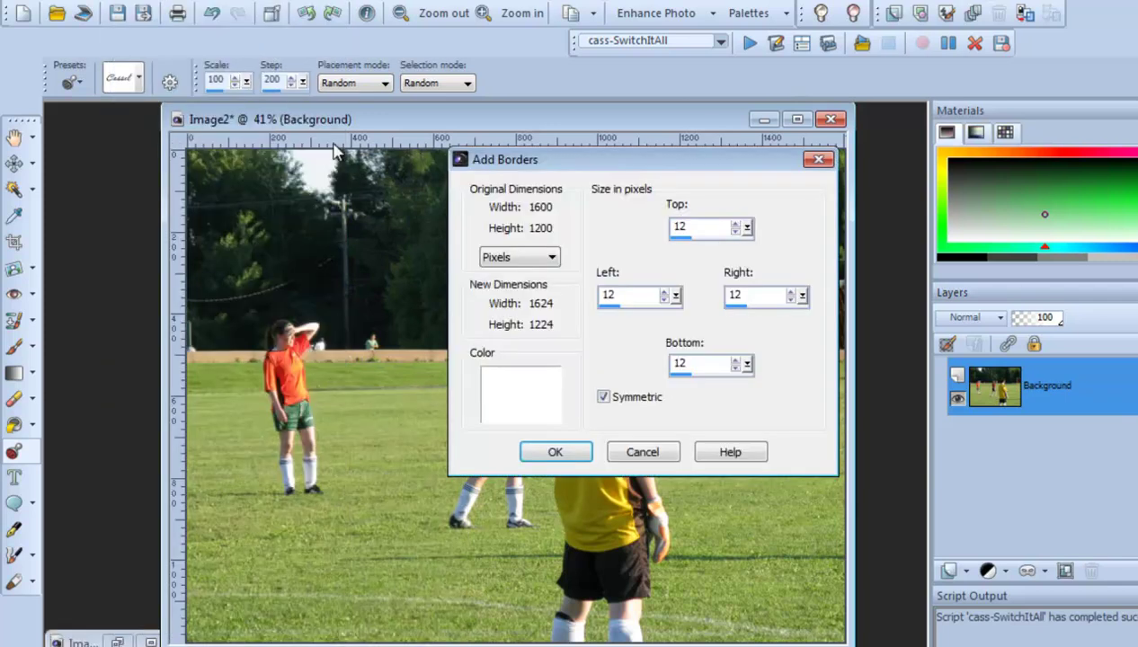
{"action": "left_click_drag", "start_coordinate": [651, 160], "coordinate": [1005, 143]}
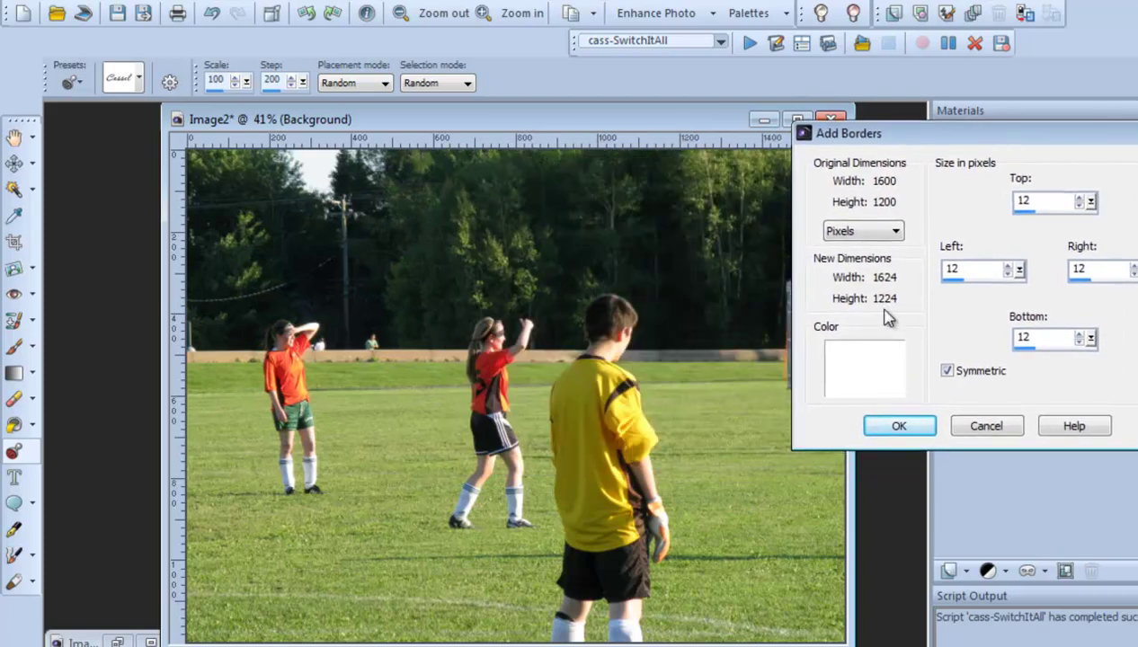
{"action": "right_click", "coordinate": [865, 367]}
{"action": "left_click", "coordinate": [889, 388]}
{"action": "left_click", "coordinate": [971, 271]}
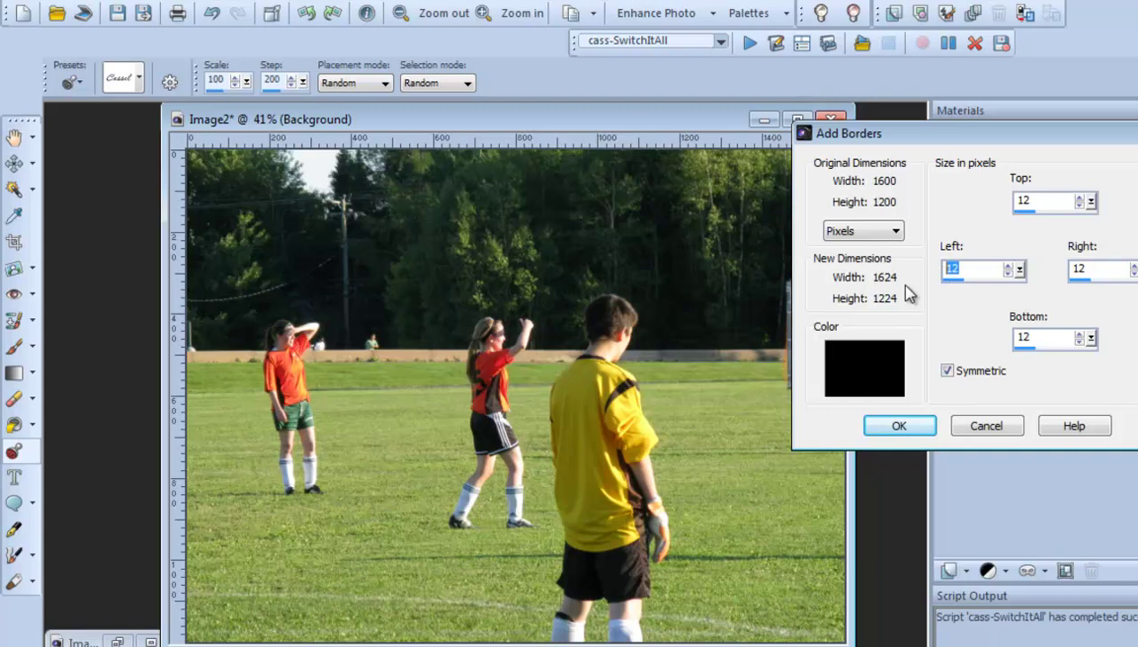
{"action": "type", "text": "10"}
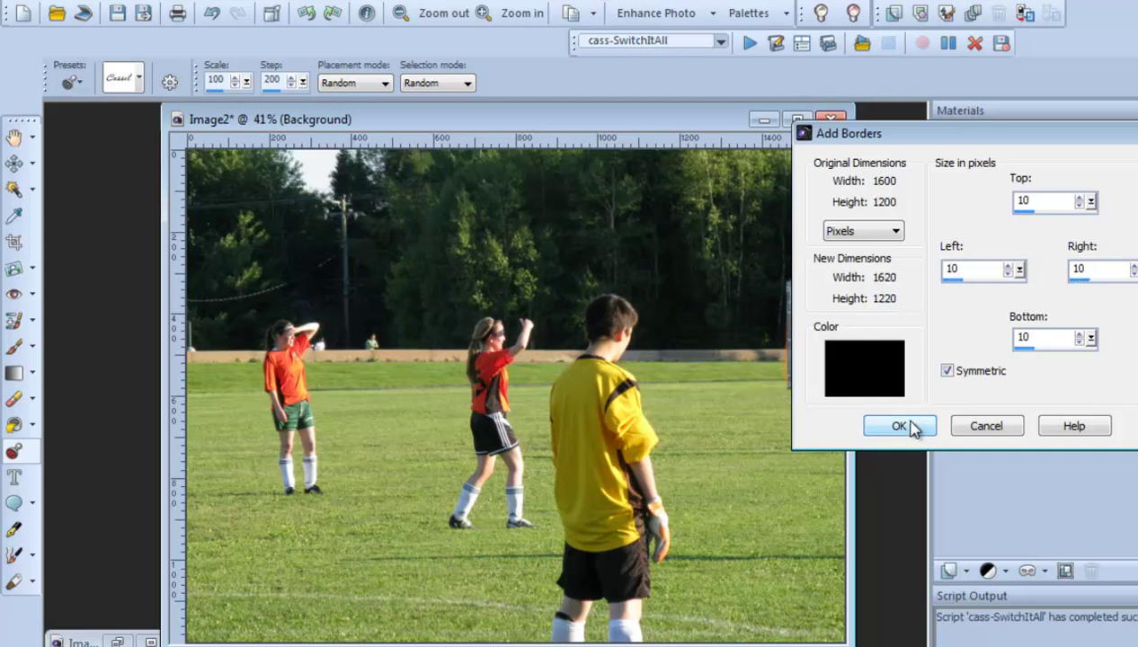
{"action": "left_click", "coordinate": [899, 426]}
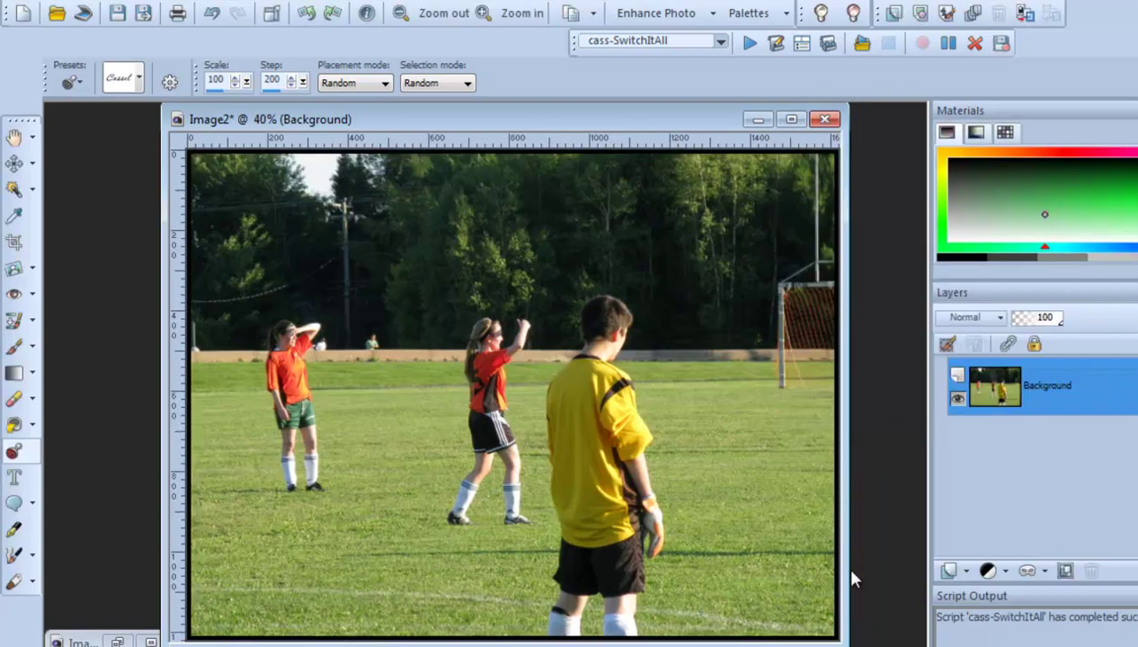
Add a symmetric 30-pixel white border outside the black border
{"action": "left_click", "coordinate": [124, 4]}
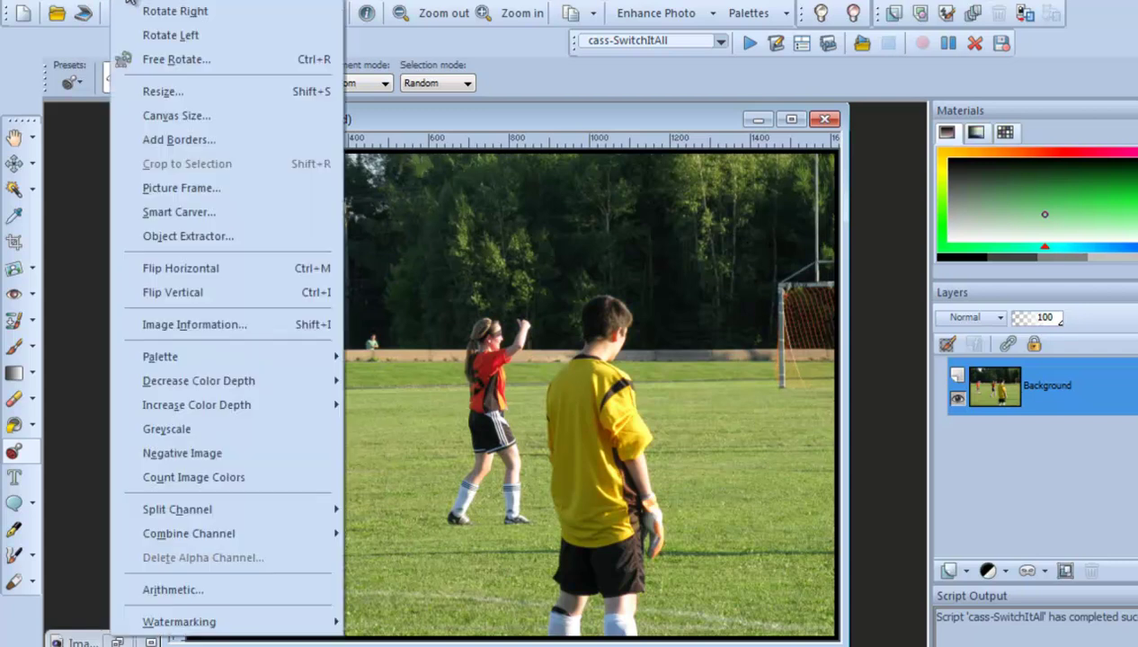
{"action": "left_click", "coordinate": [167, 141]}
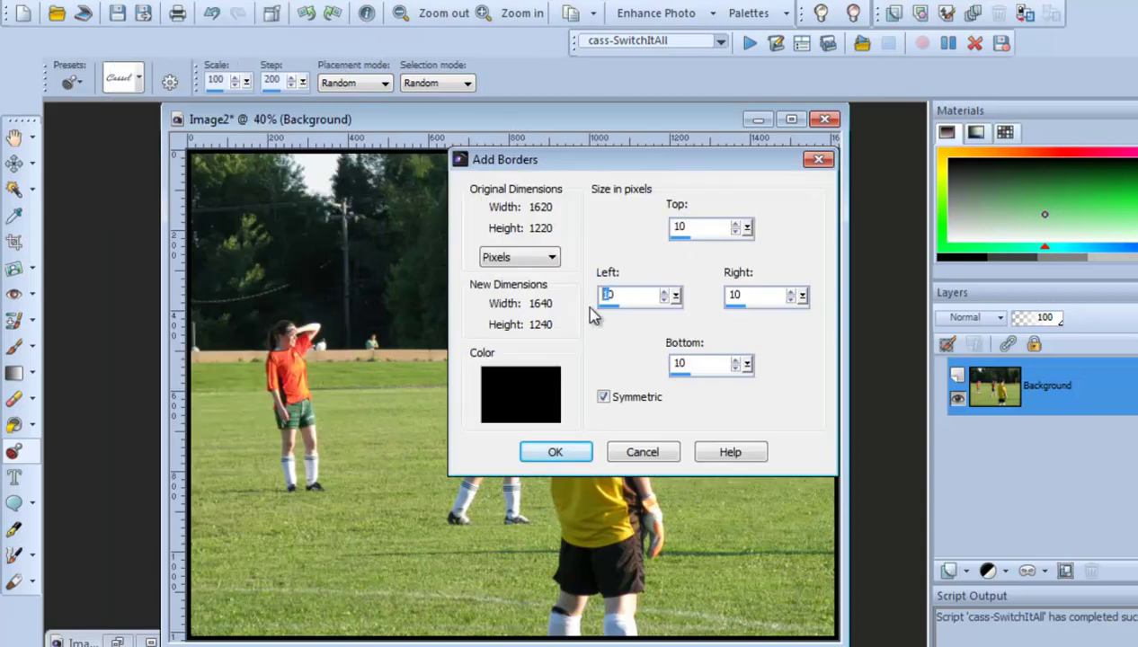
{"action": "type", "text": "3"}
{"action": "right_click", "coordinate": [519, 384]}
{"action": "left_click", "coordinate": [566, 426]}
{"action": "left_click", "coordinate": [561, 453]}
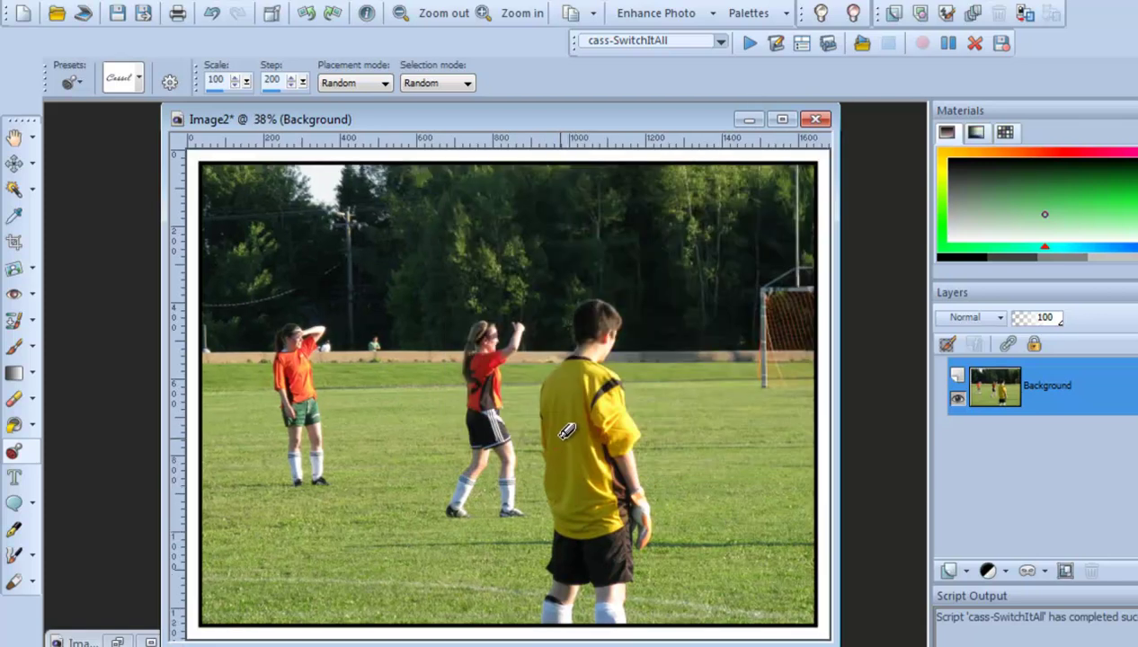
Add a thin symmetric black border outside the white border
{"action": "left_click", "coordinate": [121, 2]}
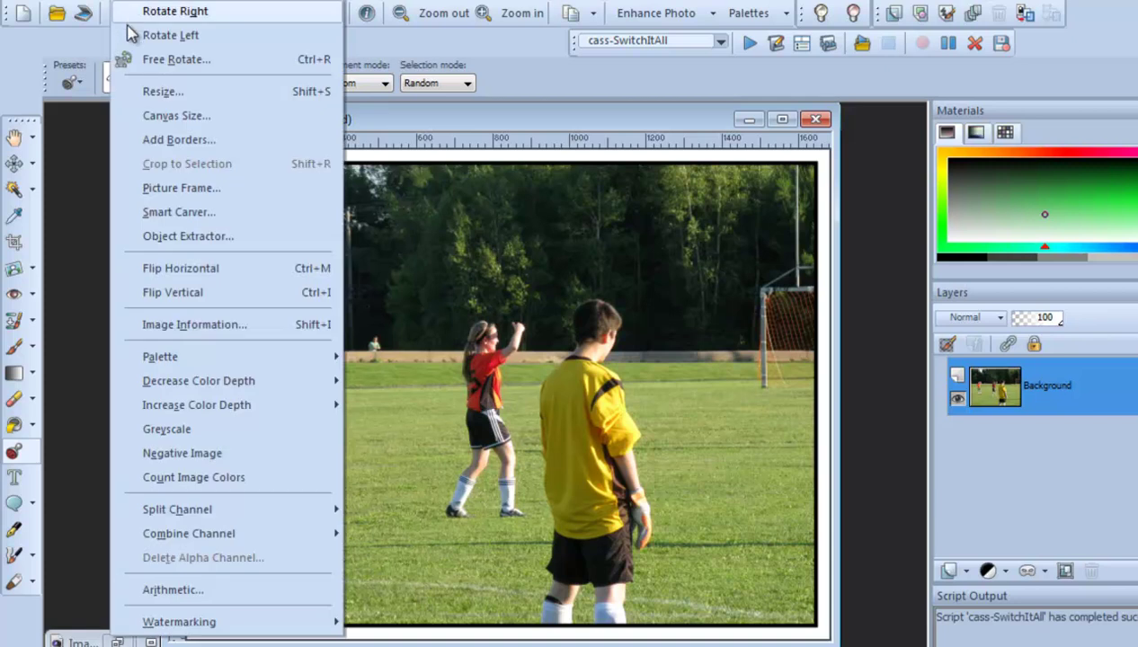
{"action": "left_click", "coordinate": [152, 146]}
{"action": "left_click_drag", "start_coordinate": [609, 296], "coordinate": [575, 303]}
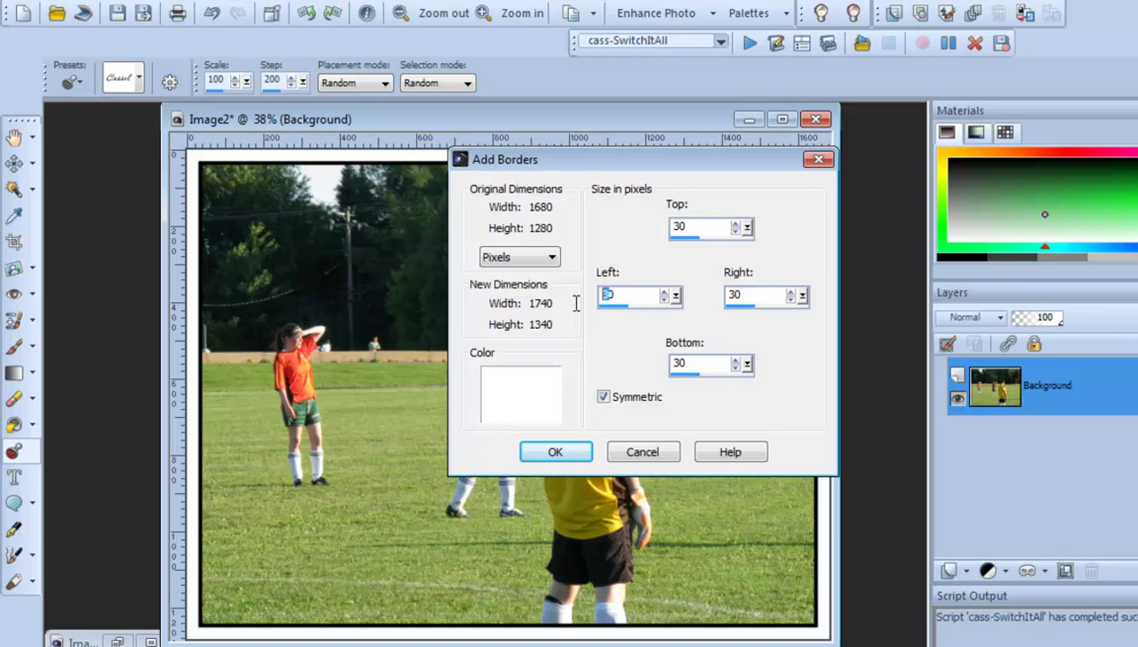
{"action": "right_click", "coordinate": [521, 386]}
{"action": "left_click", "coordinate": [552, 412]}
{"action": "left_click", "coordinate": [556, 454]}
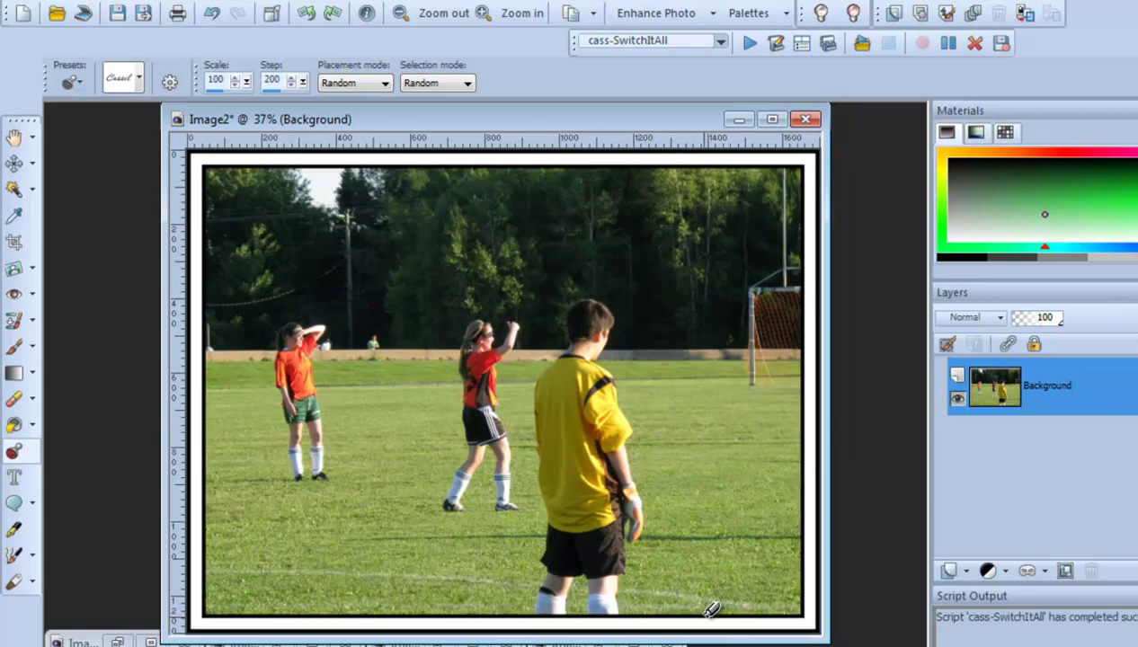
Add a new raster layer to Image2 and stamp the creation Cassel picture tube on it near the middle of the photo
{"action": "left_click", "coordinate": [949, 573]}
{"action": "left_click", "coordinate": [971, 428]}
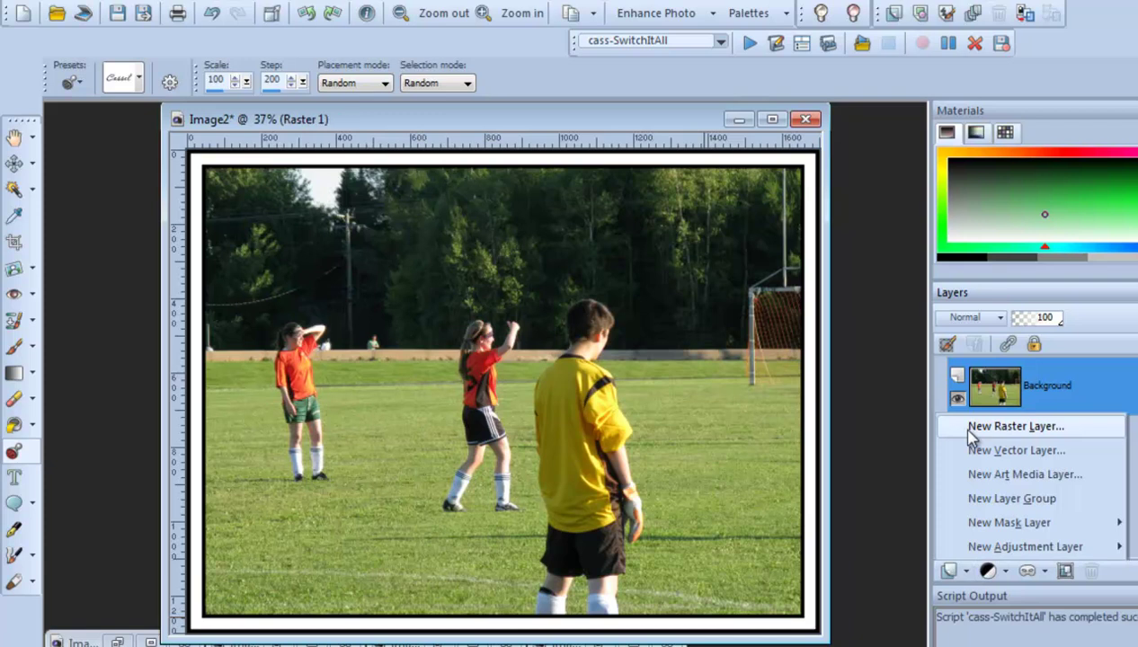
{"action": "left_click", "coordinate": [971, 428]}
{"action": "left_click", "coordinate": [617, 477]}
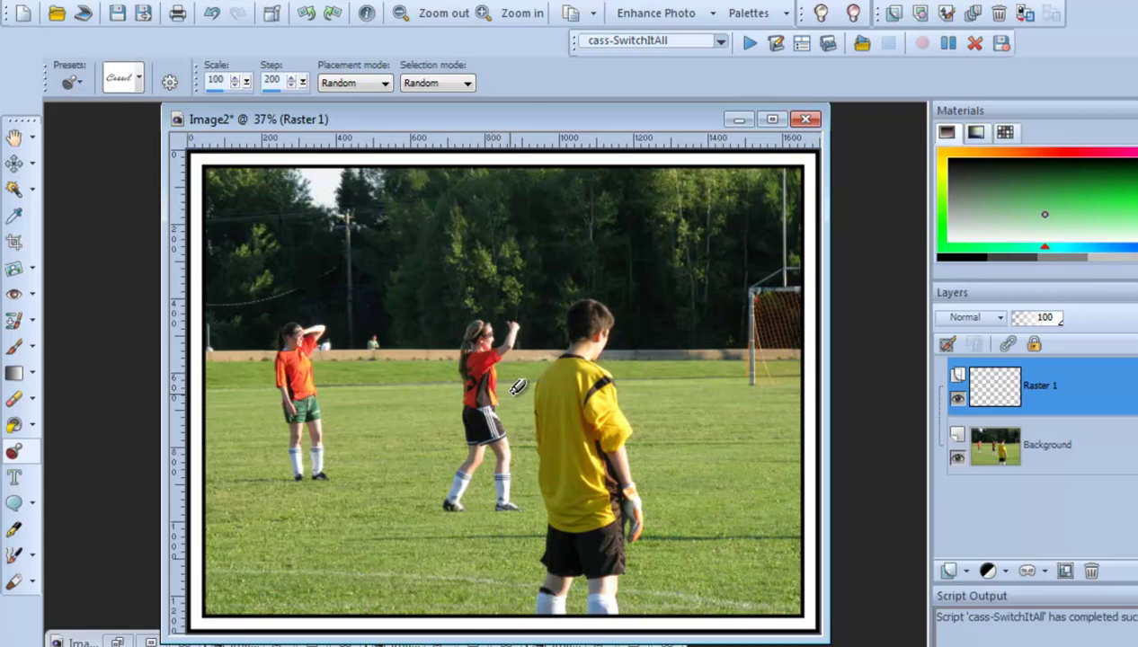
{"action": "left_click", "coordinate": [506, 384]}
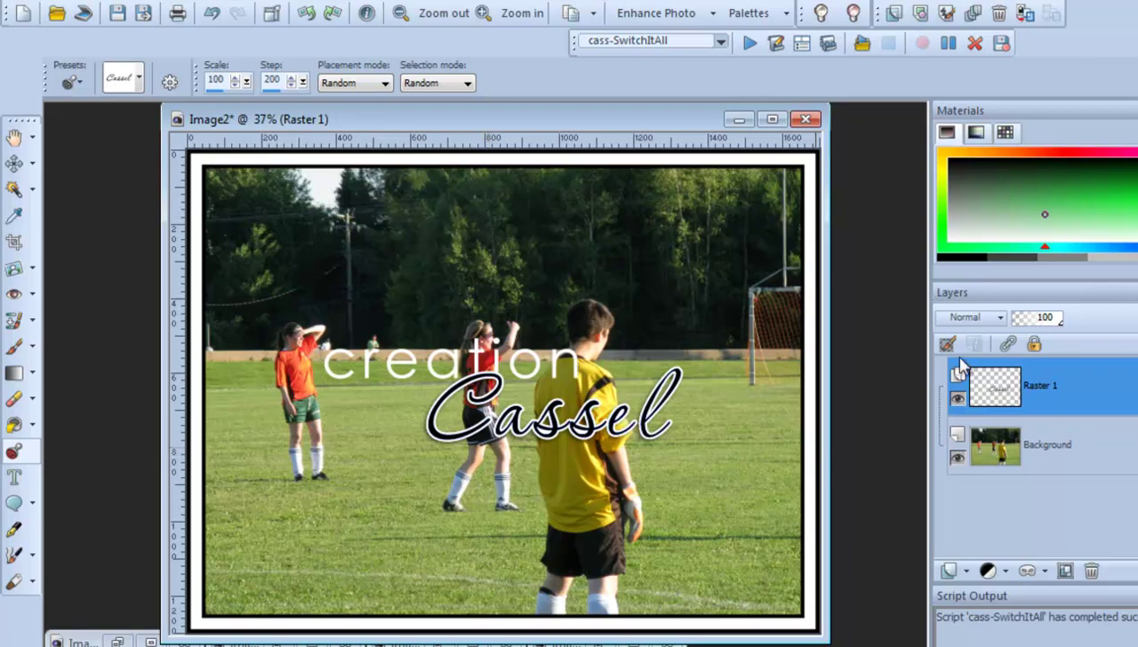
Lower the opacity of the Raster 1 watermark layer to 36
{"action": "left_click", "coordinate": [1040, 321]}
{"action": "left_click_drag", "start_coordinate": [1037, 323], "coordinate": [1031, 325]}
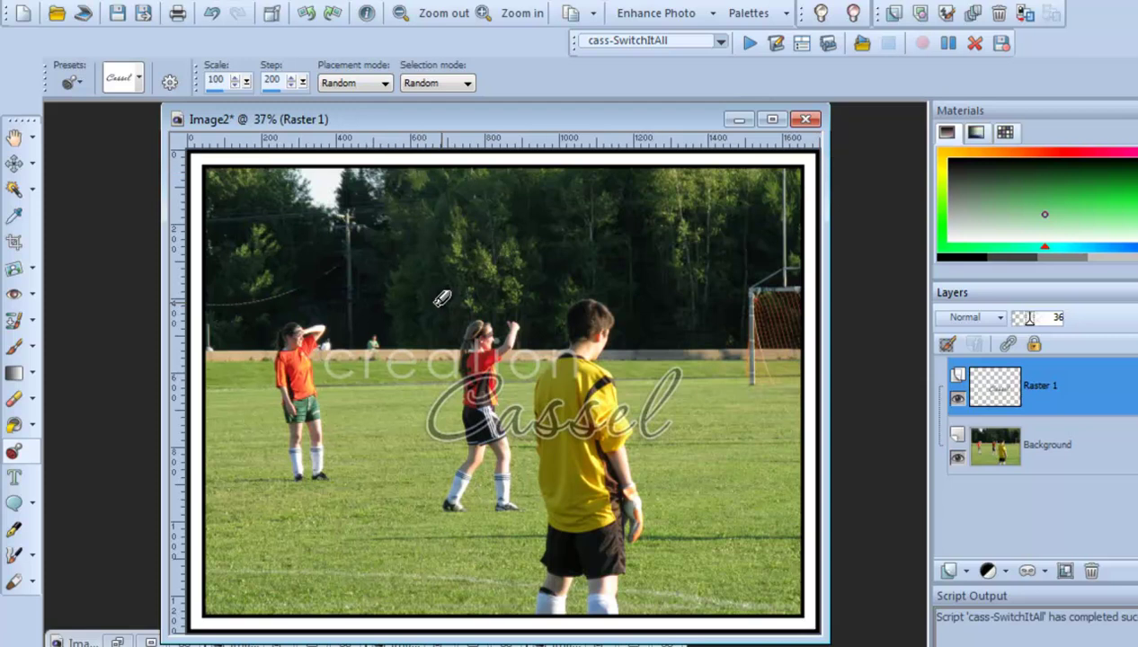
Start saving the recorded script and browse to the My PSP Files folder in the Documents library
{"action": "left_click", "coordinate": [999, 42]}
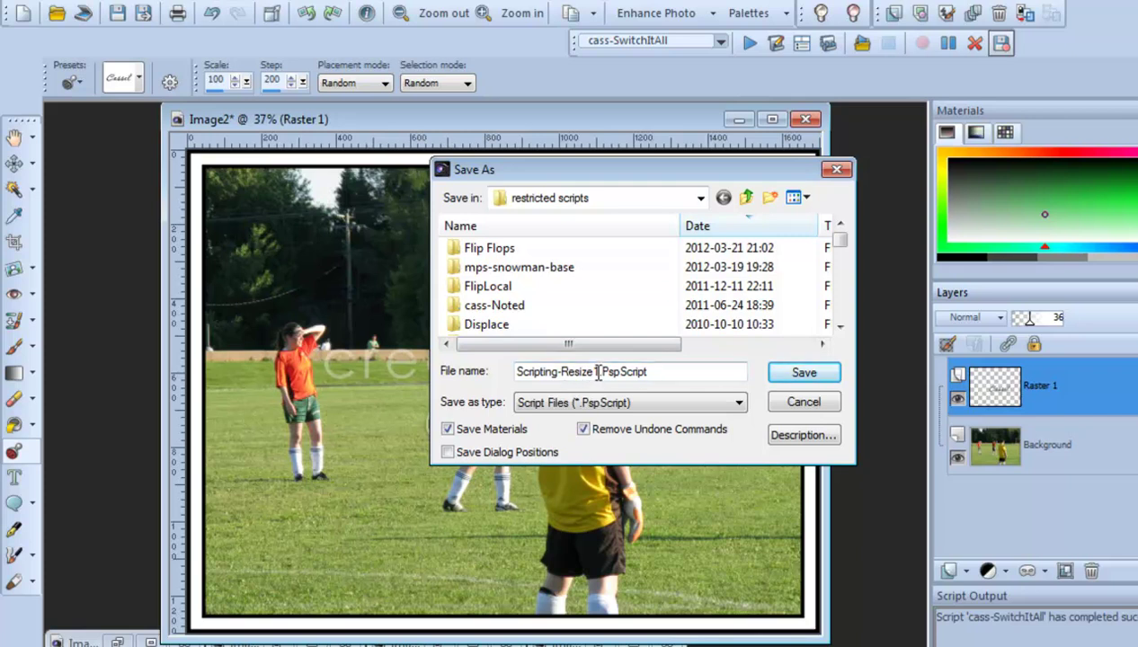
{"action": "left_click_drag", "start_coordinate": [597, 373], "coordinate": [593, 372]}
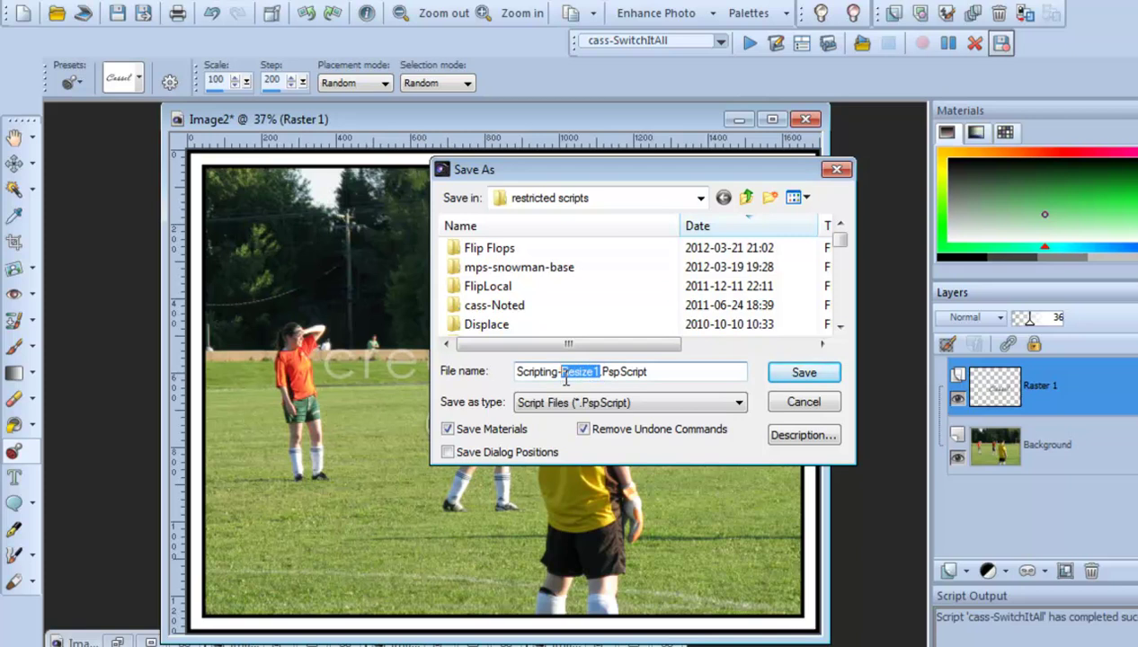
{"action": "left_click", "coordinate": [700, 198]}
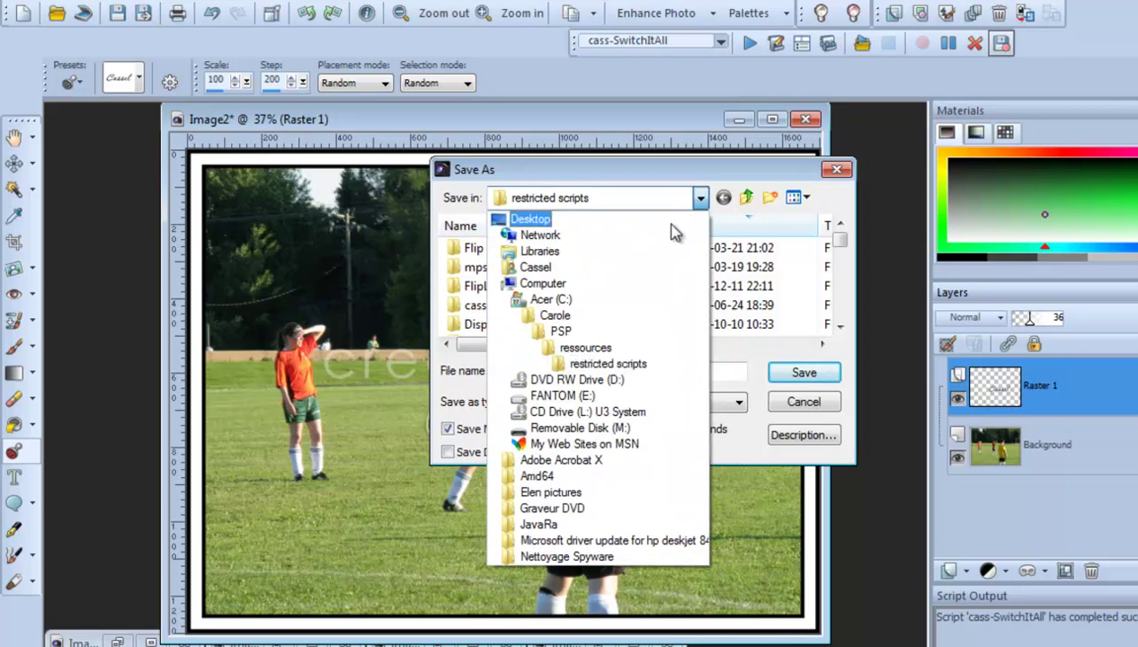
{"action": "left_click", "coordinate": [590, 254]}
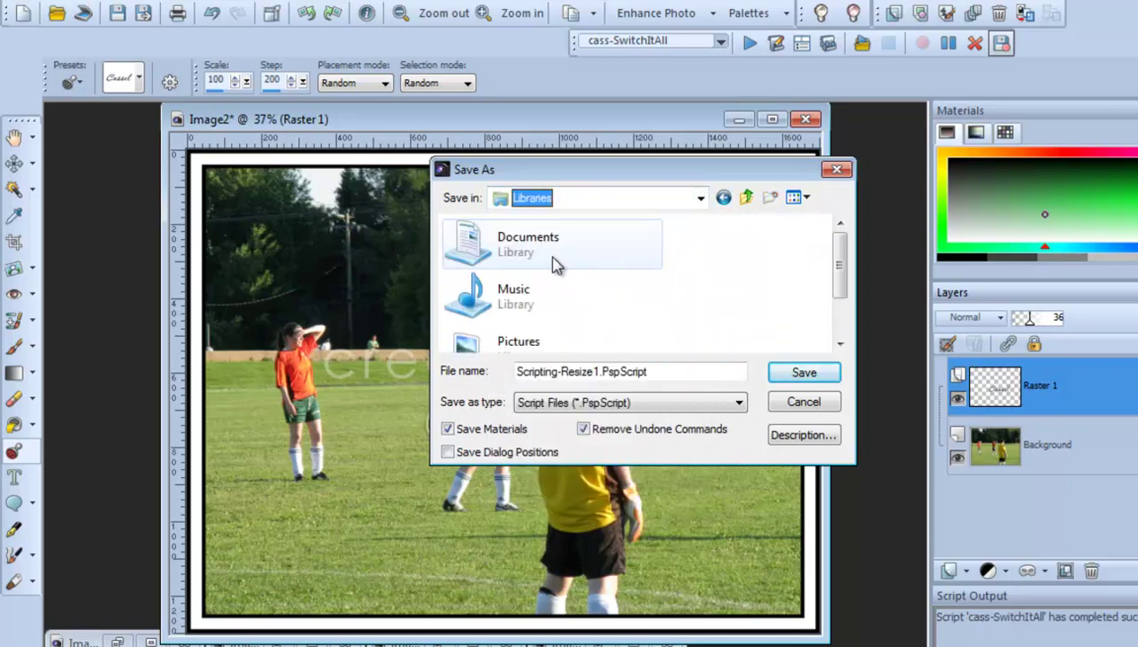
{"action": "double_click", "coordinate": [517, 256]}
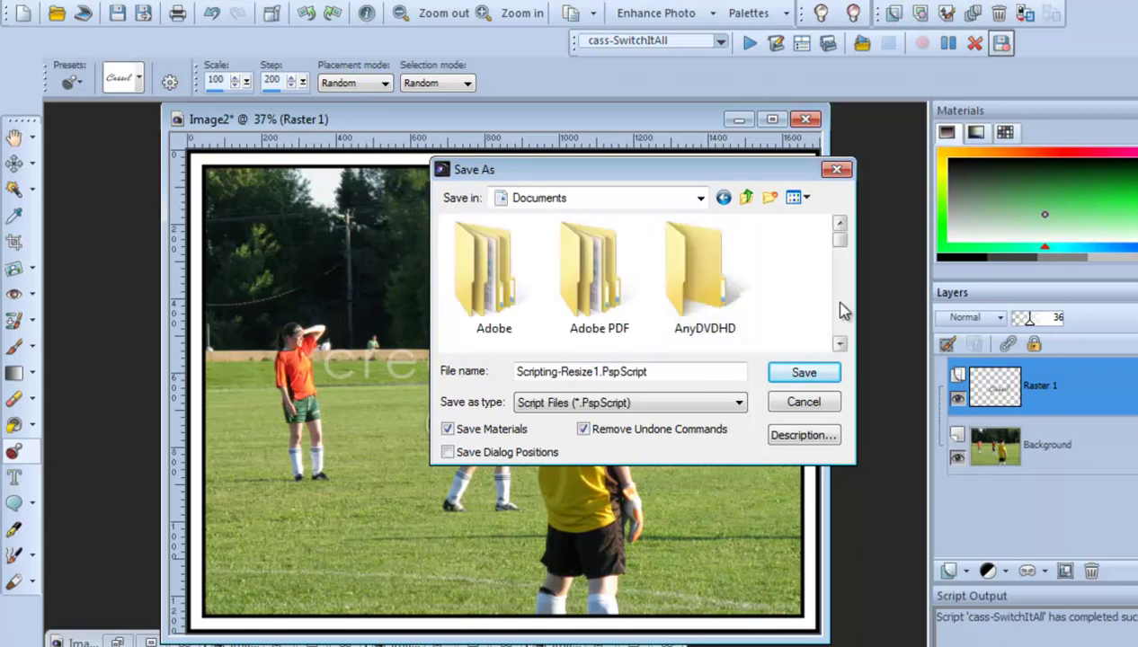
{"action": "left_click", "coordinate": [841, 310]}
{"action": "scroll", "coordinate": [843, 312], "scroll_direction": "down", "scroll_amount": 3}
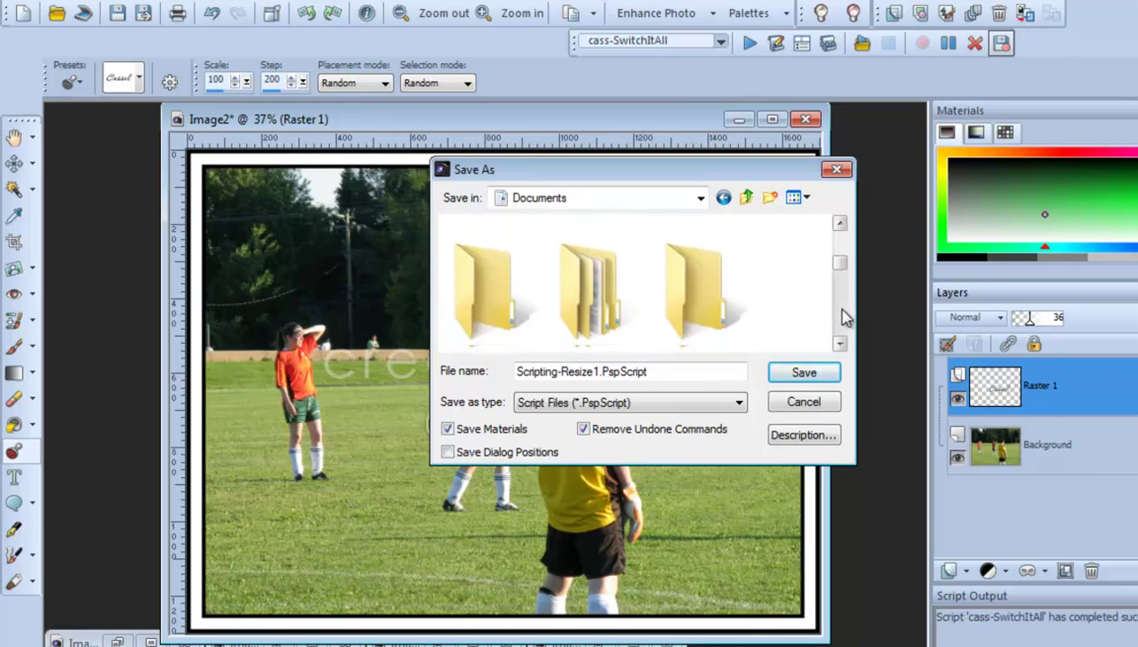
{"action": "left_click", "coordinate": [840, 347]}
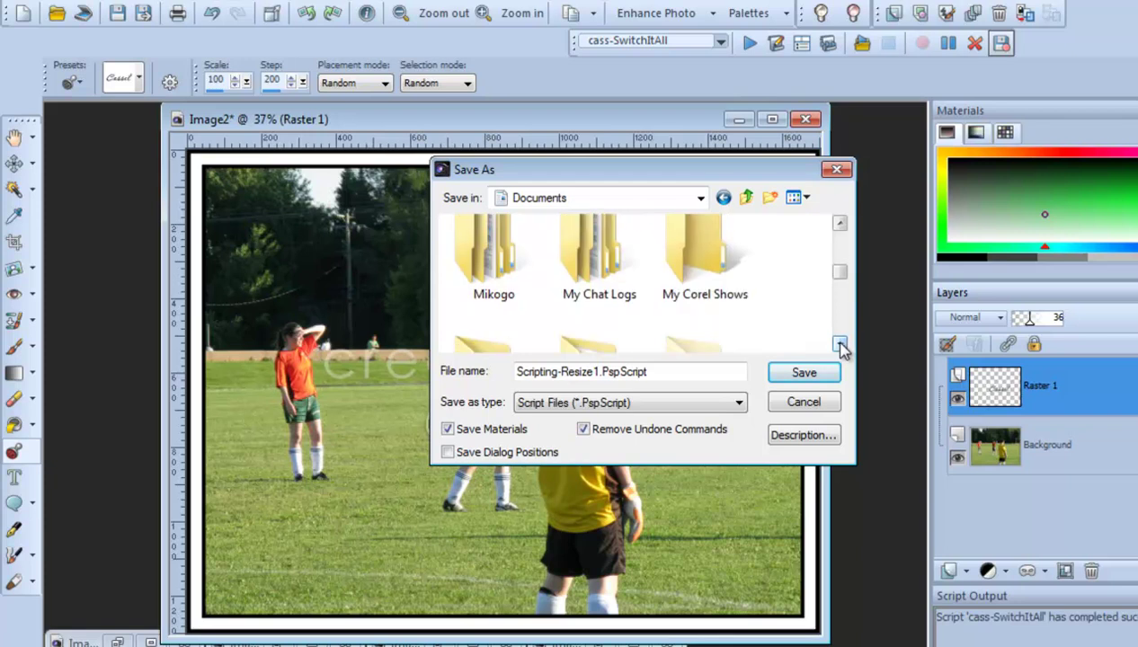
{"action": "left_click", "coordinate": [839, 347]}
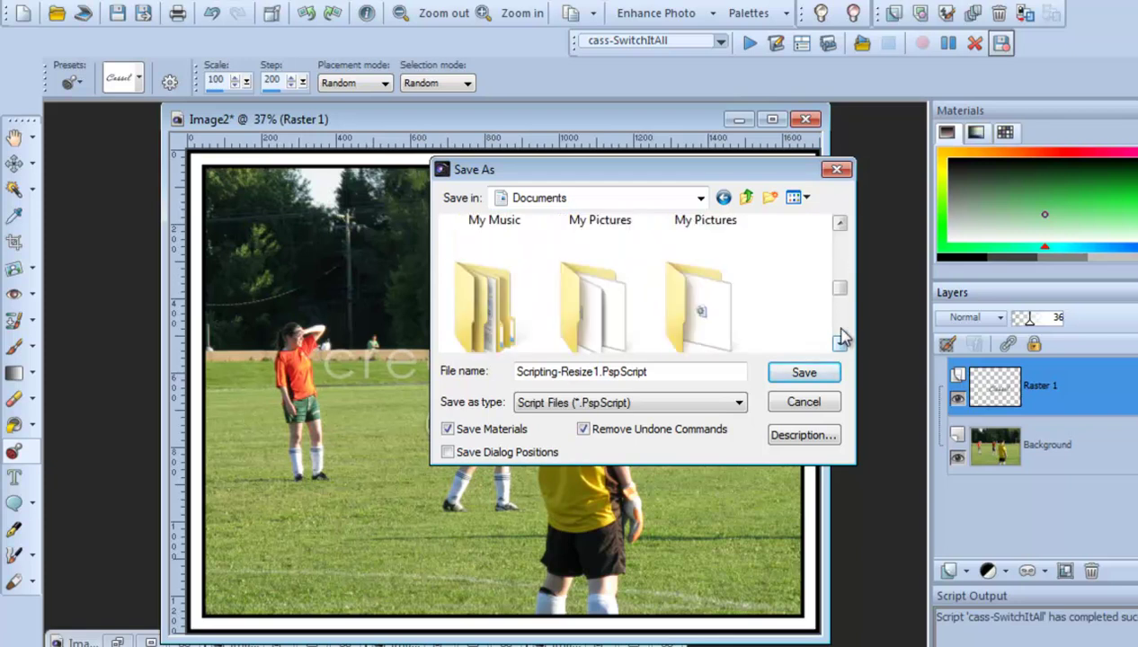
{"action": "left_click", "coordinate": [840, 341]}
{"action": "left_click", "coordinate": [486, 241]}
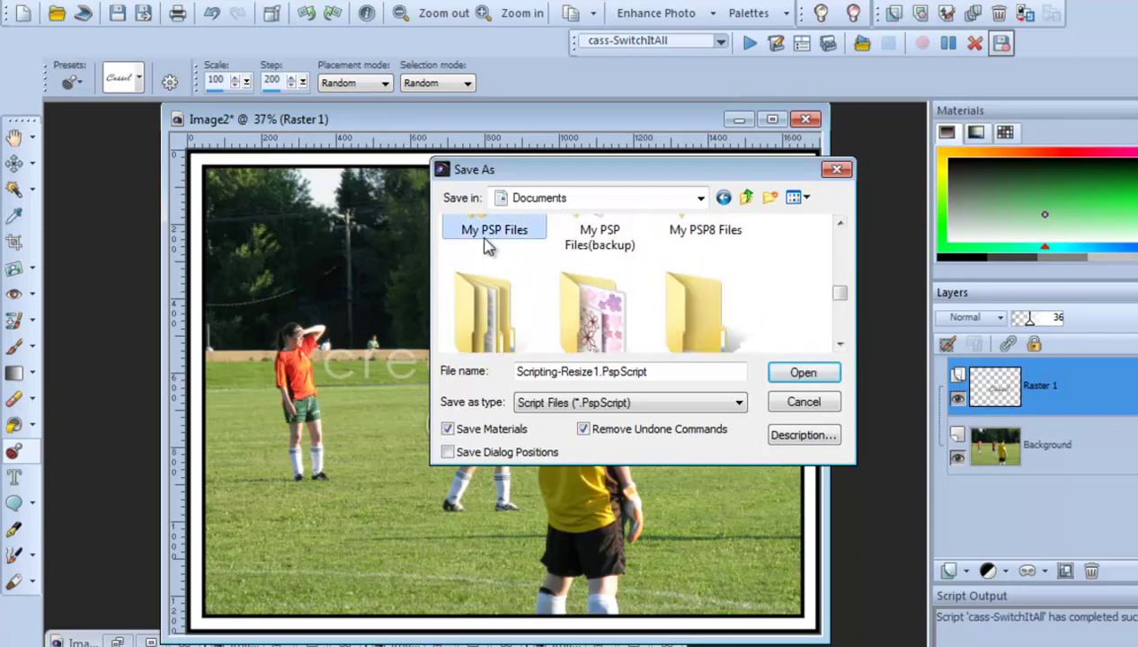
{"action": "double_click", "coordinate": [492, 286]}
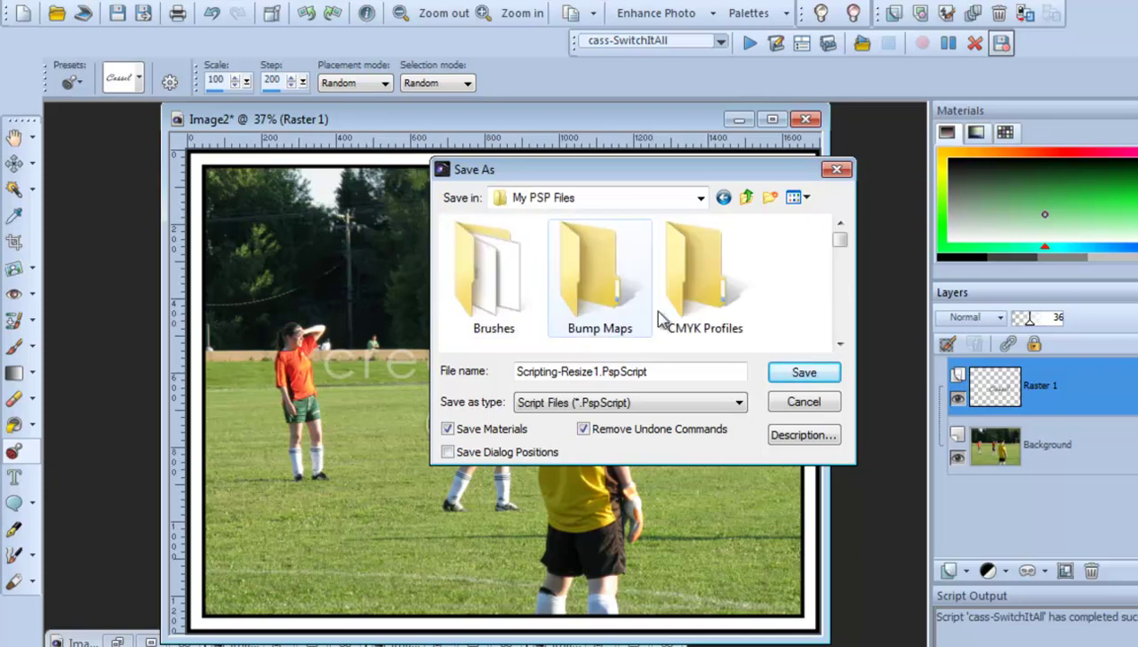
Choose the Scripts-Restricted folder inside My PSP Files as the script's save location
{"action": "left_click", "coordinate": [840, 317]}
{"action": "left_click", "coordinate": [843, 315]}
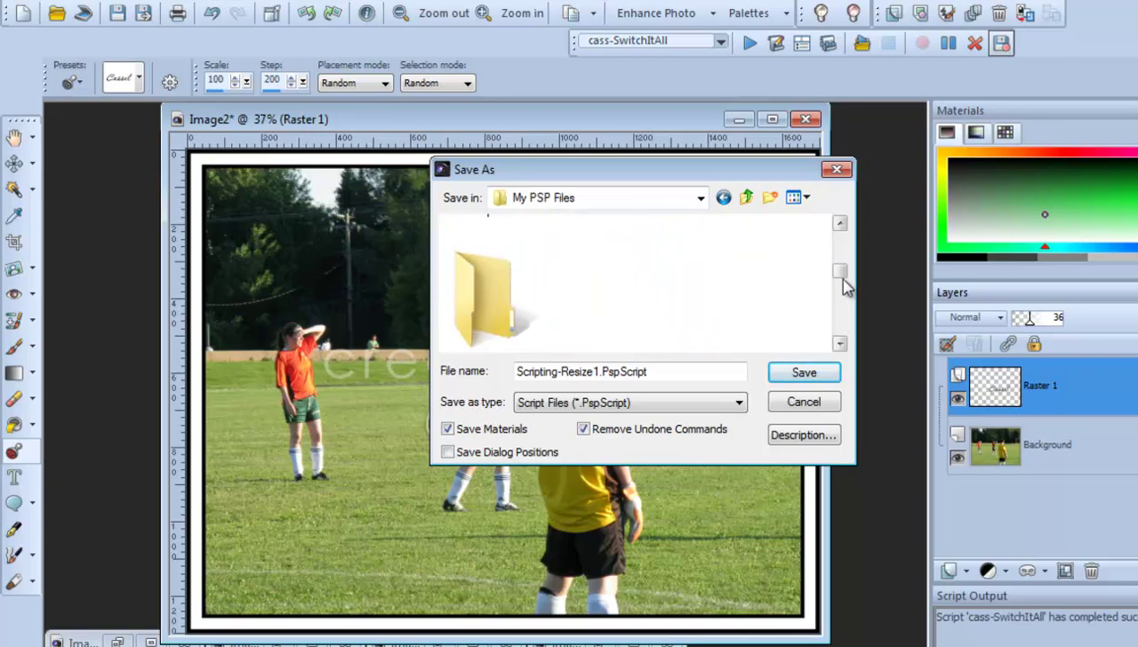
{"action": "left_click_drag", "start_coordinate": [840, 277], "coordinate": [842, 309]}
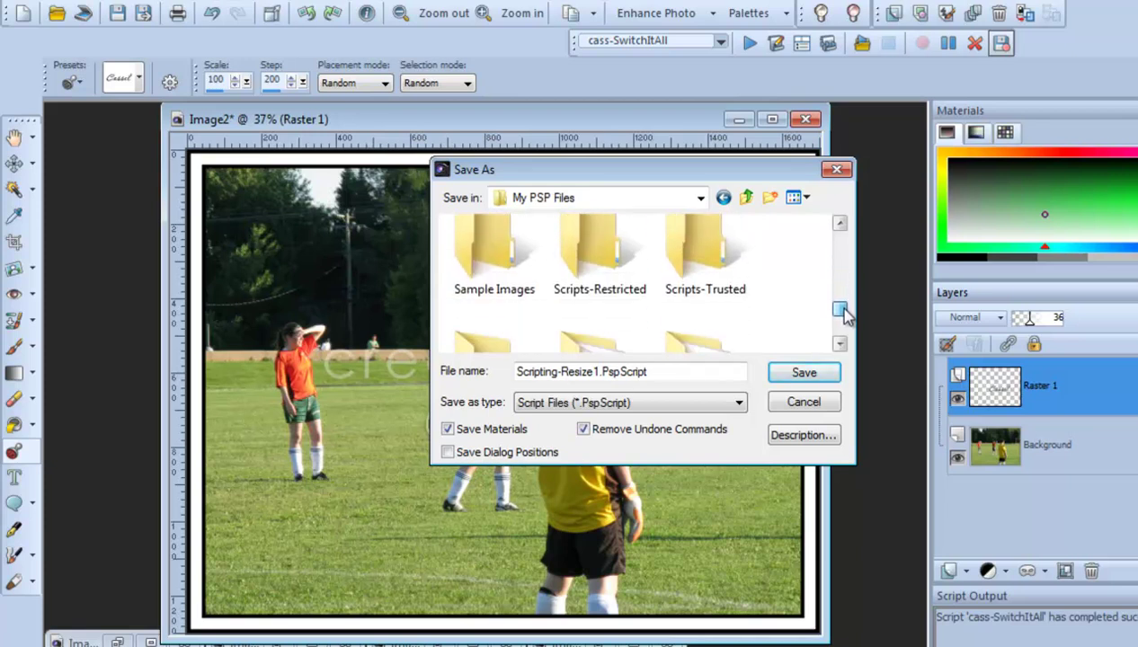
{"action": "double_click", "coordinate": [580, 270]}
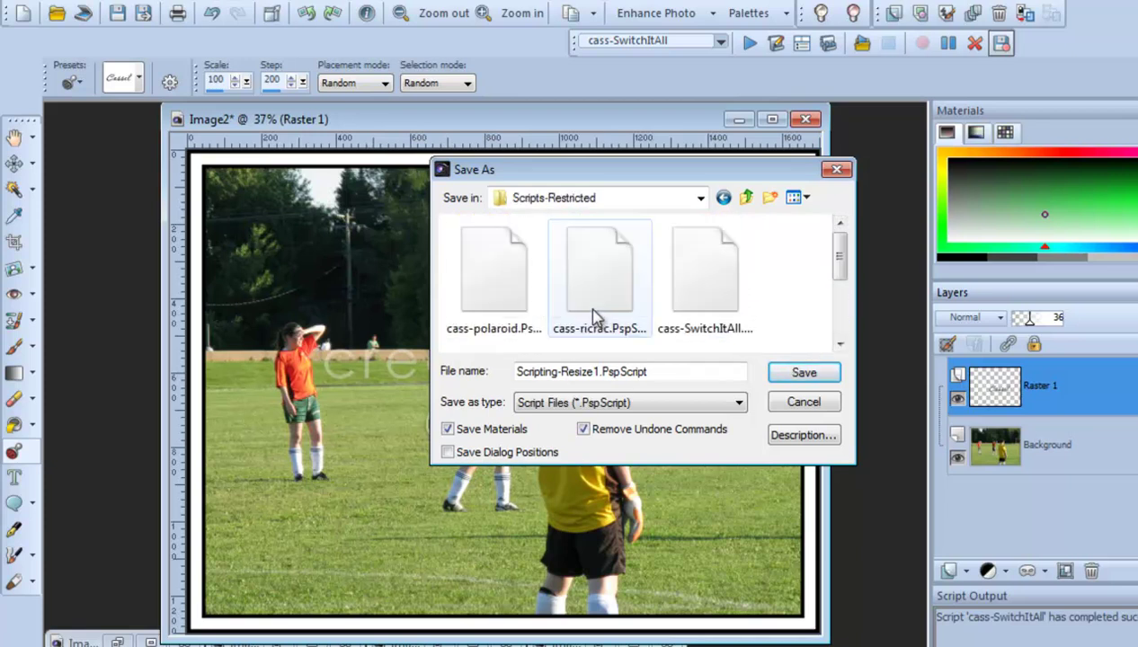
Name the script Farmed-Watermark.PspScript and save the recording
{"action": "left_click", "coordinate": [593, 372]}
{"action": "type", "text": "1"}
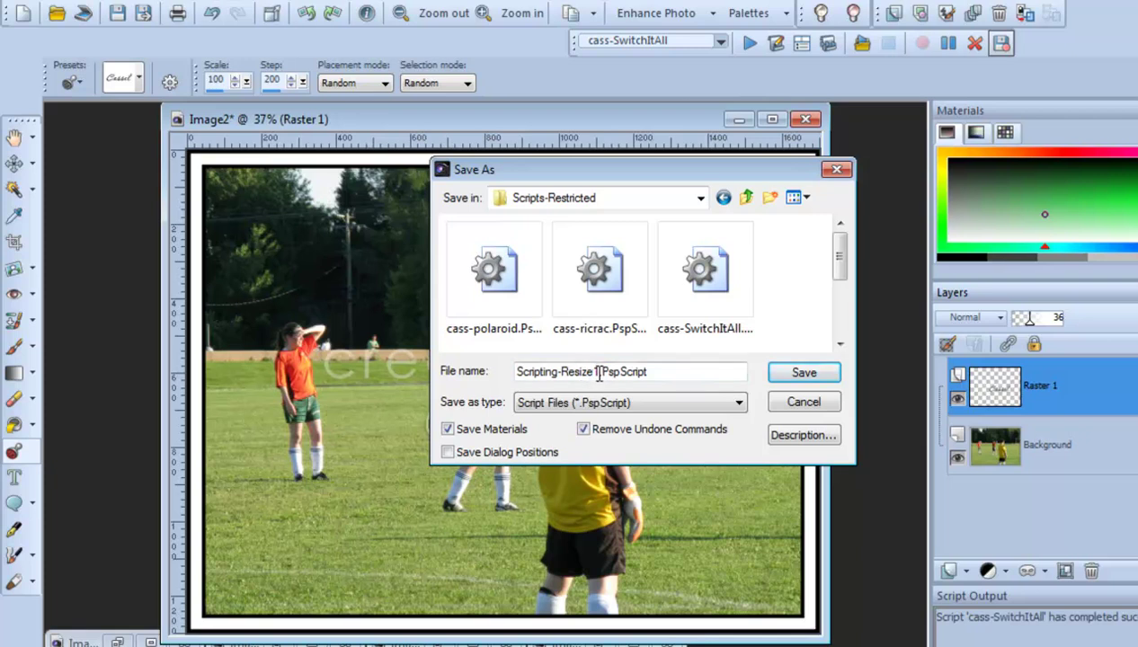
{"action": "left_click_drag", "start_coordinate": [599, 373], "coordinate": [513, 378]}
{"action": "type", "text": "Farmed-"}
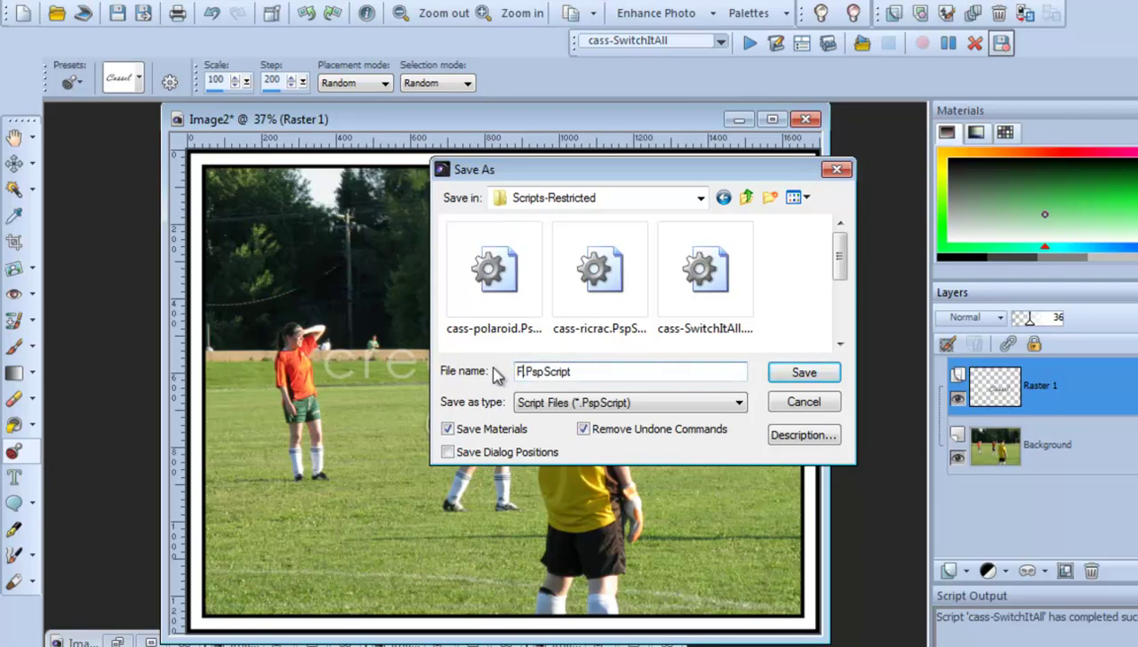
{"action": "type", "text": "Watermark"}
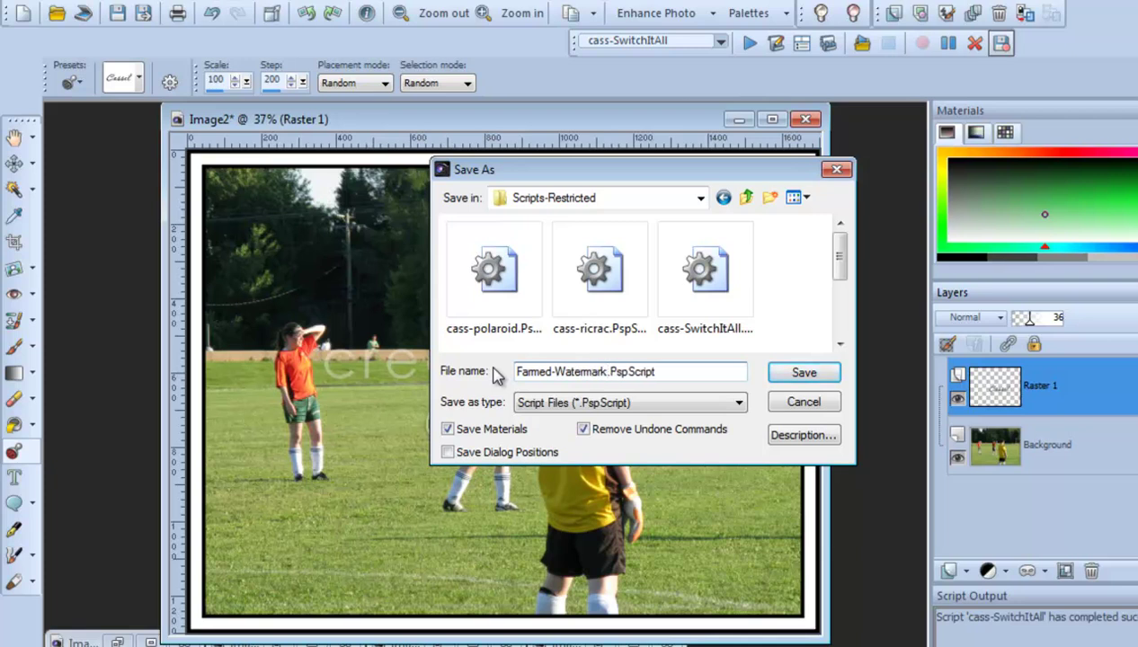
{"action": "left_click", "coordinate": [803, 376]}
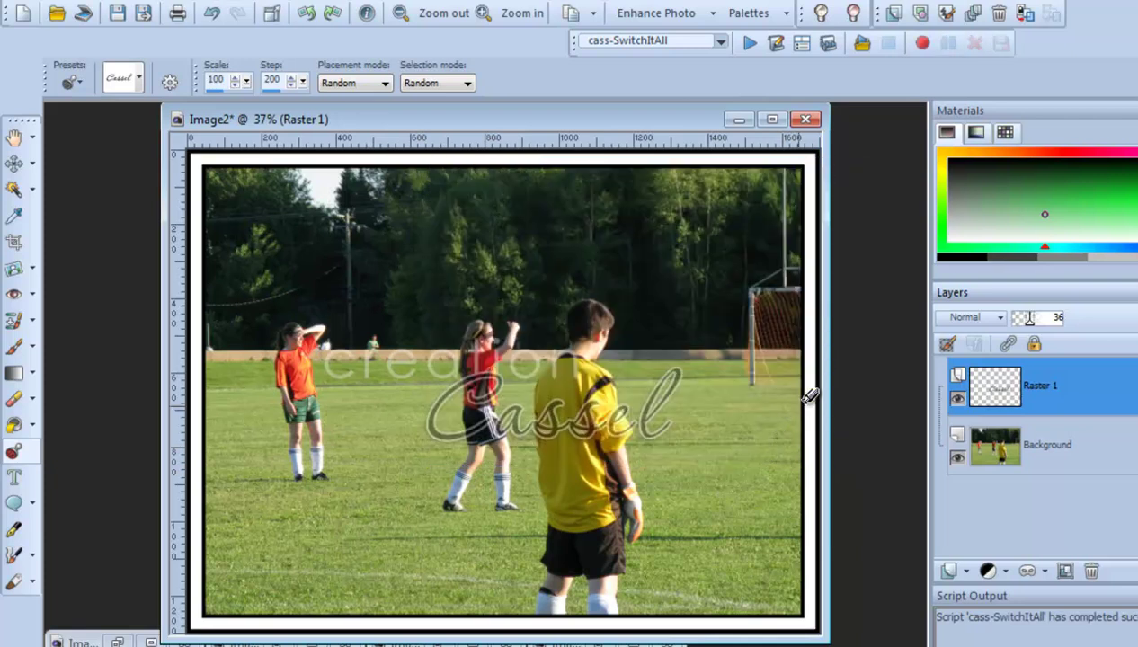
Start opening another image and browse to the photos folder on the Acer (C:) drive
{"action": "left_click_drag", "start_coordinate": [668, 122], "coordinate": [659, 126]}
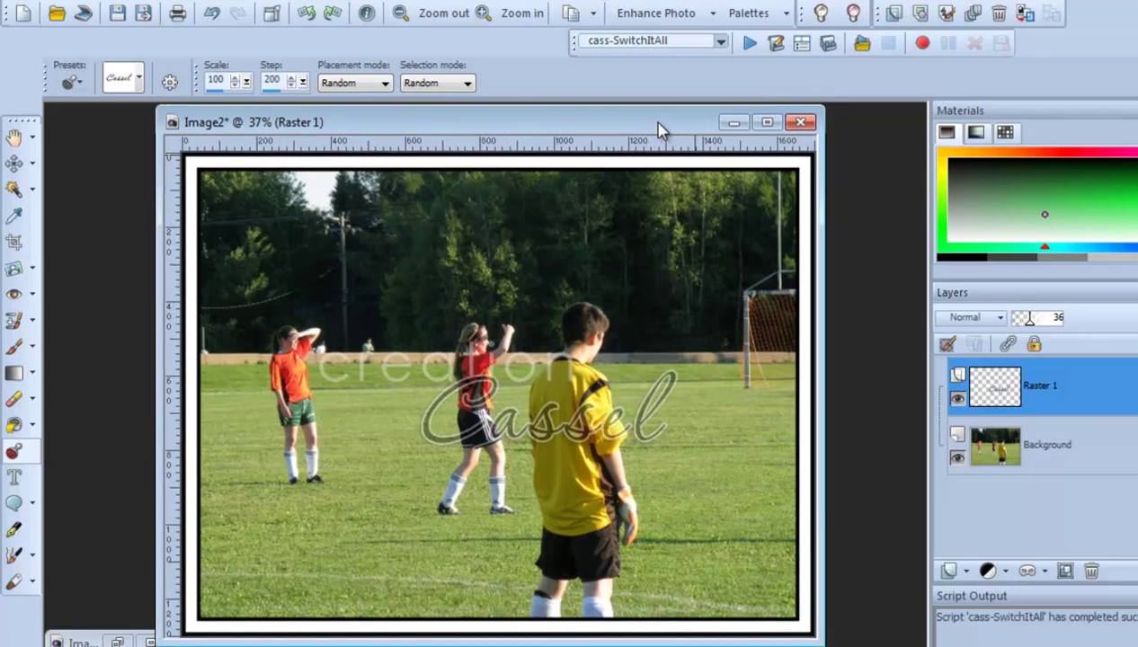
{"action": "left_click", "coordinate": [56, 16]}
{"action": "left_click", "coordinate": [716, 41]}
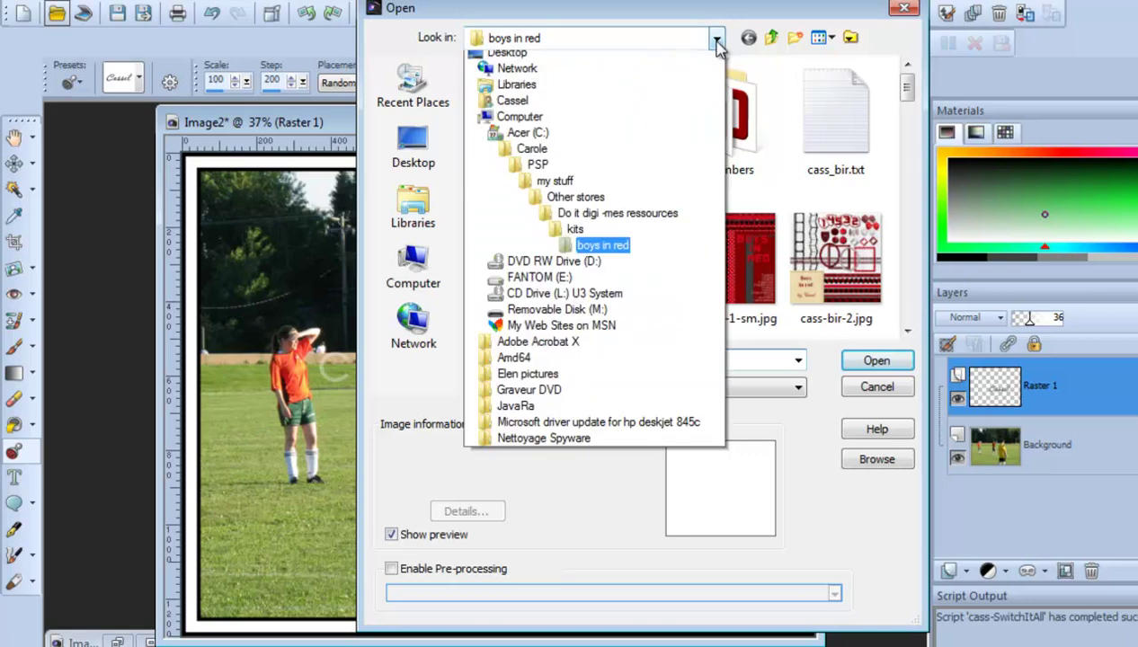
{"action": "left_click", "coordinate": [642, 174]}
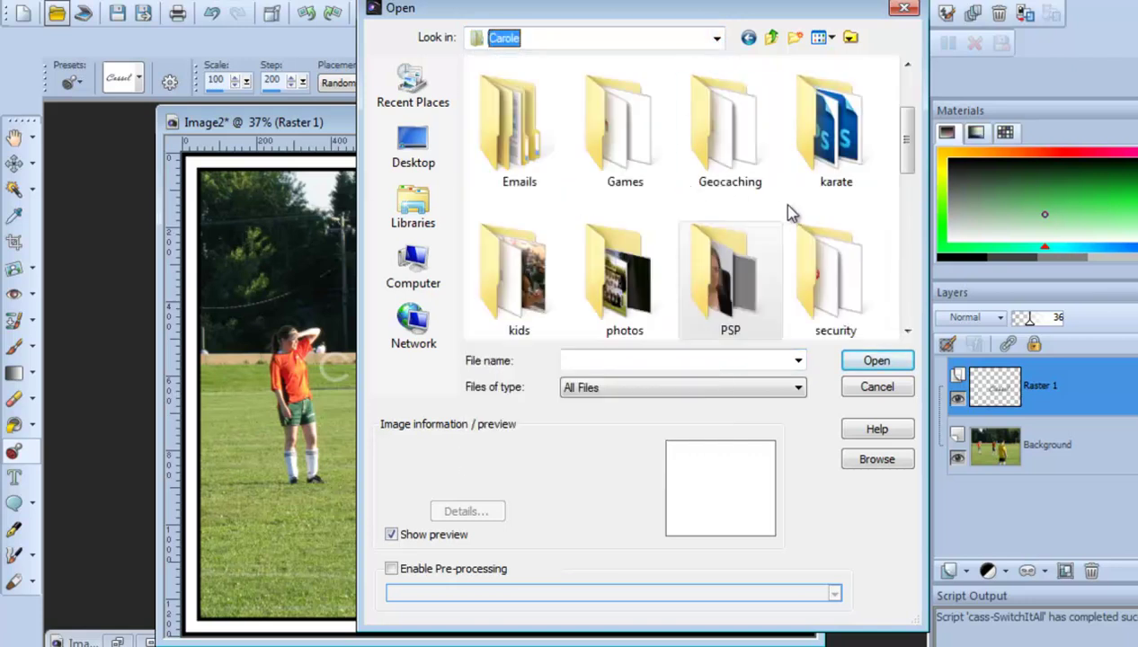
{"action": "double_click", "coordinate": [634, 297]}
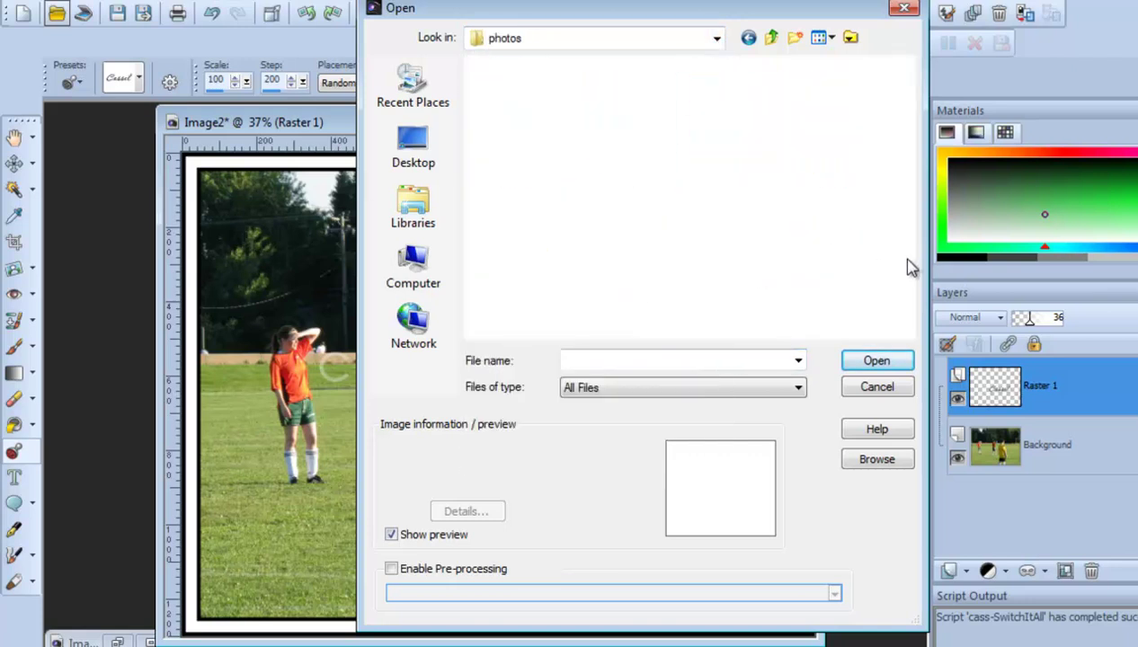
Open the soccer photo IMG_0115.JPG from the PSP Test folder and move its window over the bordered image
{"action": "scroll", "coordinate": [909, 270], "scroll_direction": "down", "scroll_amount": 2}
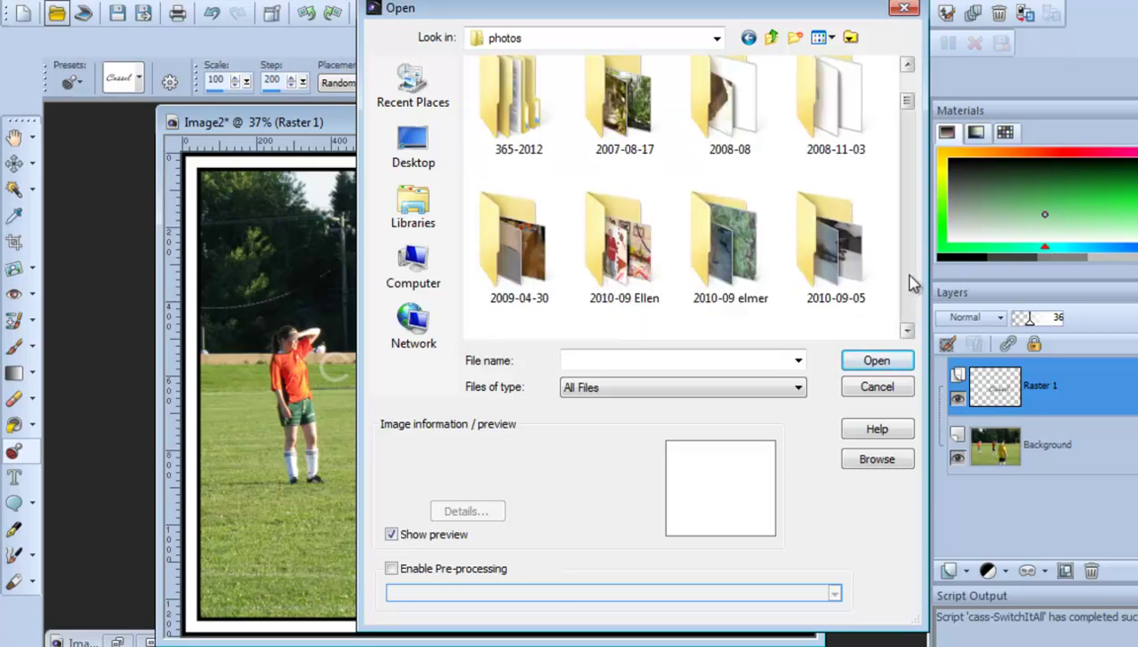
{"action": "scroll", "coordinate": [909, 284], "scroll_direction": "down", "scroll_amount": 3}
{"action": "scroll", "coordinate": [909, 290], "scroll_direction": "down", "scroll_amount": 3}
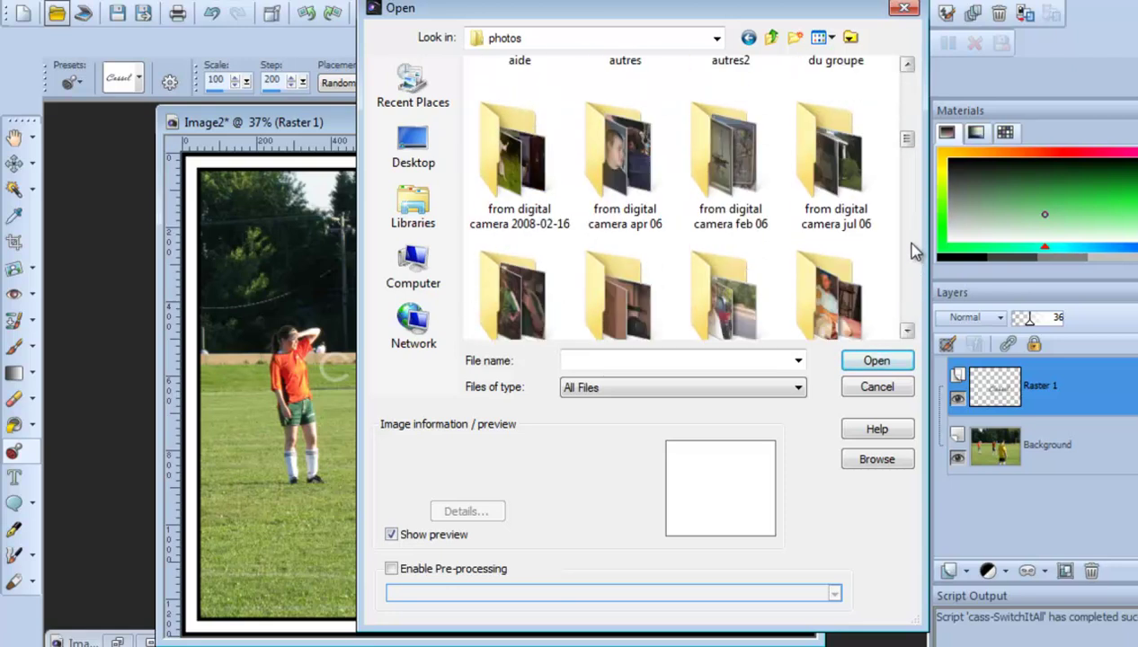
{"action": "scroll", "coordinate": [907, 152], "scroll_direction": "down", "scroll_amount": 5}
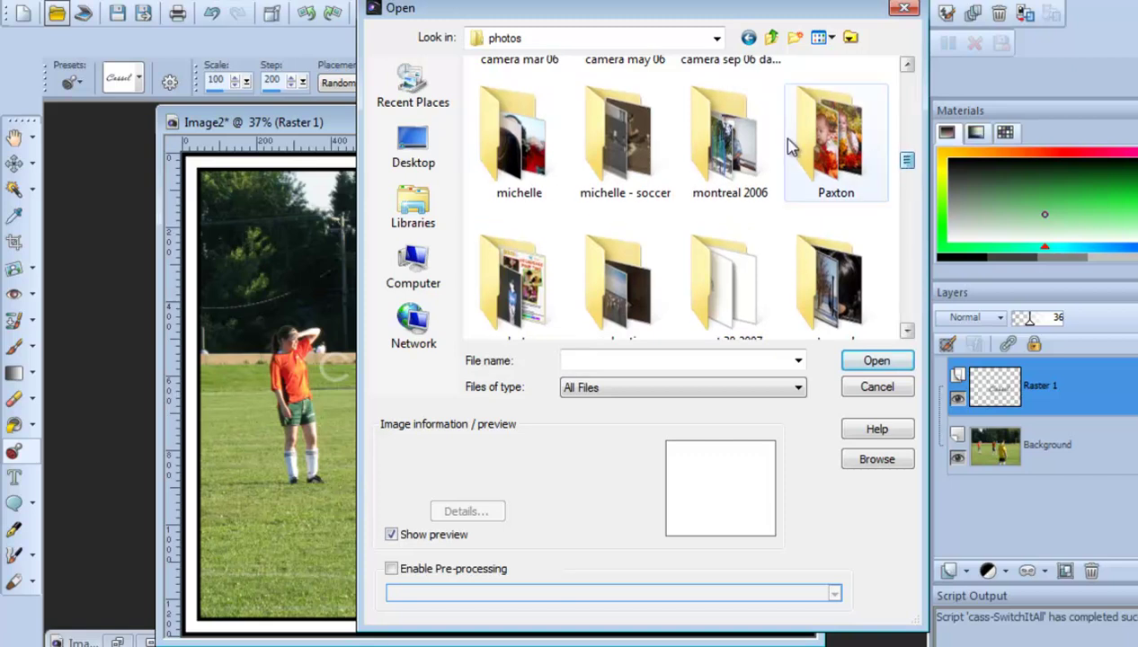
{"action": "double_click", "coordinate": [620, 147]}
{"action": "double_click", "coordinate": [523, 143]}
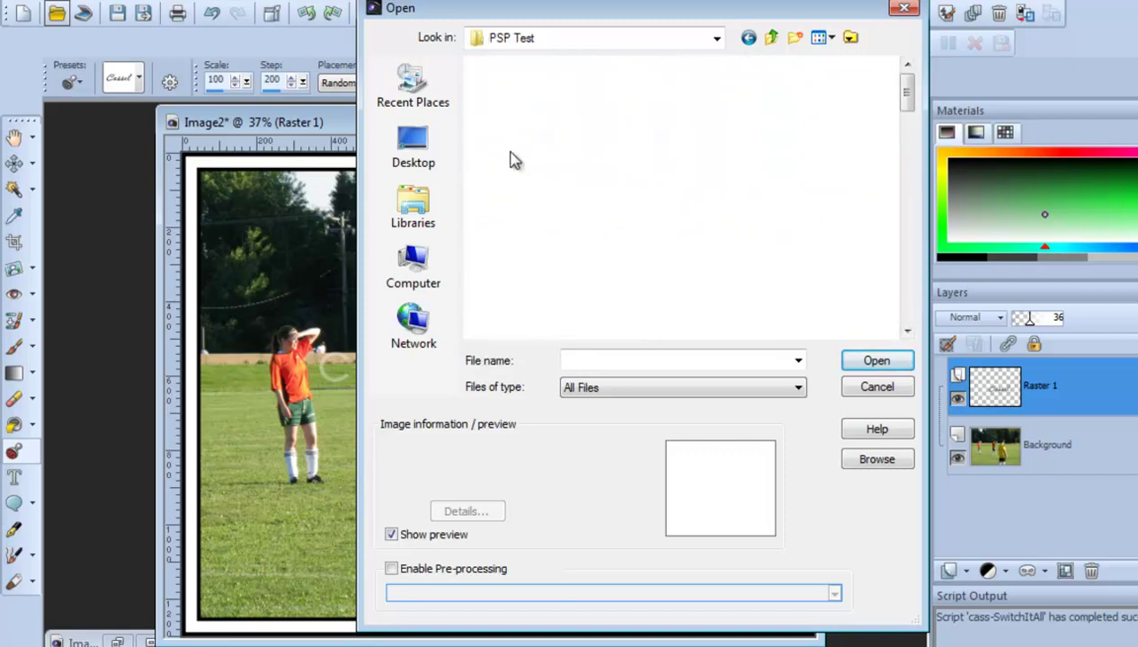
{"action": "double_click", "coordinate": [831, 126]}
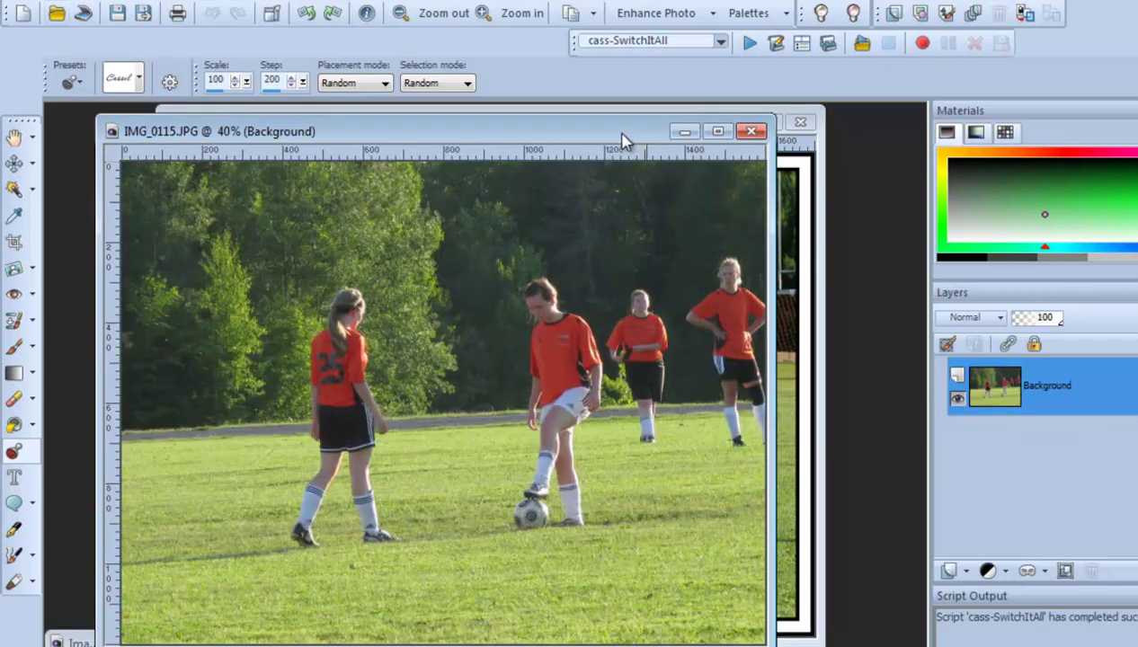
{"action": "left_click_drag", "start_coordinate": [626, 141], "coordinate": [670, 126]}
Choose the Farmed-Watermark script and try to run it on IMG_0115.JPG
{"action": "left_click", "coordinate": [721, 43]}
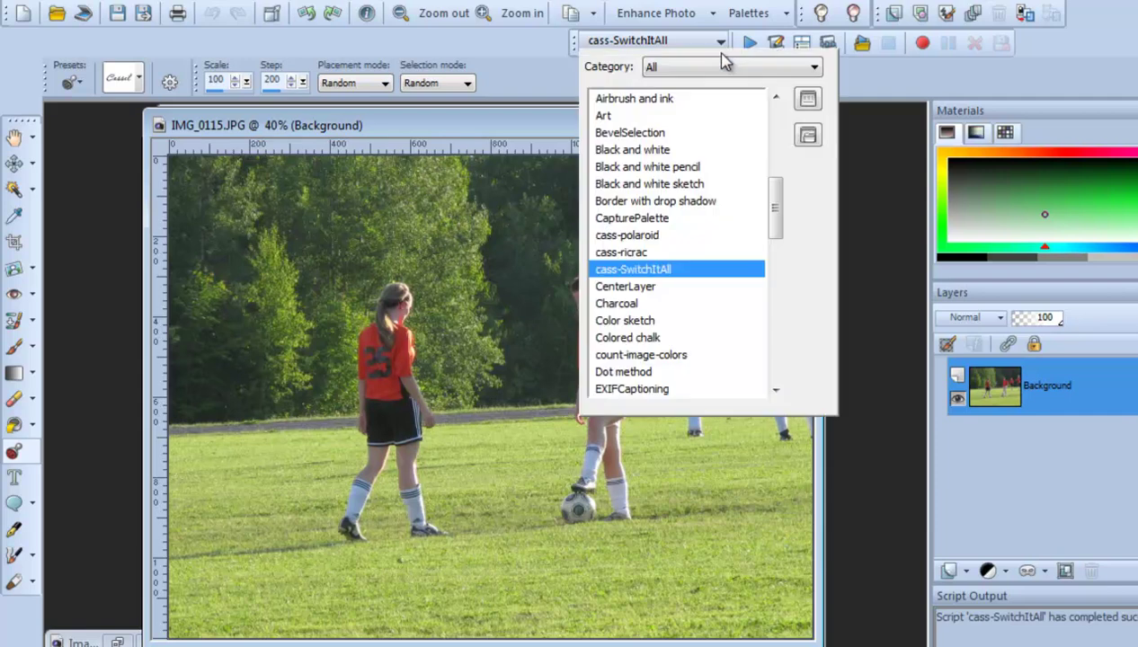
{"action": "left_click_drag", "start_coordinate": [777, 211], "coordinate": [778, 255]}
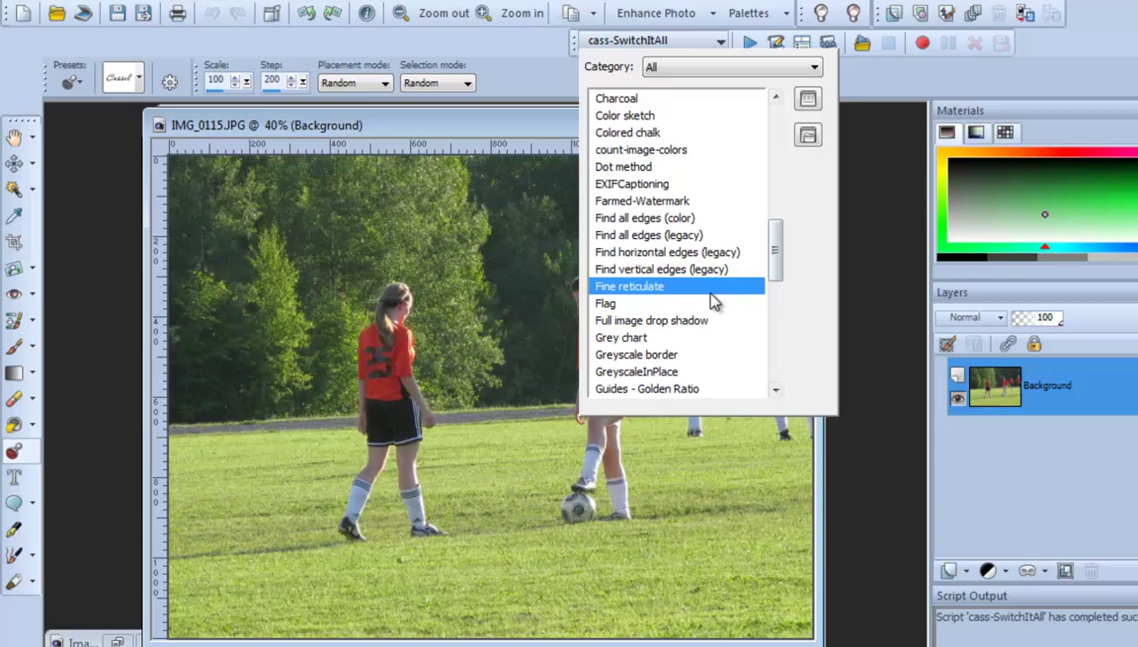
{"action": "left_click", "coordinate": [678, 203]}
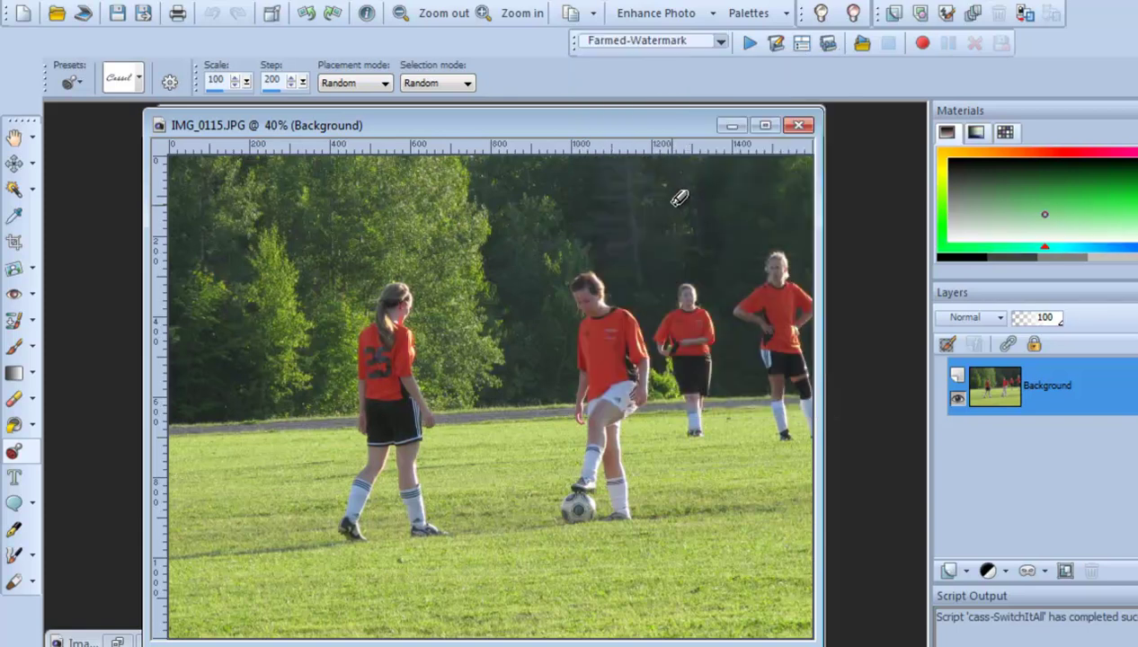
{"action": "left_click", "coordinate": [751, 47]}
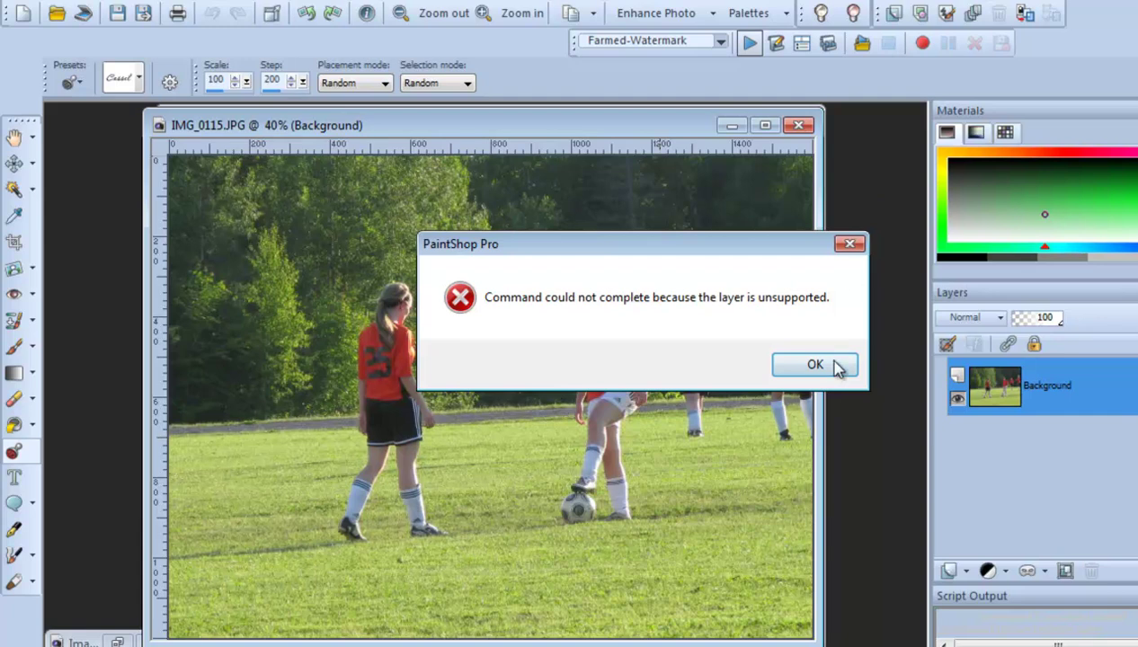
{"action": "left_click", "coordinate": [814, 367]}
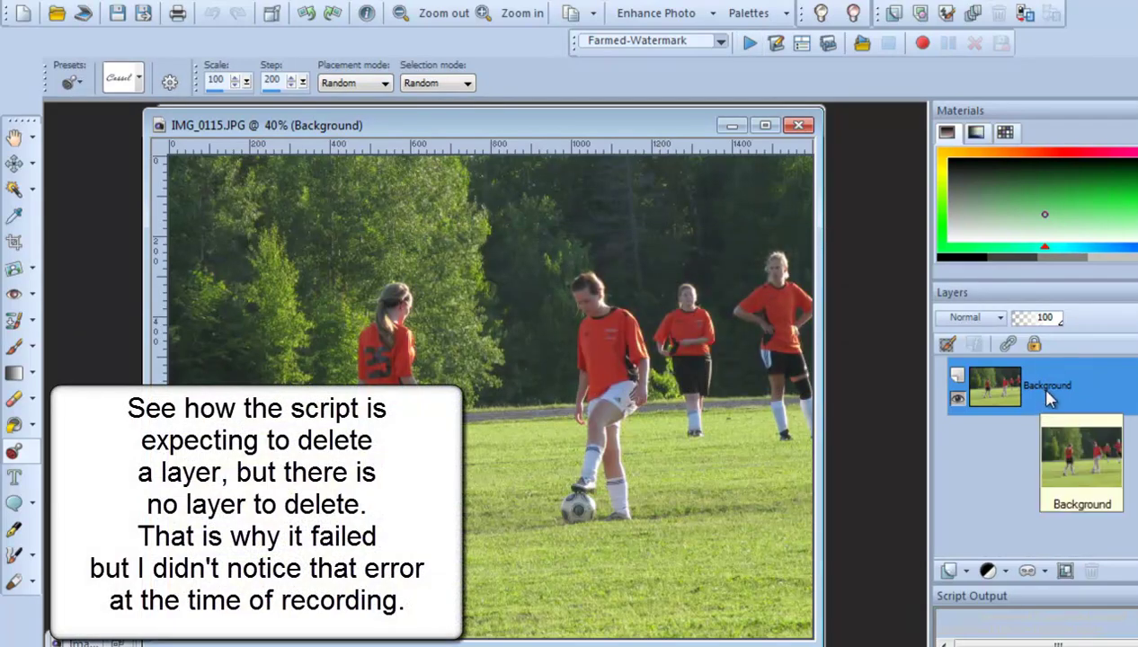
Promote the Background of IMG_0115.JPG to a raster layer and try running the Farmed-Watermark script again
{"action": "right_click", "coordinate": [1035, 386]}
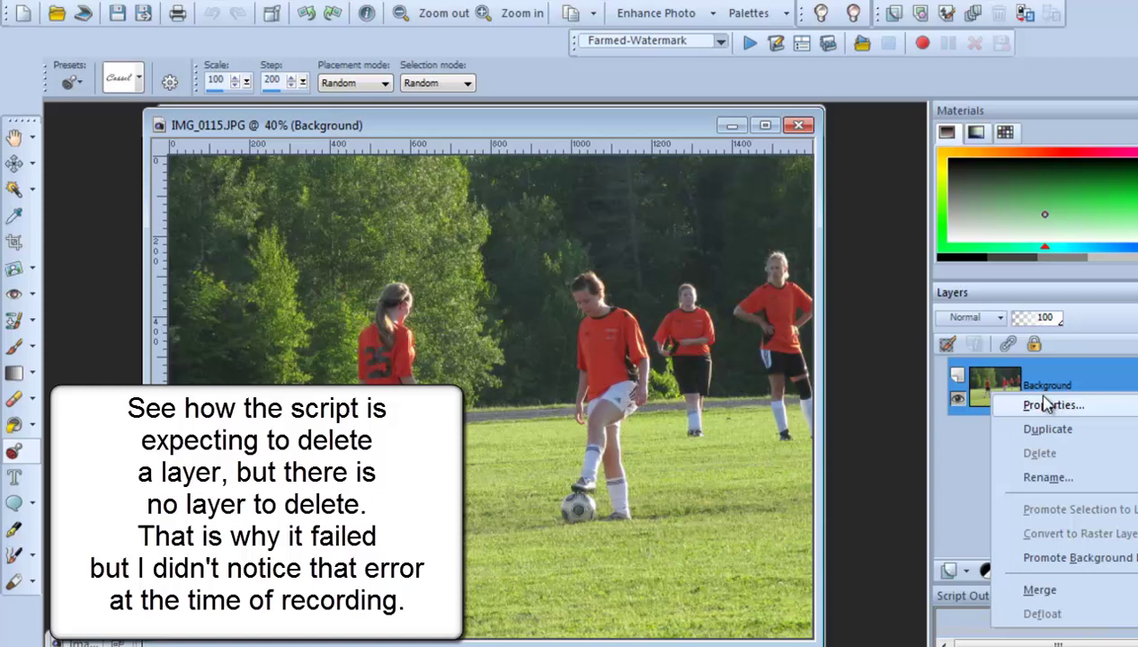
{"action": "left_click", "coordinate": [1043, 558]}
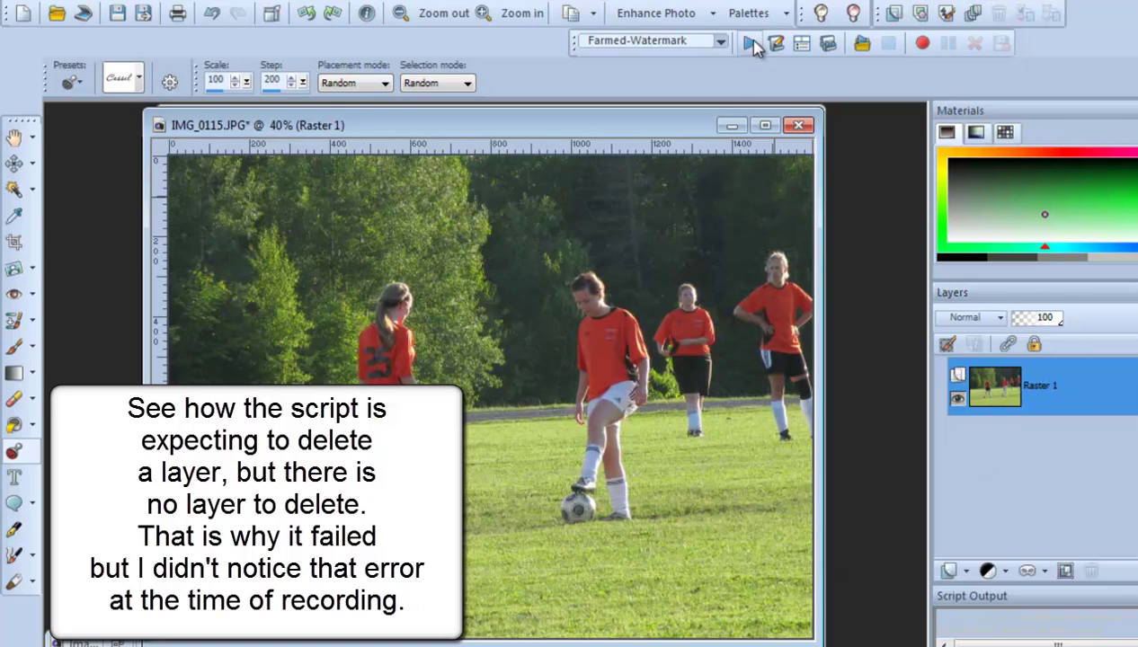
{"action": "left_click", "coordinate": [751, 43]}
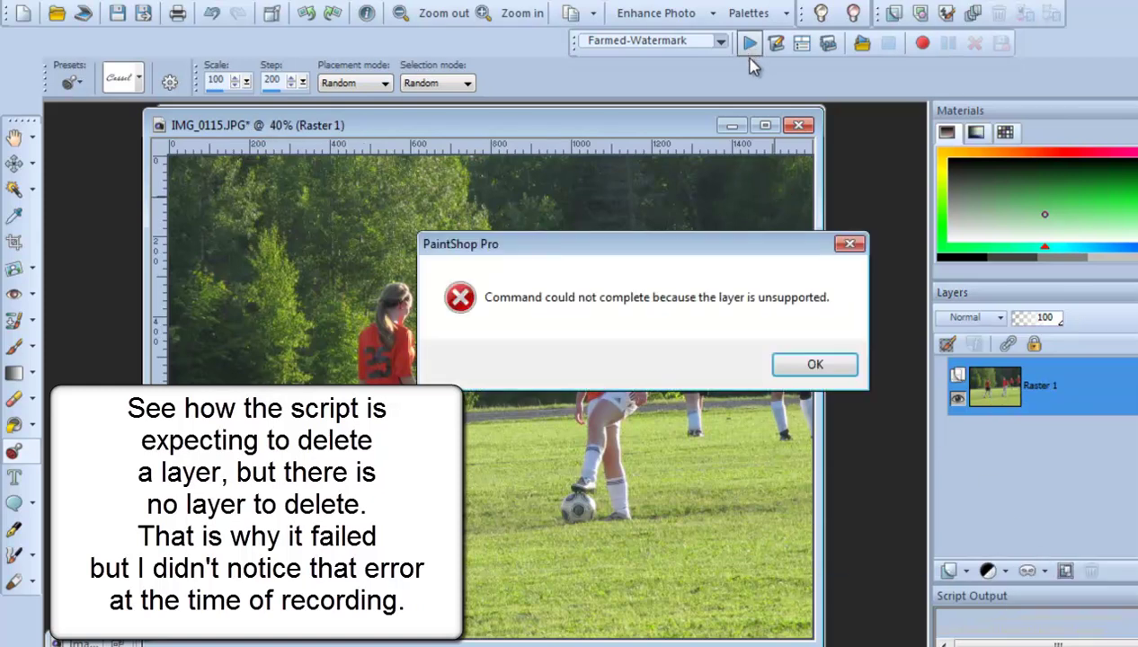
Dismiss the script error, shift the IMG_0115.JPG window aside and bring the bordered Image2 photo to the front
{"action": "left_click", "coordinate": [807, 372]}
{"action": "left_click_drag", "start_coordinate": [670, 127], "coordinate": [613, 129]}
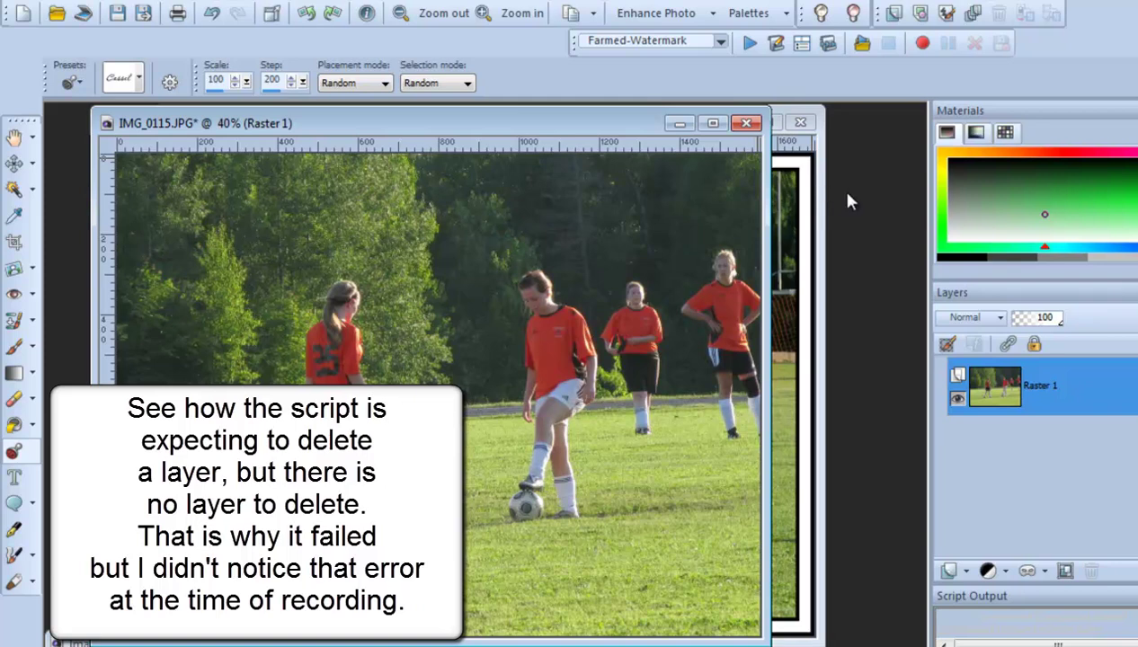
{"action": "left_click", "coordinate": [782, 146]}
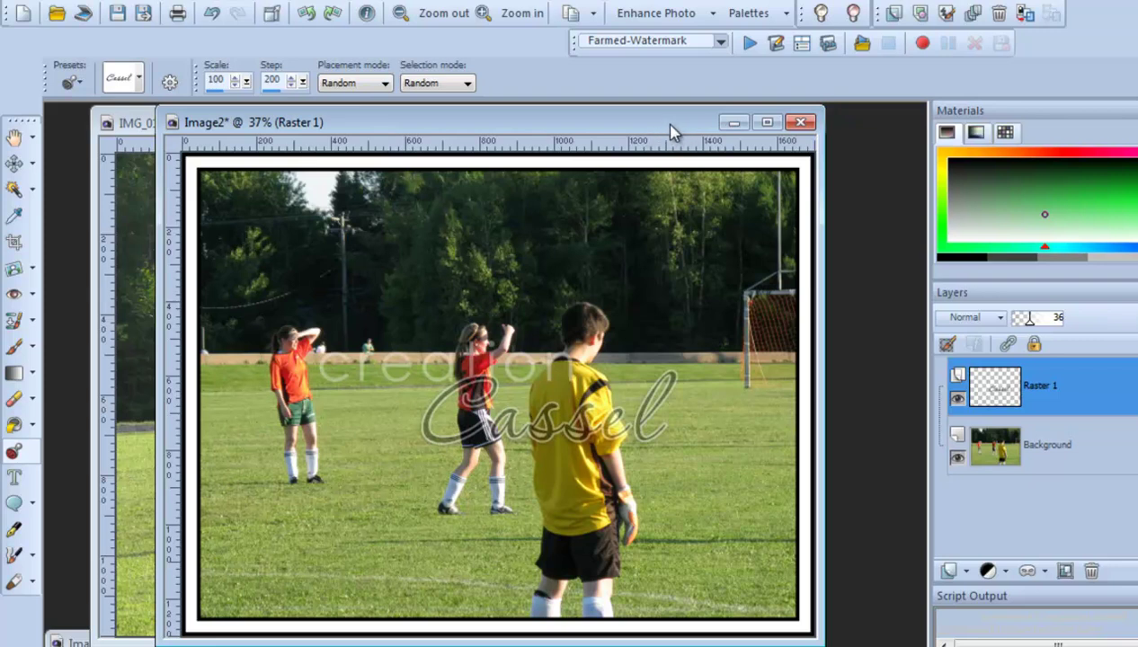
{"action": "left_click_drag", "start_coordinate": [676, 132], "coordinate": [716, 130]}
Undo the watermark and both borders on Image2, going back to the plain photo on its Background layer
{"action": "mouse_move", "coordinate": [1037, 403]}
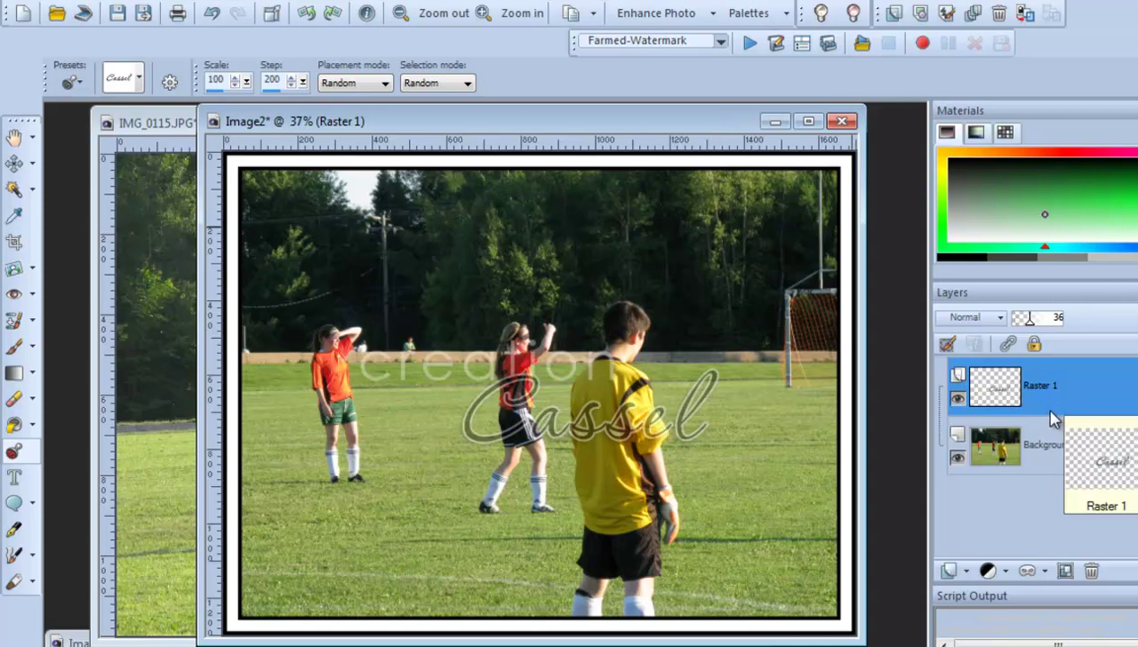
{"action": "mouse_move", "coordinate": [1037, 432]}
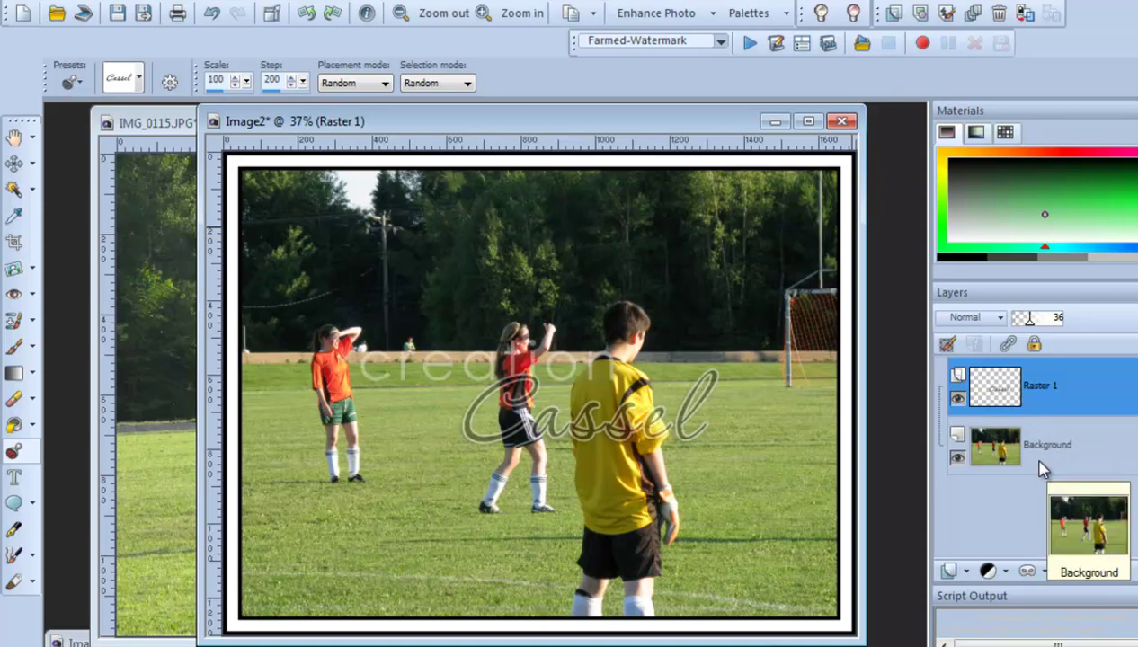
{"action": "key", "text": "ctrl+z"}
{"action": "key", "text": "ctrl+z"}
{"action": "key", "text": "ctrl+z"}
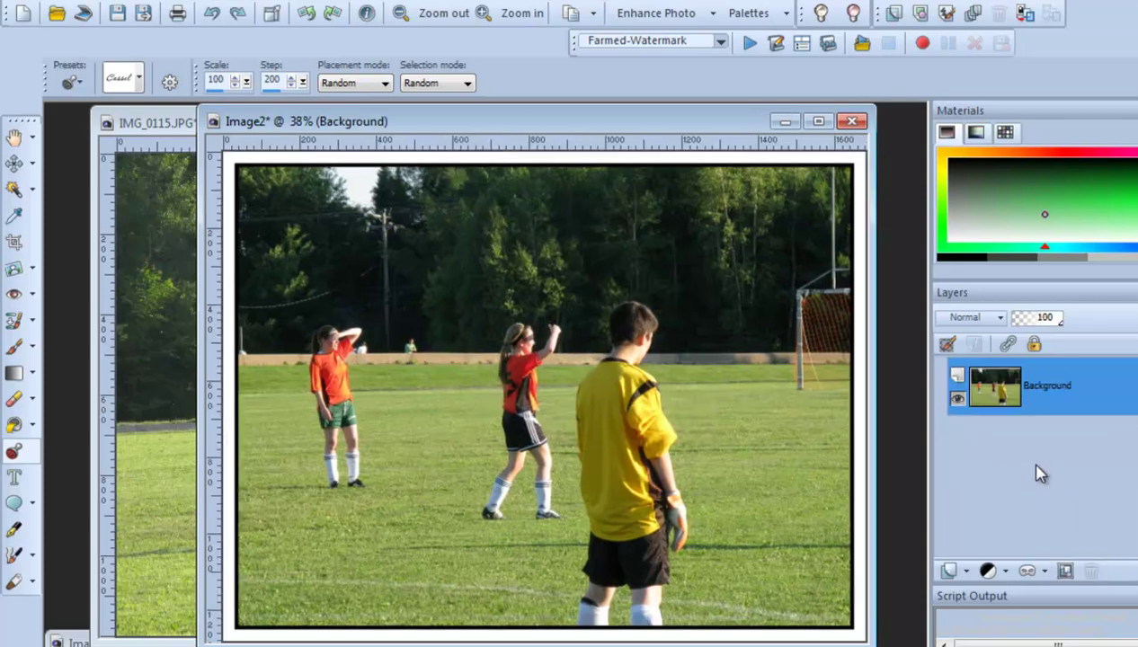
{"action": "key", "text": "ctrl+z"}
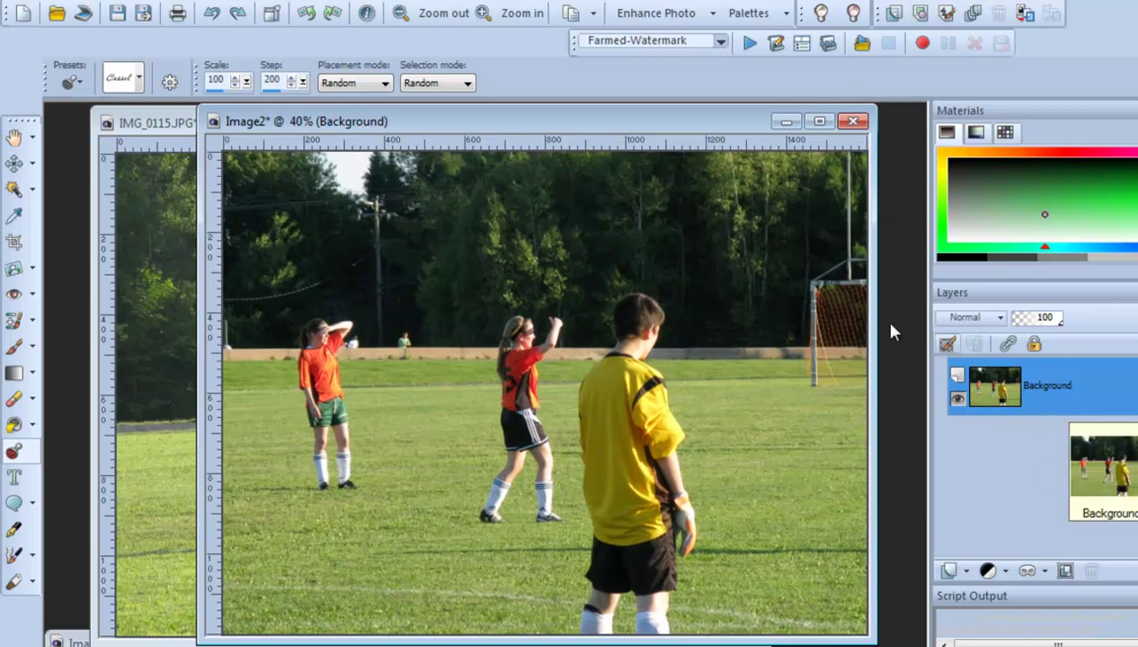
Try to run the Farmed-Watermark script on the borderless Image2 photo and reposition its window
{"action": "left_click_drag", "start_coordinate": [643, 123], "coordinate": [672, 131]}
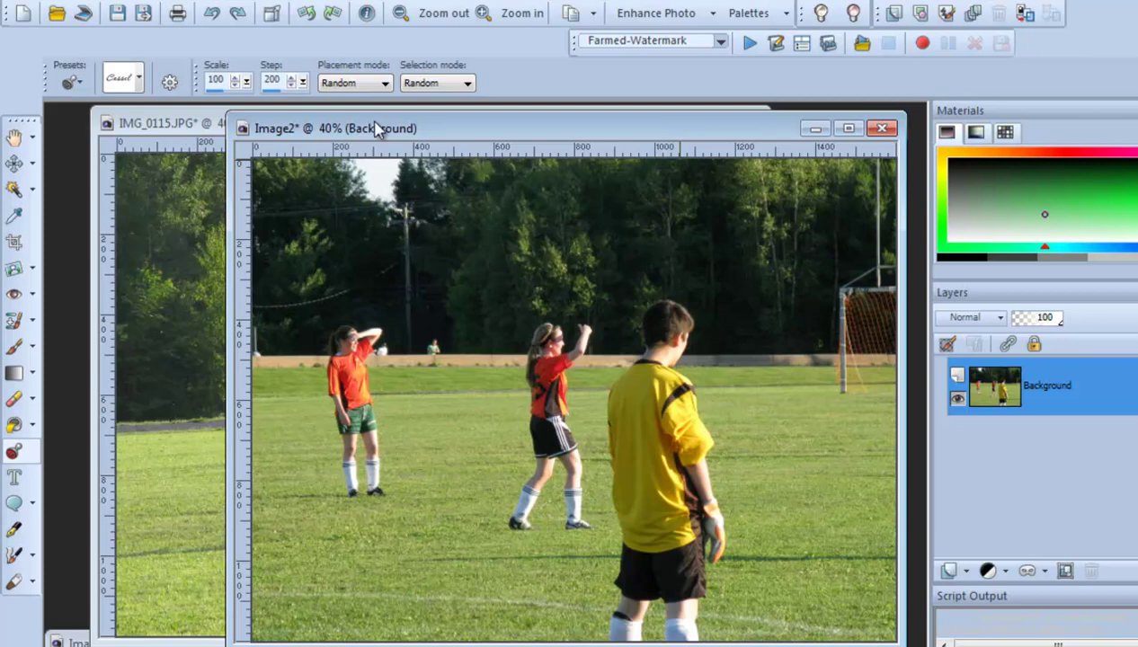
{"action": "left_click", "coordinate": [748, 43]}
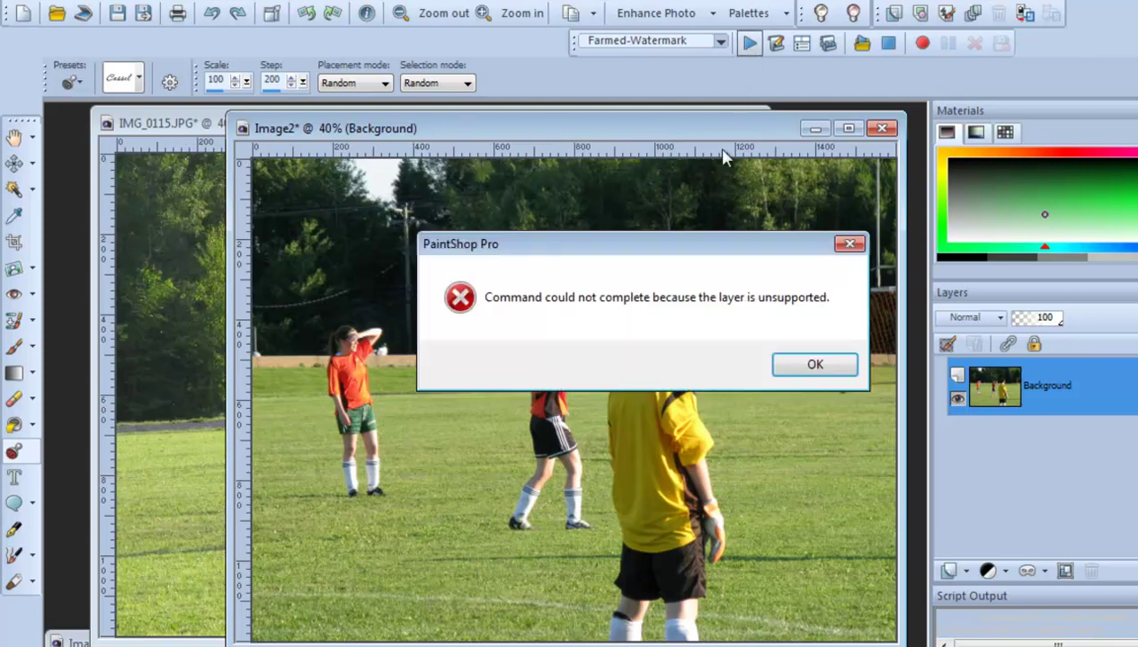
{"action": "left_click", "coordinate": [804, 368]}
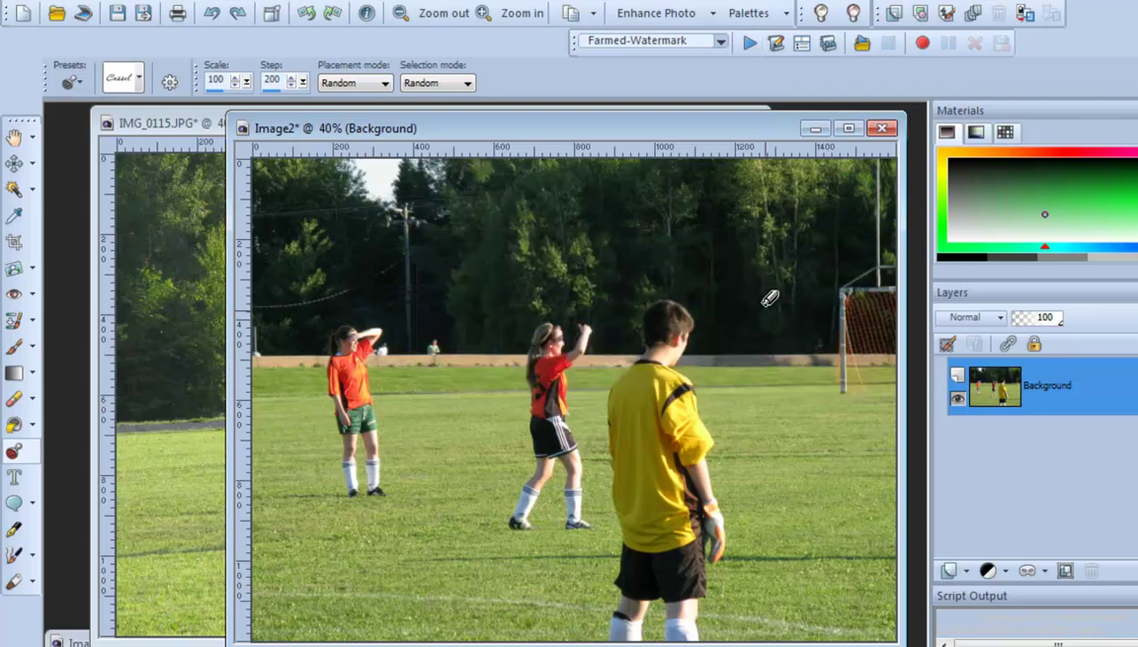
{"action": "left_click_drag", "start_coordinate": [724, 136], "coordinate": [719, 135]}
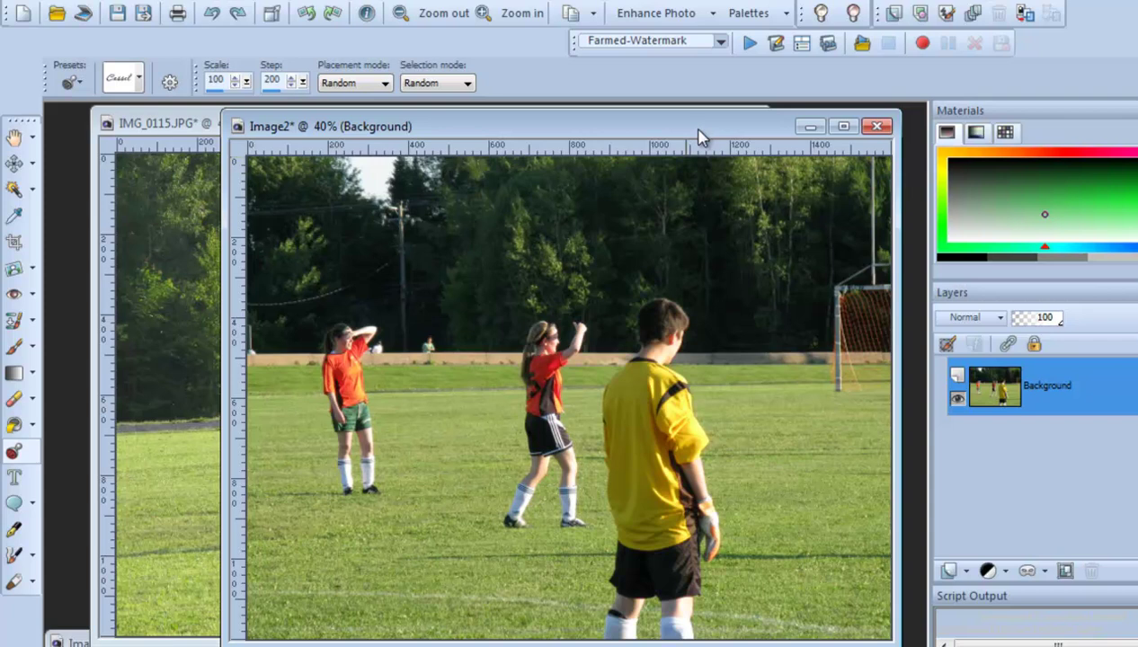
{"action": "left_click_drag", "start_coordinate": [699, 135], "coordinate": [689, 133]}
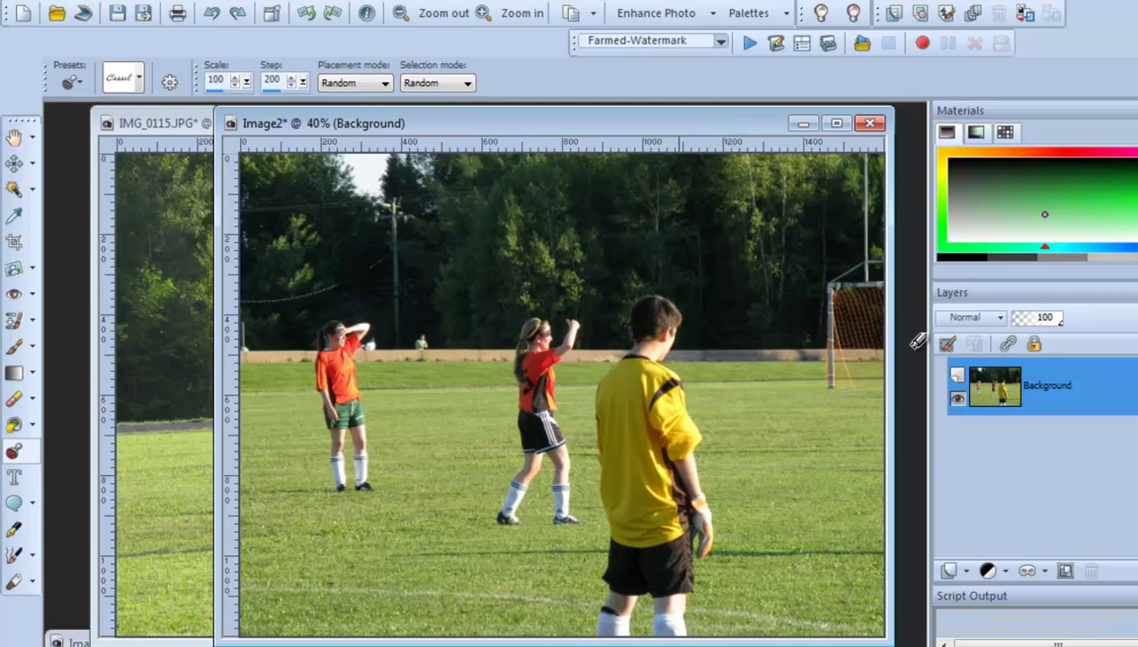
{"action": "left_click", "coordinate": [955, 571]}
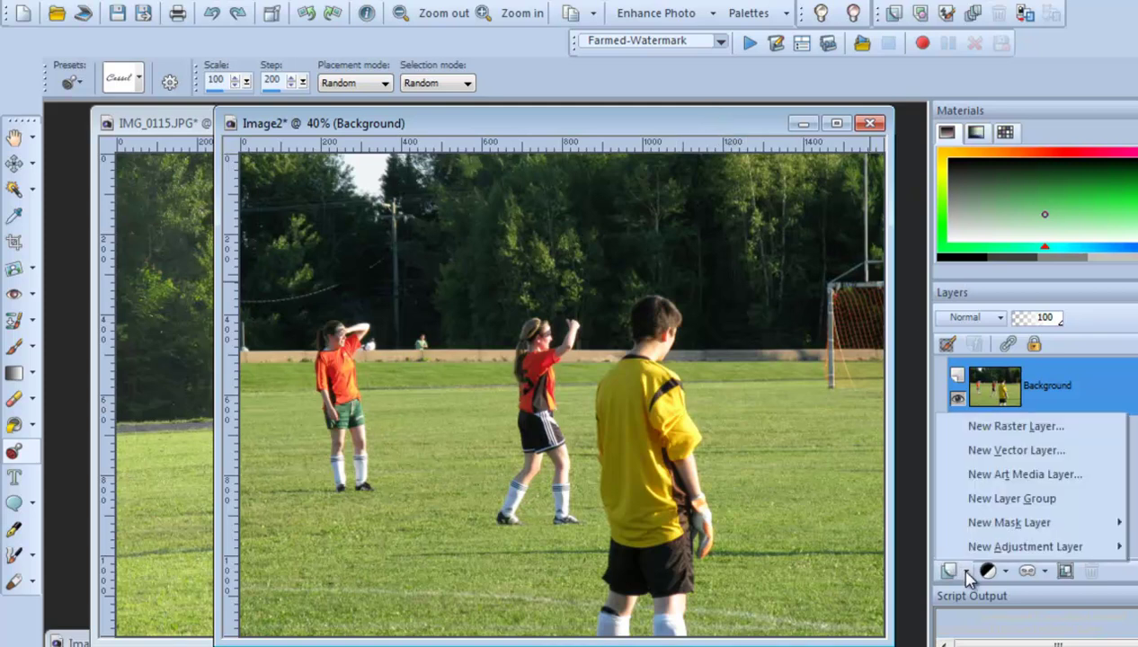
{"action": "left_click", "coordinate": [972, 426]}
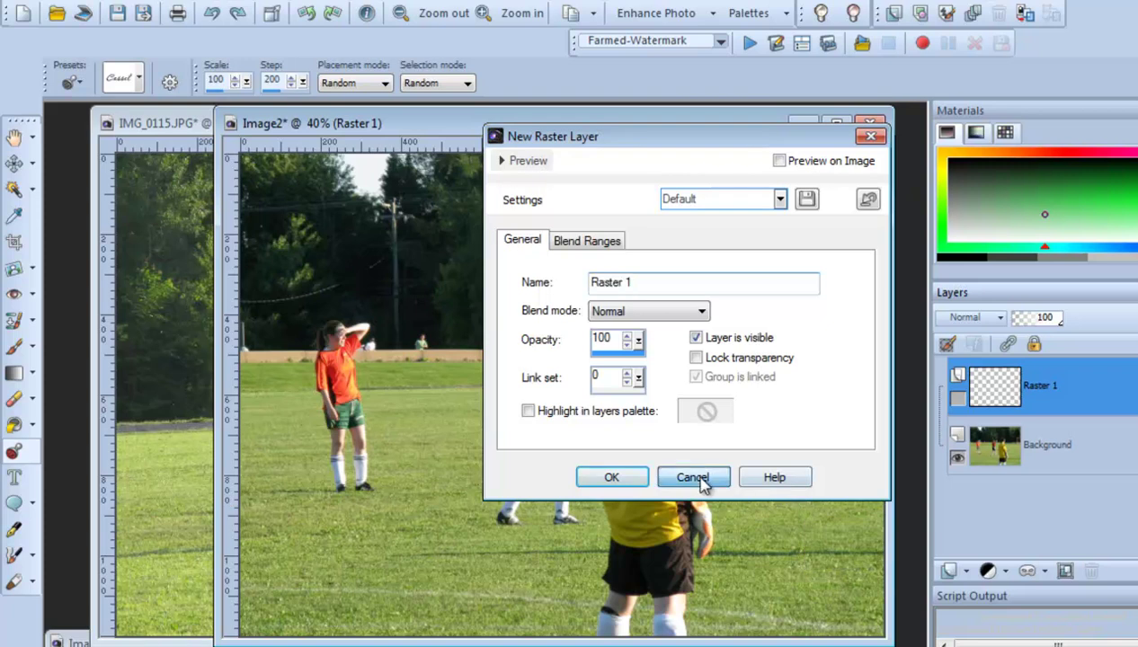
{"action": "left_click", "coordinate": [692, 477]}
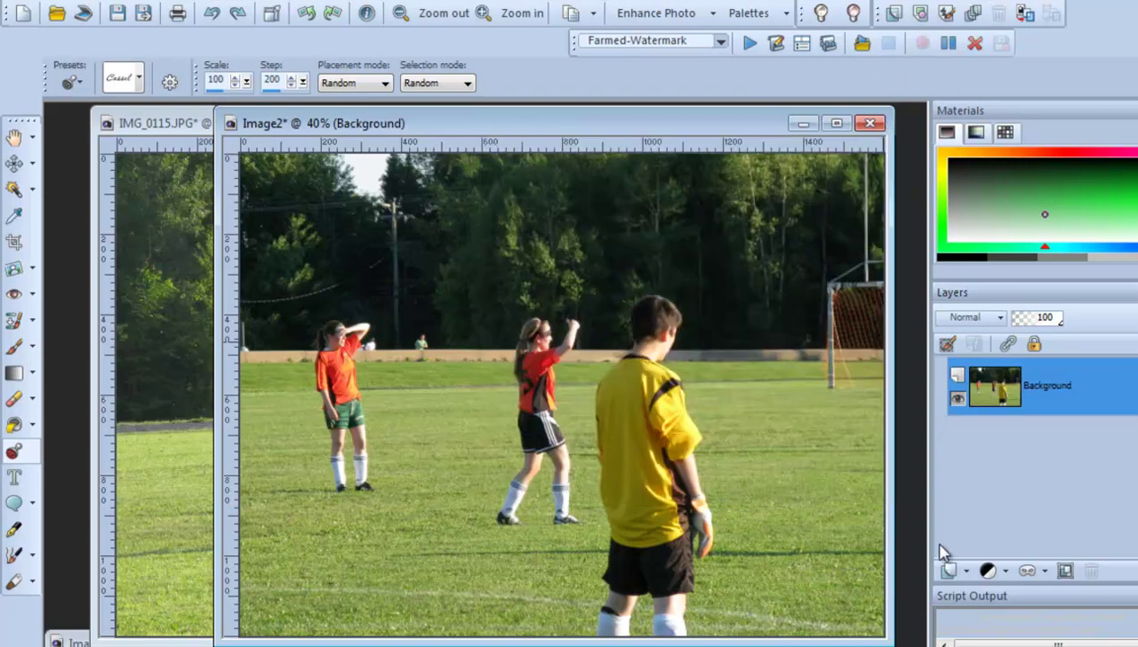
While recording a new script, stamp the Cassel logo tube near the centre of Image2 on a new raster layer with opacity 48
{"action": "left_click", "coordinate": [955, 572]}
{"action": "left_click", "coordinate": [992, 429]}
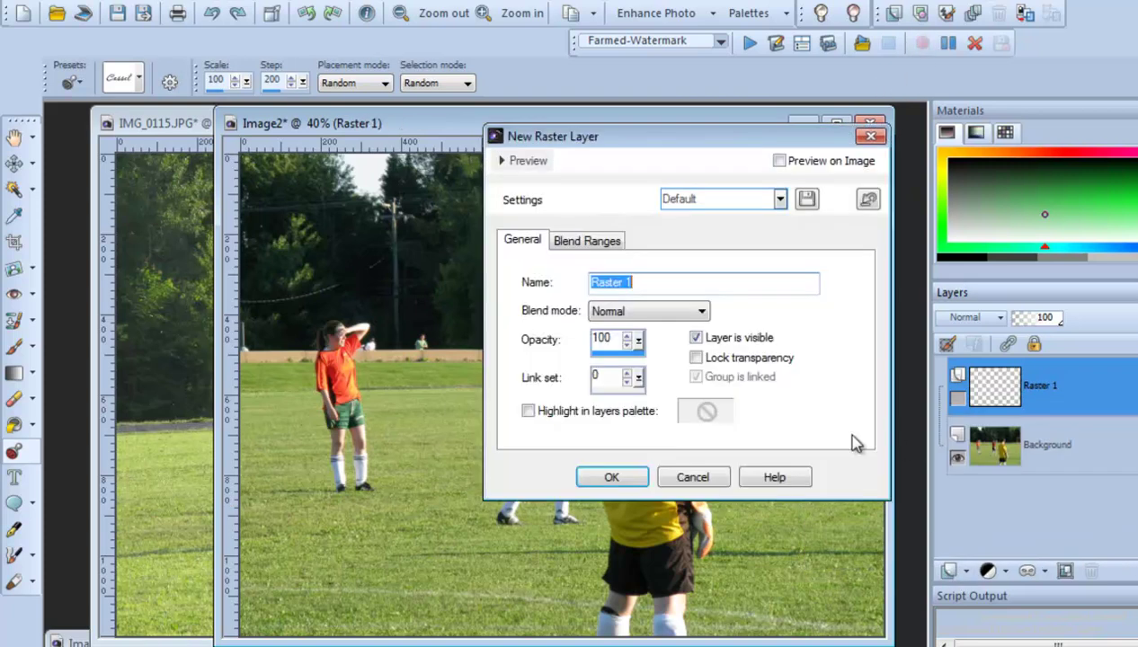
{"action": "left_click", "coordinate": [613, 475]}
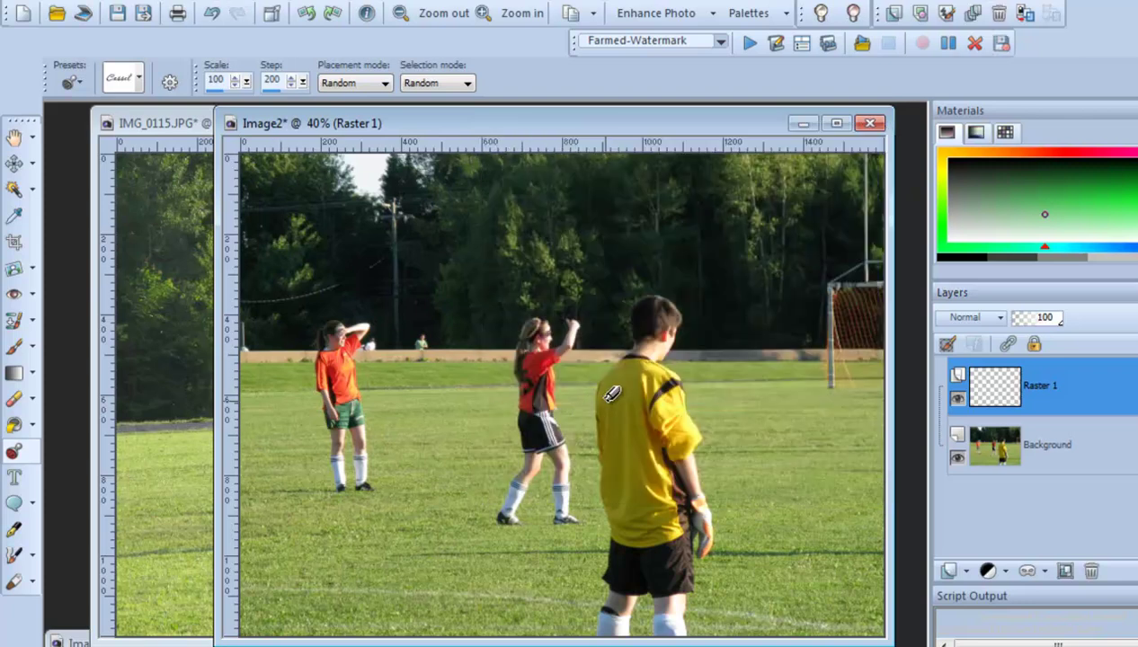
{"action": "left_click", "coordinate": [592, 376]}
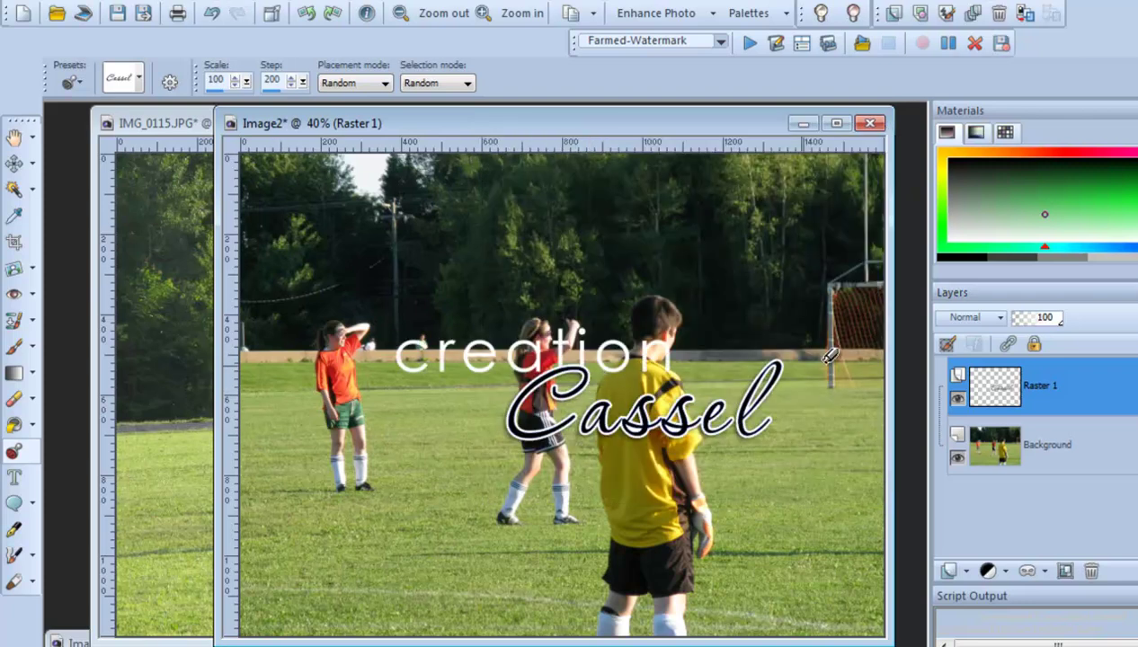
{"action": "left_click", "coordinate": [1036, 320]}
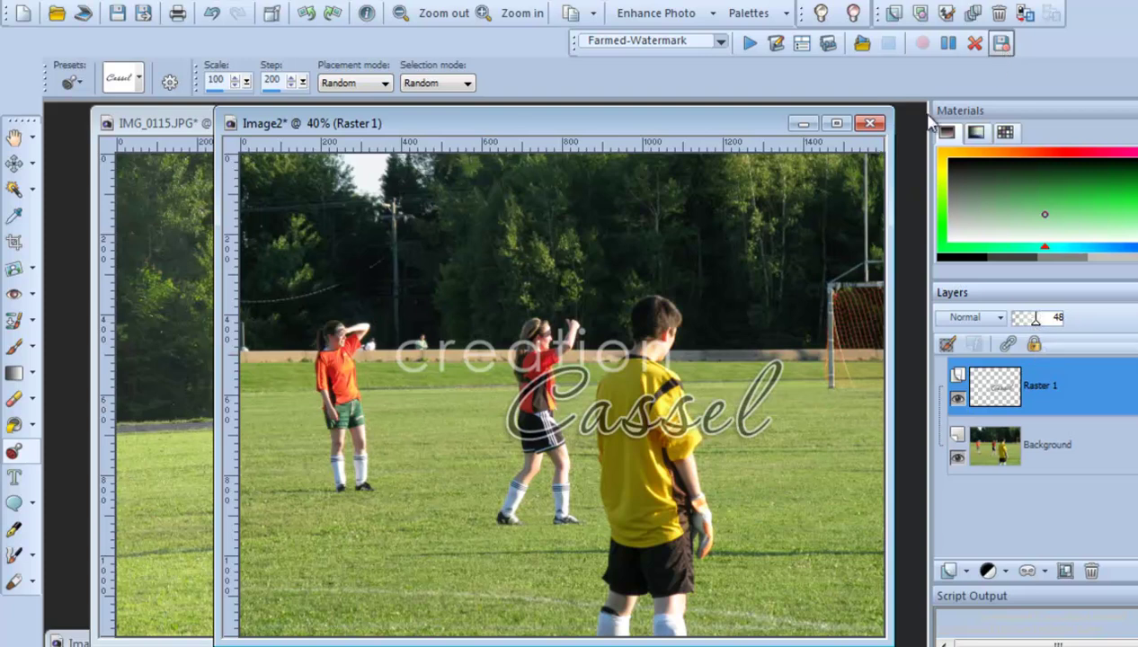
Save the recorded script as Watermark.PspScript in the Scripts-Restricted folder
{"action": "left_click_drag", "start_coordinate": [557, 375], "coordinate": [529, 374]}
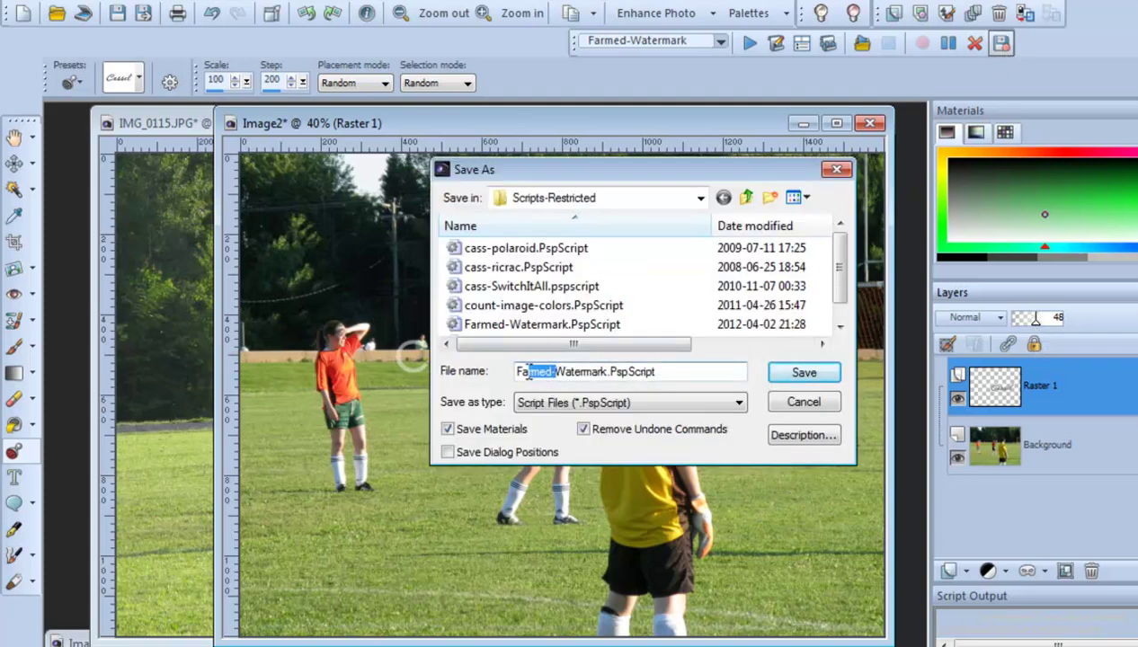
{"action": "key", "text": "BackSpace"}
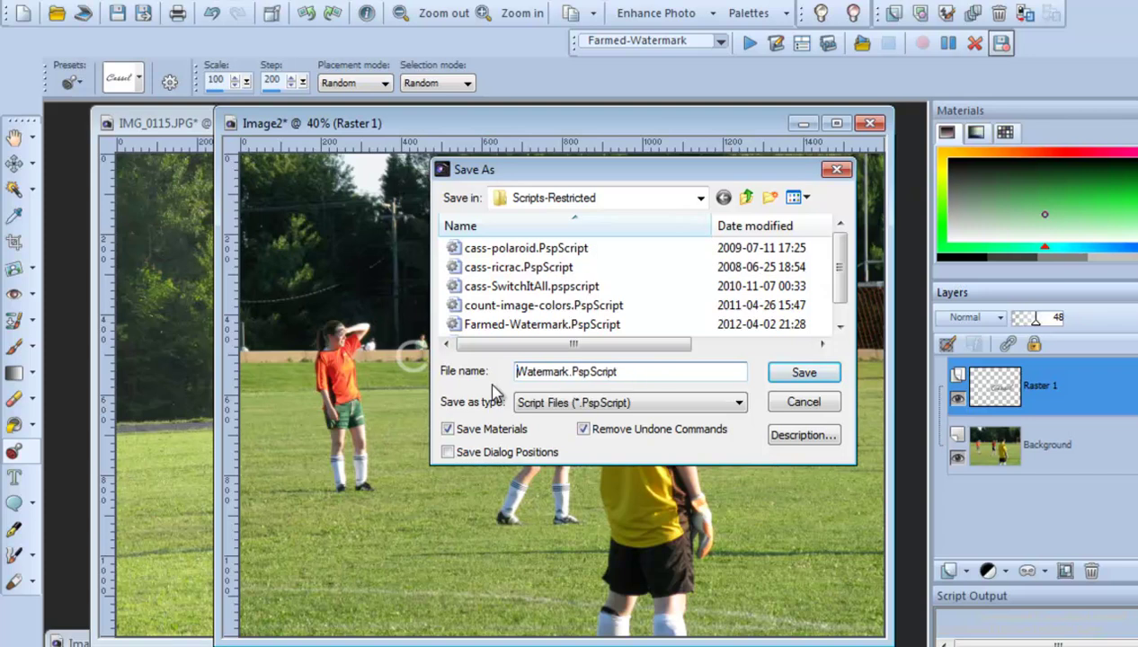
{"action": "left_click", "coordinate": [804, 374]}
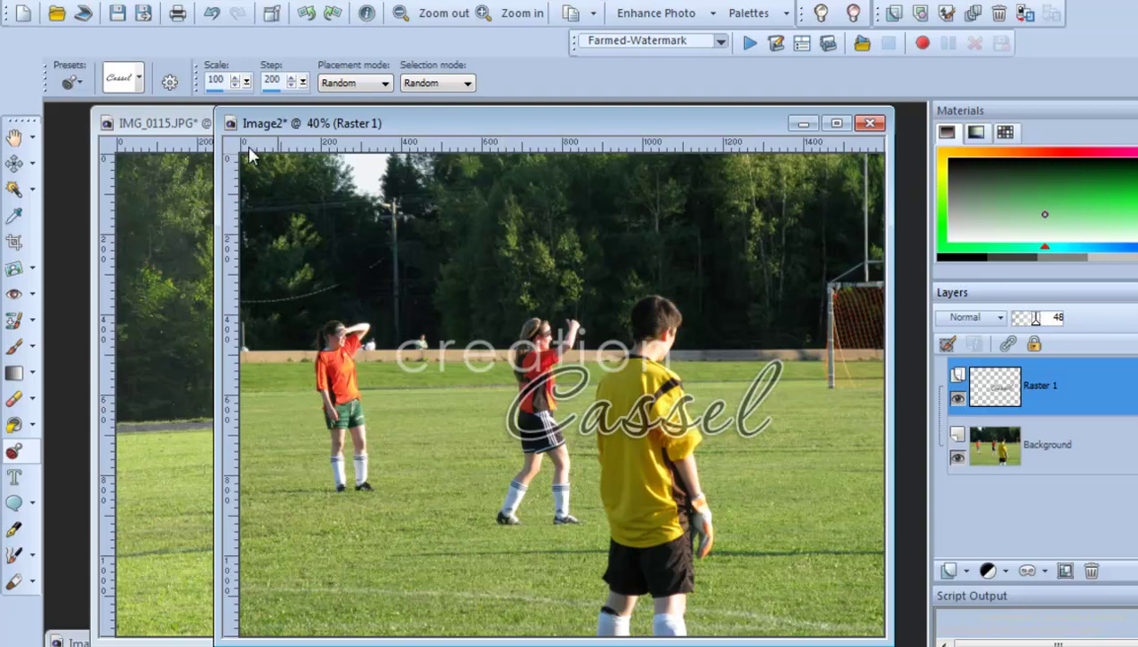
Run the Watermark script on IMG_0115.JPG and shift that photo's window slightly aside
{"action": "left_click", "coordinate": [193, 123]}
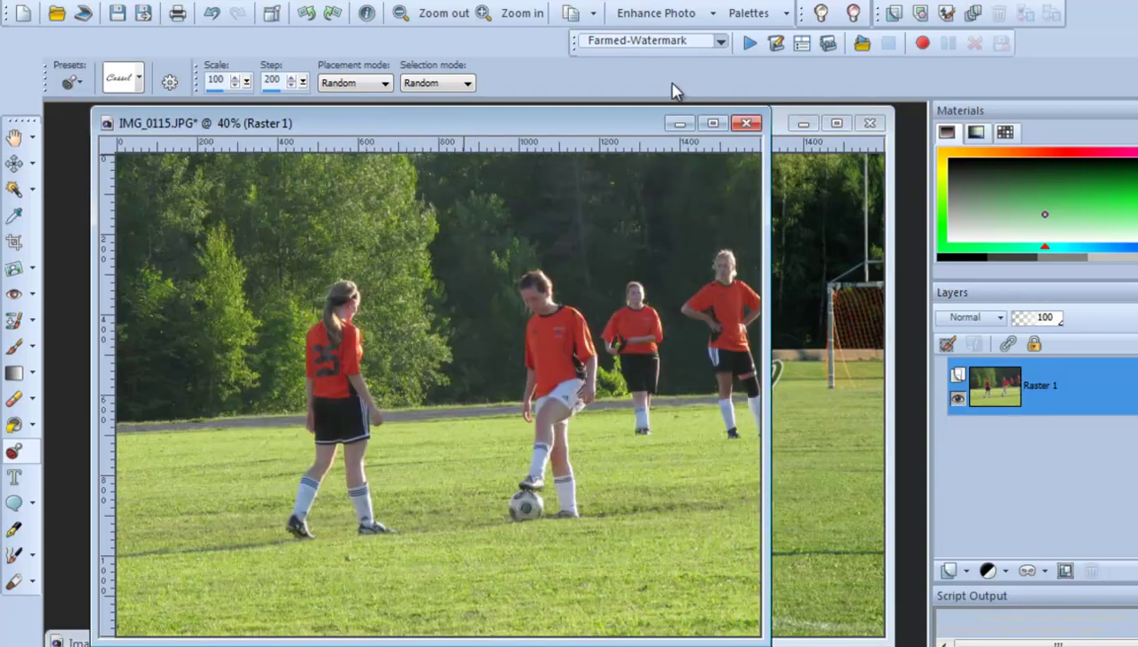
{"action": "left_click", "coordinate": [721, 41]}
{"action": "left_click_drag", "start_coordinate": [766, 252], "coordinate": [769, 355]}
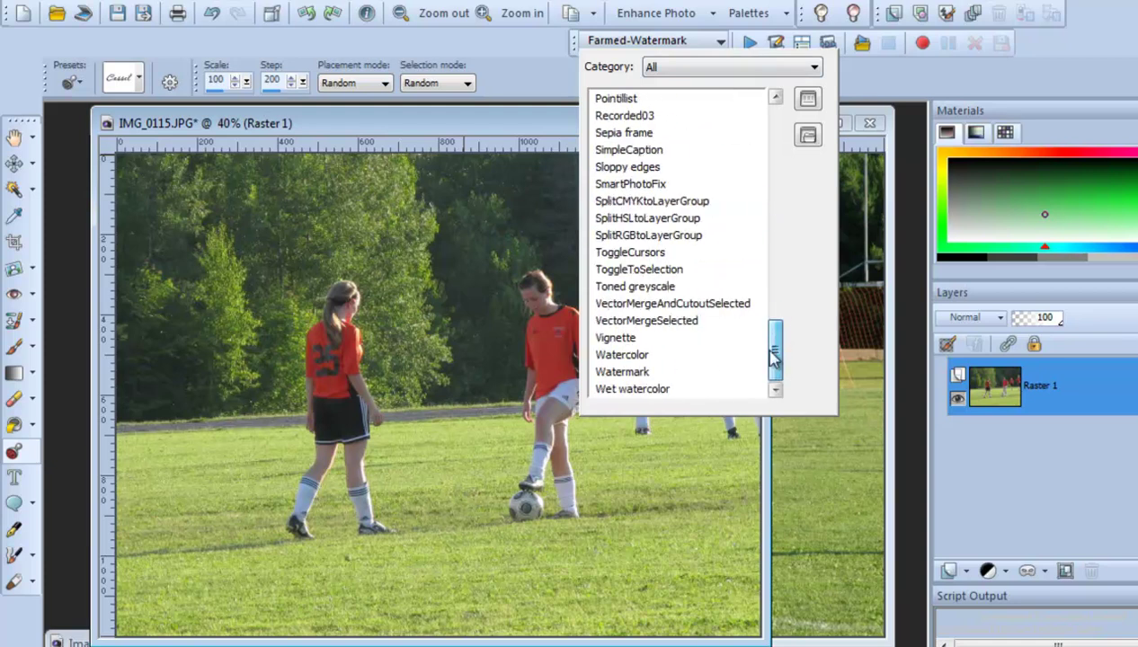
{"action": "left_click", "coordinate": [717, 381]}
{"action": "left_click", "coordinate": [749, 43]}
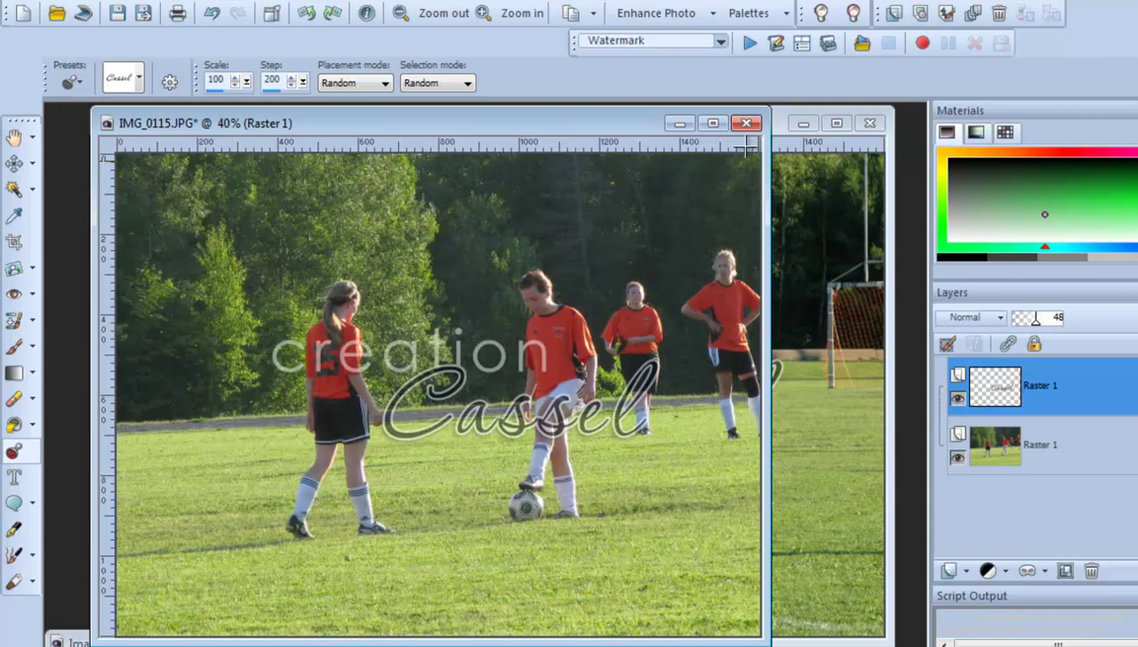
{"action": "left_click_drag", "start_coordinate": [600, 130], "coordinate": [623, 128]}
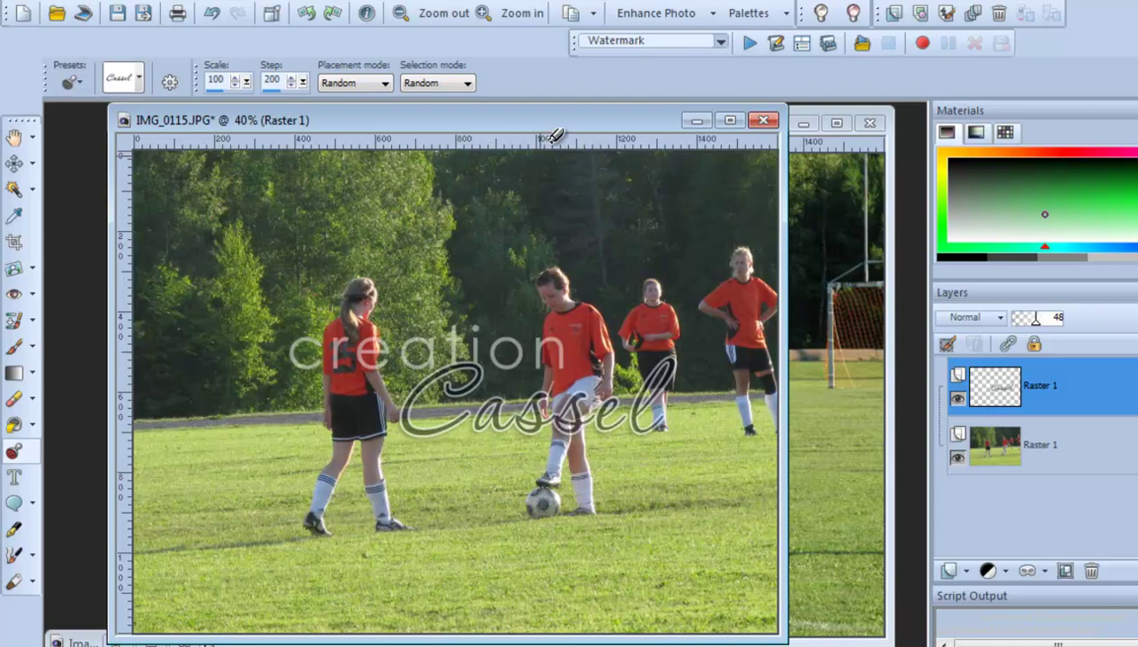
{"action": "left_click_drag", "start_coordinate": [562, 123], "coordinate": [578, 123]}
Open the soccer photo IMG_0118.JPG and run the Watermark script on it
{"action": "left_click", "coordinate": [56, 13]}
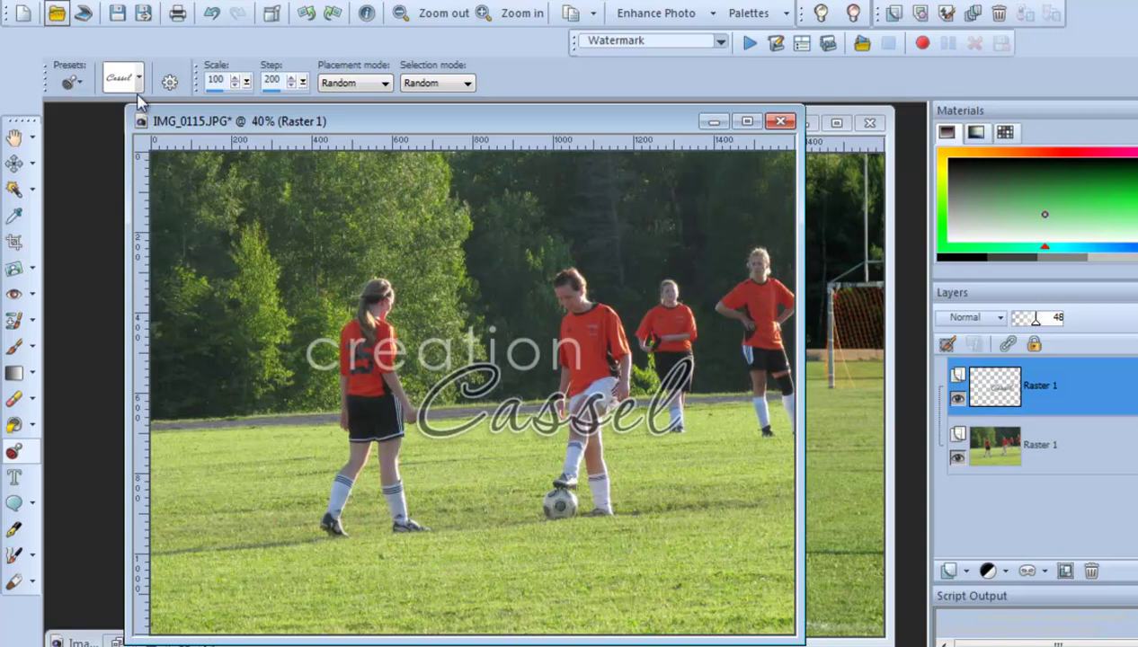
{"action": "double_click", "coordinate": [629, 286]}
{"action": "left_click_drag", "start_coordinate": [591, 135], "coordinate": [600, 132]}
{"action": "left_click", "coordinate": [749, 42]}
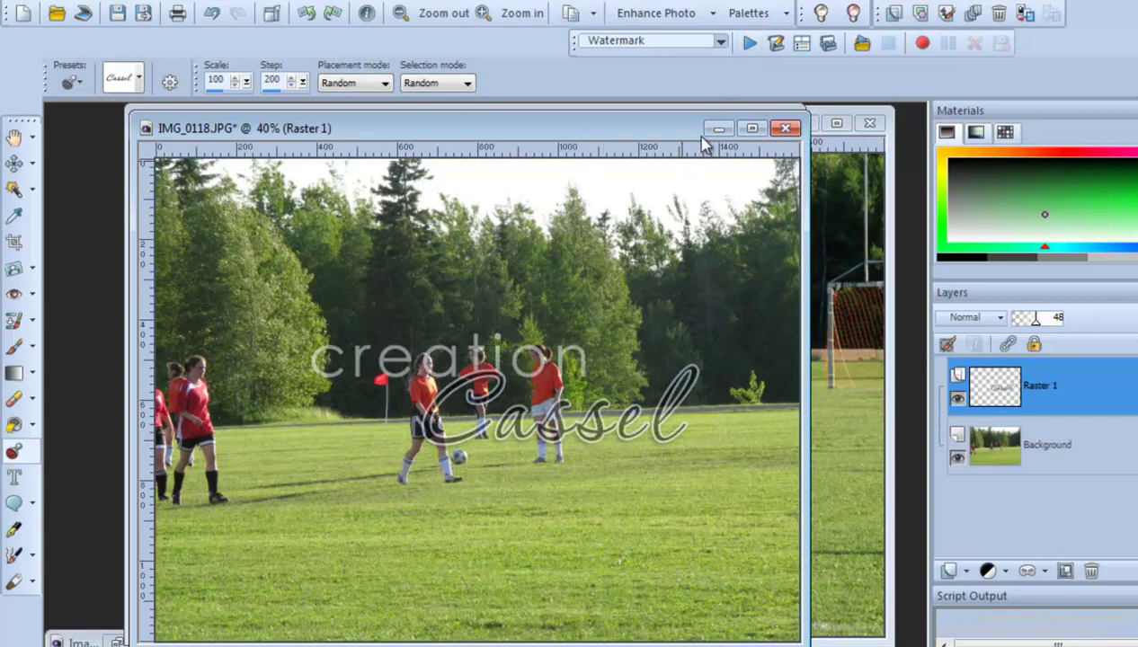
Close IMG_0118.JPG and IMG_0115.JPG, and move the Image2 window aside to free workspace
{"action": "left_click", "coordinate": [784, 127]}
{"action": "left_click", "coordinate": [781, 124]}
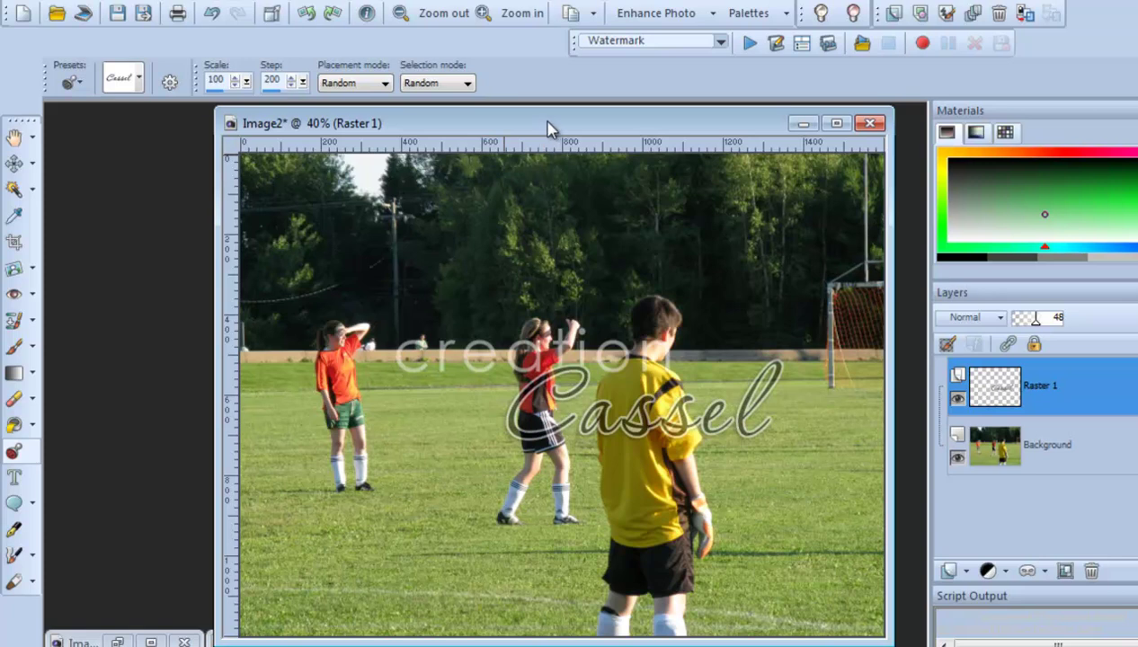
{"action": "left_click_drag", "start_coordinate": [549, 127], "coordinate": [614, 114]}
Restore the minimised sunset photo Image1, fit its window to the whole image and place it over Image2
{"action": "left_click", "coordinate": [90, 640]}
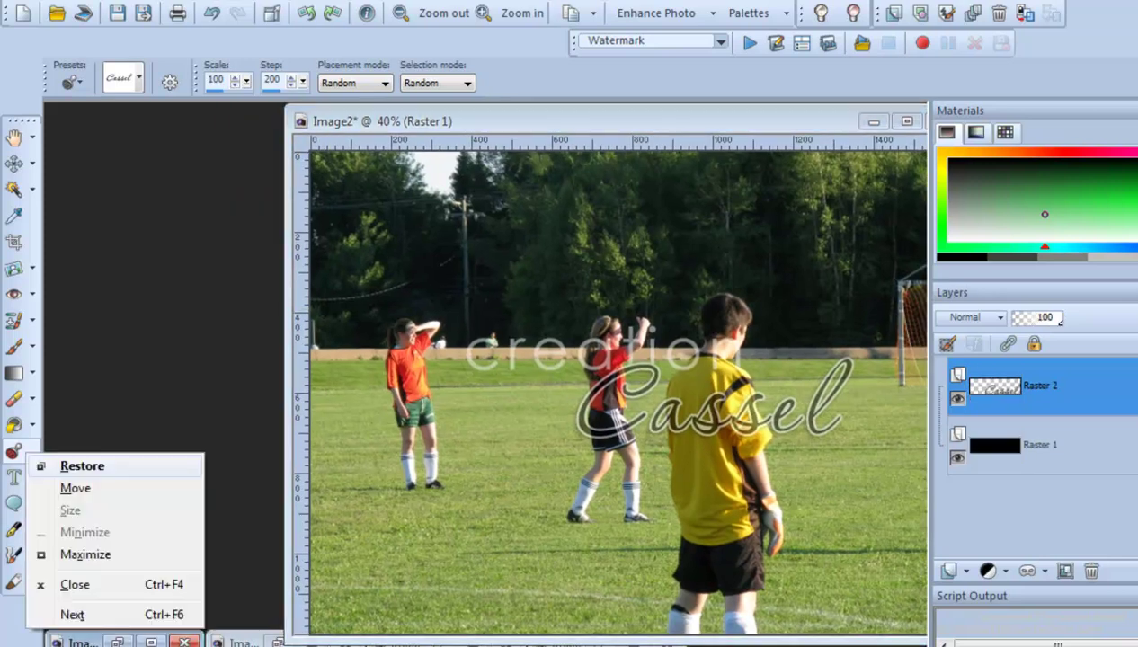
{"action": "left_click", "coordinate": [238, 641]}
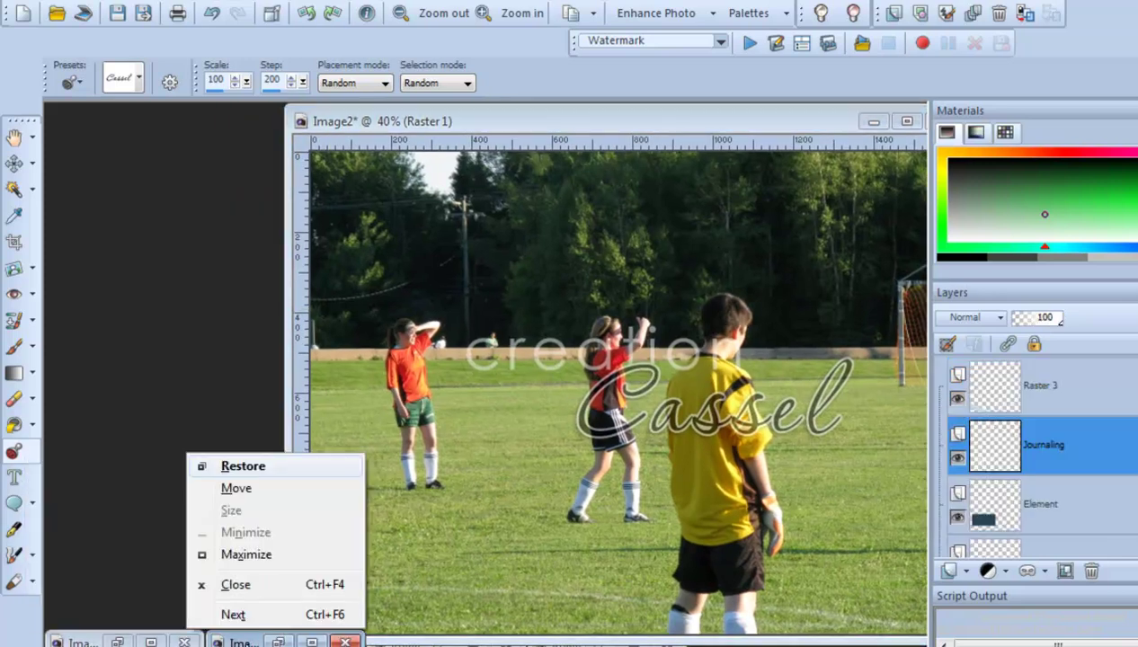
{"action": "left_click", "coordinate": [403, 641]}
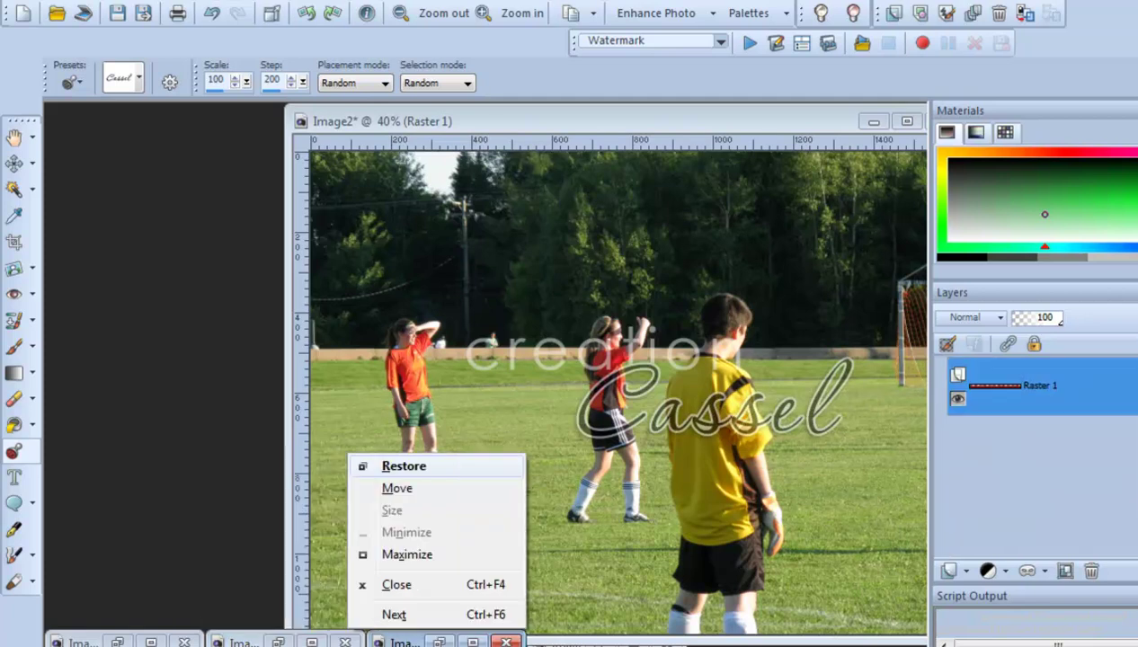
{"action": "left_click", "coordinate": [564, 642]}
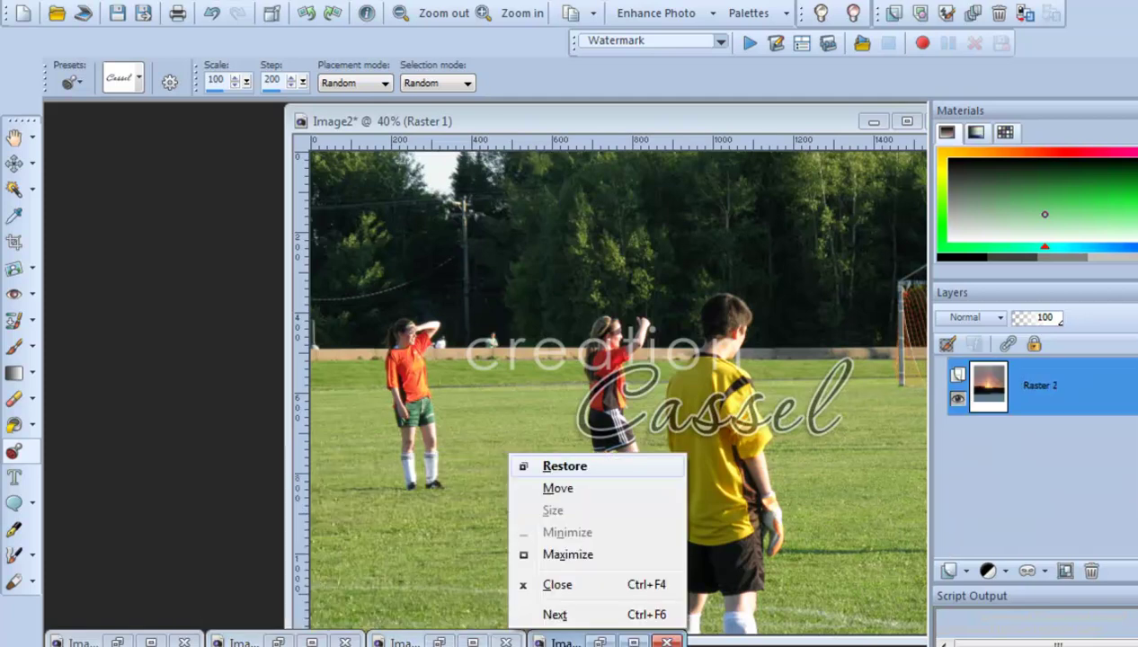
{"action": "left_click", "coordinate": [596, 642]}
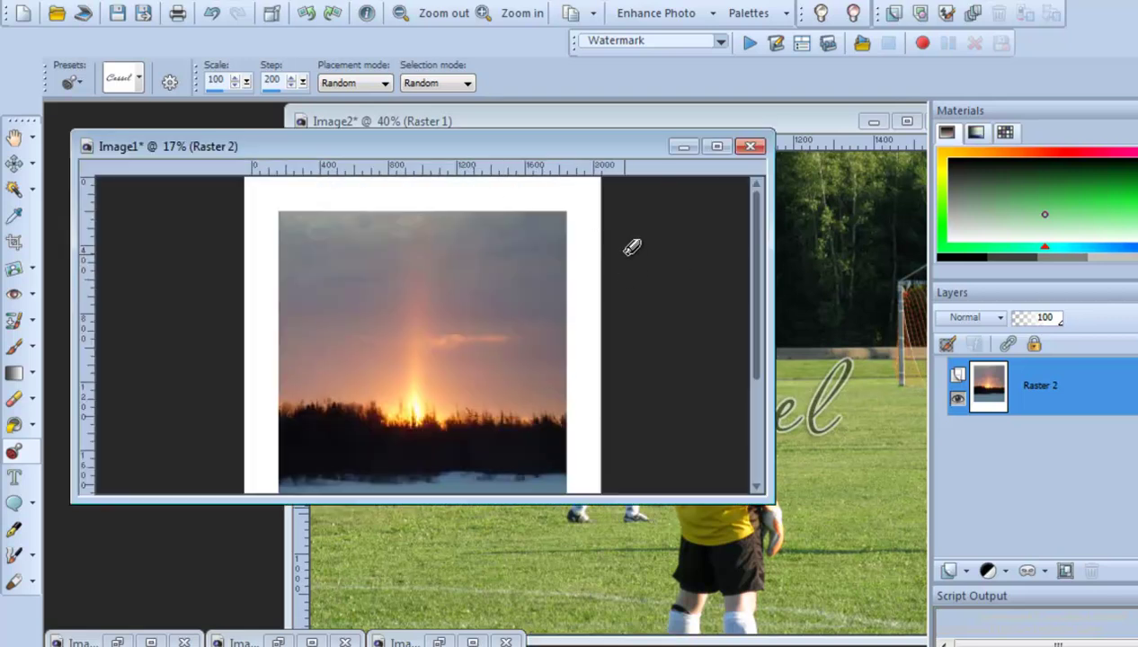
{"action": "key", "text": "ctrl+w"}
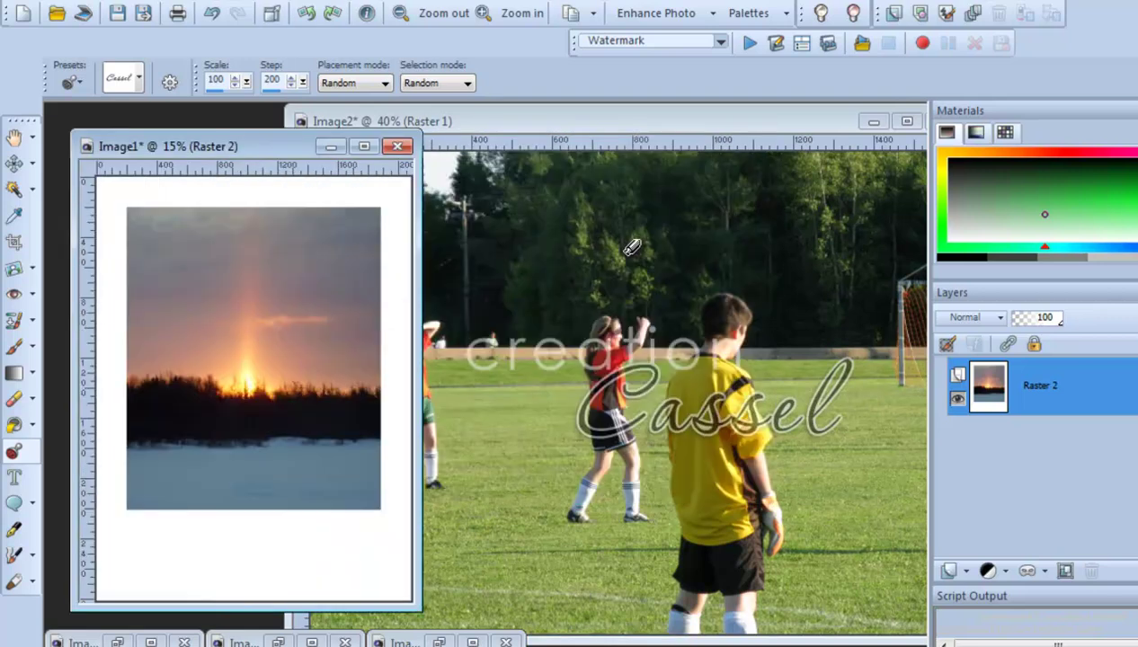
{"action": "left_click_drag", "start_coordinate": [277, 155], "coordinate": [491, 133]}
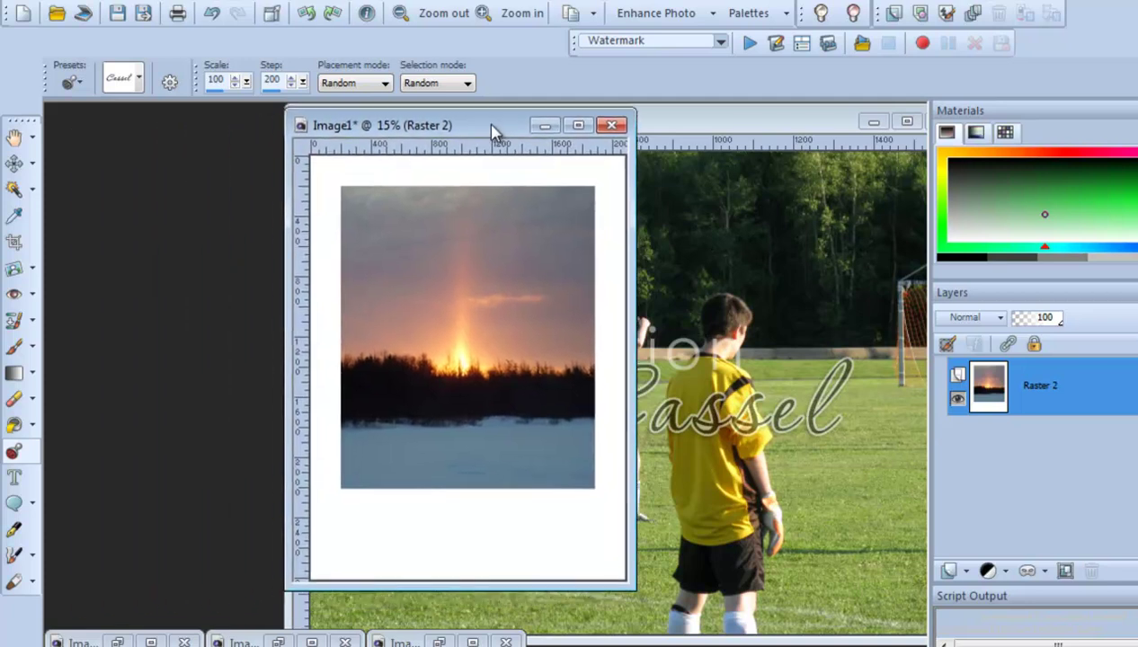
Run the Watermark script on the framed sunset photo Image1 and shift the Image1 and Image2 windows apart
{"action": "left_click", "coordinate": [750, 43]}
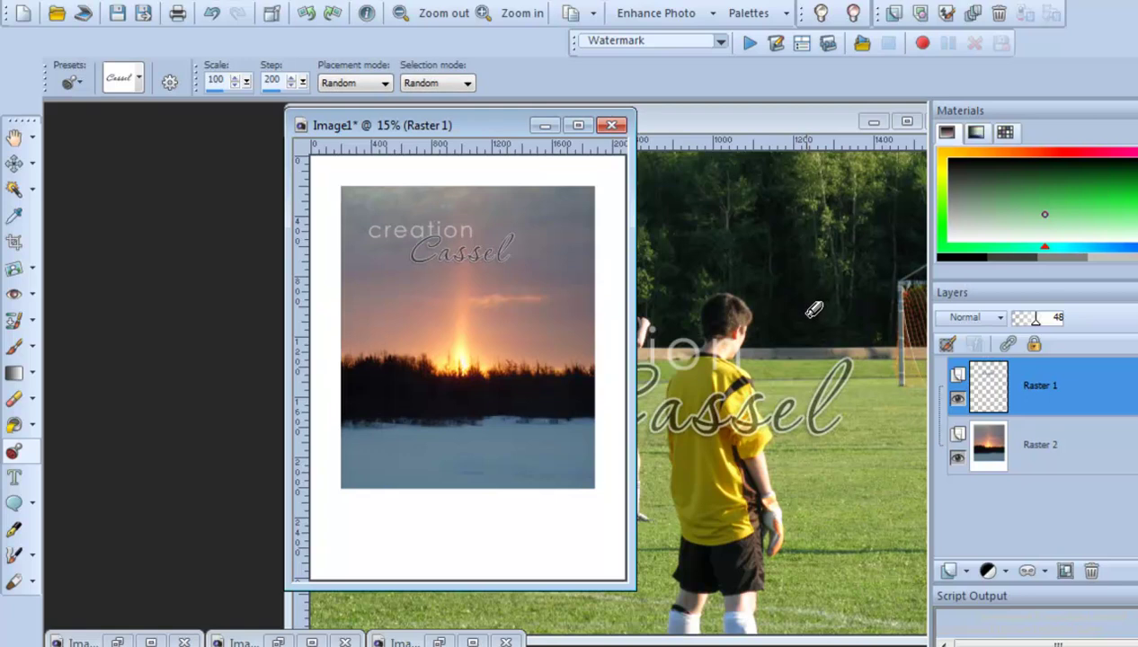
{"action": "left_click_drag", "start_coordinate": [479, 142], "coordinate": [323, 136]}
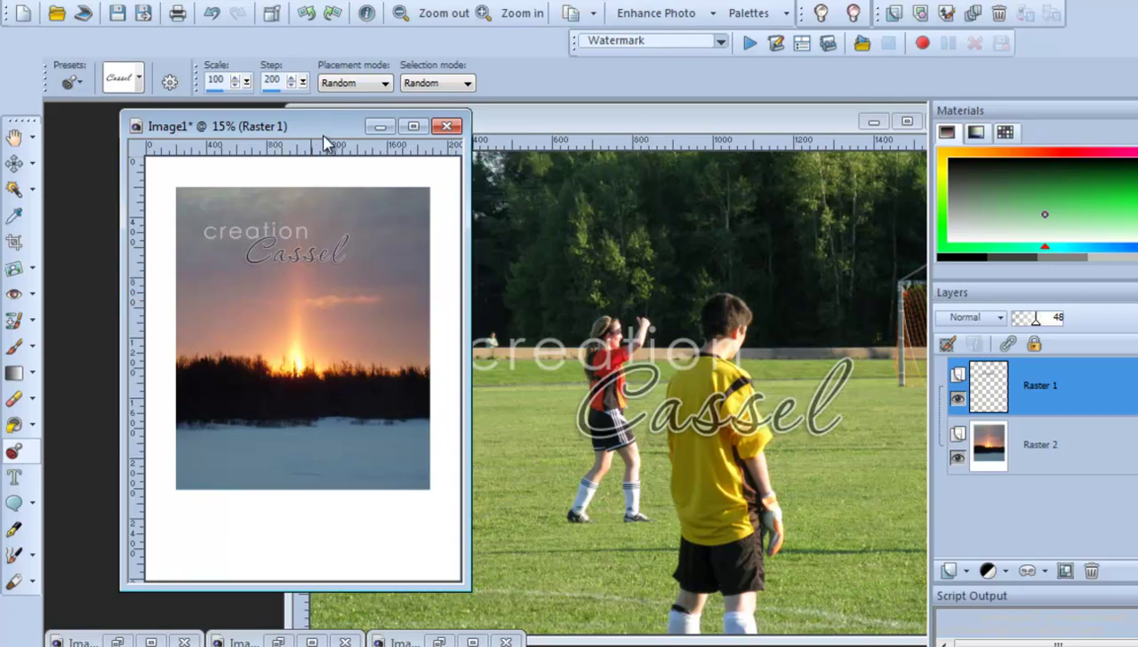
{"action": "left_click_drag", "start_coordinate": [328, 133], "coordinate": [305, 131]}
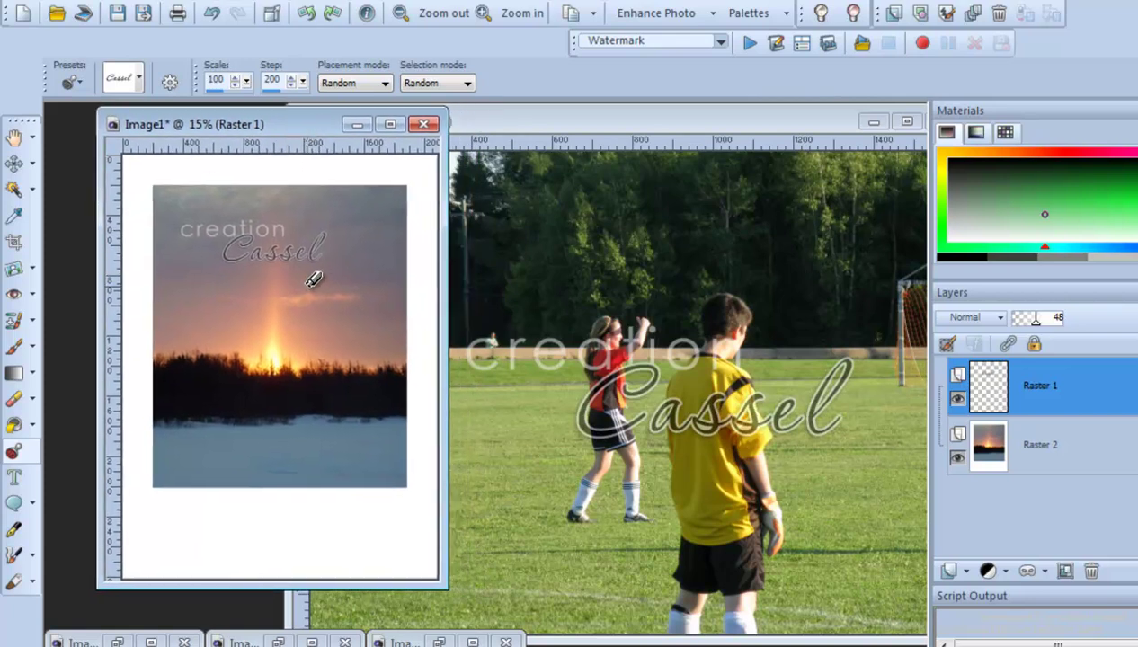
{"action": "left_click_drag", "start_coordinate": [638, 121], "coordinate": [540, 128]}
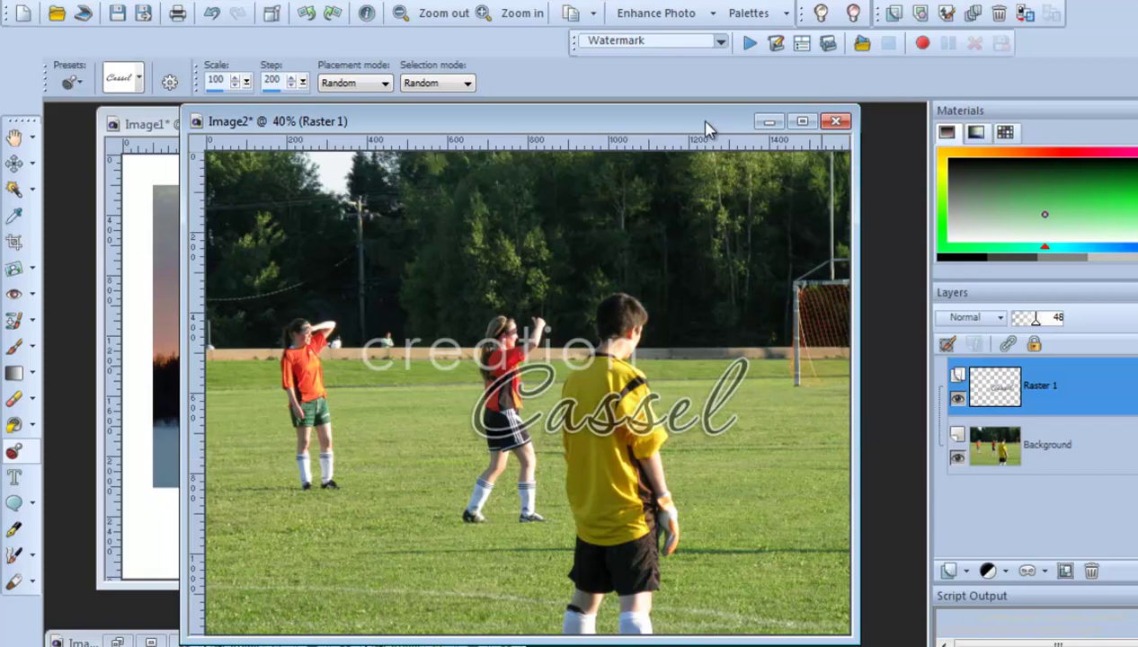
{"action": "left_click_drag", "start_coordinate": [710, 129], "coordinate": [733, 130]}
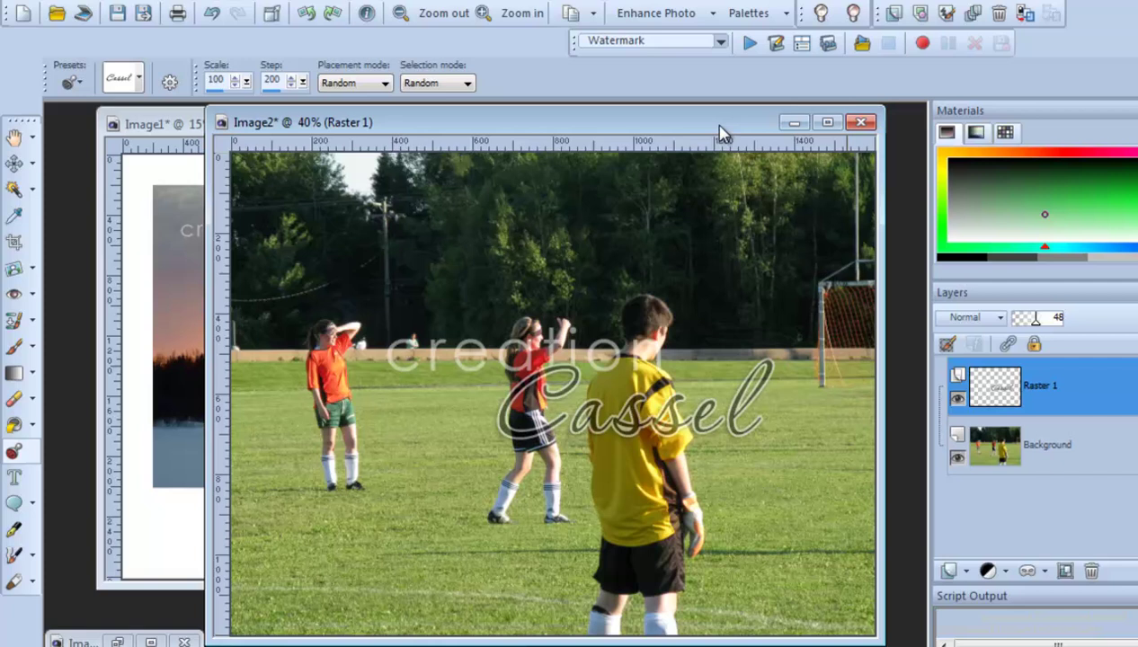
Undo the watermark and the white frame on the sunset photo Image1, back to its plain Background layer
{"action": "left_click", "coordinate": [187, 142]}
{"action": "key", "text": "ctrl+z"}
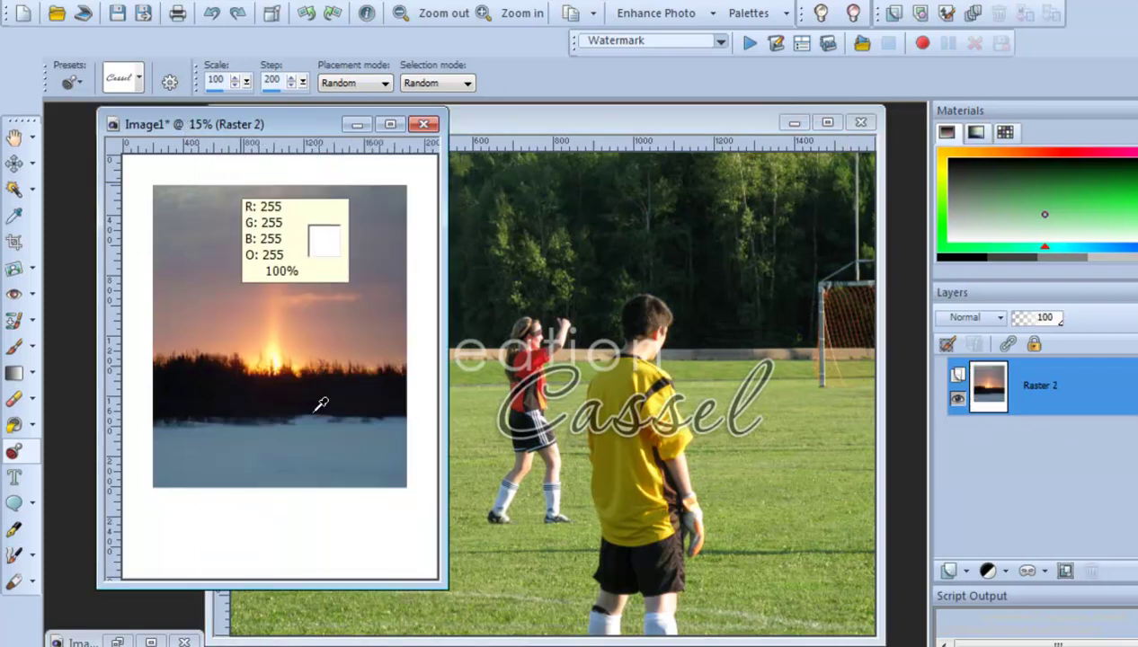
{"action": "key", "text": "ctrl+z"}
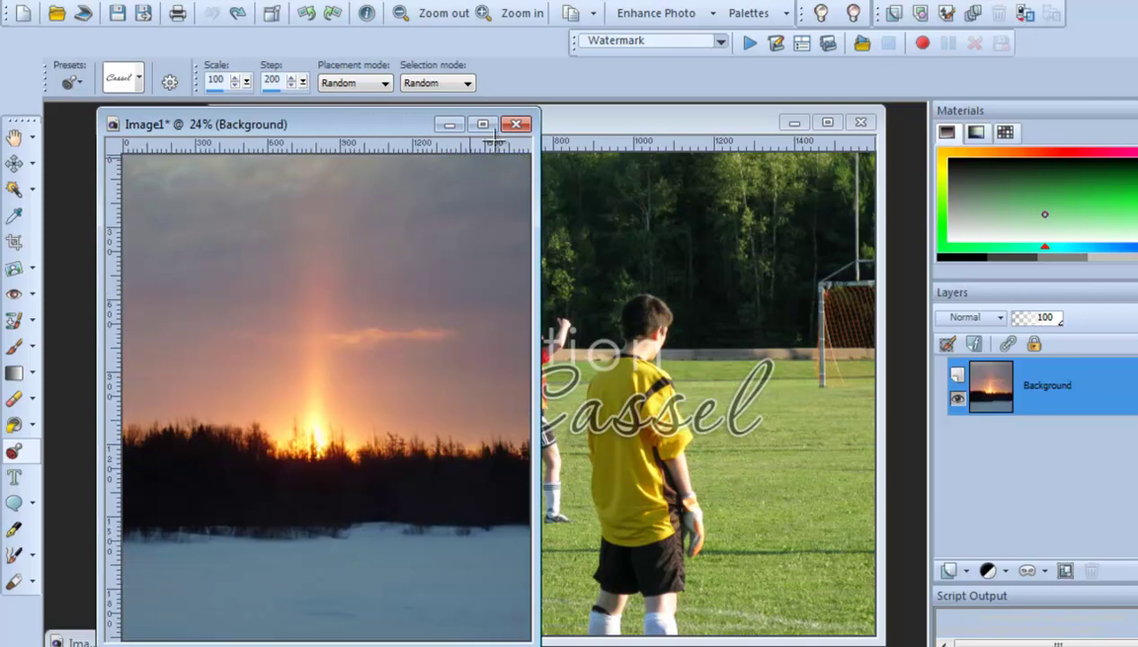
Try to run the Farmed-Watermark script on the sunset photo Image1 and dismiss the message
{"action": "left_click", "coordinate": [720, 41]}
{"action": "left_click_drag", "start_coordinate": [776, 337], "coordinate": [777, 243]}
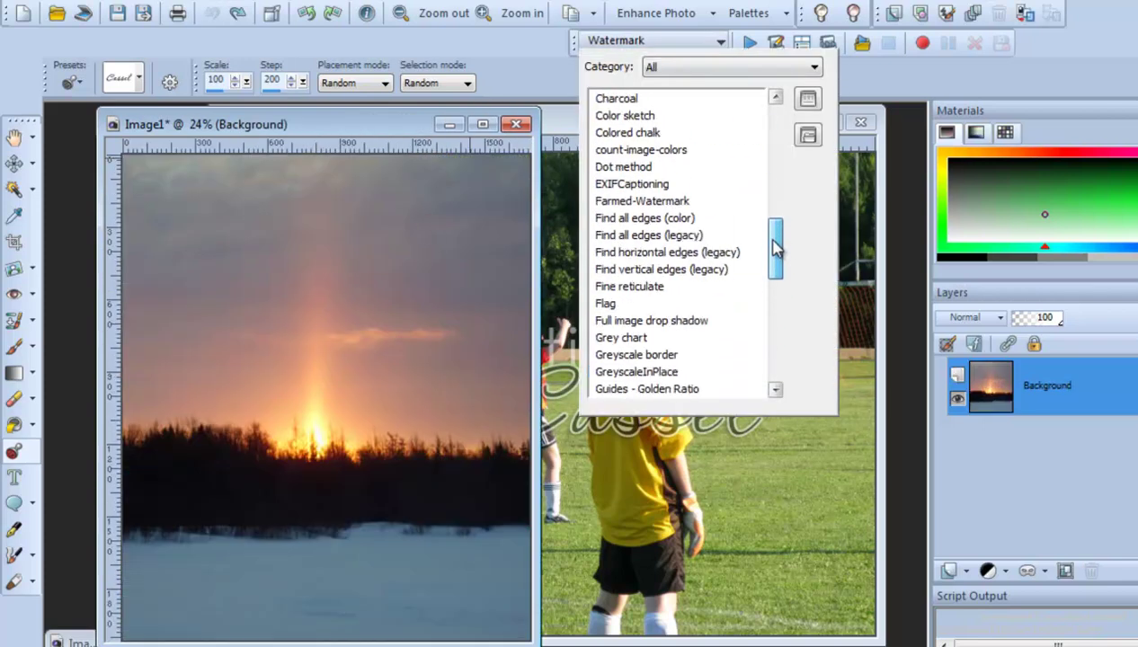
{"action": "left_click", "coordinate": [703, 197]}
{"action": "left_click", "coordinate": [748, 43]}
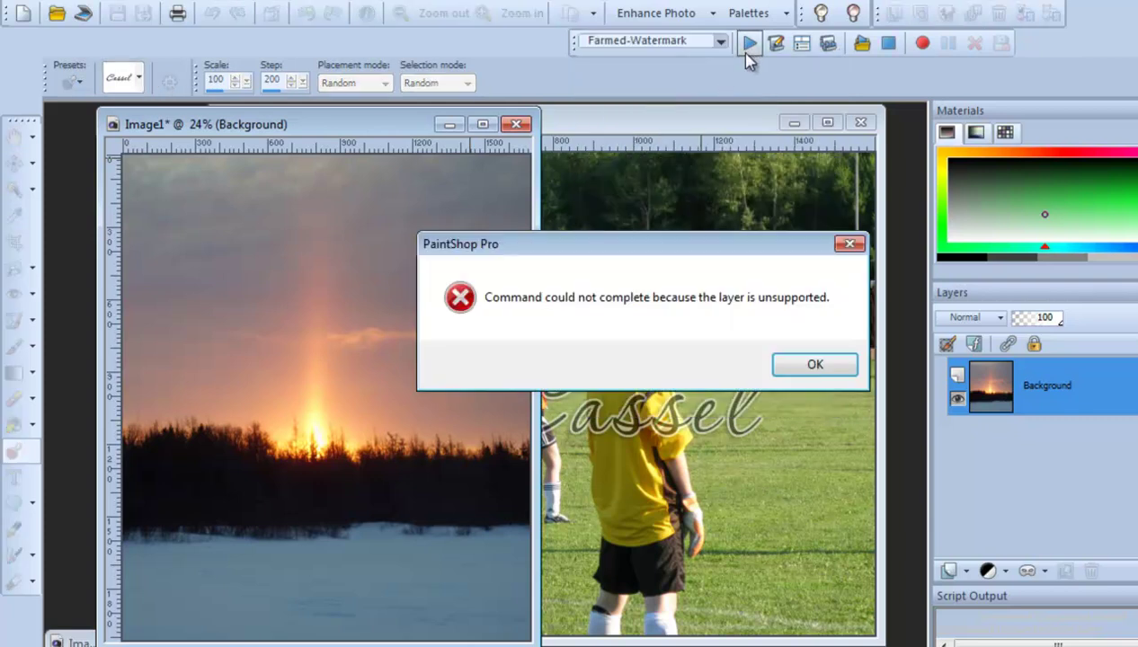
{"action": "left_click", "coordinate": [803, 365]}
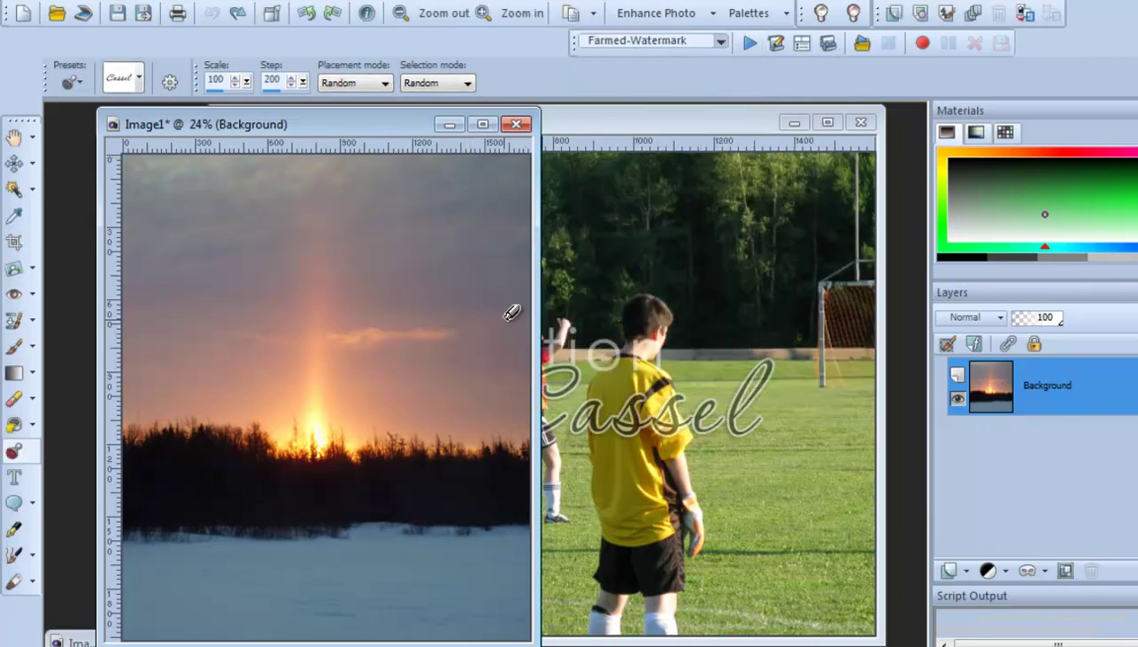
Promote Image1's background to a raster layer and try the Farmed-Watermark script on it again
{"action": "right_click", "coordinate": [1074, 410]}
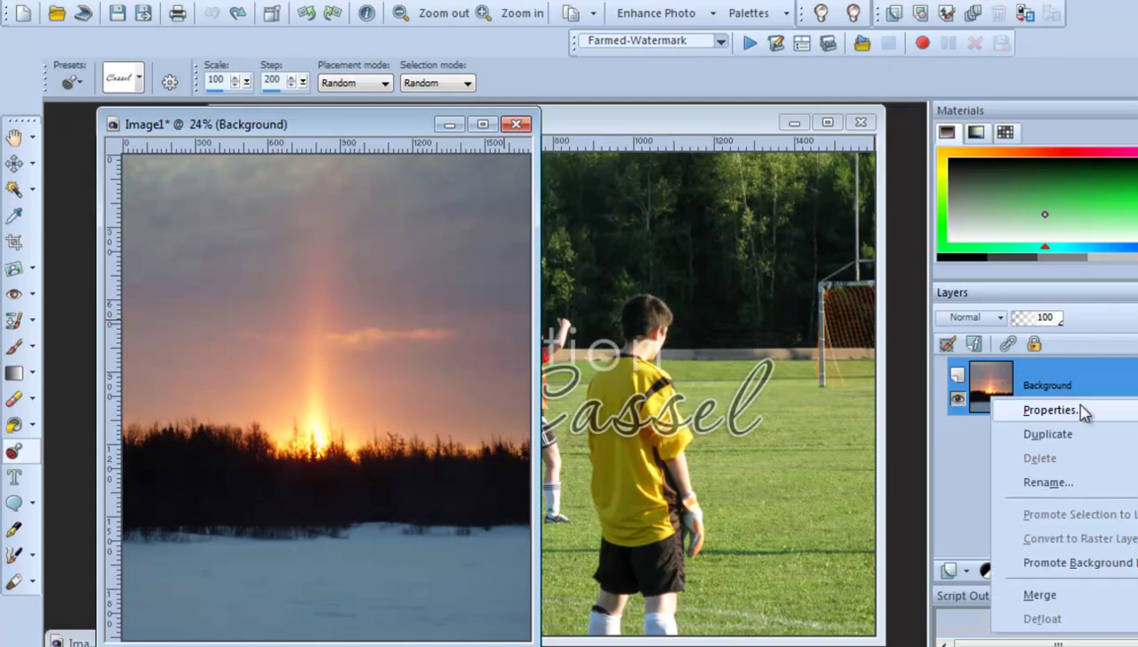
{"action": "left_click", "coordinate": [1084, 566]}
{"action": "left_click", "coordinate": [749, 43]}
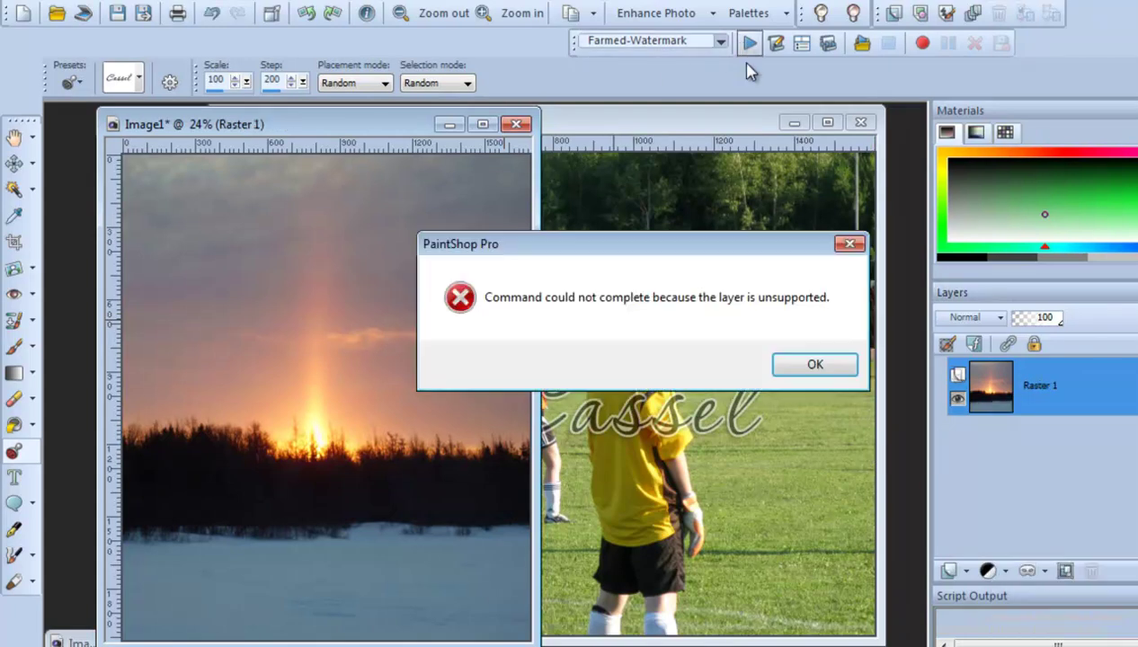
{"action": "left_click", "coordinate": [813, 367]}
Shift Image1 slightly aside, bring the soccer photo Image2 forward and delete its watermark layer
{"action": "left_click_drag", "start_coordinate": [373, 135], "coordinate": [356, 127]}
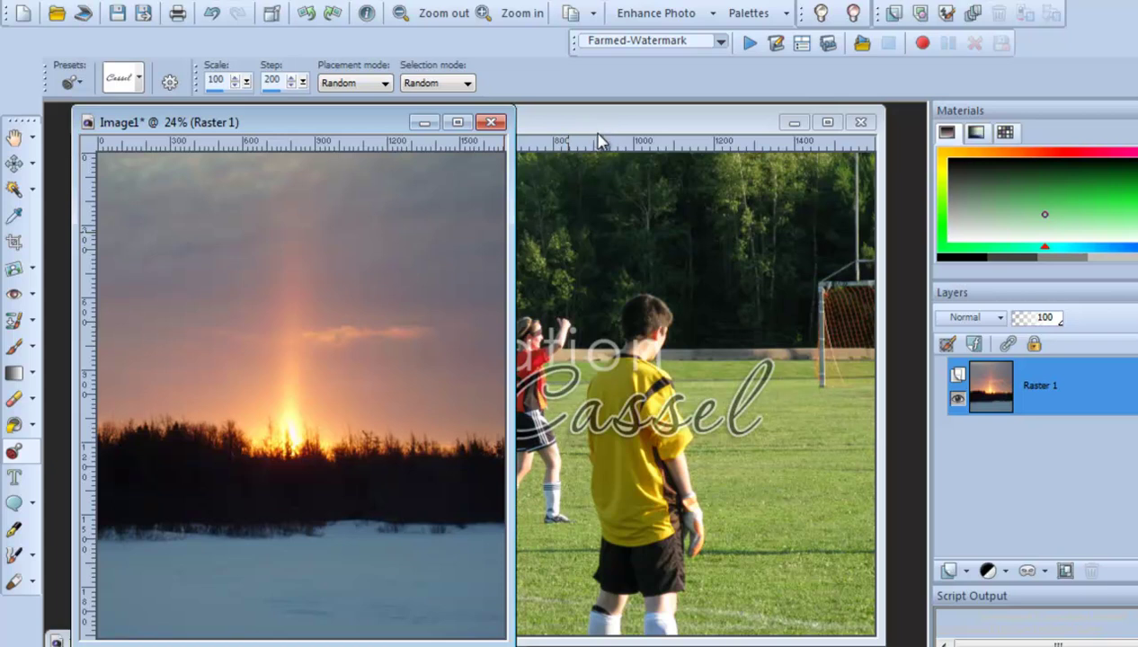
{"action": "left_click", "coordinate": [710, 129]}
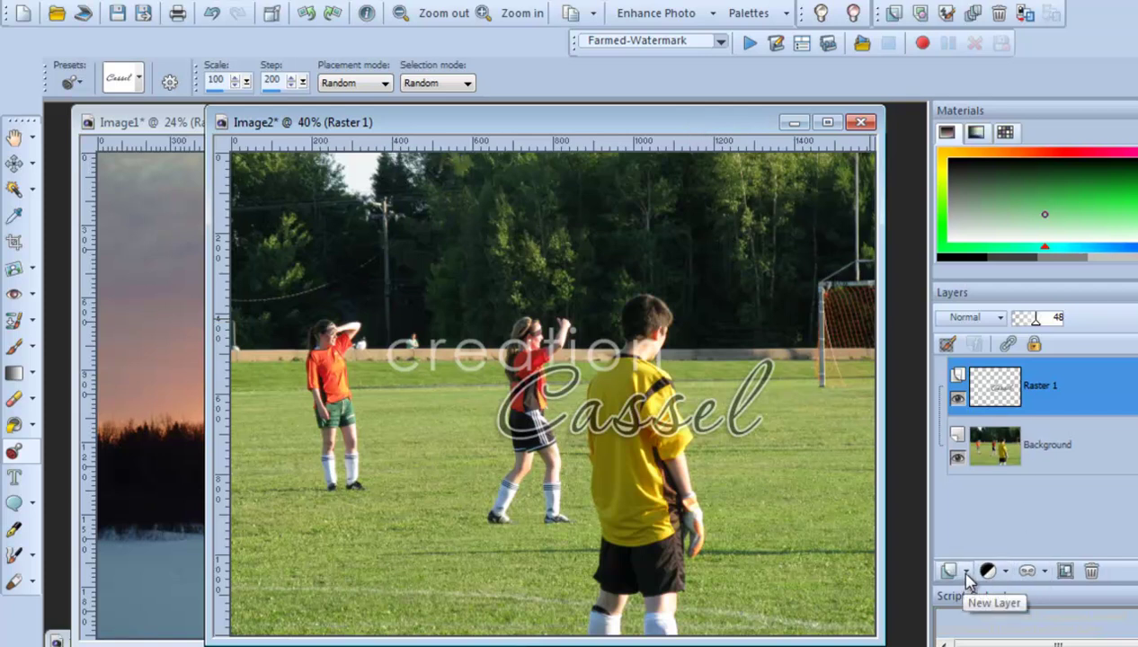
{"action": "left_click", "coordinate": [1093, 572]}
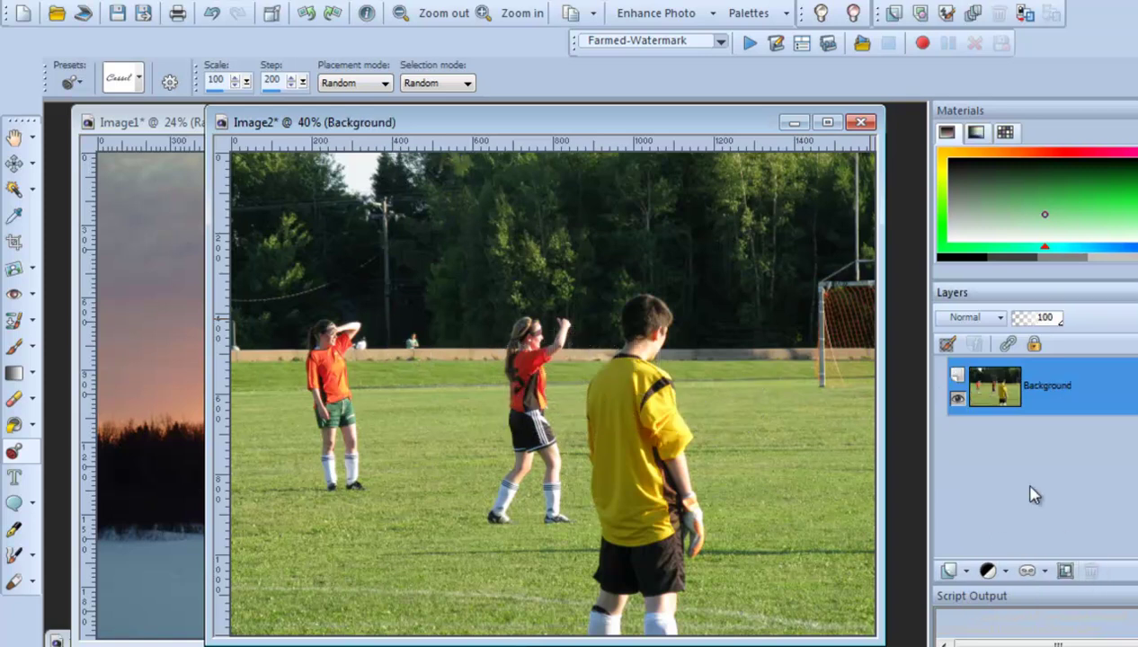
Start recording a new script and add a symmetric 10-pixel black border around Image2
{"action": "left_click", "coordinate": [922, 43]}
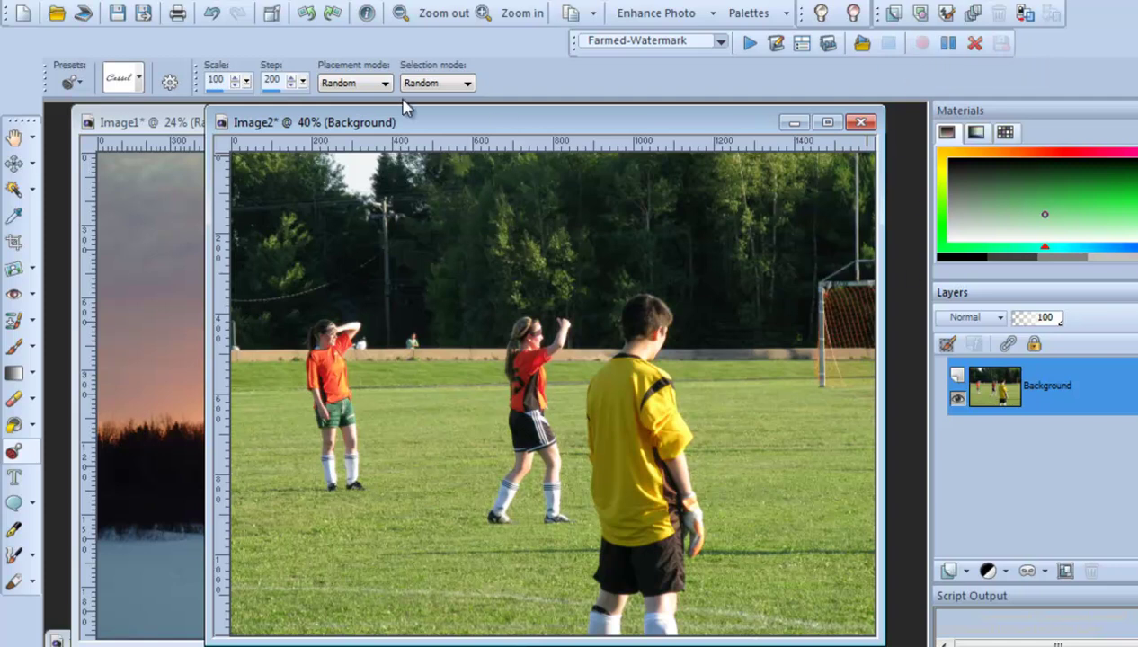
{"action": "left_click", "coordinate": [137, 5]}
{"action": "left_click", "coordinate": [153, 139]}
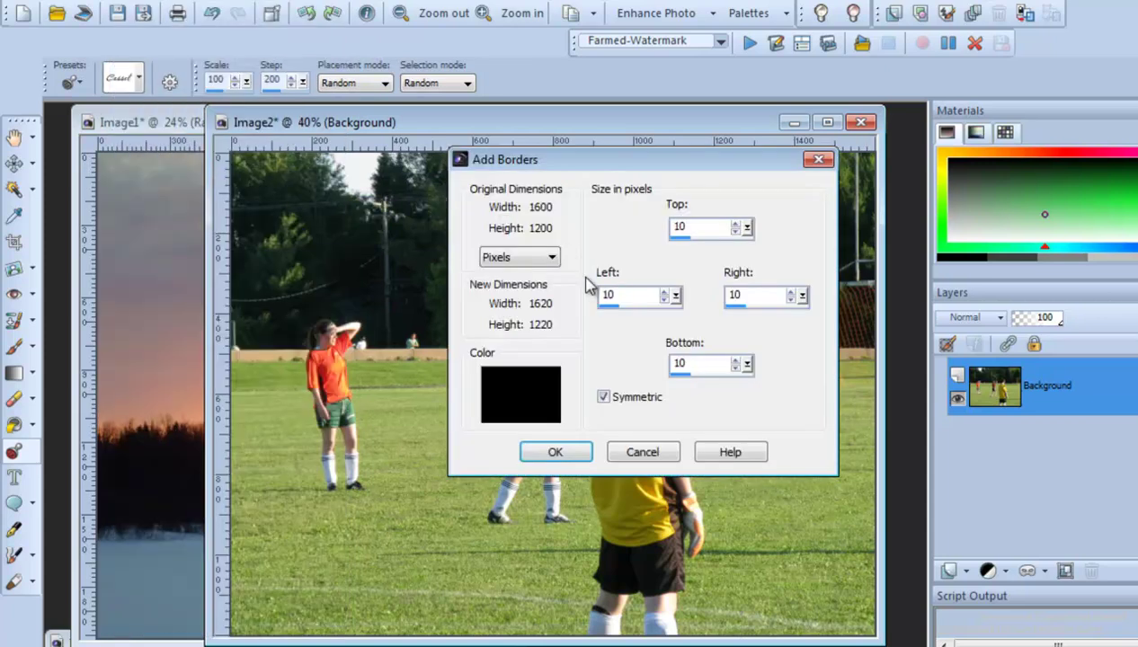
{"action": "left_click", "coordinate": [557, 454]}
Add a second symmetric border of 30 pixels in white around Image2
{"action": "left_click", "coordinate": [133, 3]}
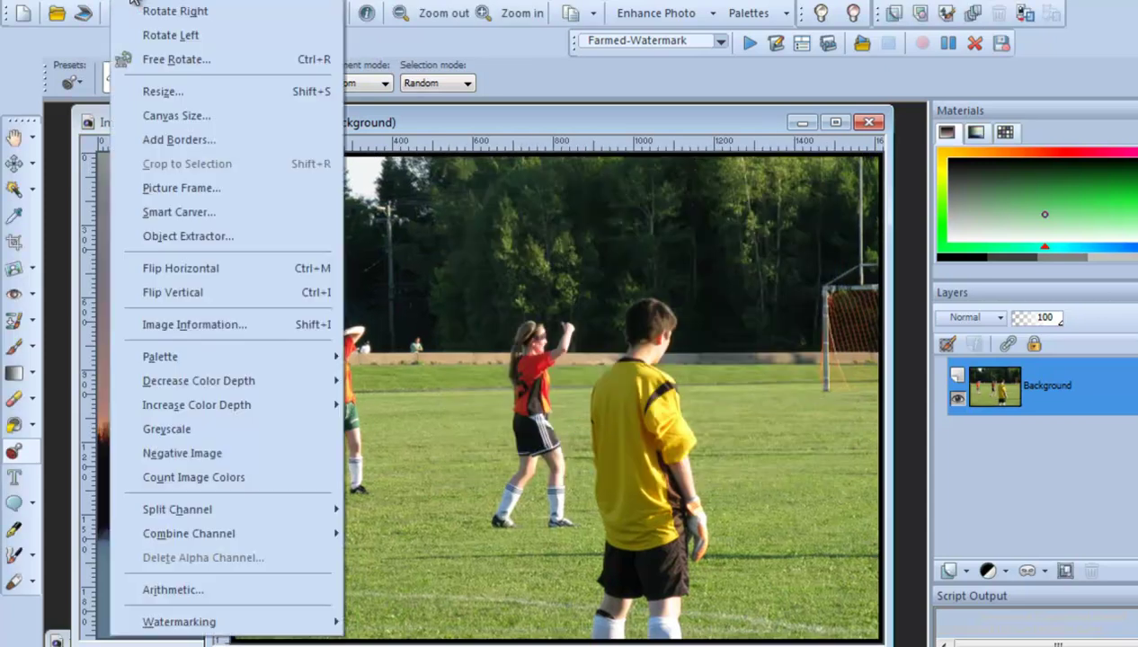
{"action": "left_click", "coordinate": [160, 140]}
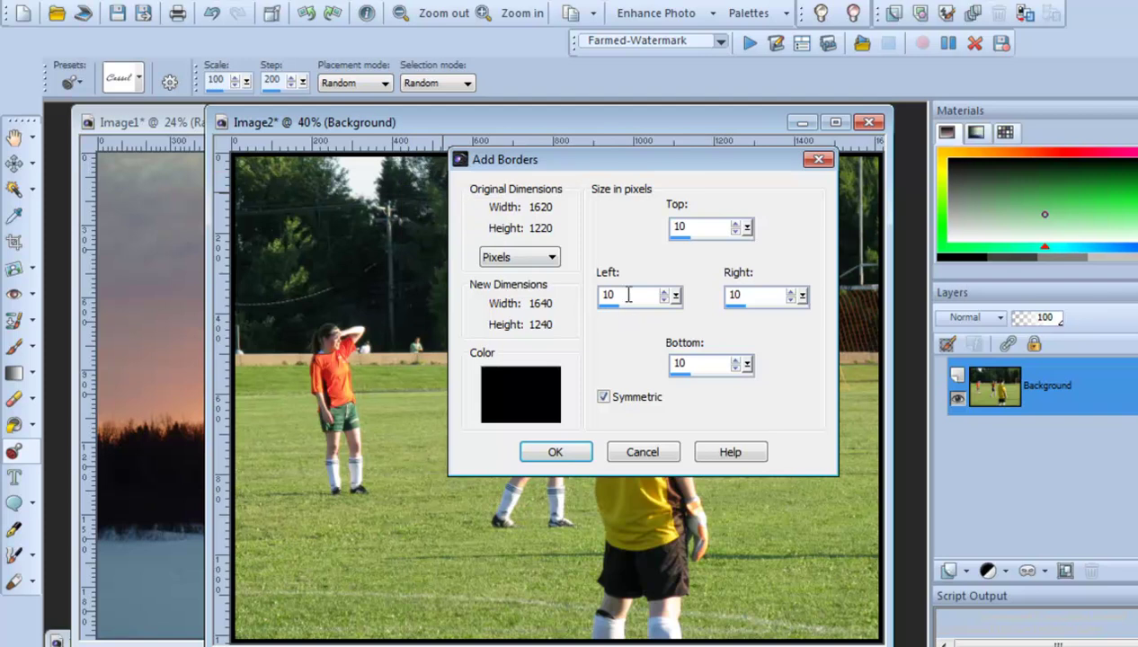
{"action": "type", "text": "30"}
{"action": "right_click", "coordinate": [534, 388]}
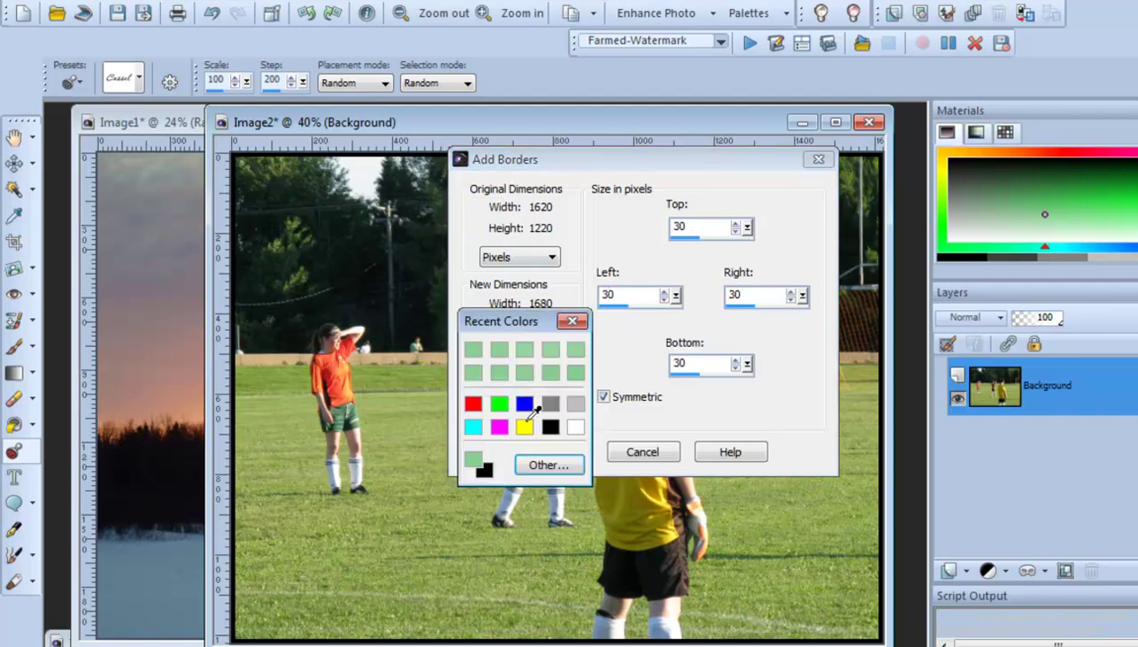
{"action": "left_click", "coordinate": [576, 427]}
{"action": "left_click", "coordinate": [557, 454]}
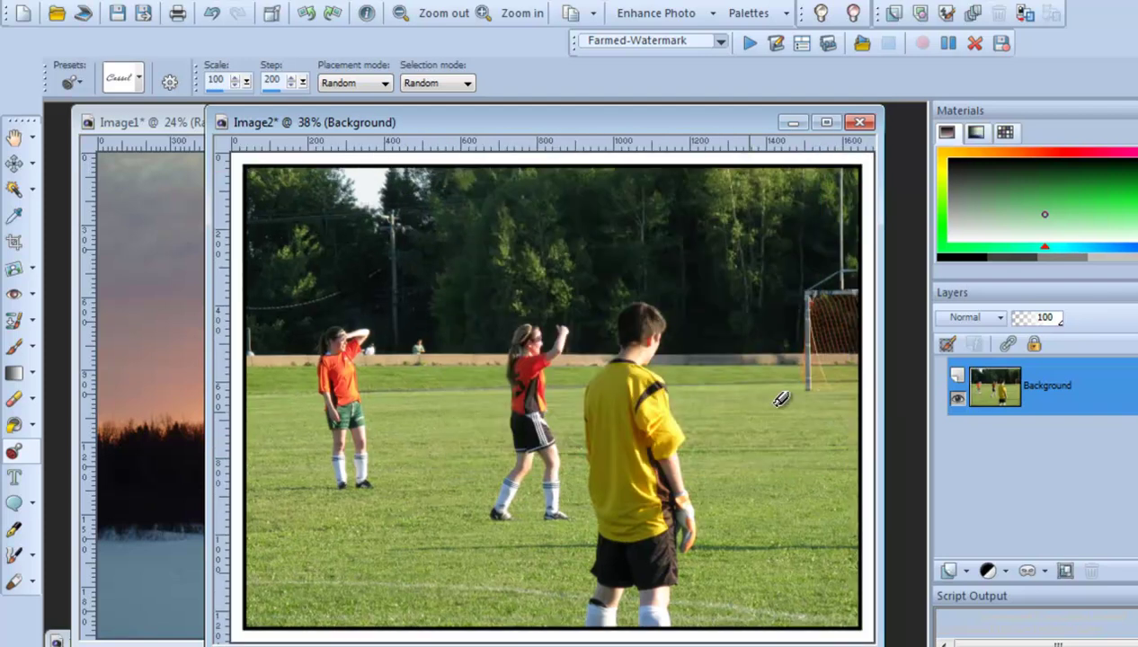
Add an outer symmetric border of 10 pixels in black around Image2
{"action": "left_click", "coordinate": [142, 2]}
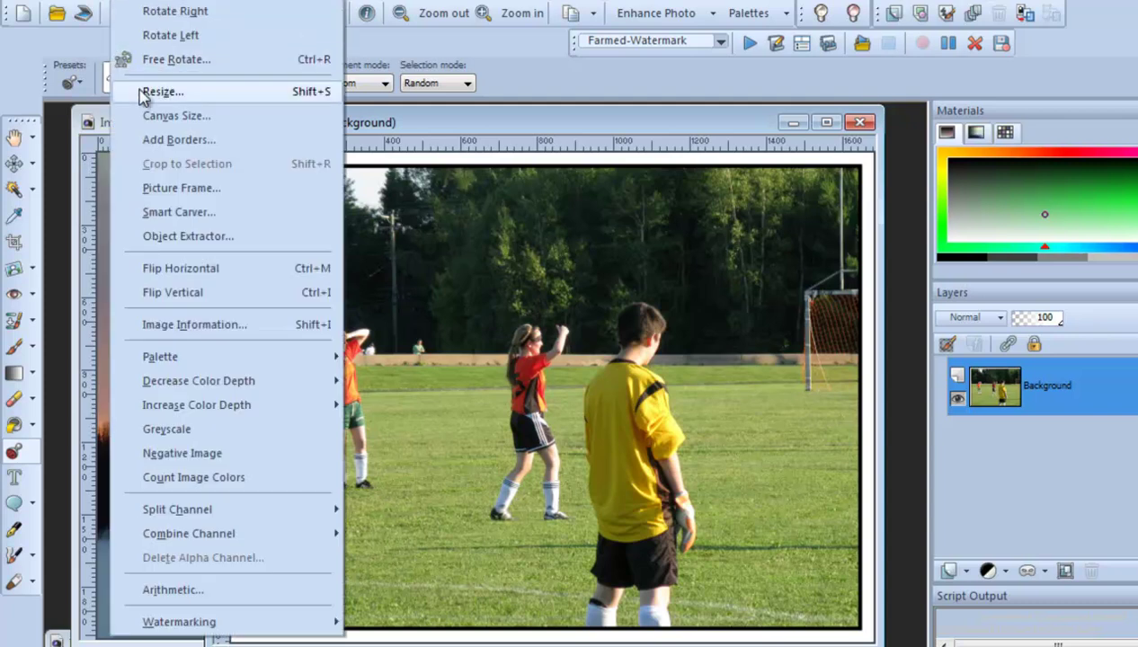
{"action": "left_click", "coordinate": [157, 142]}
{"action": "type", "text": "10"}
{"action": "left_click", "coordinate": [526, 385]}
{"action": "left_click", "coordinate": [557, 419]}
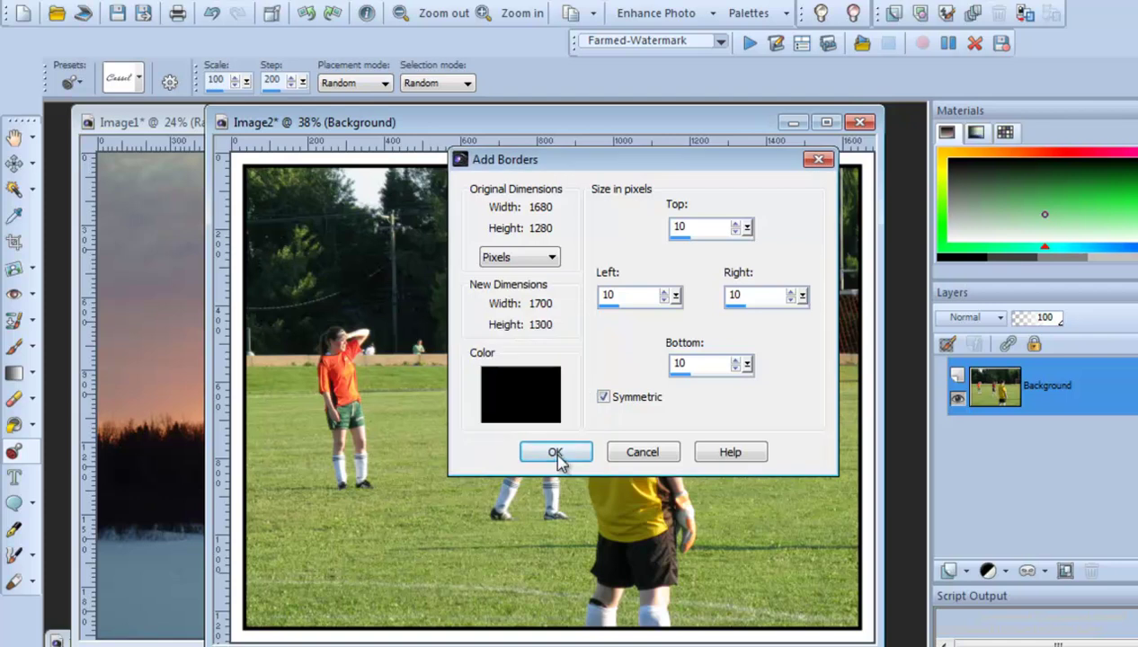
{"action": "left_click", "coordinate": [555, 452]}
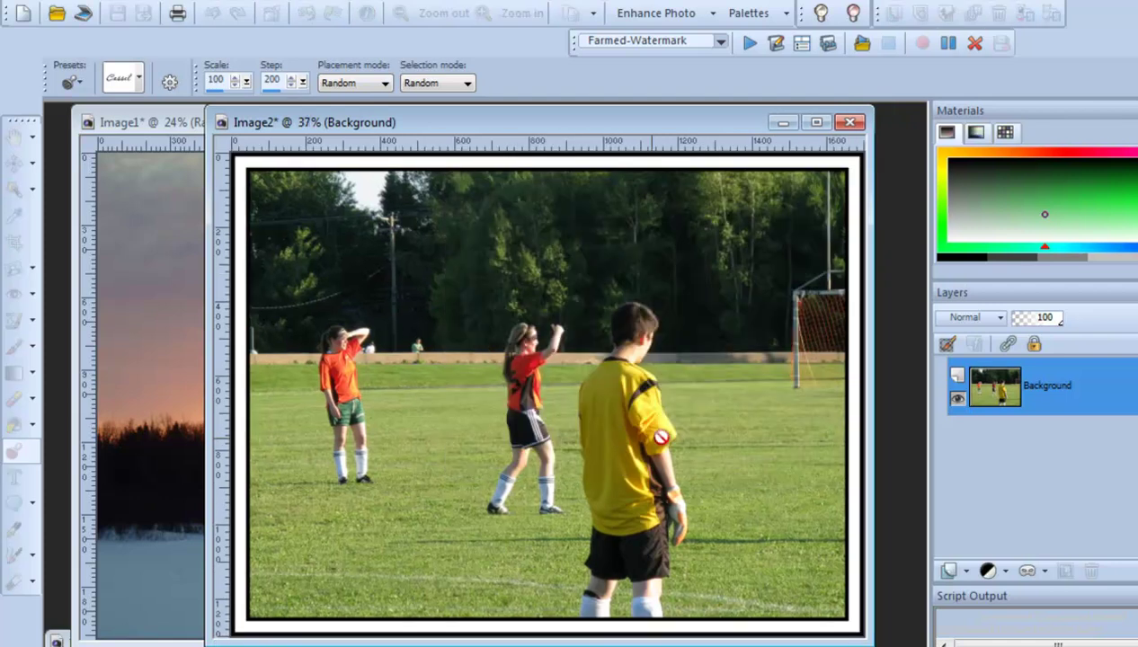
Add a new raster layer to Image2 and stamp the creation Cassel logo once near the middle of the photo
{"action": "left_click", "coordinate": [966, 571]}
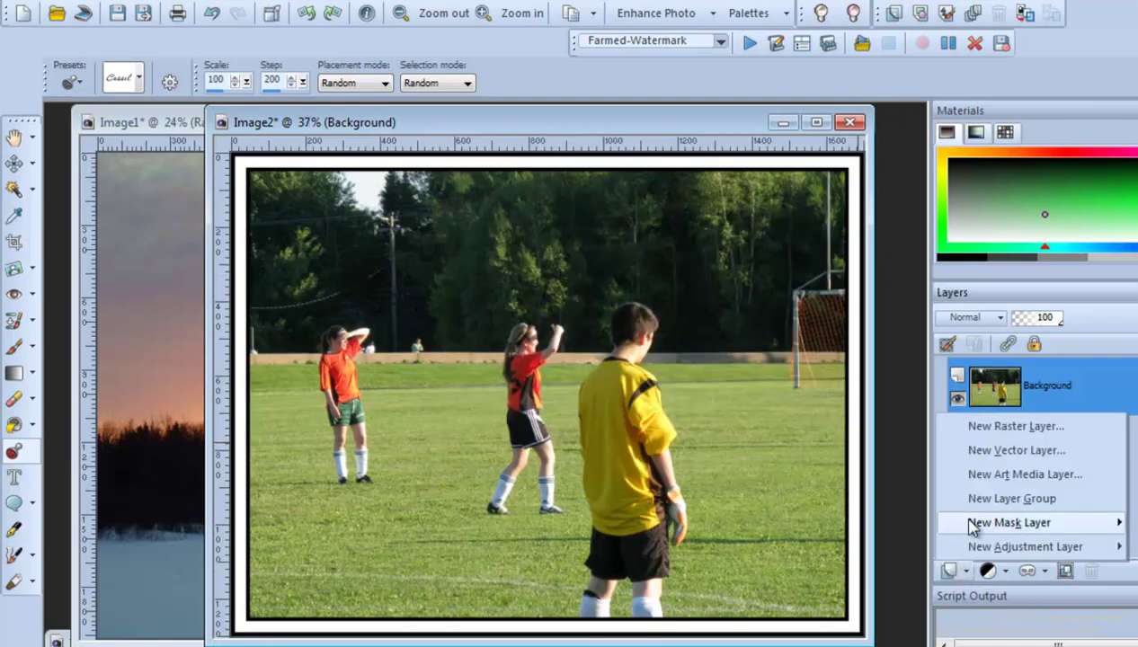
{"action": "left_click", "coordinate": [990, 428]}
{"action": "left_click", "coordinate": [614, 475]}
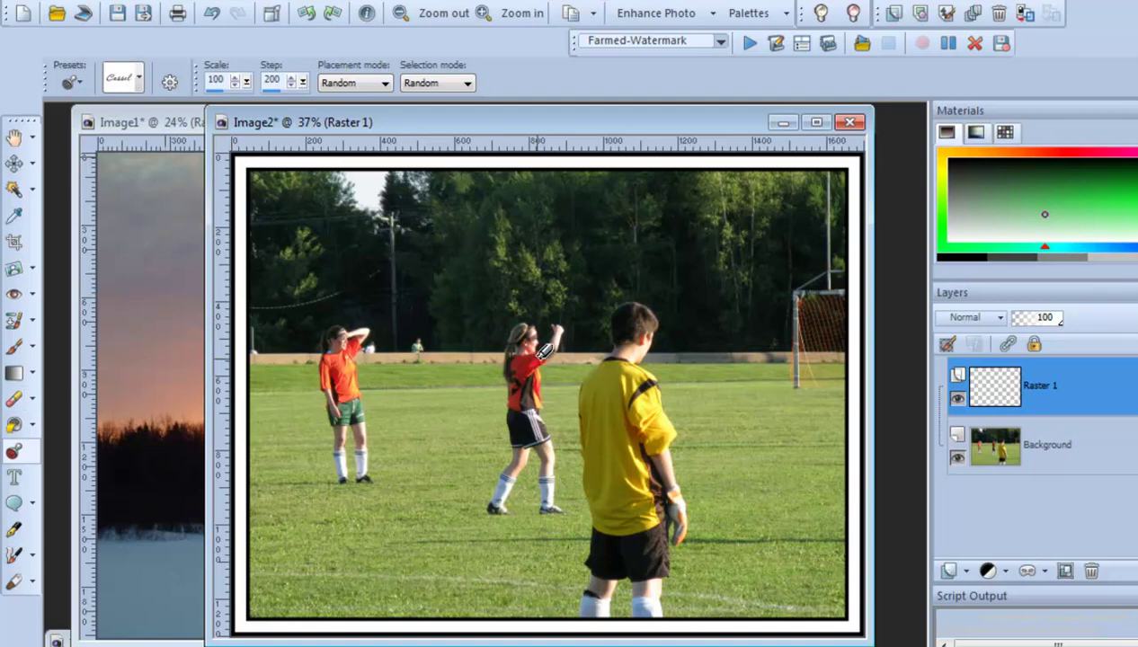
{"action": "left_click", "coordinate": [548, 388]}
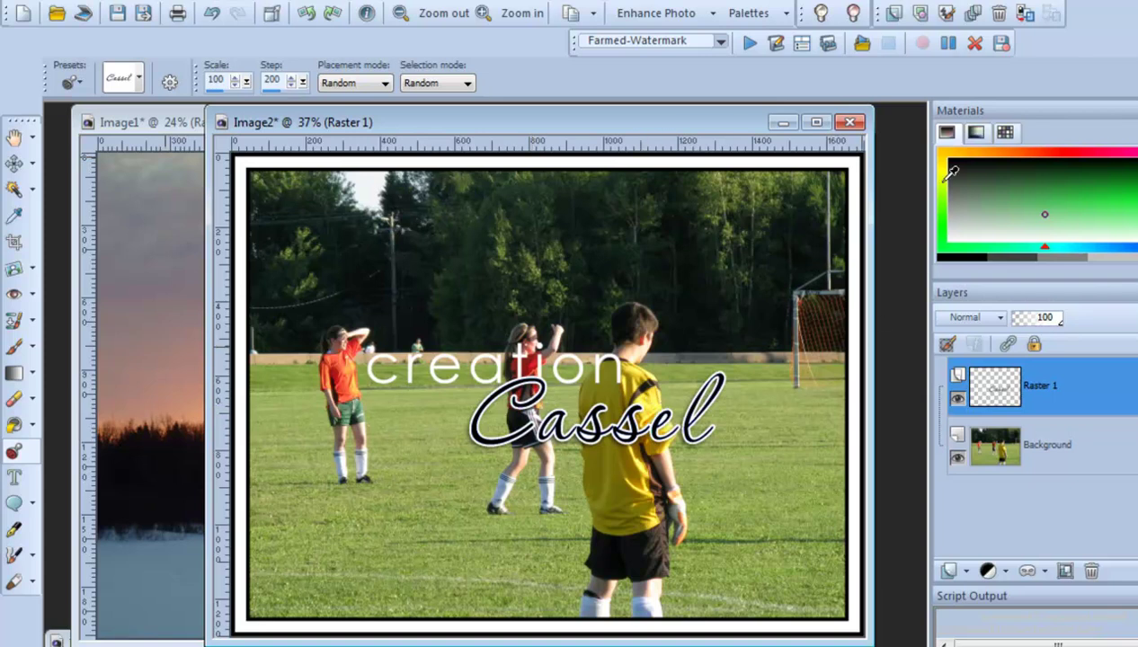
Save the recorded script as Framed-Watermark.PspScript in the Scripts-Restricted folder
{"action": "left_click", "coordinate": [1000, 42]}
{"action": "left_click", "coordinate": [519, 373]}
{"action": "type", "text": "Framed"}
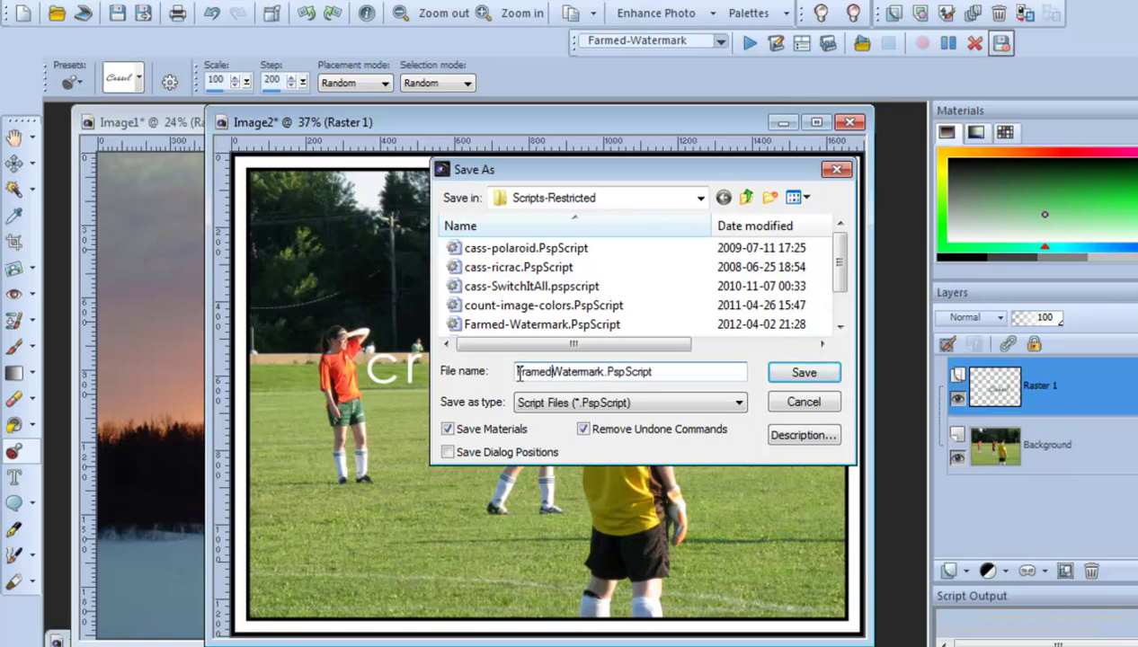
{"action": "type", "text": "-"}
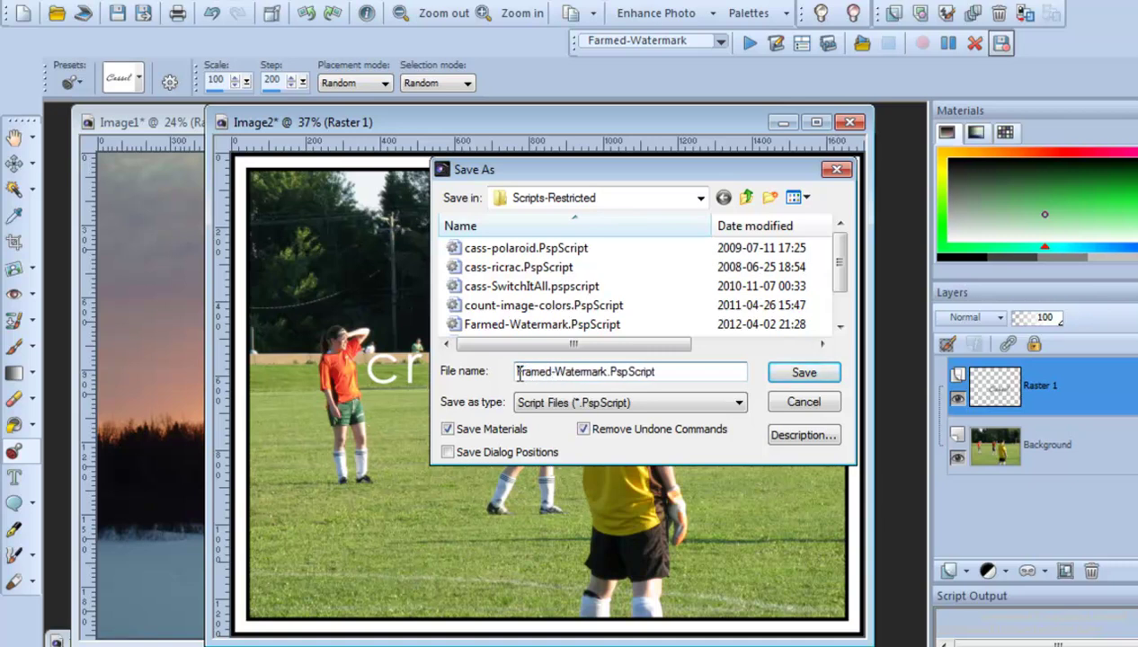
{"action": "left_click", "coordinate": [805, 374]}
Move Image2 aside, open the soccer photo IMG_0118.JPG and run the Framed-Watermark script on it
{"action": "left_click_drag", "start_coordinate": [683, 132], "coordinate": [736, 155]}
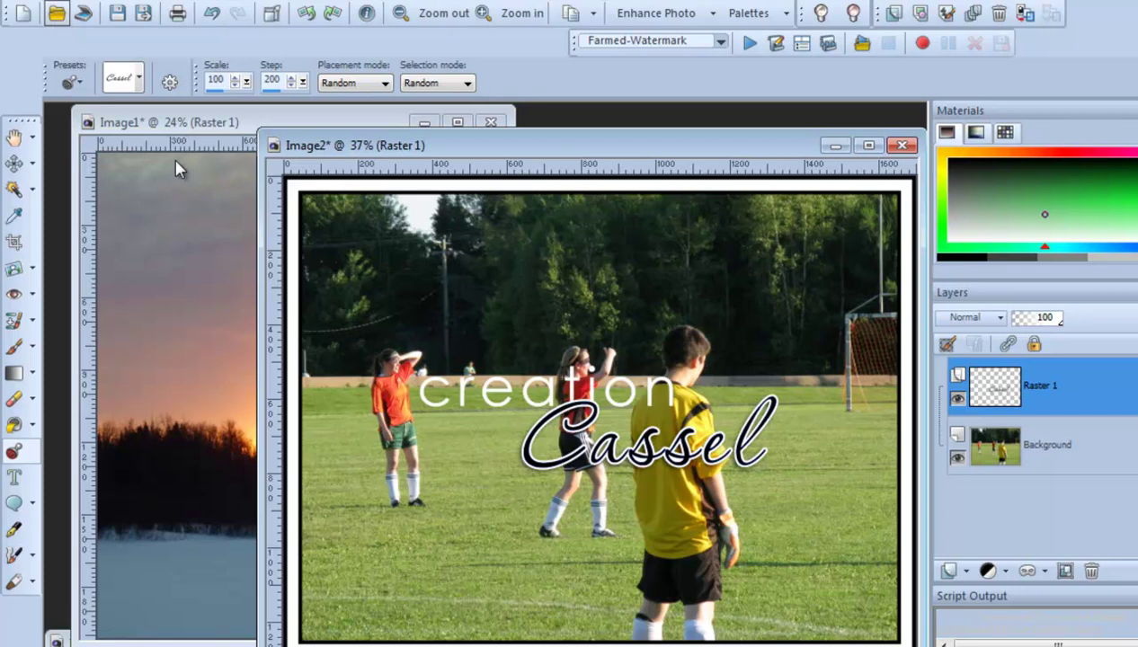
{"action": "key", "text": "ctrl+o"}
{"action": "double_click", "coordinate": [618, 284]}
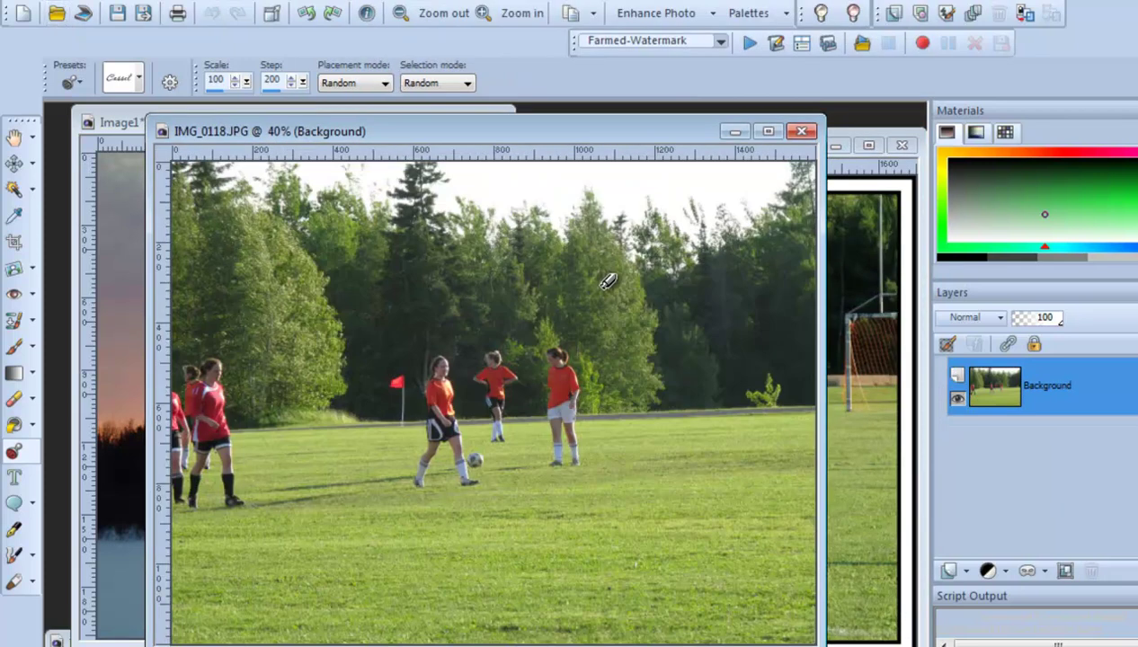
{"action": "left_click", "coordinate": [720, 41]}
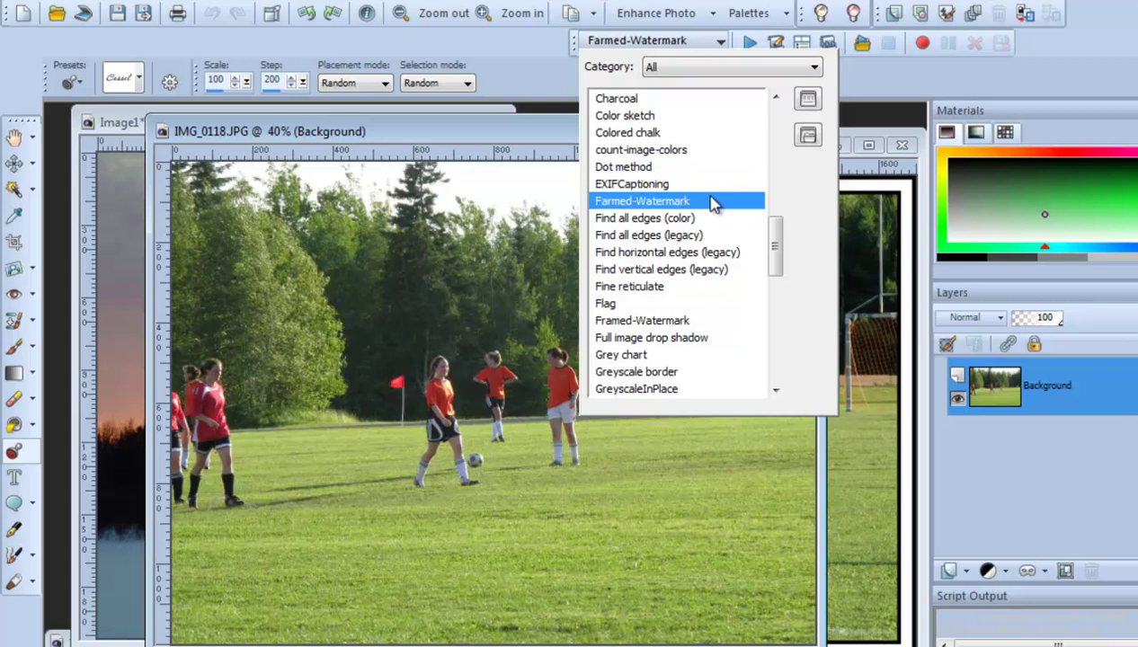
{"action": "left_click", "coordinate": [680, 322]}
{"action": "left_click", "coordinate": [749, 43]}
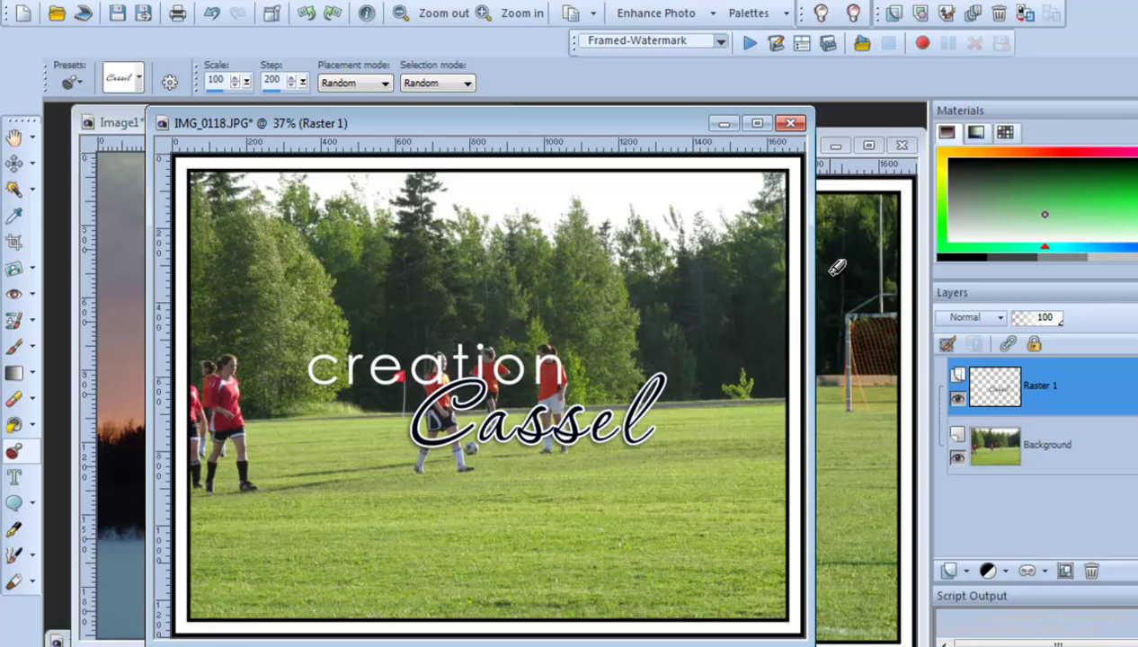
Move IMG_0118.JPG aside, bring the sunset photo Image1 forward and run the Framed-Watermark script on it
{"action": "left_click_drag", "start_coordinate": [650, 130], "coordinate": [729, 130]}
{"action": "left_click", "coordinate": [197, 128]}
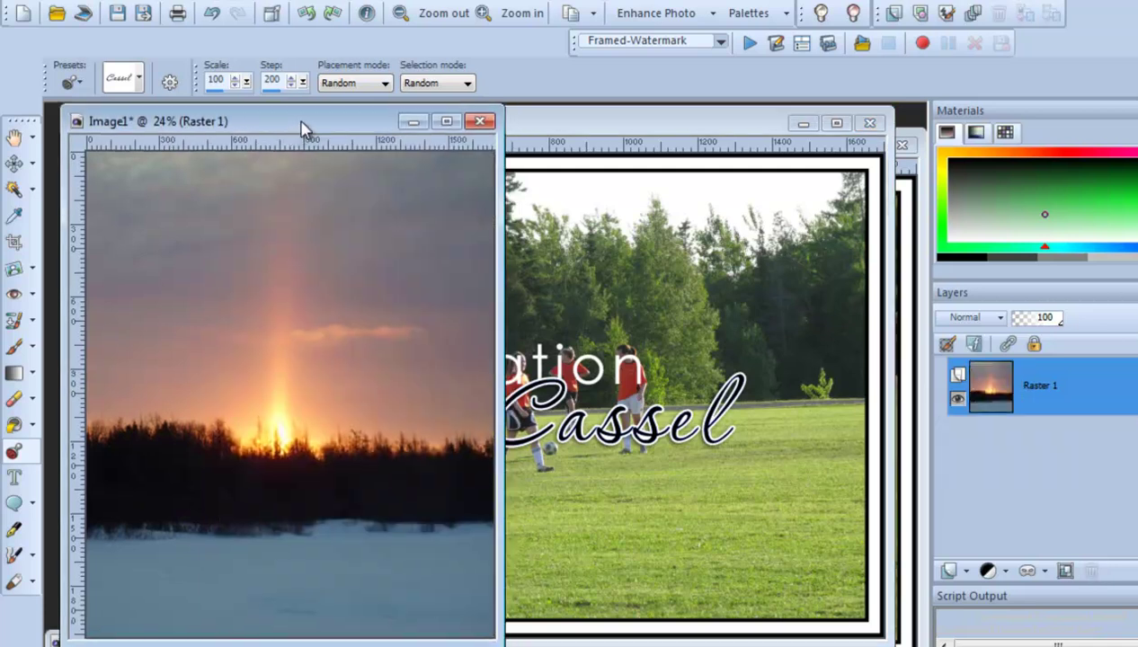
{"action": "left_click", "coordinate": [750, 45]}
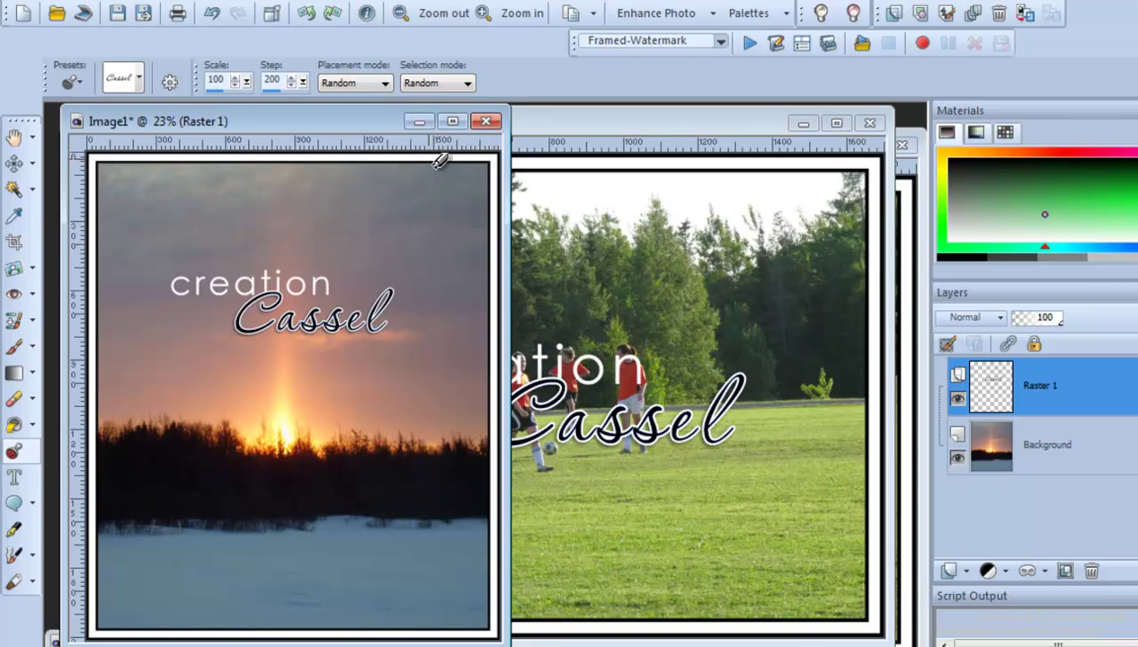
Undo the Framed-Watermark result on the sunset photo Image1 and run the script on it again
{"action": "key", "text": "ctrl+z"}
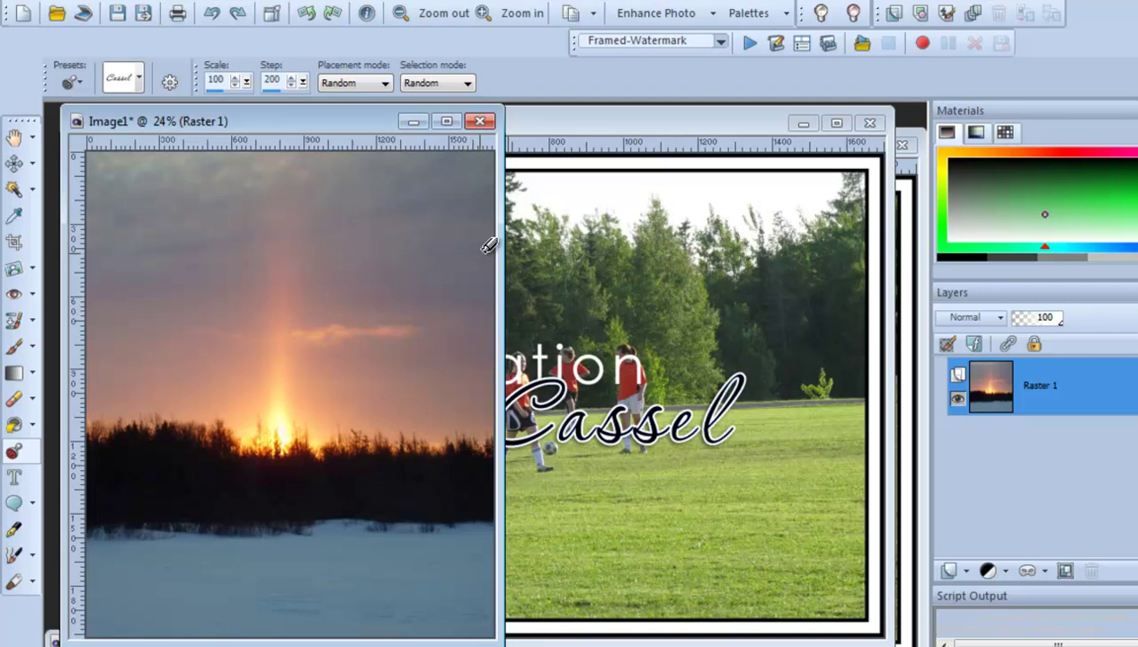
{"action": "left_click", "coordinate": [748, 45]}
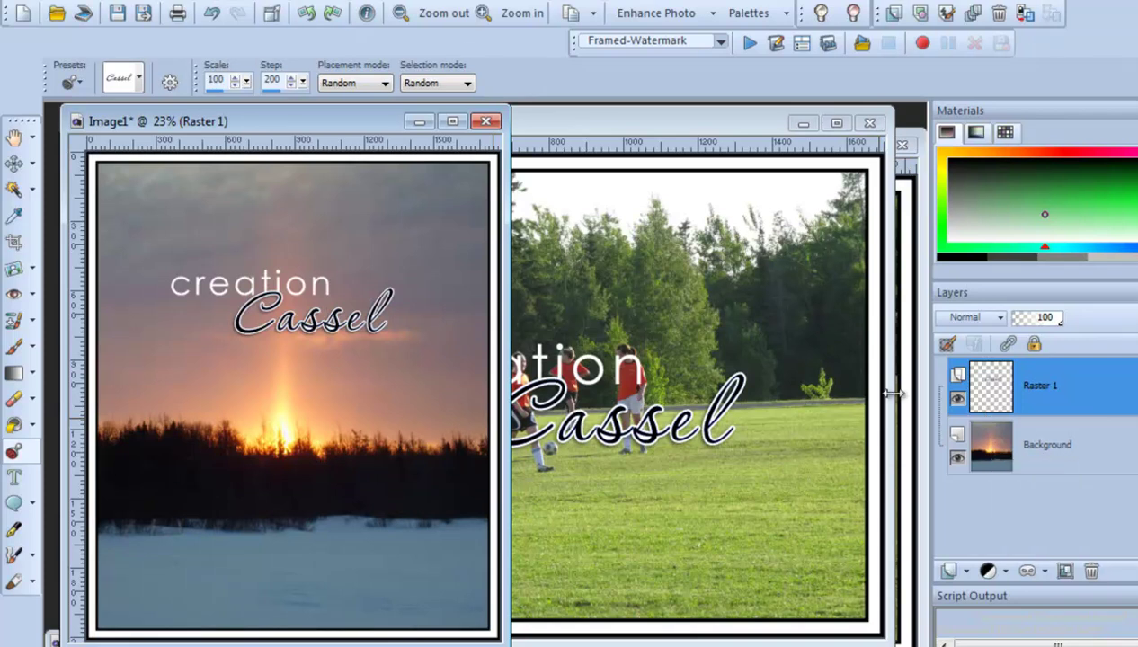
Move the creation Cassel logo to the lower-right corner of the sunset photo and set its layer's opacity to 48
{"action": "left_click", "coordinate": [14, 167]}
{"action": "left_click_drag", "start_coordinate": [239, 332], "coordinate": [342, 604]}
{"action": "mouse_move", "coordinate": [328, 614]}
{"action": "left_mouse_down"}
{"action": "mouse_move", "coordinate": [248, 513]}
{"action": "mouse_move", "coordinate": [187, 234]}
{"action": "mouse_move", "coordinate": [328, 613]}
{"action": "left_mouse_up"}
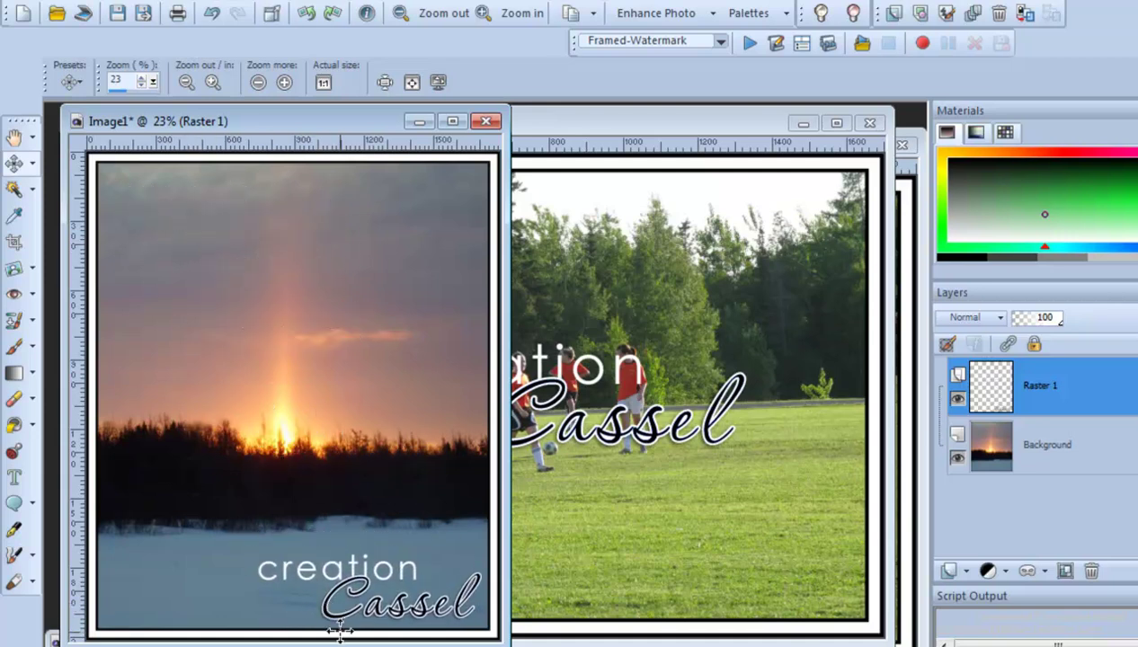
{"action": "left_click_drag", "start_coordinate": [1036, 335], "coordinate": [1035, 331]}
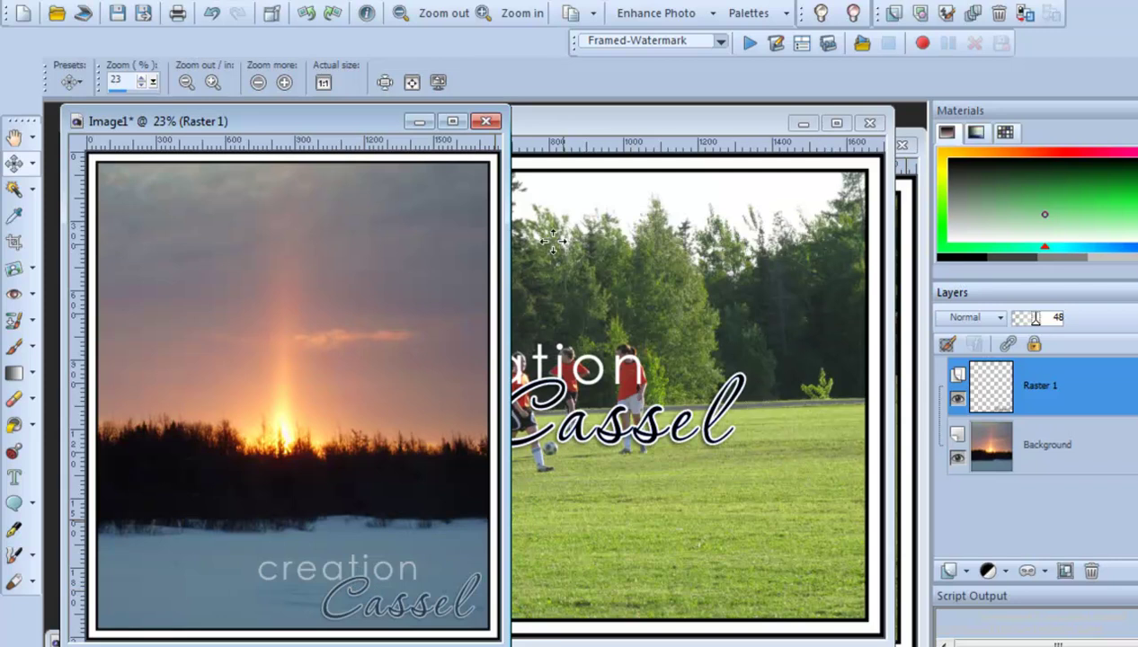
Minimize Image1 and IMG_0118.JPG, then reposition the Image2 window in the workspace
{"action": "left_click", "coordinate": [417, 123]}
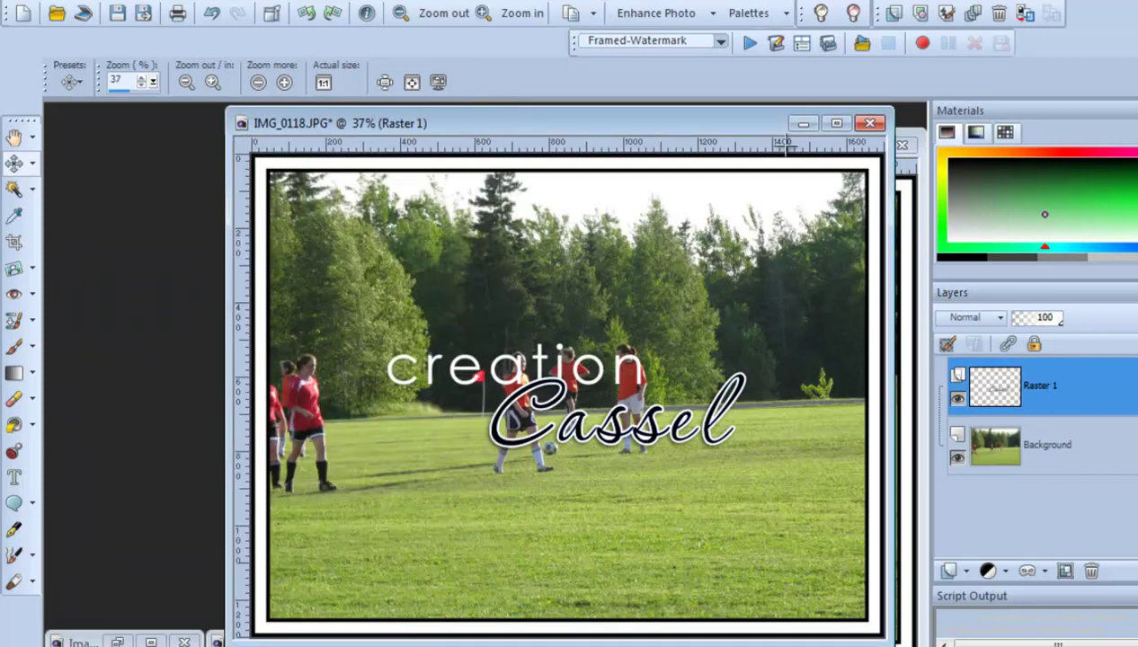
{"action": "left_click", "coordinate": [803, 125]}
{"action": "left_click_drag", "start_coordinate": [806, 151], "coordinate": [724, 139]}
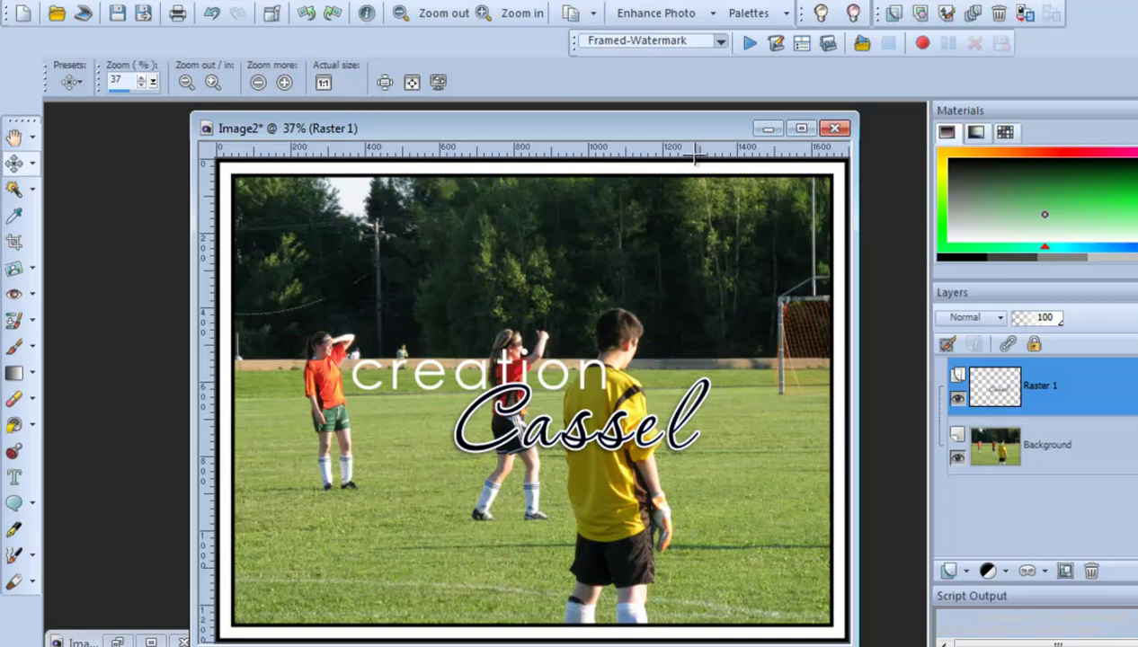
{"action": "left_click_drag", "start_coordinate": [685, 135], "coordinate": [730, 136]}
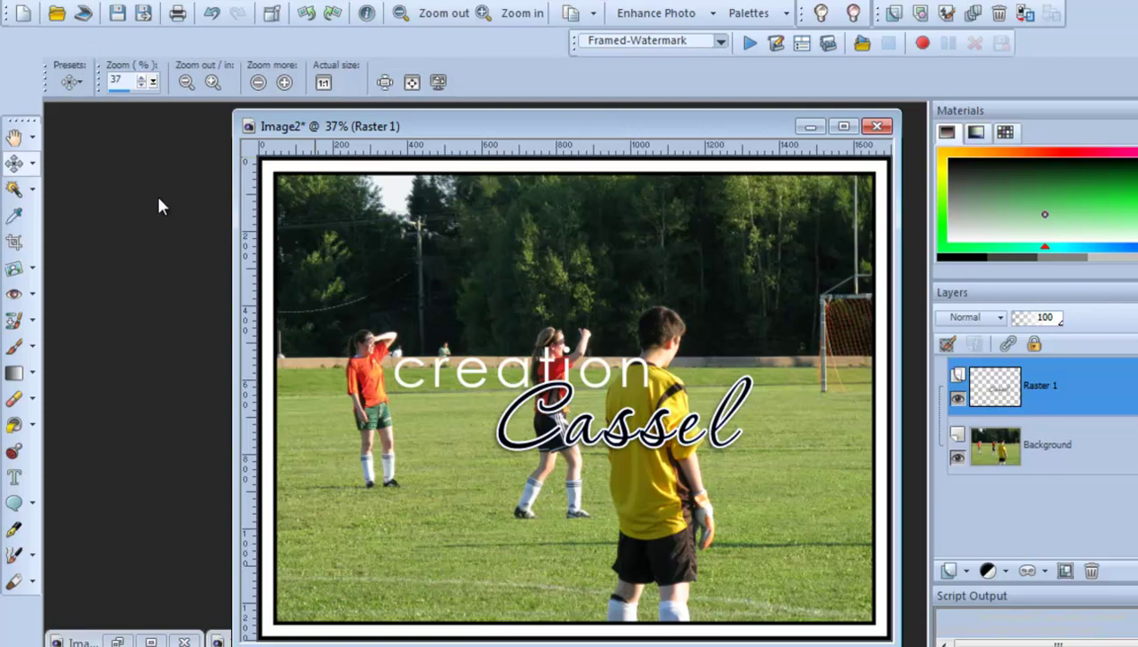
Start a Batch Process, enable the use of a script and choose Framed-Watermark
{"action": "left_click", "coordinate": [20, 3]}
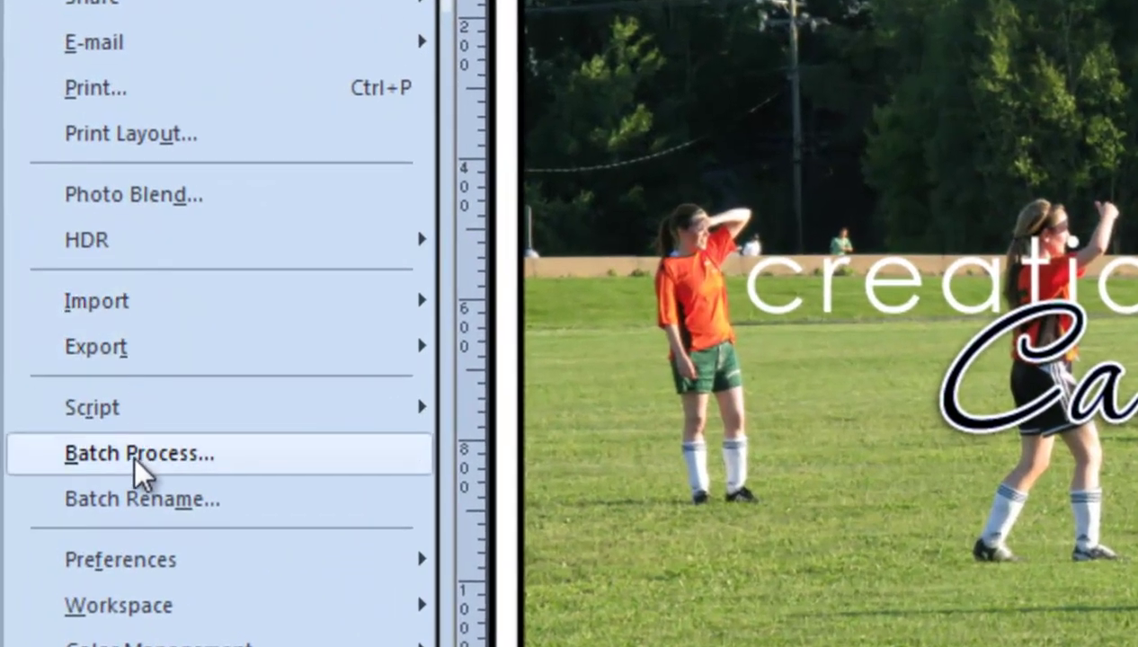
{"action": "left_click", "coordinate": [142, 449]}
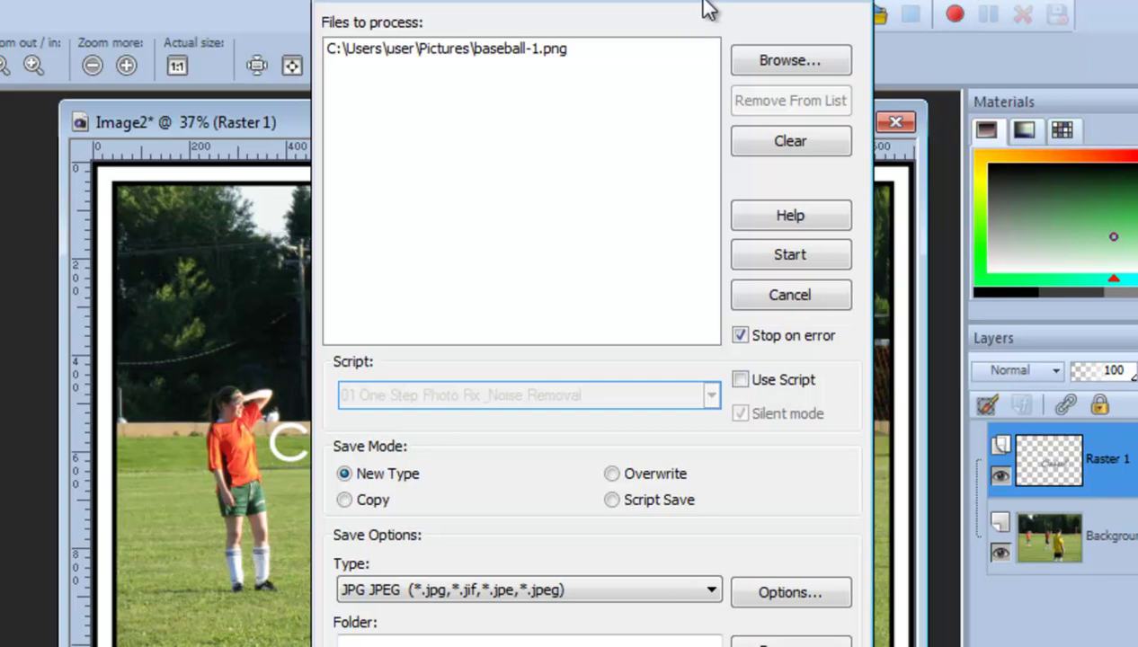
{"action": "left_click_drag", "start_coordinate": [702, 4], "coordinate": [672, 20]}
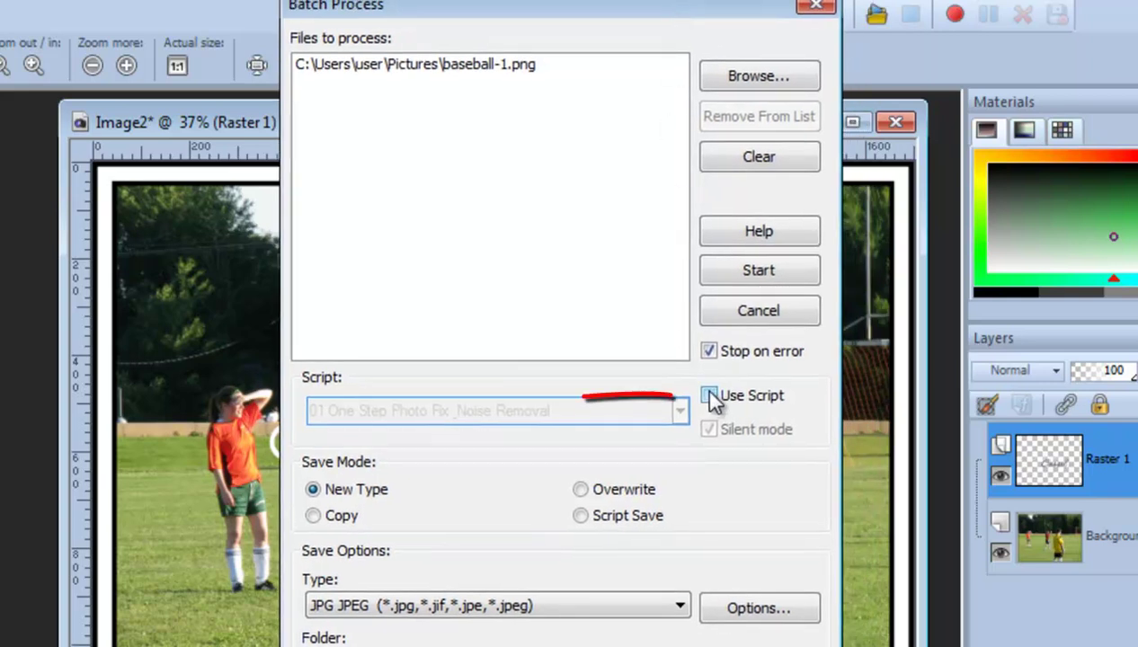
{"action": "left_click", "coordinate": [709, 395]}
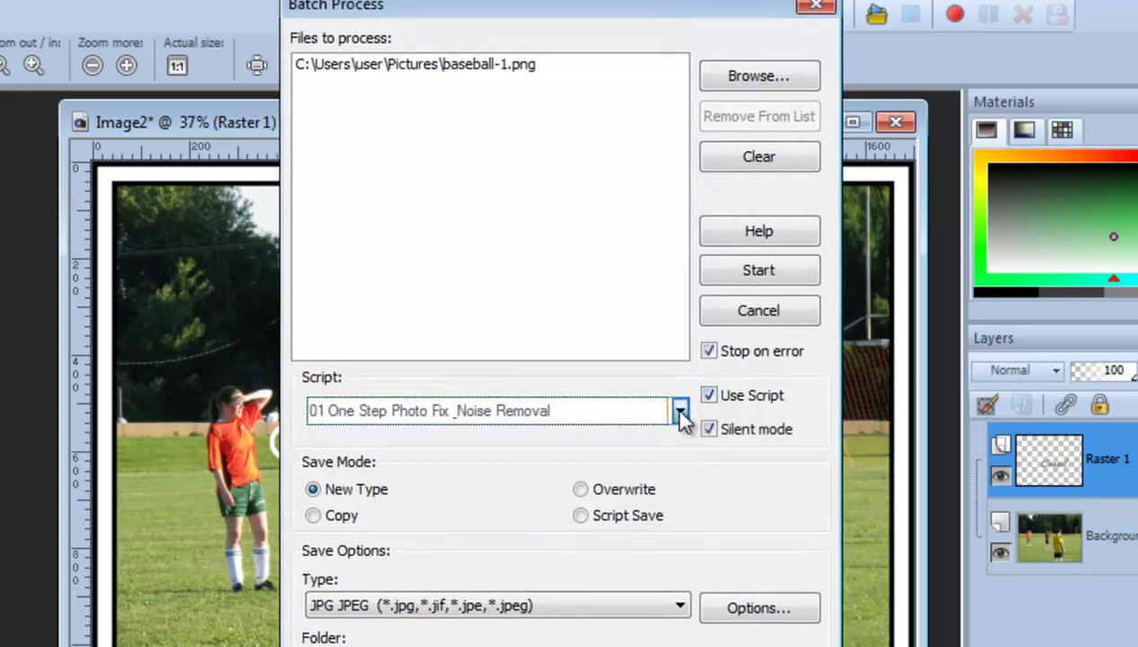
{"action": "left_click", "coordinate": [679, 410]}
{"action": "left_click_drag", "start_coordinate": [608, 49], "coordinate": [608, 182]}
{"action": "left_click", "coordinate": [512, 274]}
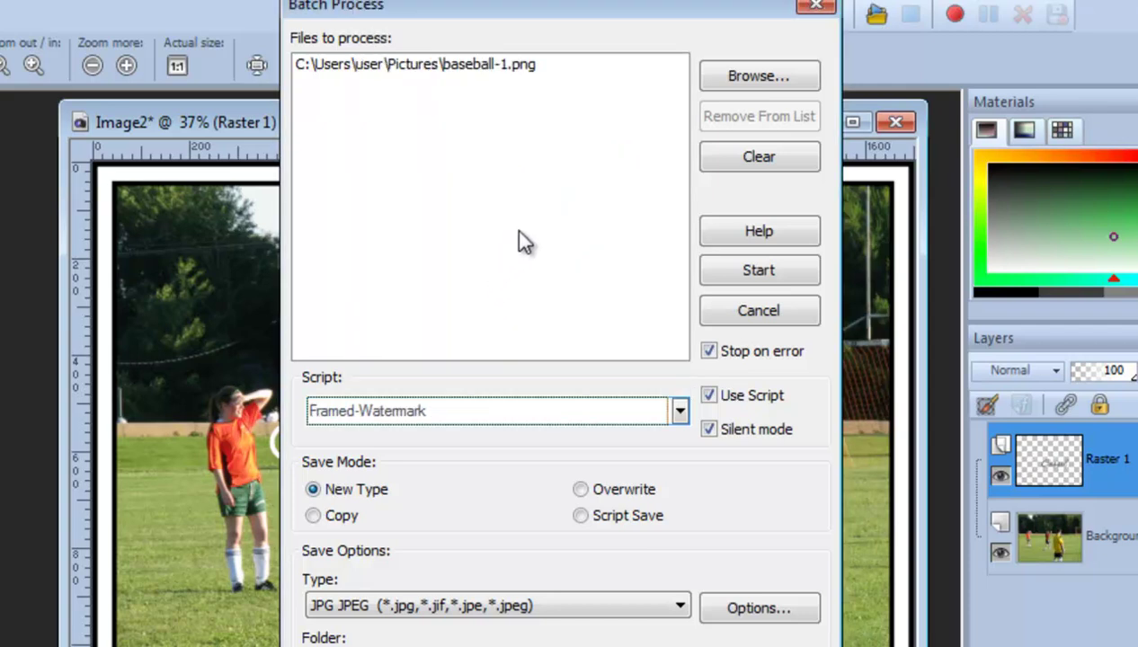
Browse for the files to process and open the PSP Test folder among the soccer photos on drive C
{"action": "left_click", "coordinate": [751, 79]}
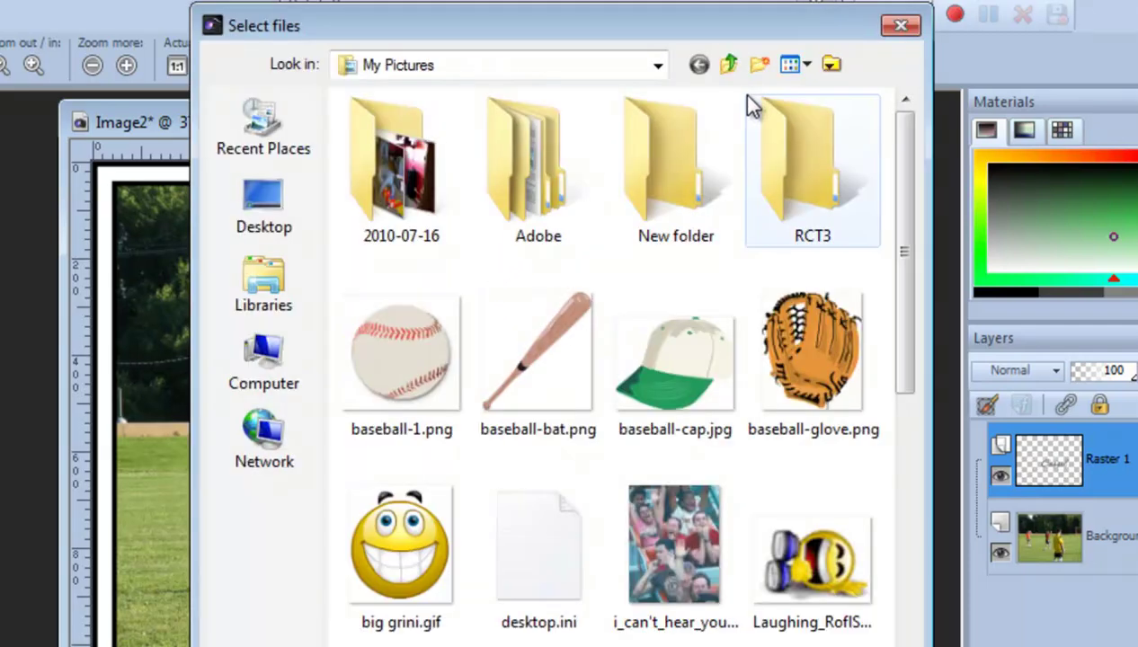
{"action": "left_click", "coordinate": [658, 67]}
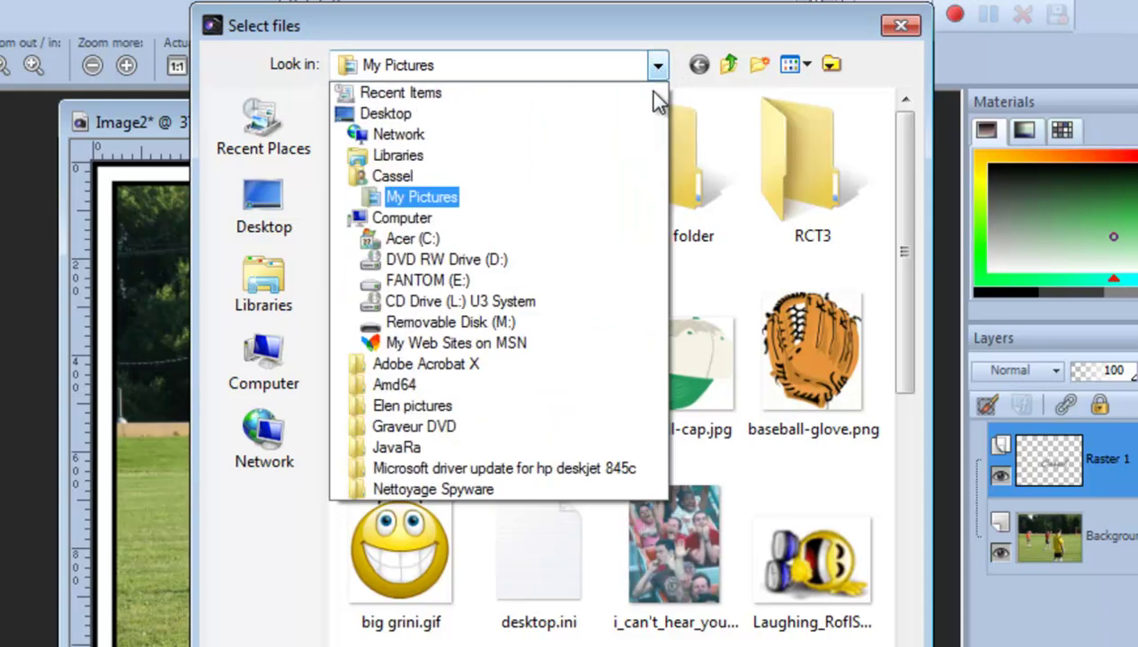
{"action": "left_click", "coordinate": [592, 242]}
{"action": "double_click", "coordinate": [457, 182]}
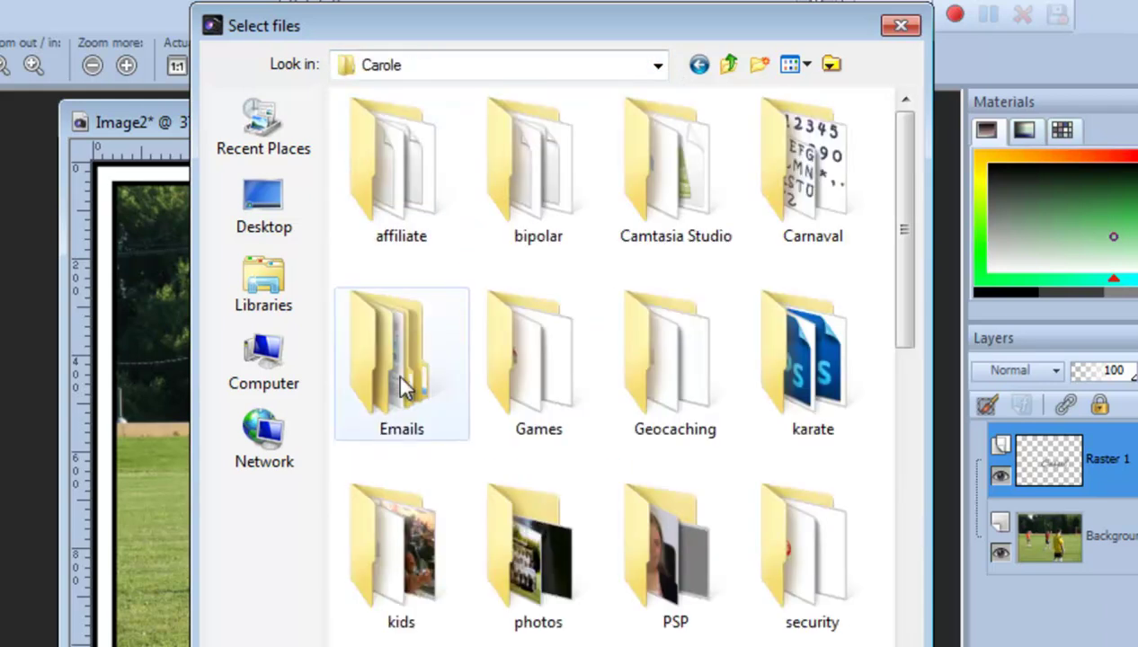
{"action": "double_click", "coordinate": [535, 564]}
{"action": "left_click_drag", "start_coordinate": [901, 154], "coordinate": [910, 314]}
{"action": "double_click", "coordinate": [544, 284]}
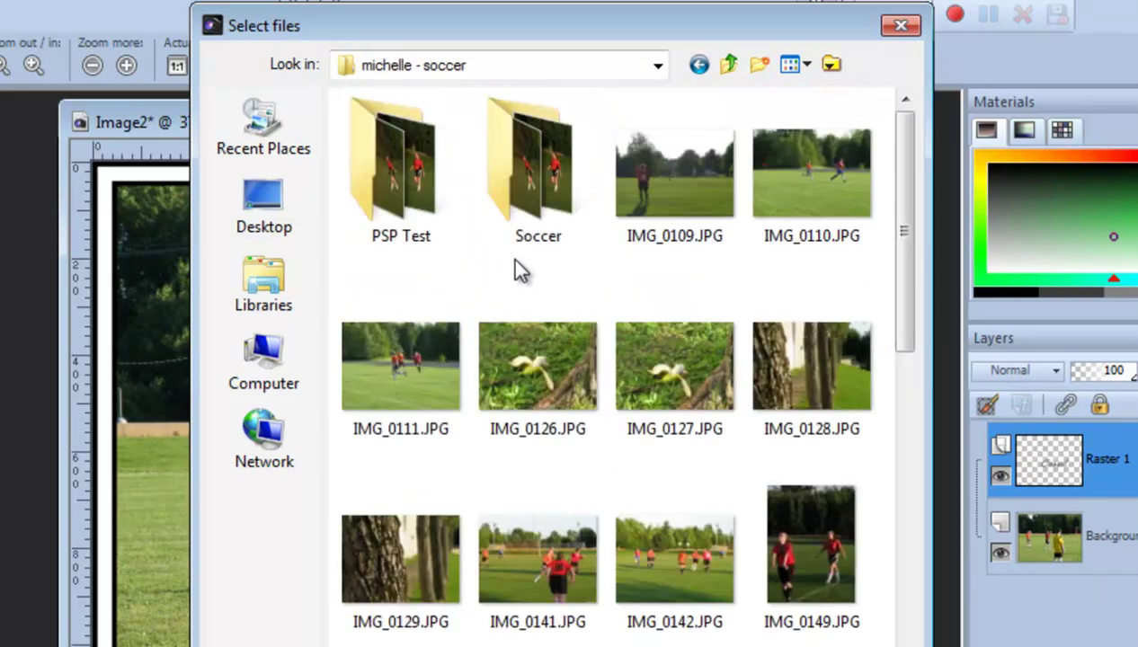
{"action": "double_click", "coordinate": [384, 216]}
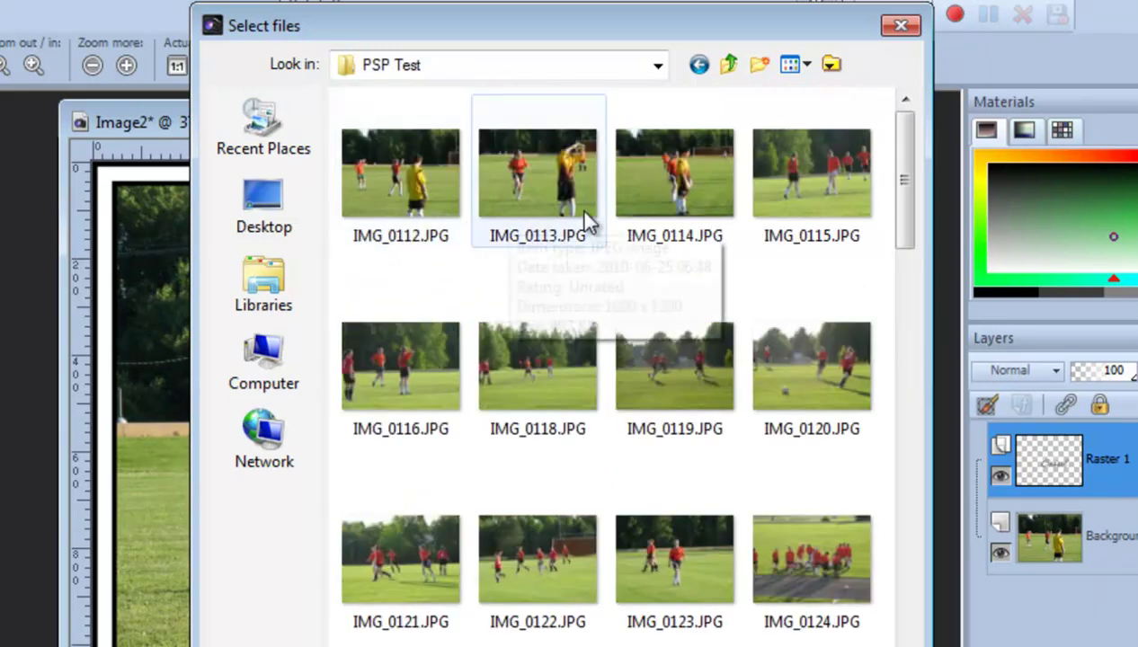
Select all photos in PSP Test from IMG_0112.JPG through IMG_0180.JPG and add them to the batch
{"action": "left_click", "coordinate": [406, 180]}
{"action": "left_click_drag", "start_coordinate": [904, 224], "coordinate": [906, 636]}
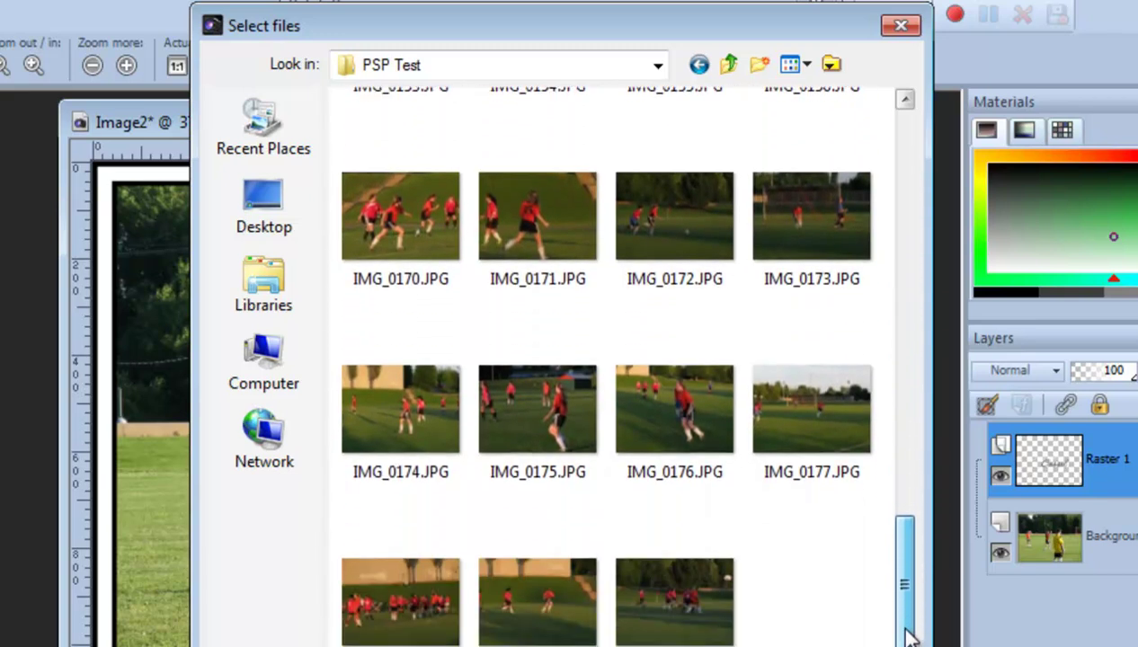
{"action": "left_click", "coordinate": [665, 603], "text": "shift"}
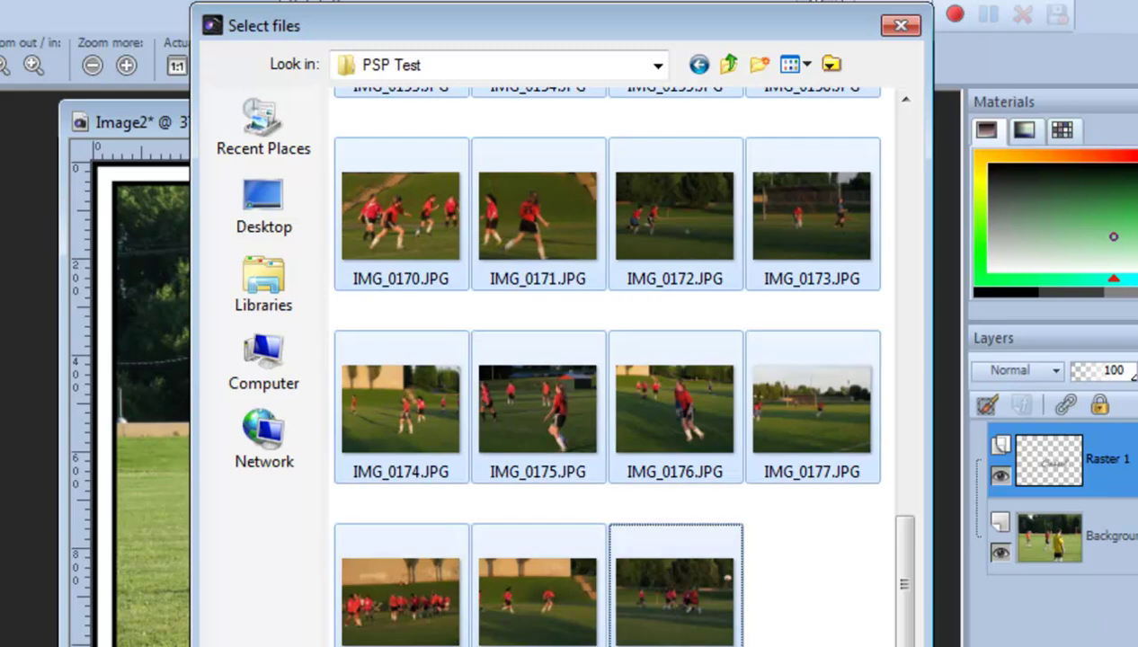
{"action": "key", "text": "Return"}
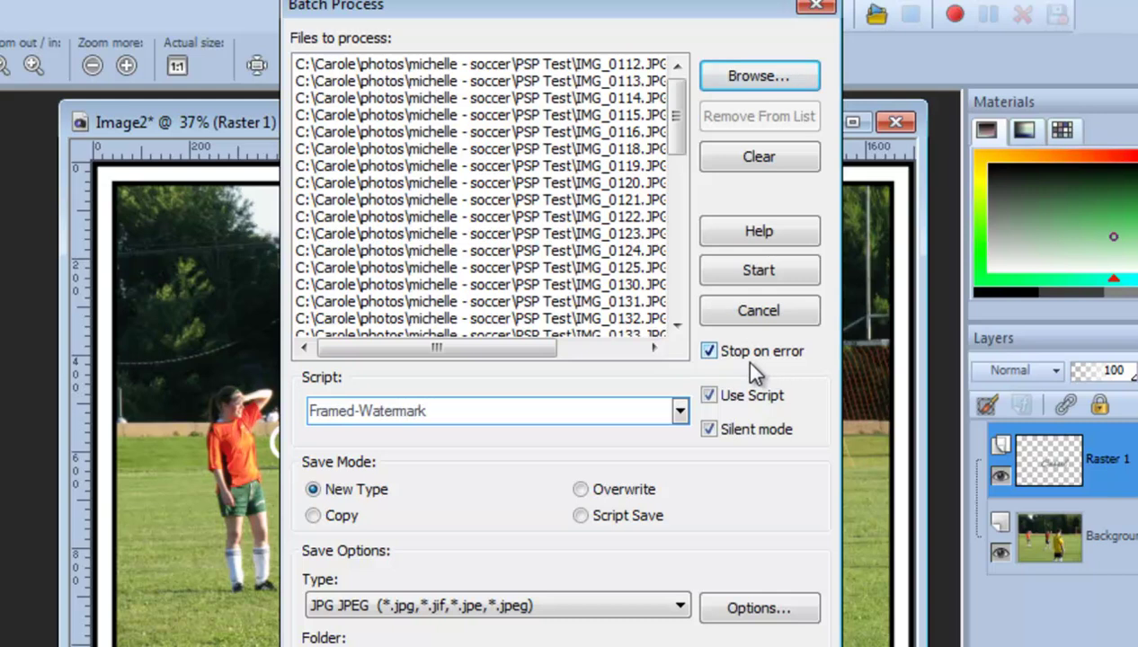
Turn off Stop on error for the batch and set the save mode to Copy
{"action": "left_click", "coordinate": [707, 350]}
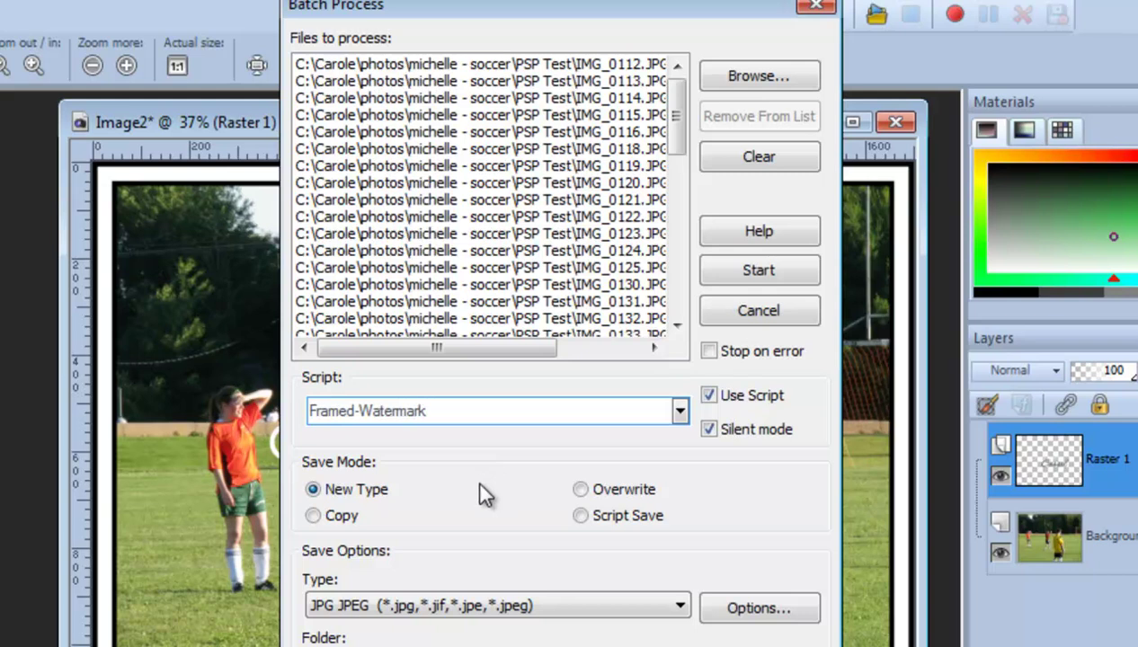
{"action": "left_click", "coordinate": [311, 515]}
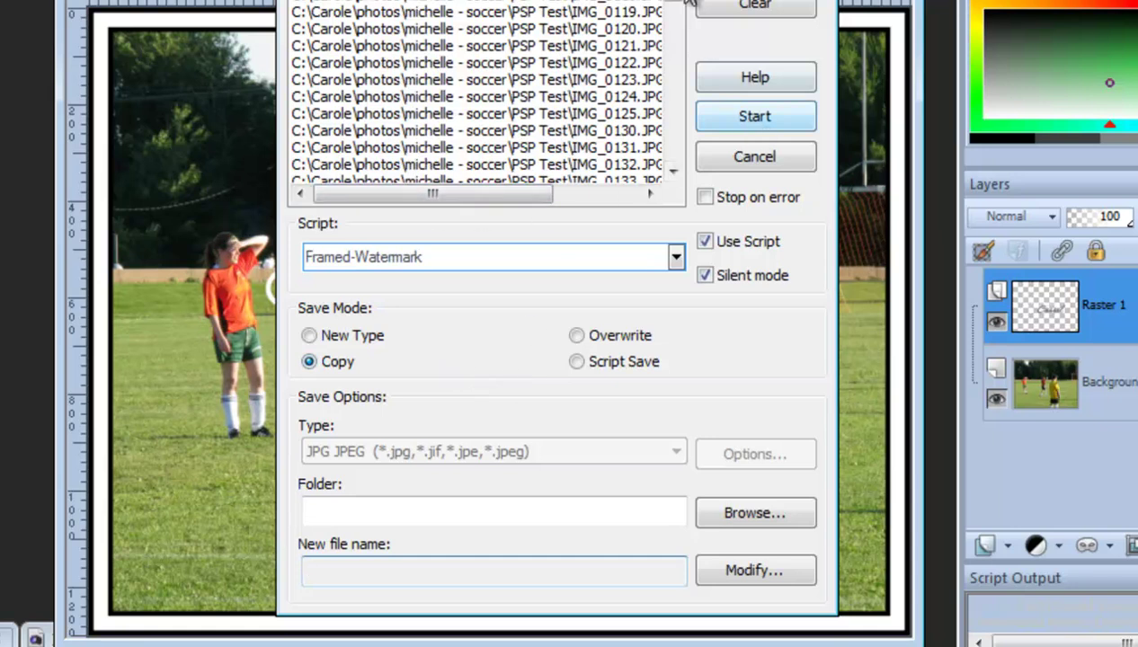
Remove baseball-1.png from the files to process, run the batch and dismiss its progress report
{"action": "left_click_drag", "start_coordinate": [674, 9], "coordinate": [675, 133]}
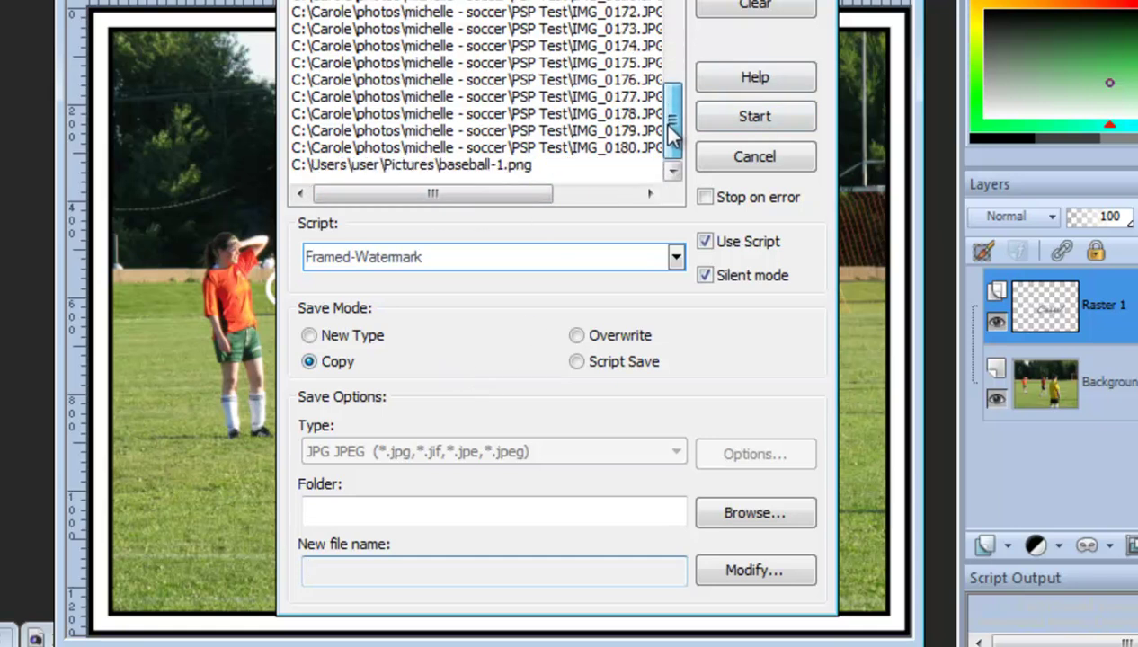
{"action": "left_click", "coordinate": [454, 166]}
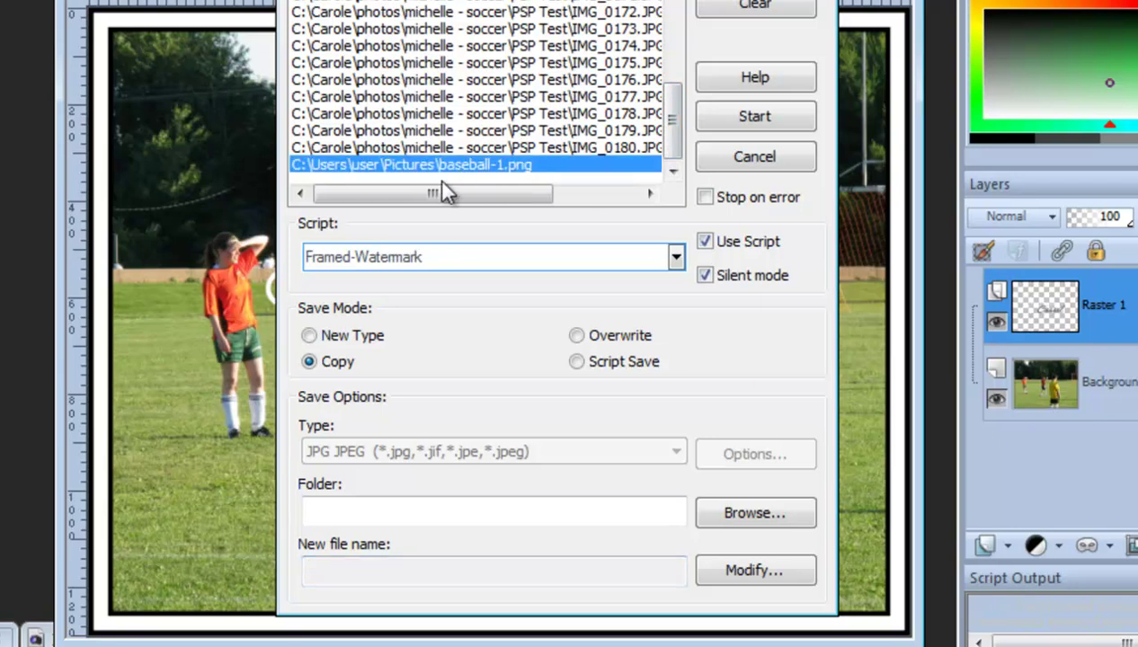
{"action": "left_click", "coordinate": [763, 5]}
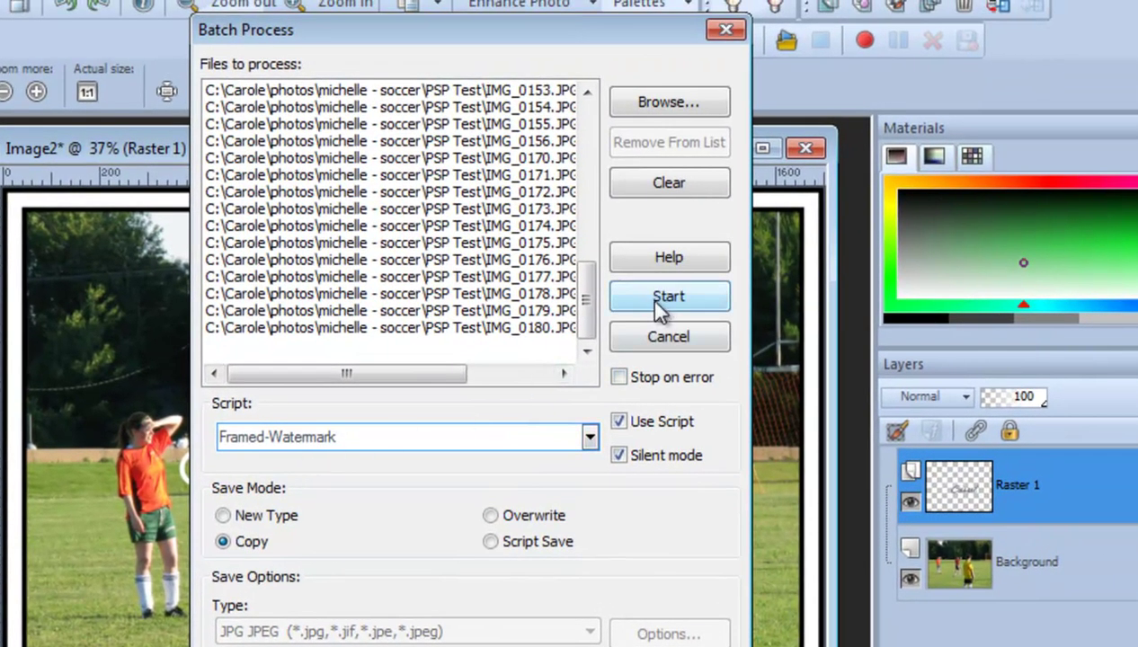
{"action": "left_click", "coordinate": [668, 300]}
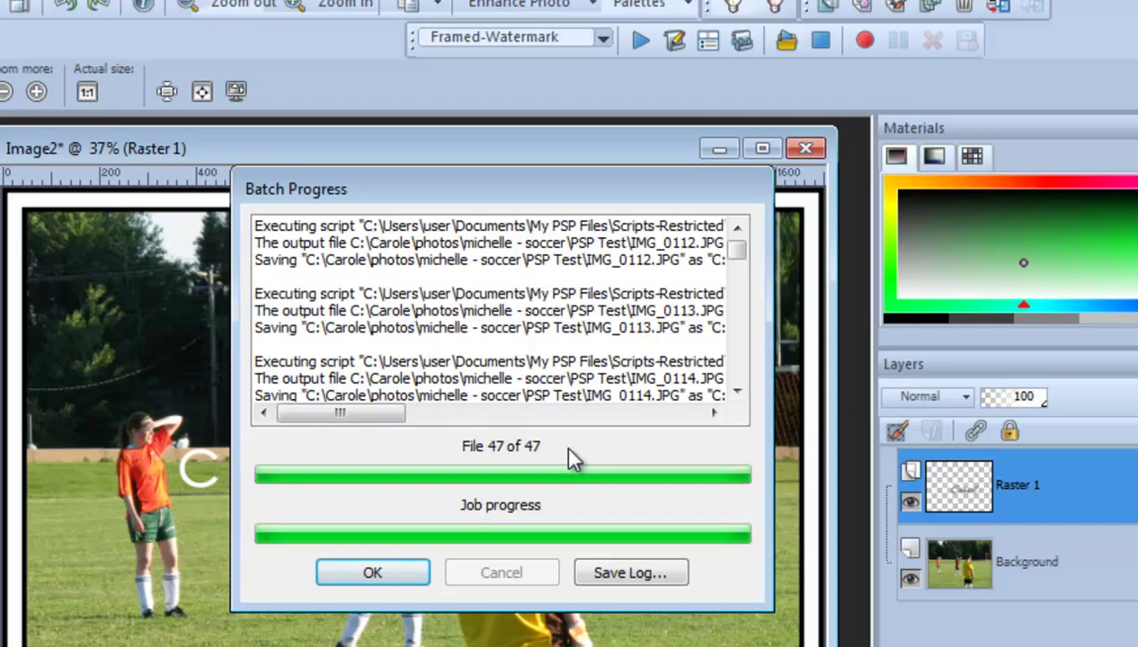
{"action": "left_click", "coordinate": [373, 576]}
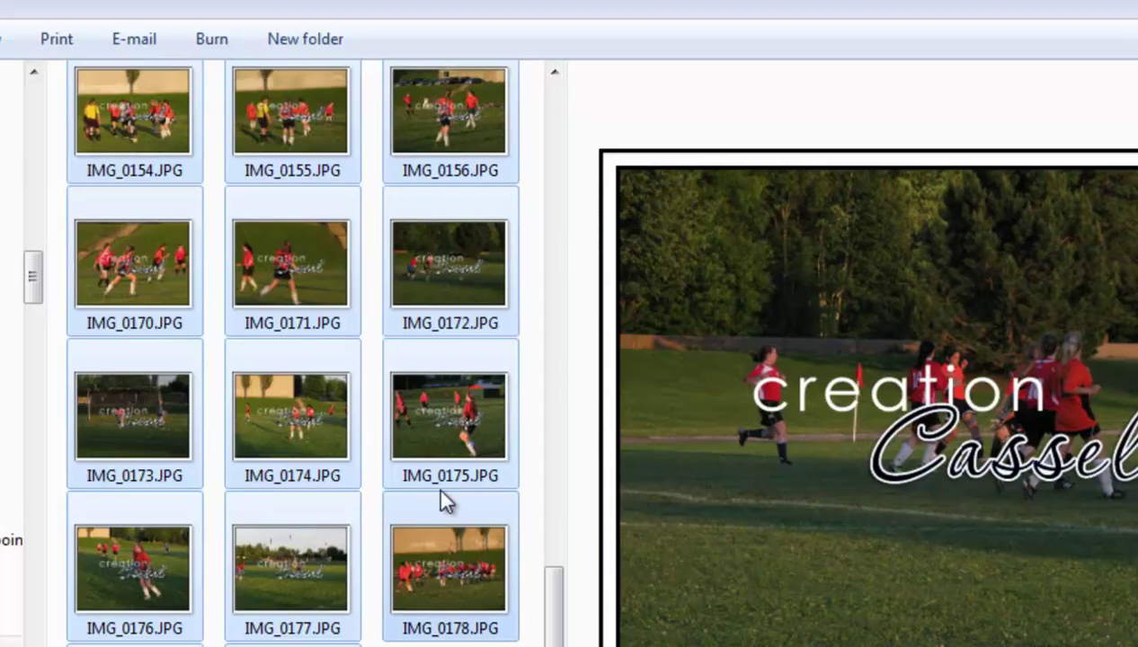
In the file browser, examine the batch-processed soccer photos, previewing several such as IMG_0156.JPG, IMG_0172.JPG, IMG_0175.JPG and IMG_0178.JPG
{"action": "left_click", "coordinate": [444, 118]}
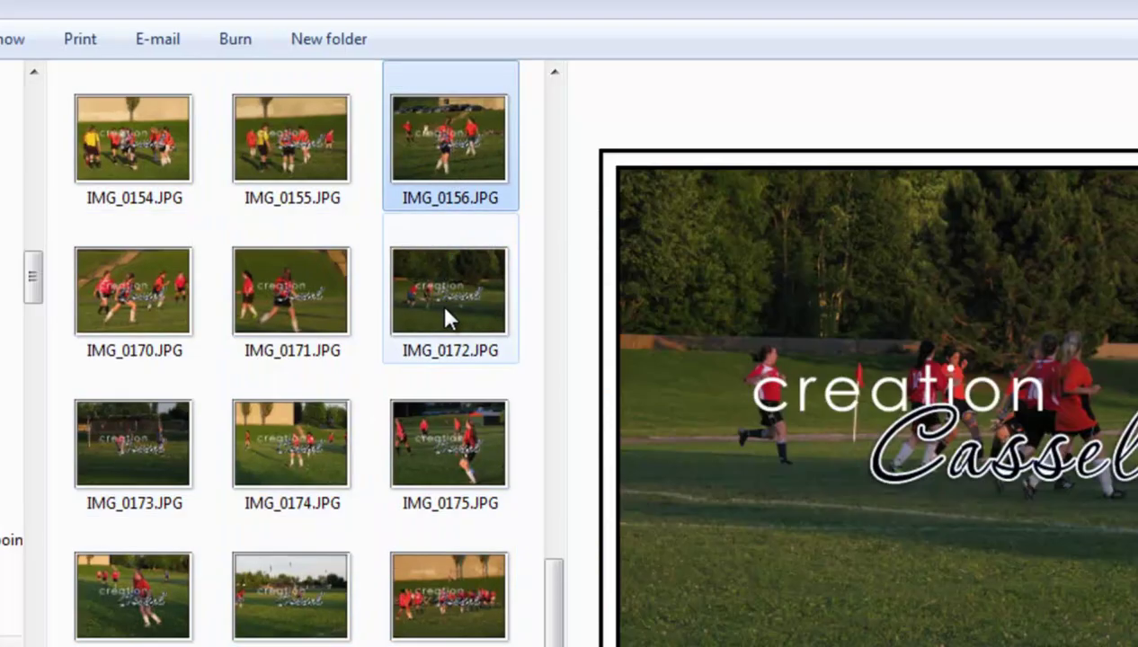
{"action": "left_click", "coordinate": [439, 304]}
{"action": "left_click", "coordinate": [438, 481]}
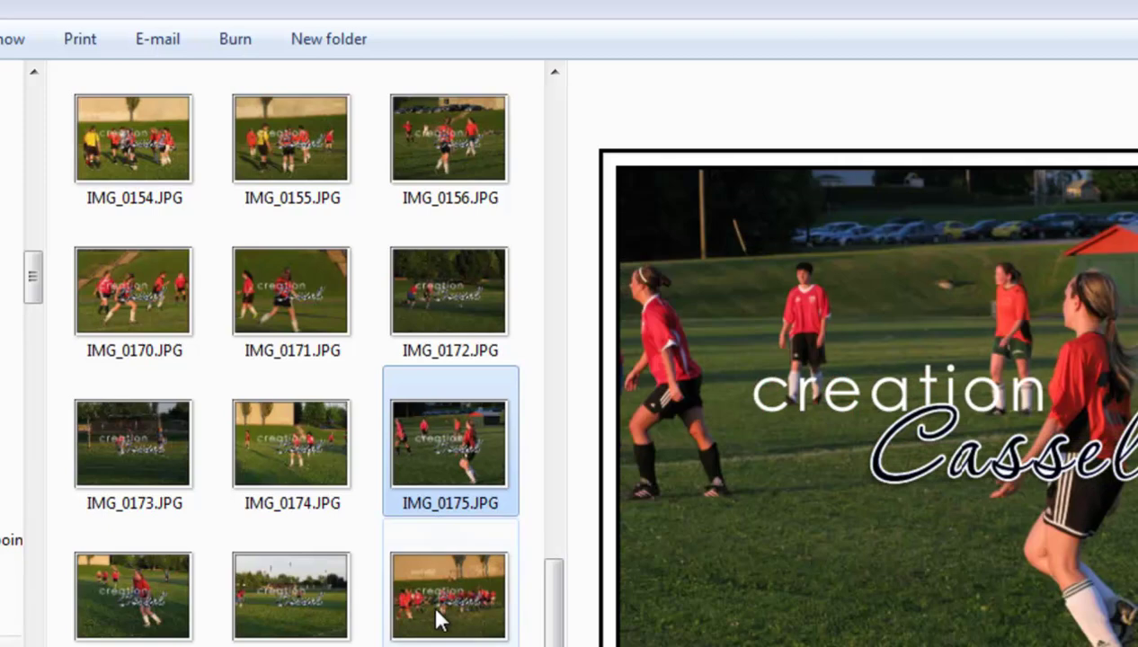
{"action": "left_click", "coordinate": [433, 607]}
{"action": "left_click_drag", "start_coordinate": [554, 625], "coordinate": [556, 177]}
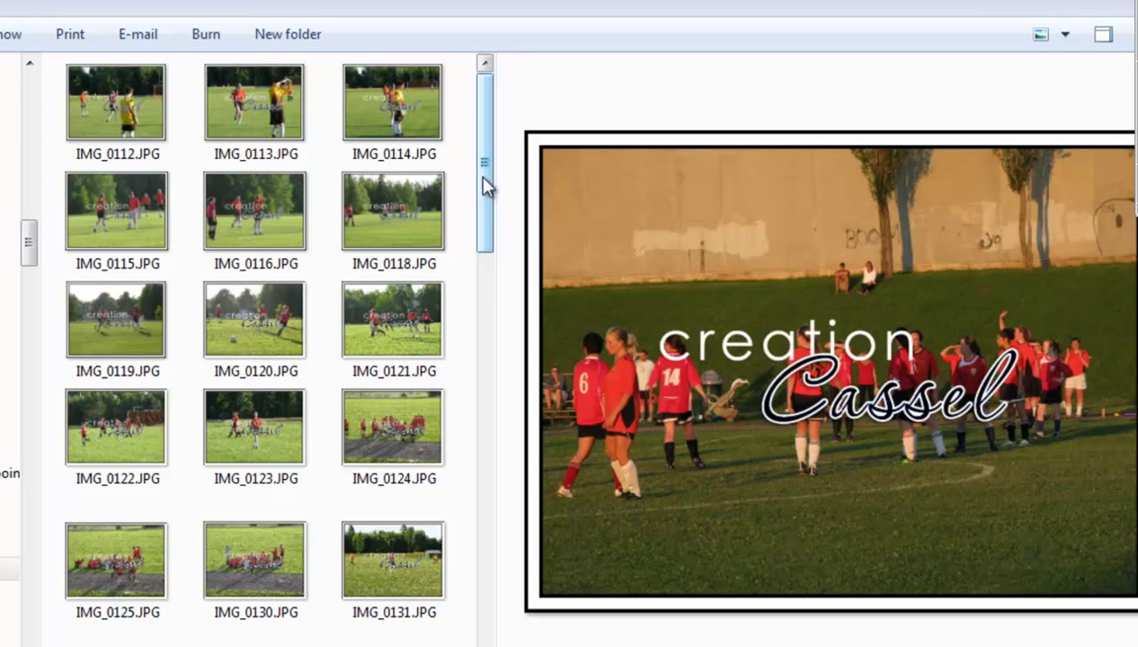
{"action": "scroll", "coordinate": [485, 175], "scroll_direction": "down", "scroll_amount": 1}
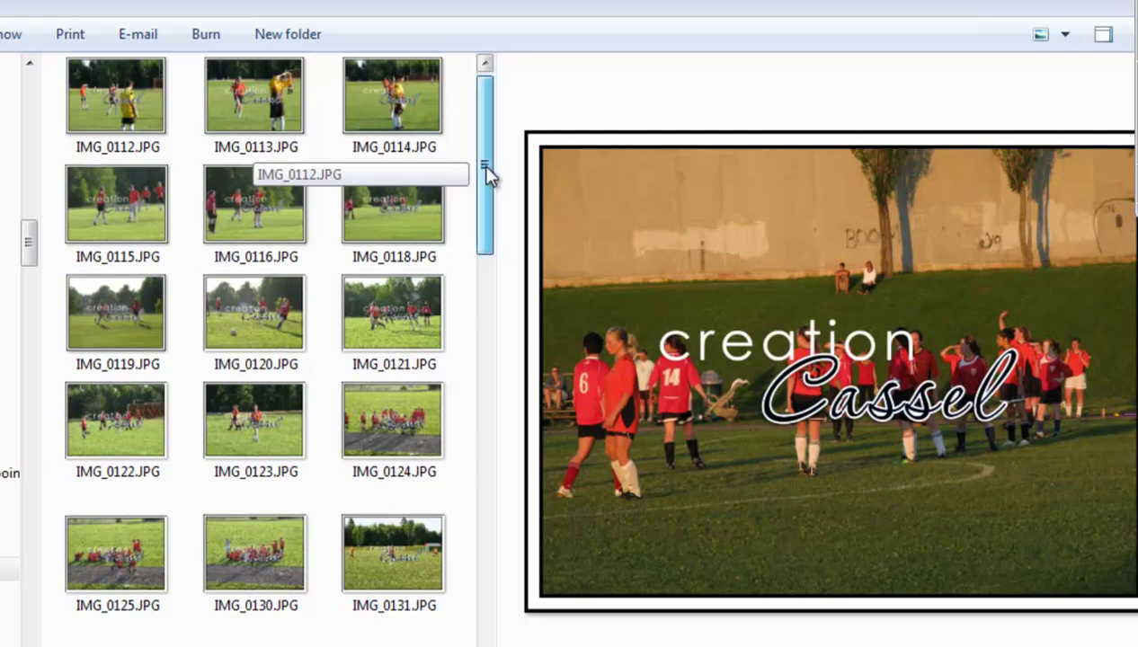
{"action": "left_click_drag", "start_coordinate": [486, 169], "coordinate": [487, 208]}
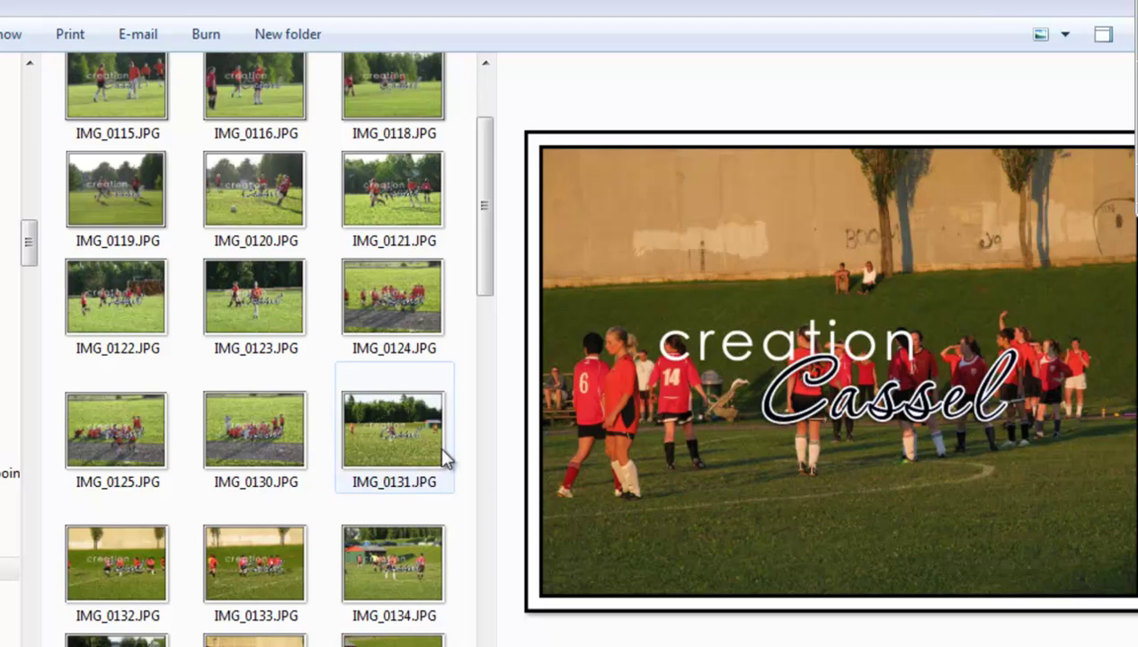
{"action": "left_click_drag", "start_coordinate": [484, 260], "coordinate": [481, 634]}
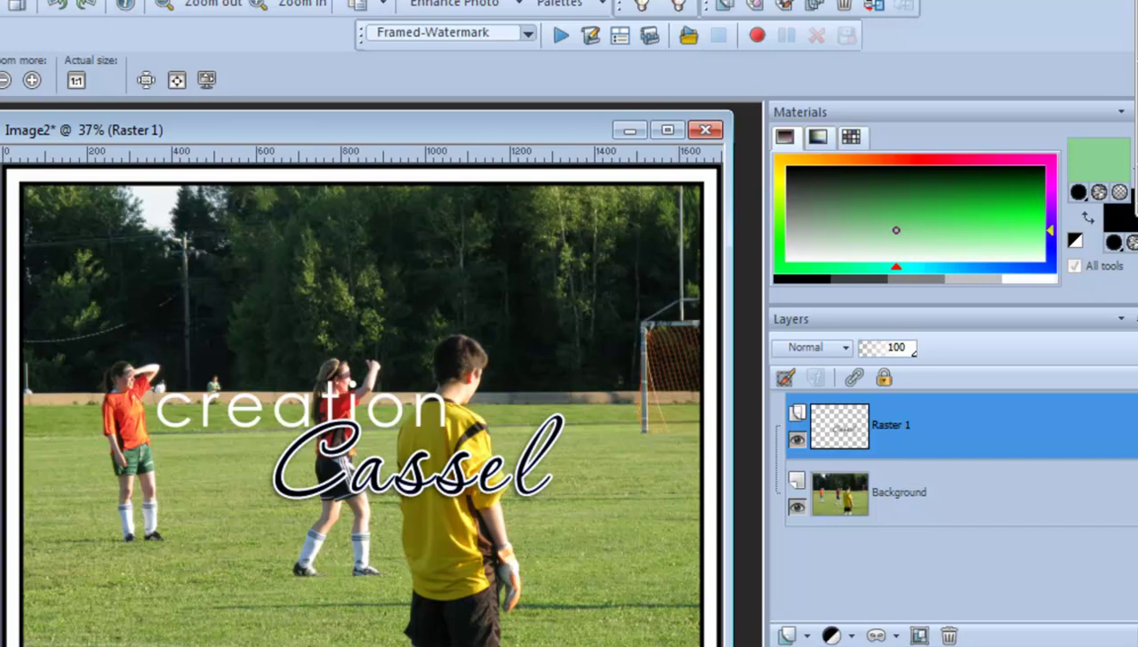
Back in PaintShop Pro, undo the logo stamp, the added raster layer and the borders on Image2
{"action": "key", "text": "ctrl+z"}
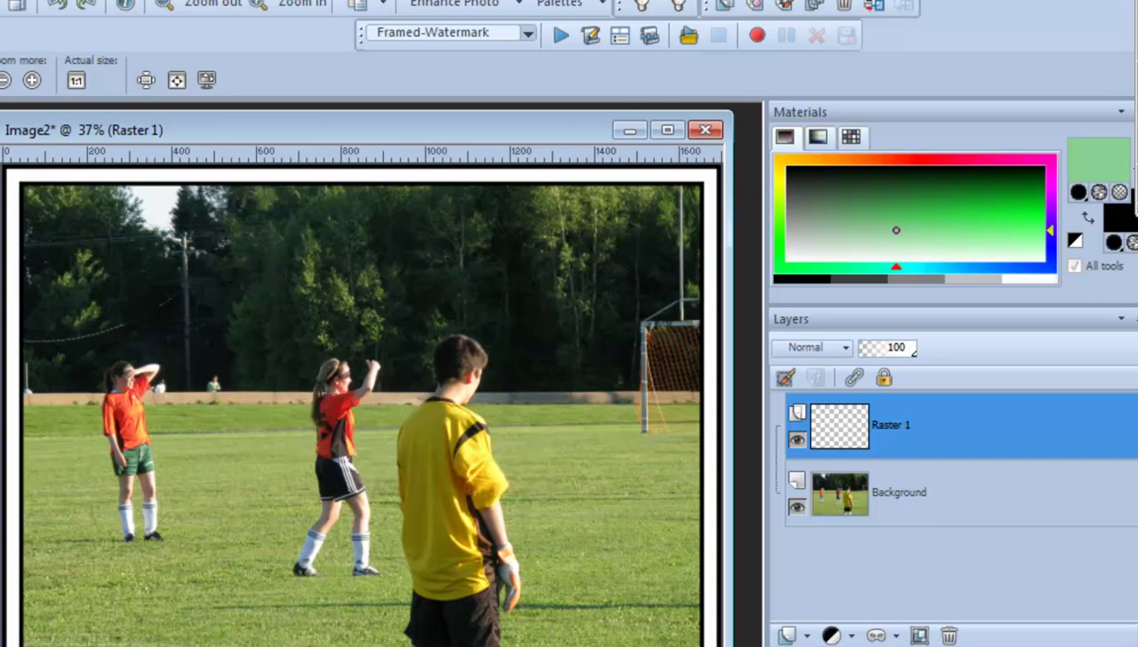
{"action": "key", "text": "ctrl+z"}
{"action": "scroll", "coordinate": [368, 377], "scroll_direction": "up", "scroll_amount": 2}
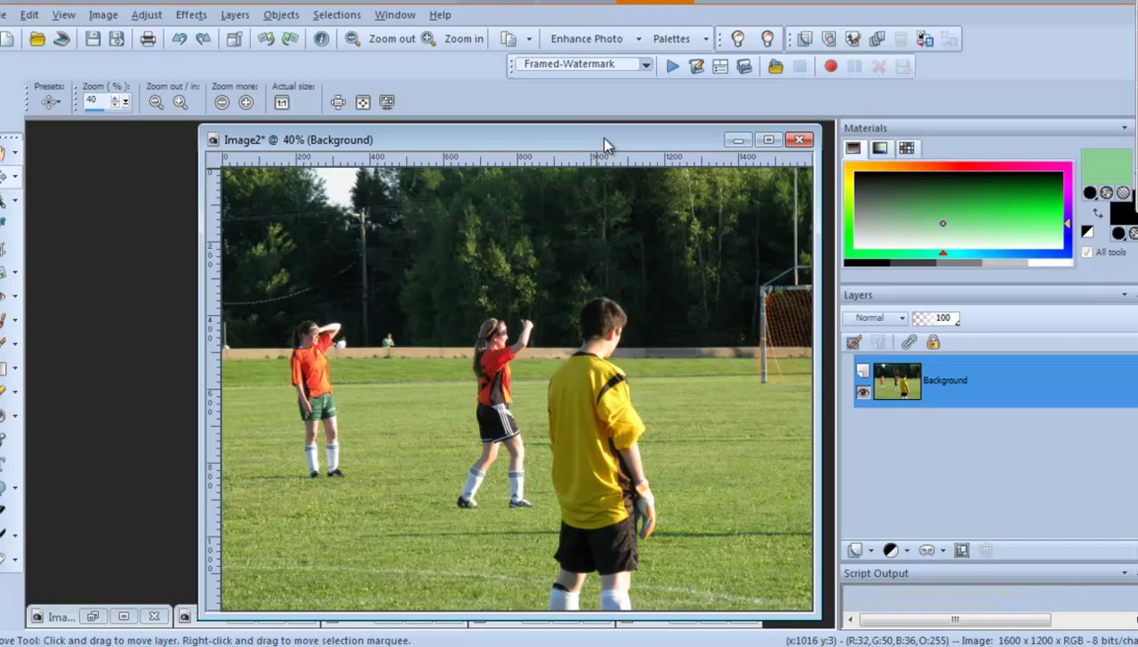
Start recording a new script and resize Image2 to a width of 600 pixels
{"action": "left_click_drag", "start_coordinate": [615, 142], "coordinate": [605, 139]}
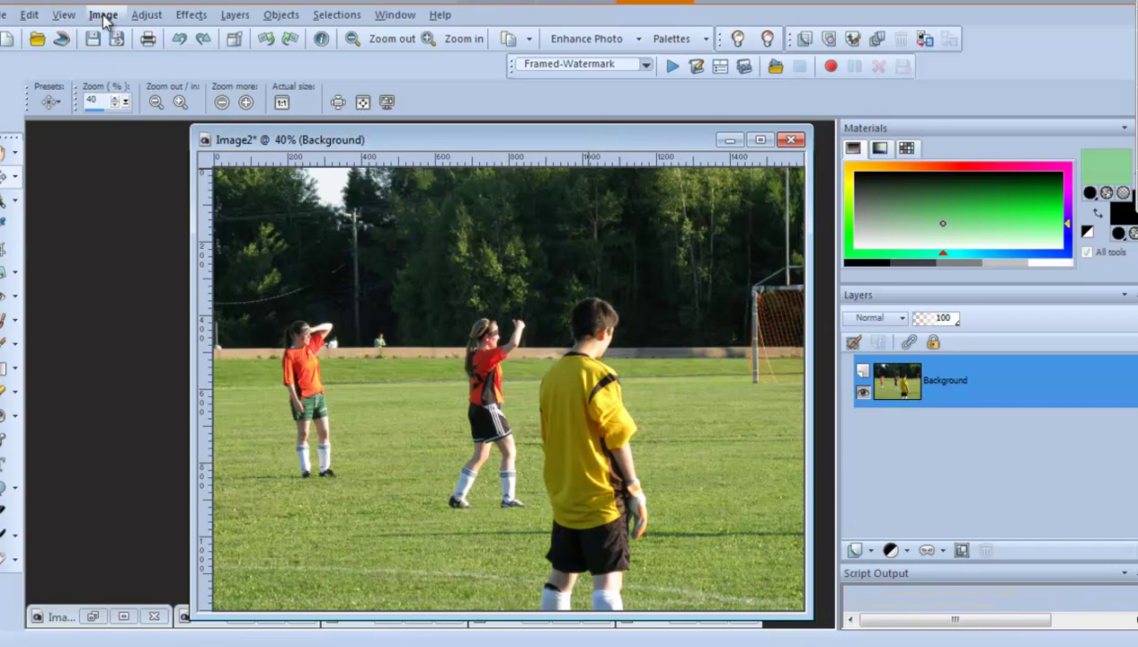
{"action": "left_click", "coordinate": [831, 68]}
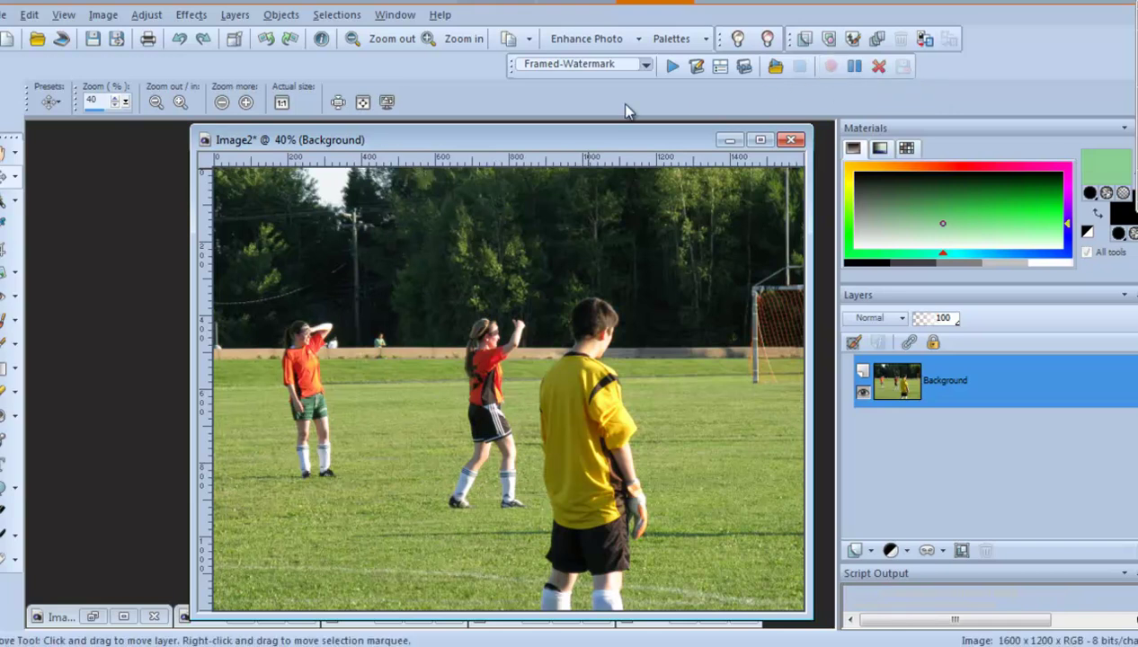
{"action": "left_click", "coordinate": [104, 15]}
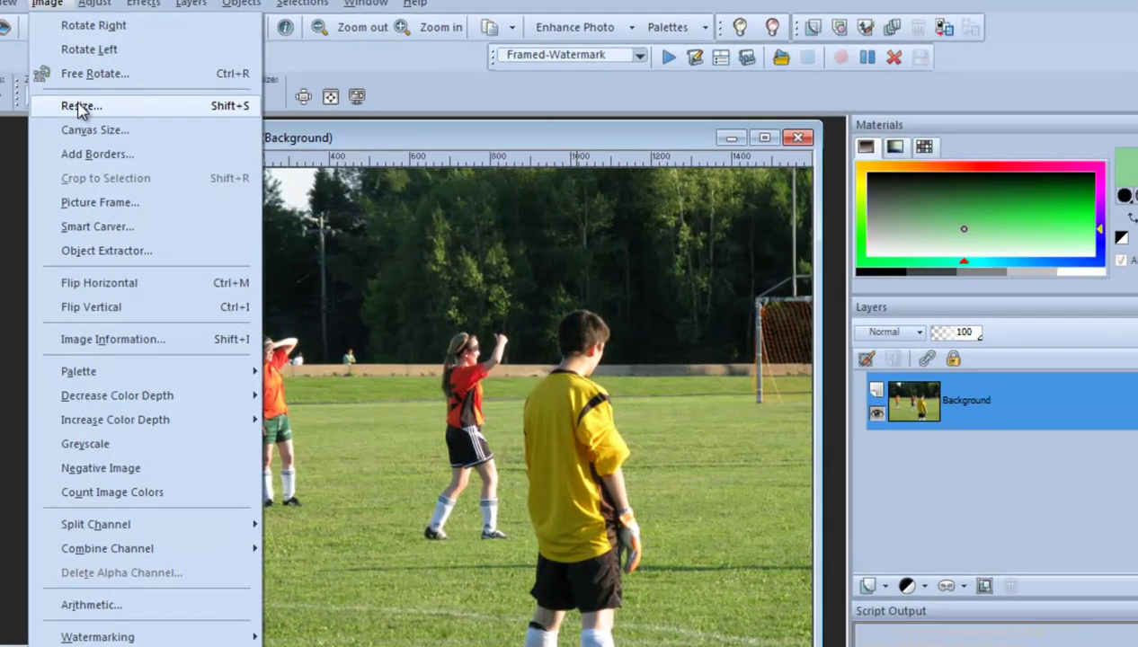
{"action": "left_click", "coordinate": [130, 112]}
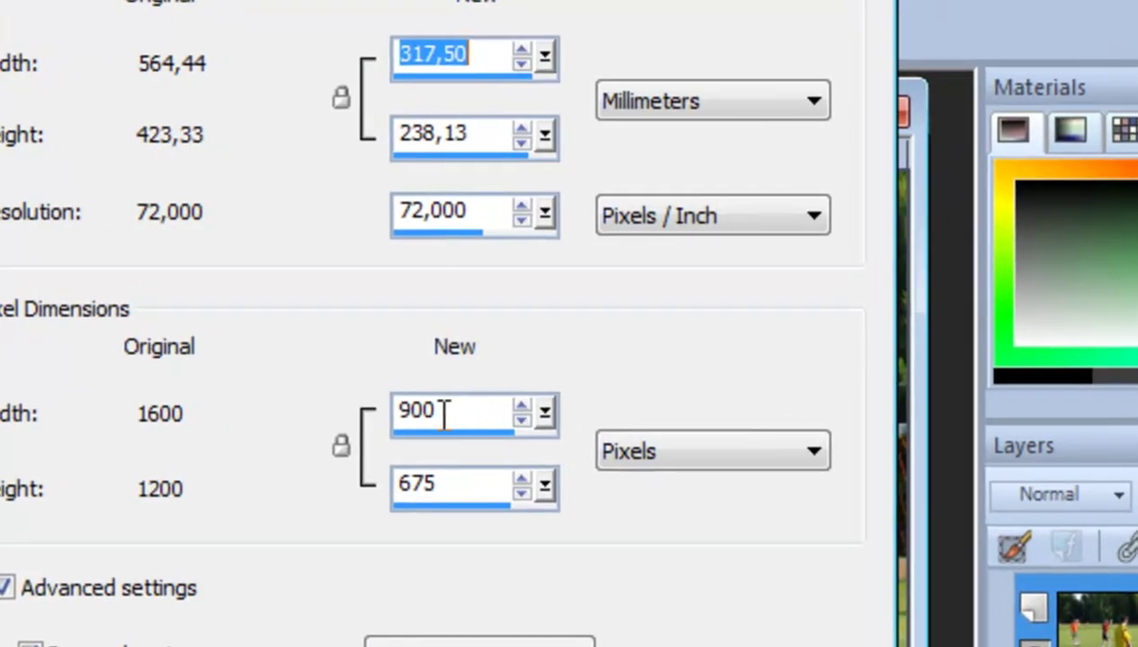
{"action": "left_click_drag", "start_coordinate": [411, 410], "coordinate": [373, 424]}
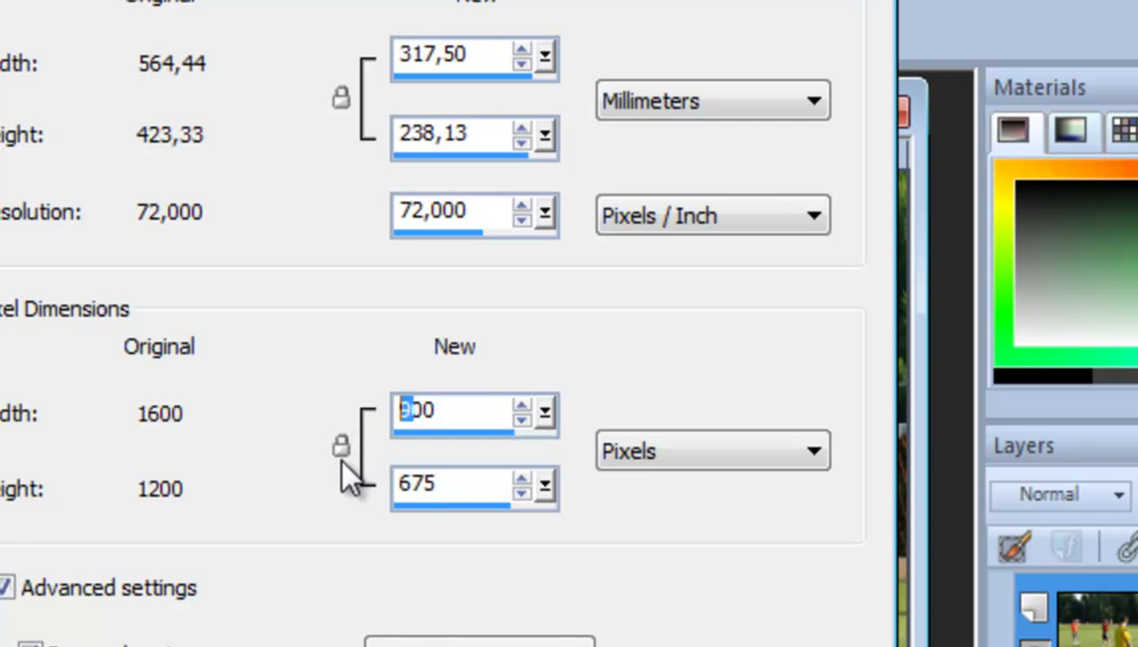
{"action": "type", "text": "6"}
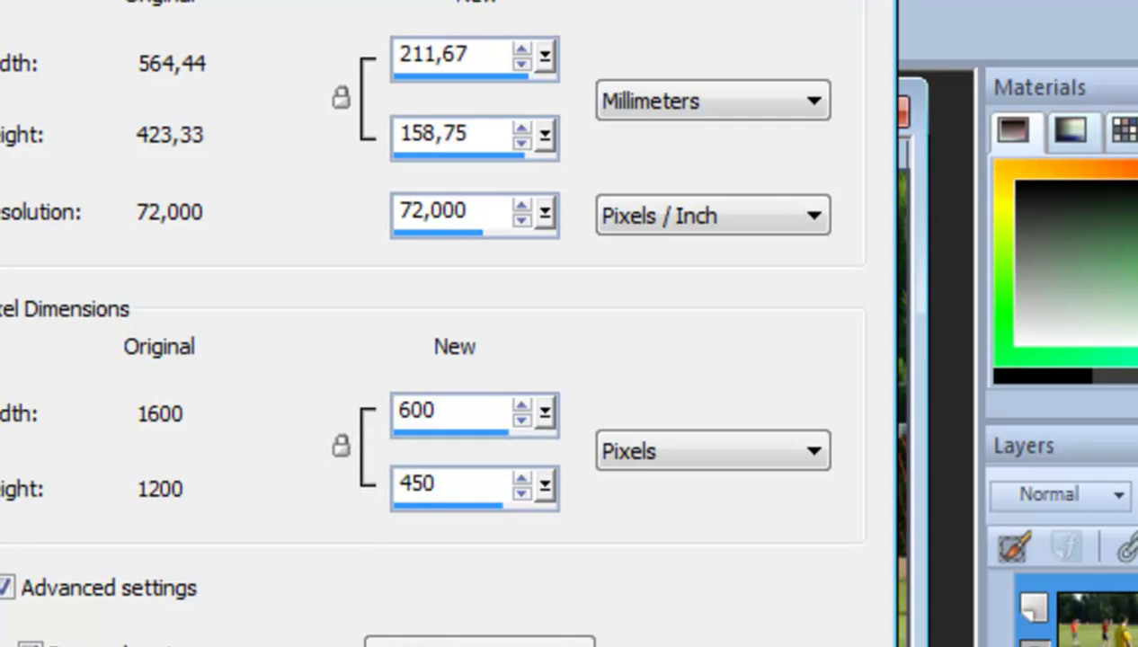
{"action": "key", "text": "Return"}
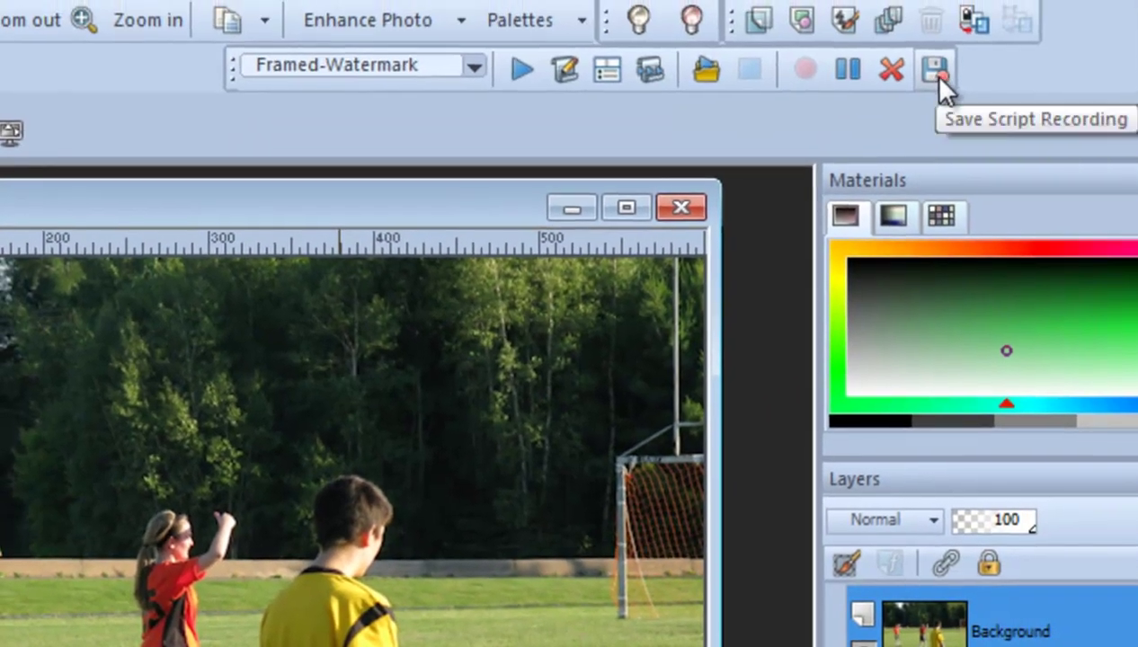
Save the script recording under the name Resize -600 in the Scripts-Restricted folder
{"action": "left_click", "coordinate": [933, 72]}
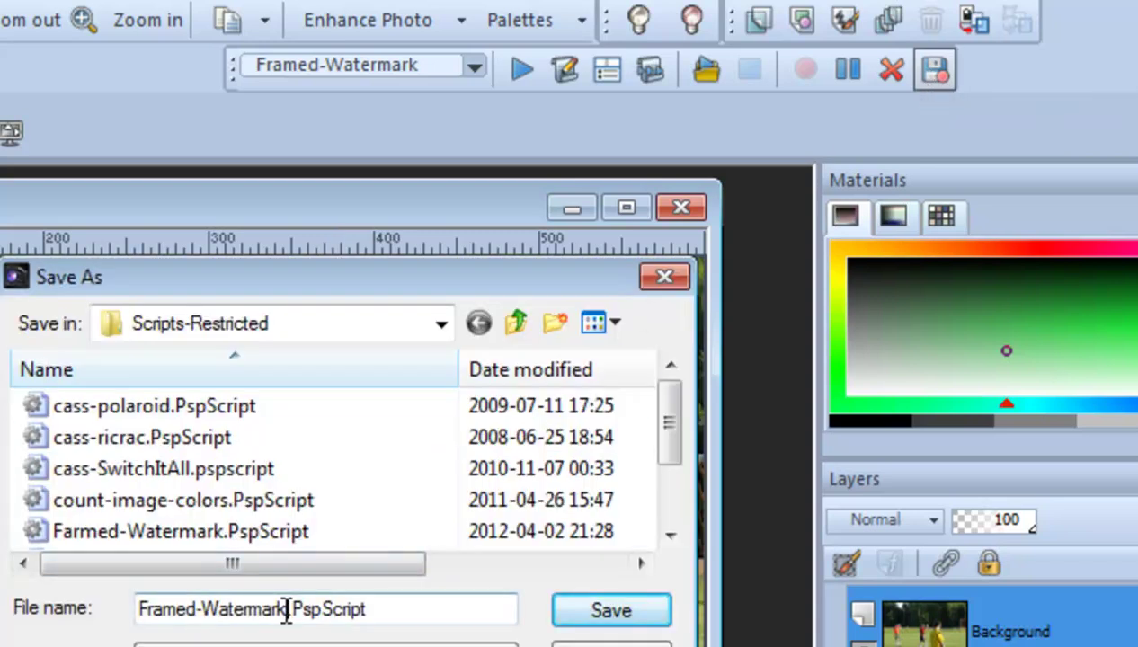
{"action": "left_click_drag", "start_coordinate": [289, 609], "coordinate": [52, 617]}
{"action": "type", "text": "Resize"}
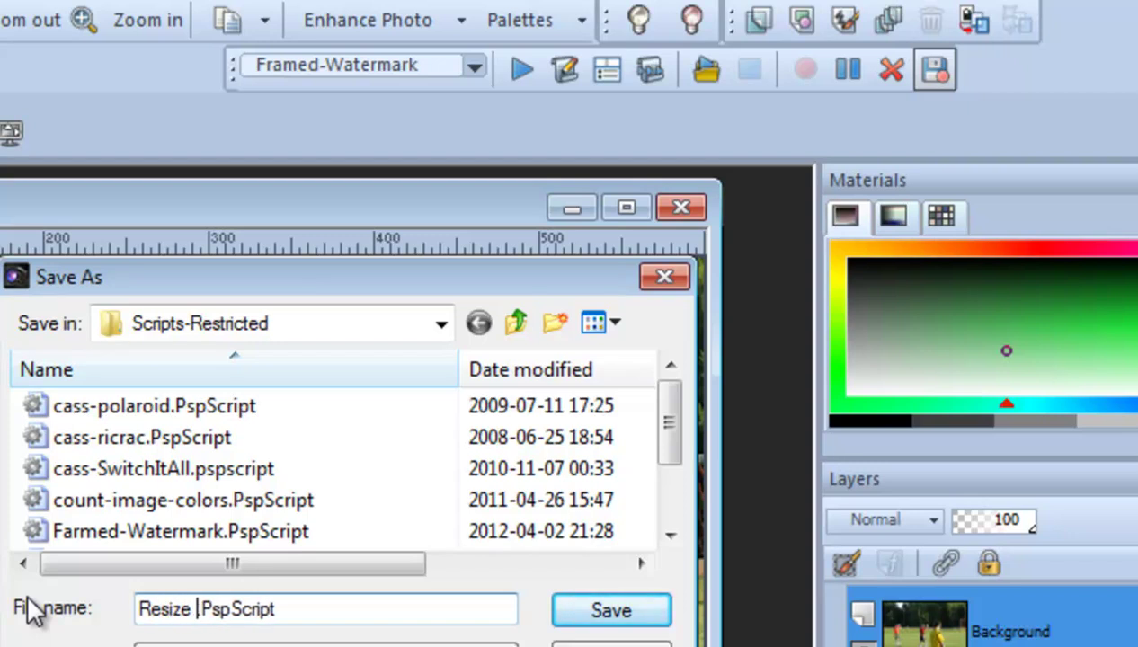
{"action": "type", "text": " -600"}
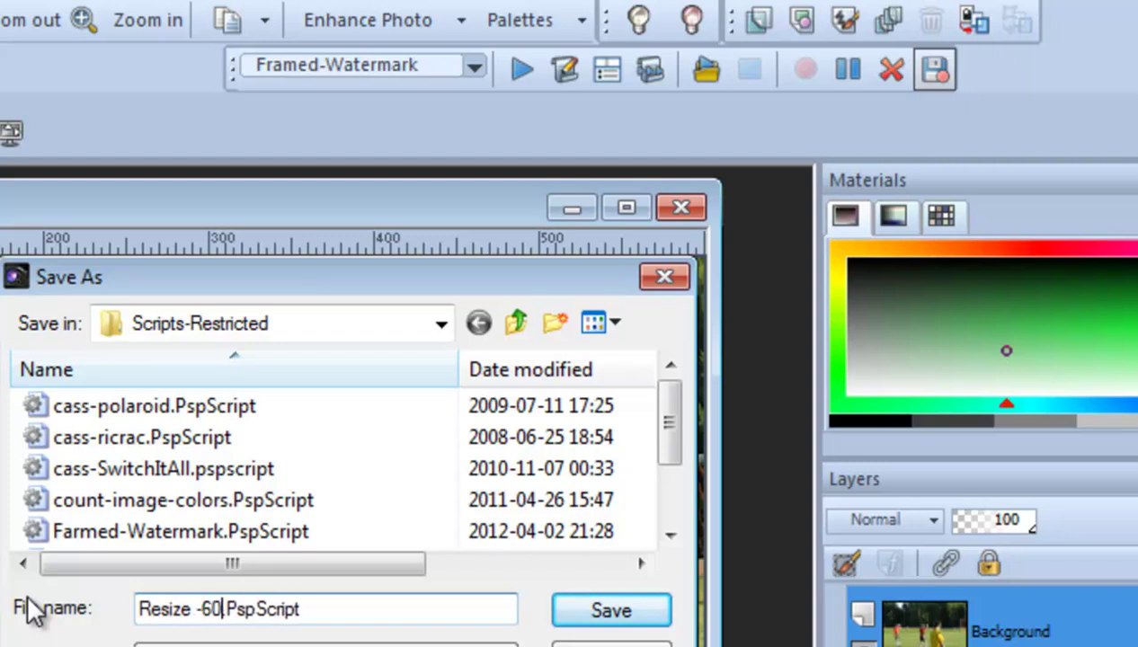
{"action": "left_click", "coordinate": [604, 622]}
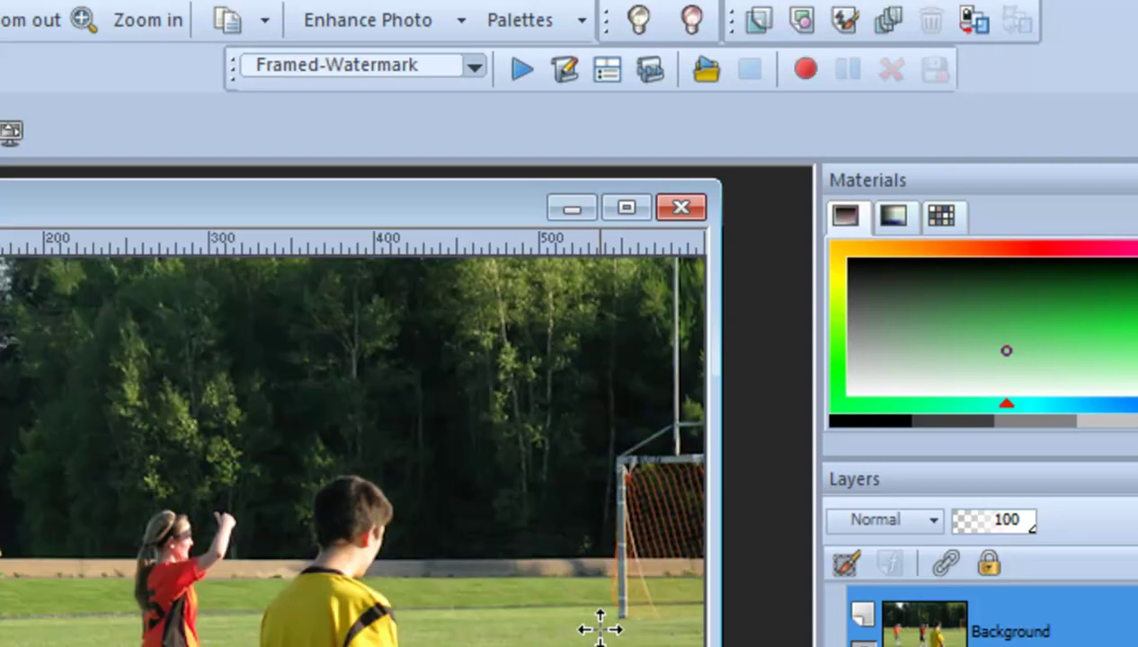
Bring up the watermarked photo IMG_0118.JPG and cascade all open image windows
{"action": "left_click_drag", "start_coordinate": [473, 216], "coordinate": [510, 216]}
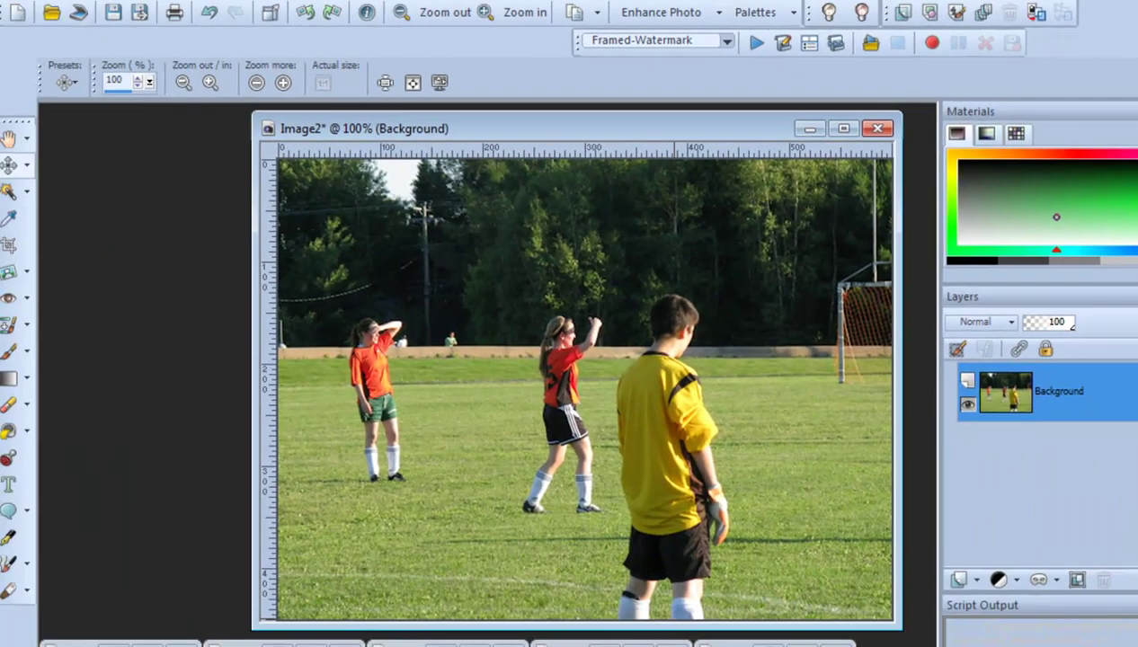
{"action": "left_click", "coordinate": [721, 646]}
{"action": "left_click", "coordinate": [722, 623]}
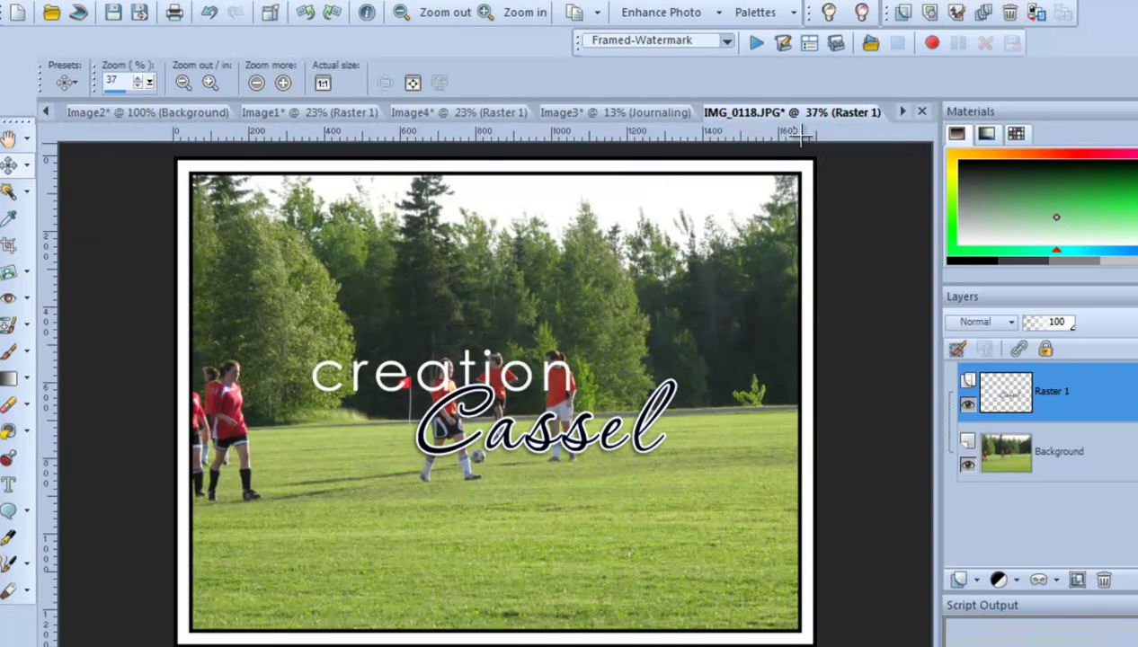
{"action": "left_click", "coordinate": [440, 1]}
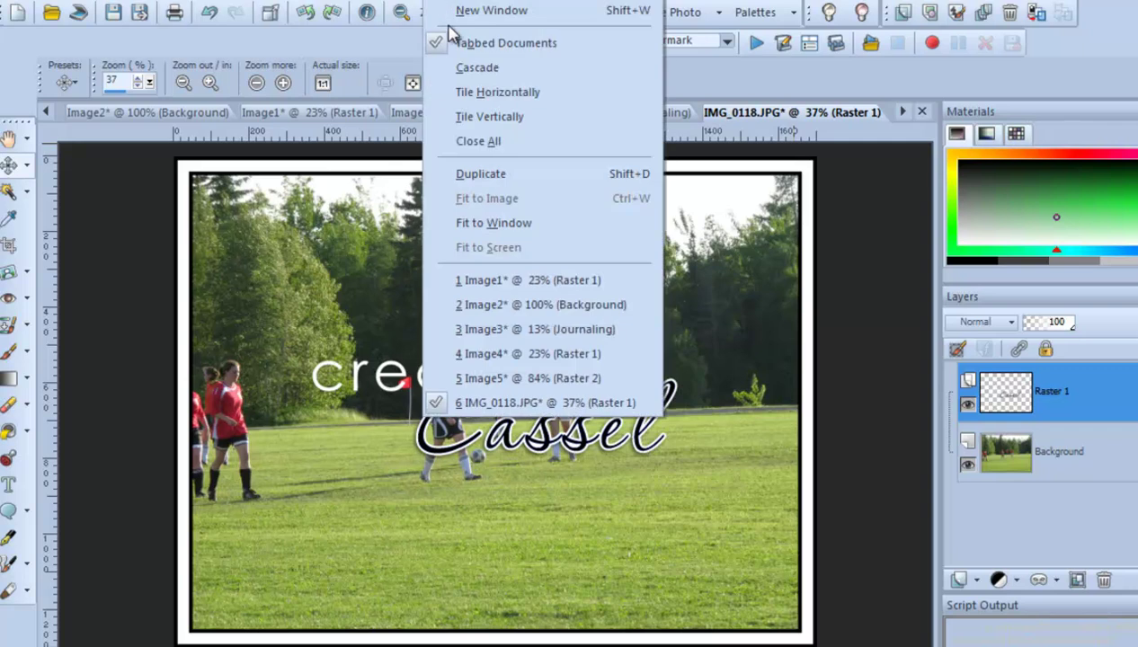
{"action": "left_click", "coordinate": [454, 67]}
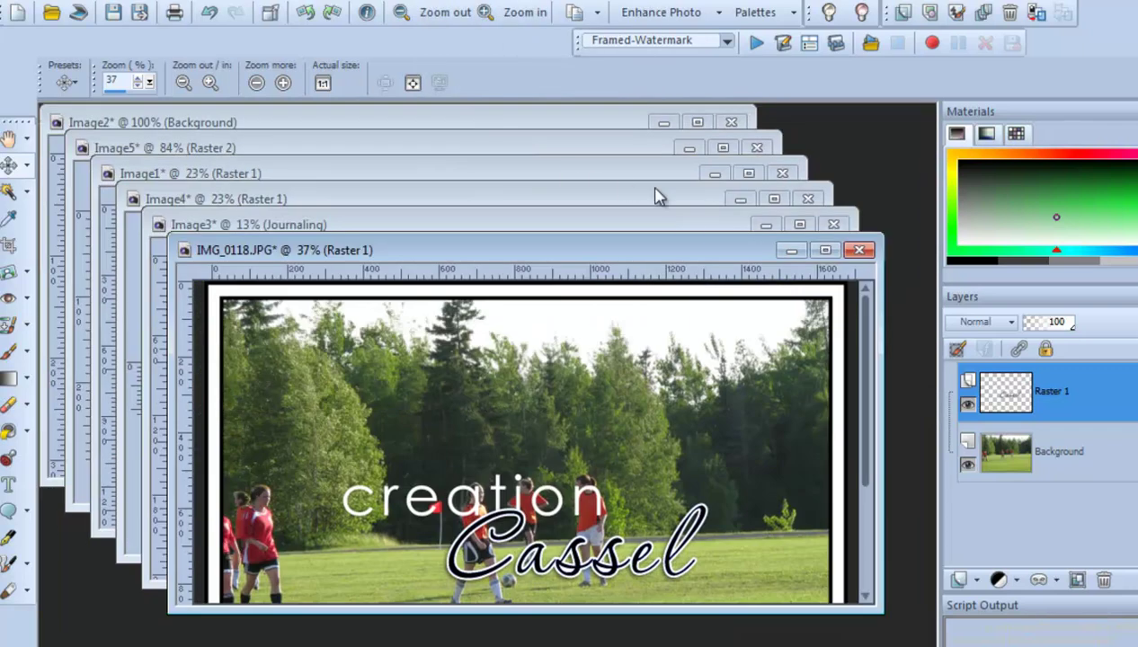
Minimize every cascaded image window except Image2 and place Image2 in the middle of the workspace
{"action": "left_click", "coordinate": [791, 250]}
{"action": "left_click", "coordinate": [765, 229]}
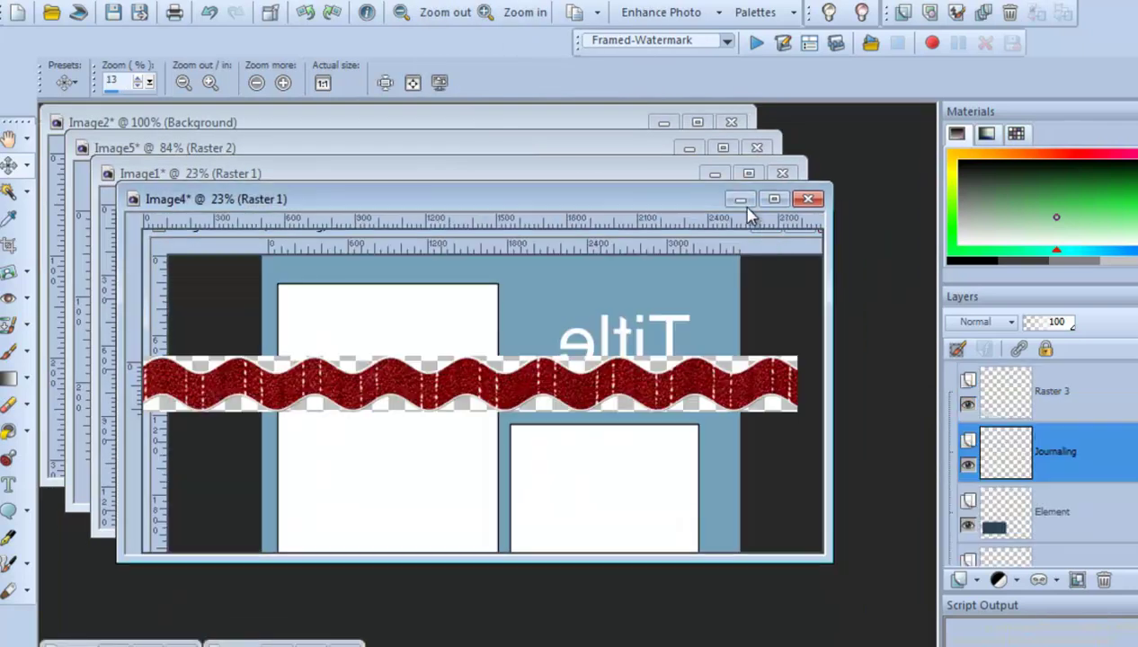
{"action": "left_click", "coordinate": [739, 201]}
{"action": "left_click", "coordinate": [711, 175]}
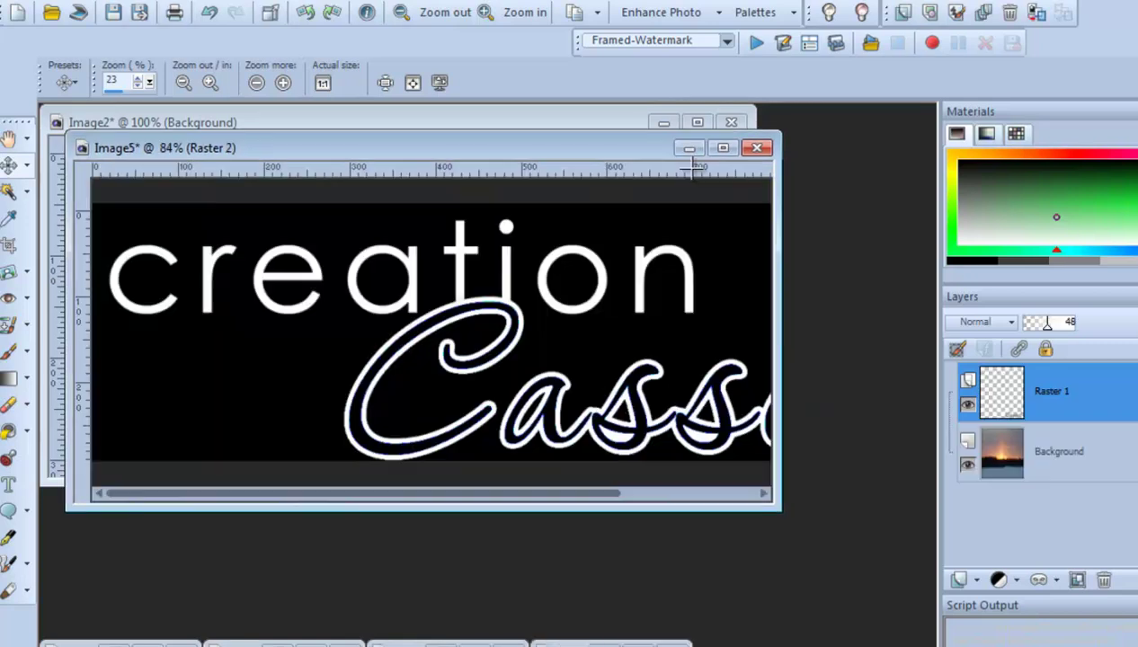
{"action": "left_click", "coordinate": [690, 153]}
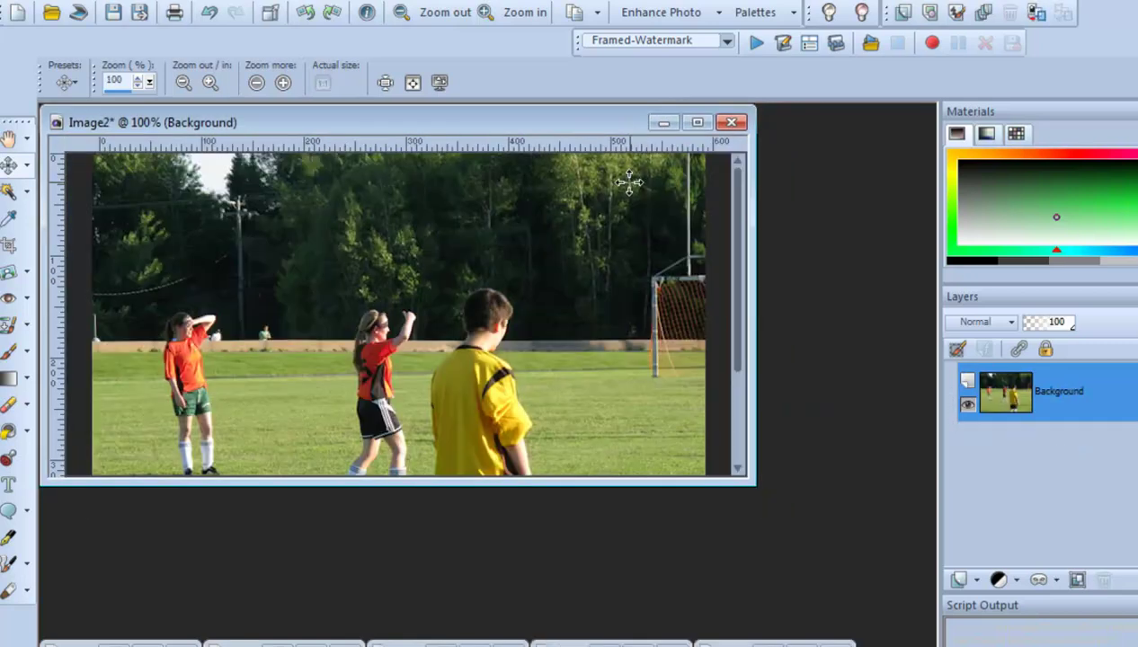
{"action": "scroll", "coordinate": [625, 205], "scroll_direction": "up", "scroll_amount": 1}
{"action": "left_click_drag", "start_coordinate": [602, 124], "coordinate": [678, 127]}
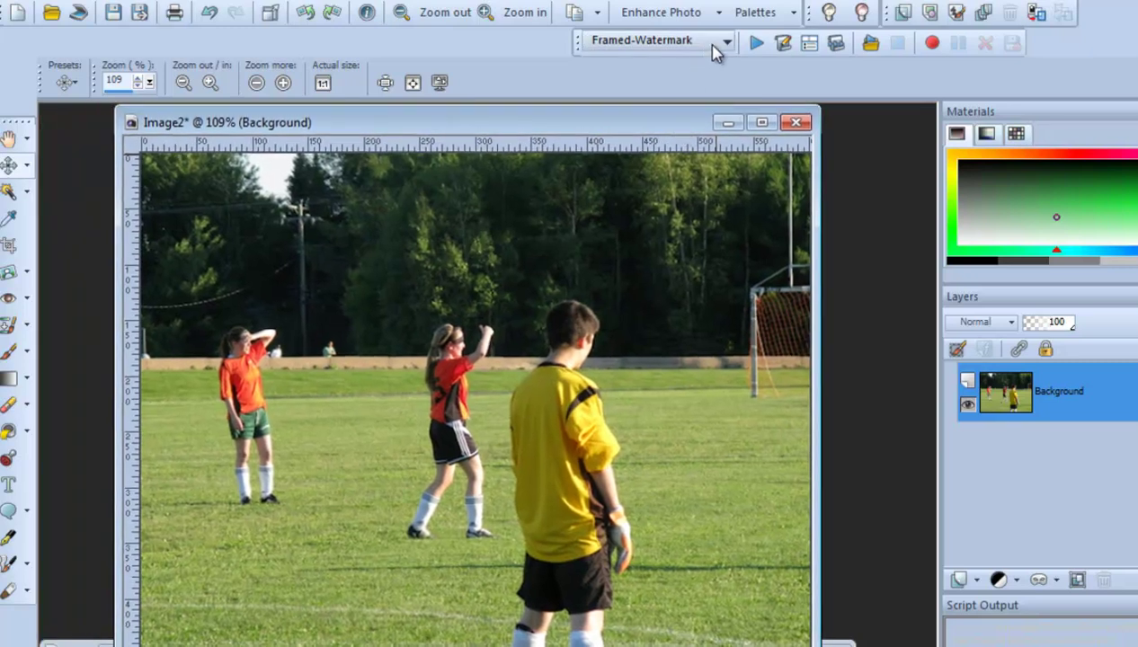
Select Resize -600 as the active script
{"action": "left_click", "coordinate": [724, 42]}
{"action": "left_click_drag", "start_coordinate": [777, 241], "coordinate": [789, 329]}
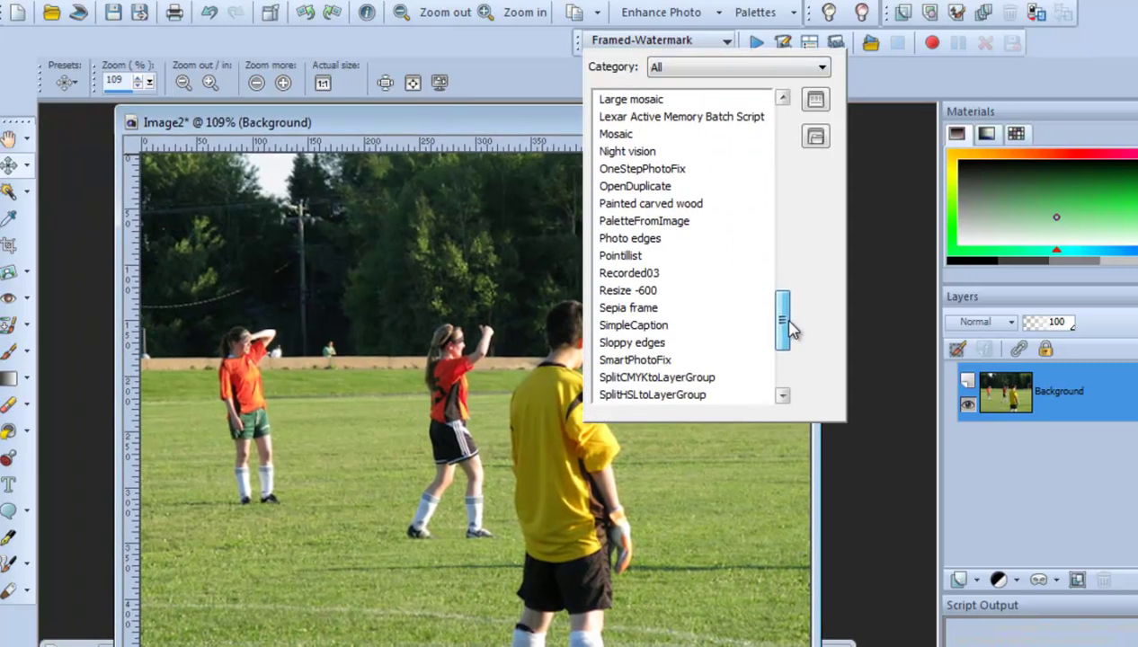
{"action": "left_click", "coordinate": [724, 291]}
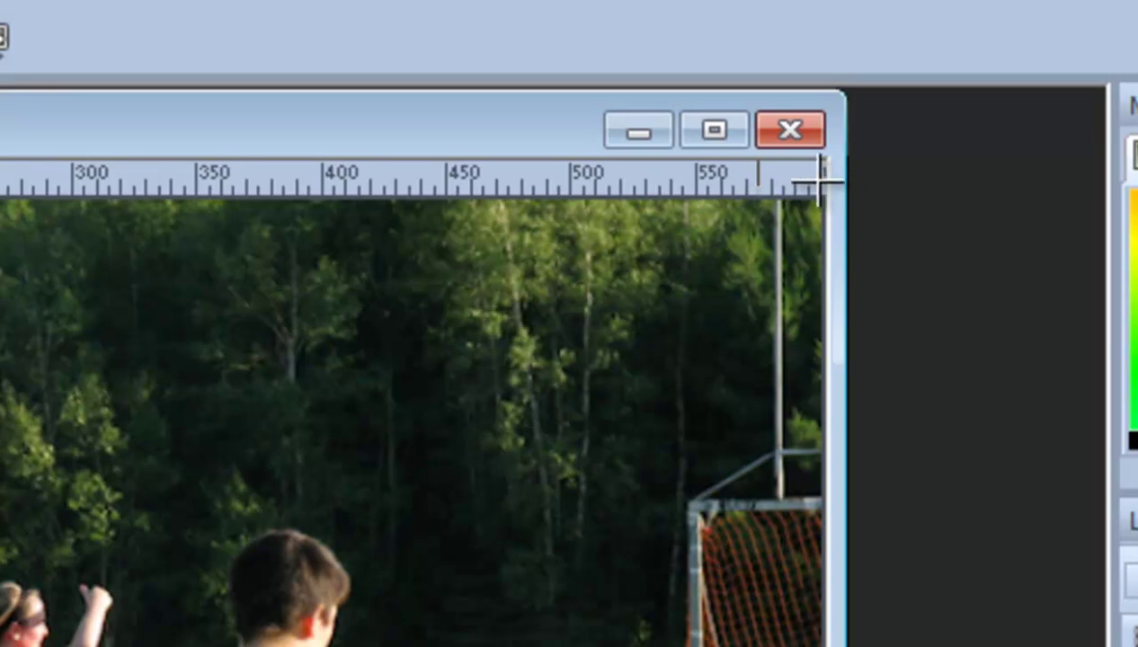
Minimize Image2 and open the minimized sunset photo Image1
{"action": "left_click_drag", "start_coordinate": [533, 145], "coordinate": [679, 143]}
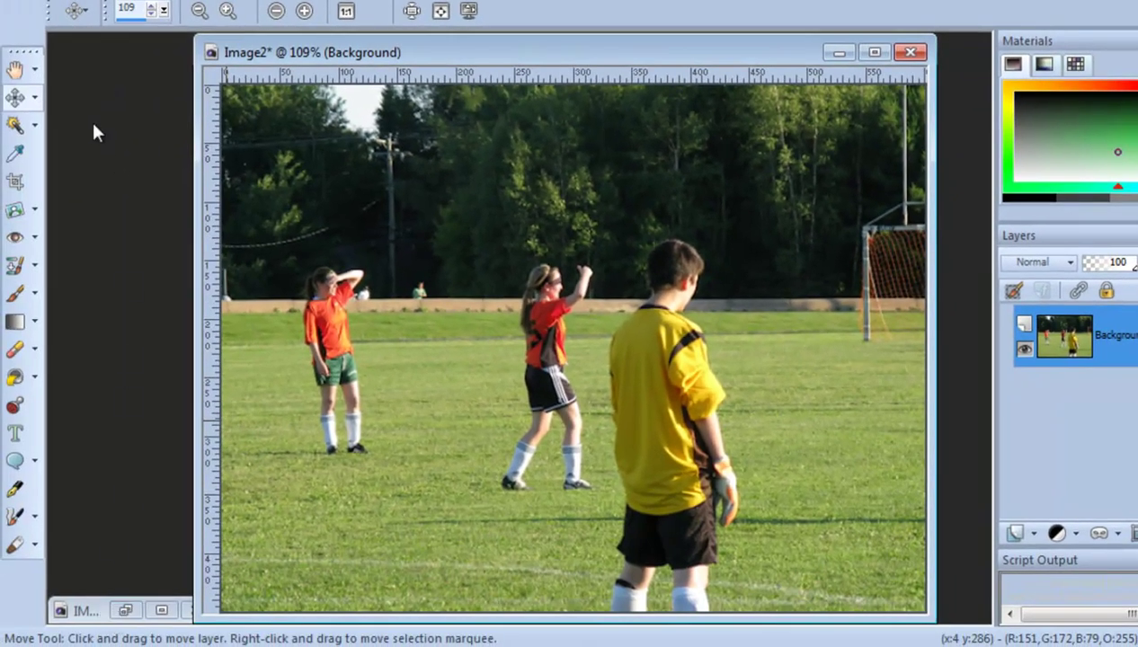
{"action": "mouse_move", "coordinate": [538, 56]}
{"action": "left_mouse_down"}
{"action": "mouse_move", "coordinate": [646, 56]}
{"action": "mouse_move", "coordinate": [559, 57]}
{"action": "left_mouse_up"}
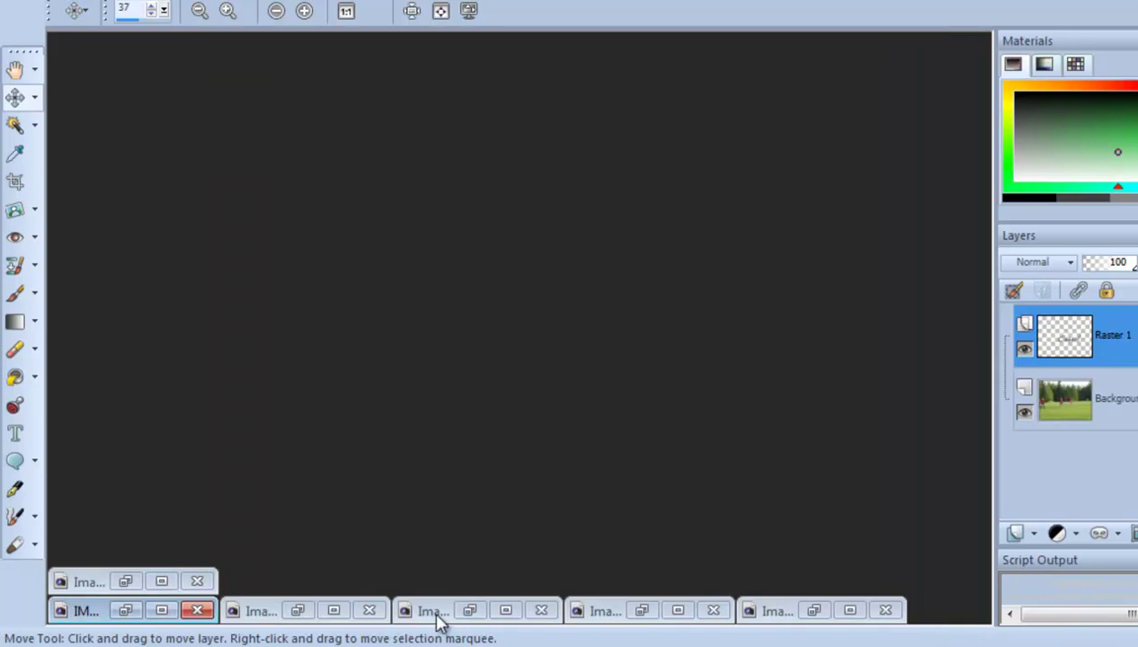
{"action": "left_click", "coordinate": [439, 619]}
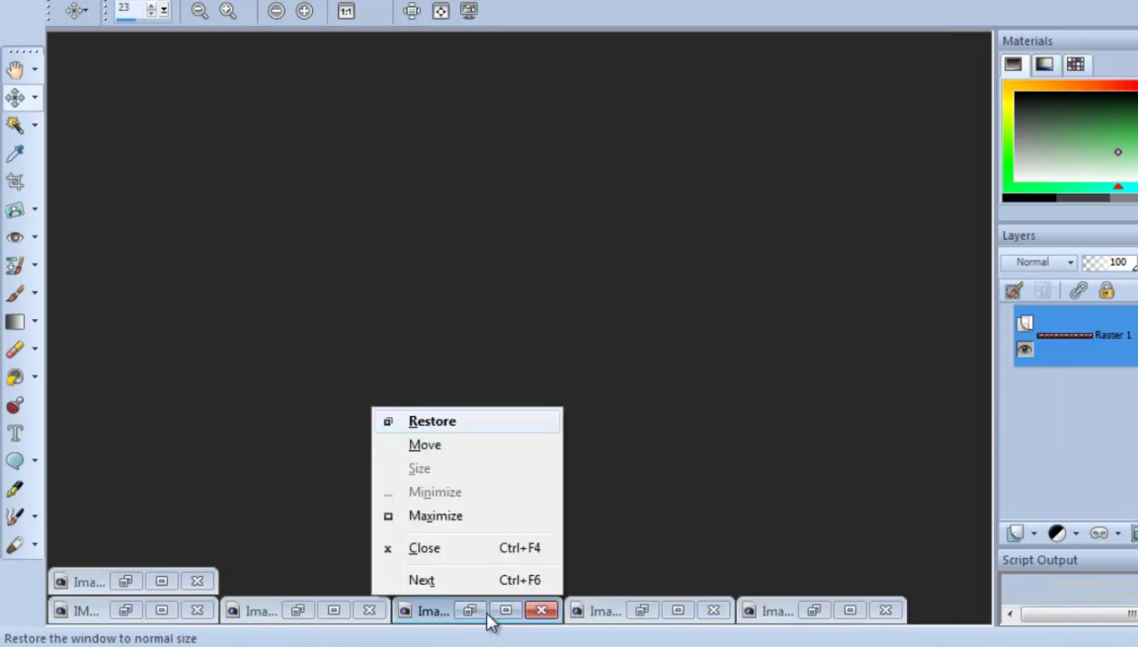
{"action": "left_click", "coordinate": [604, 617]}
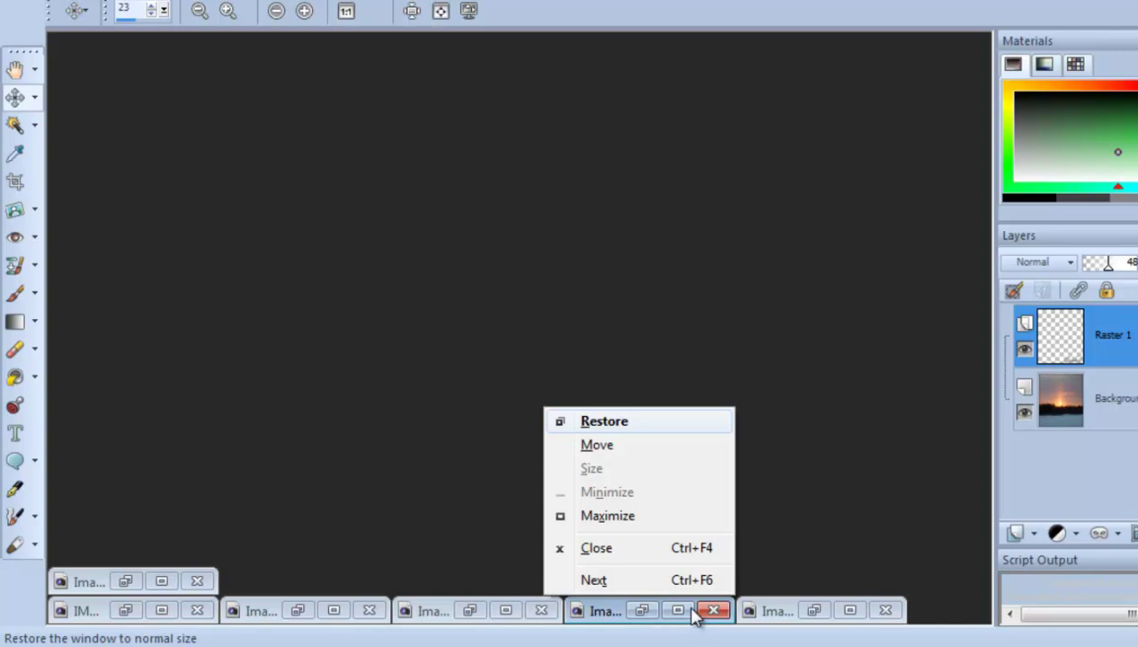
{"action": "double_click", "coordinate": [603, 617]}
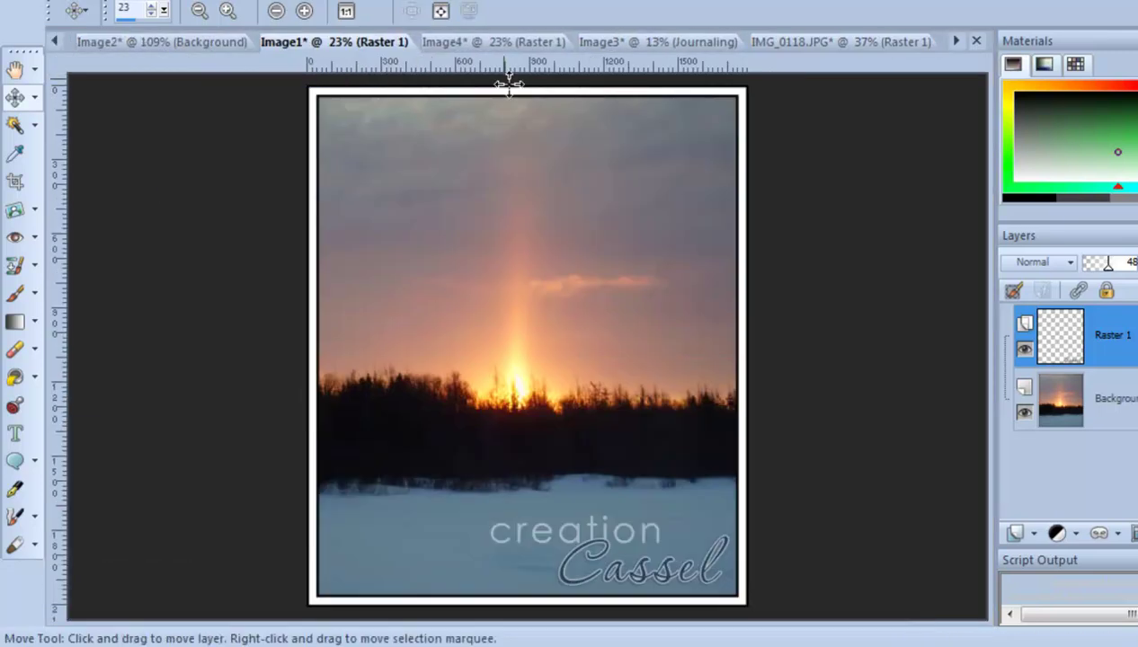
Cascade the image windows, minimize all except Image1 and move Image1 up in the workspace
{"action": "left_click", "coordinate": [472, 2]}
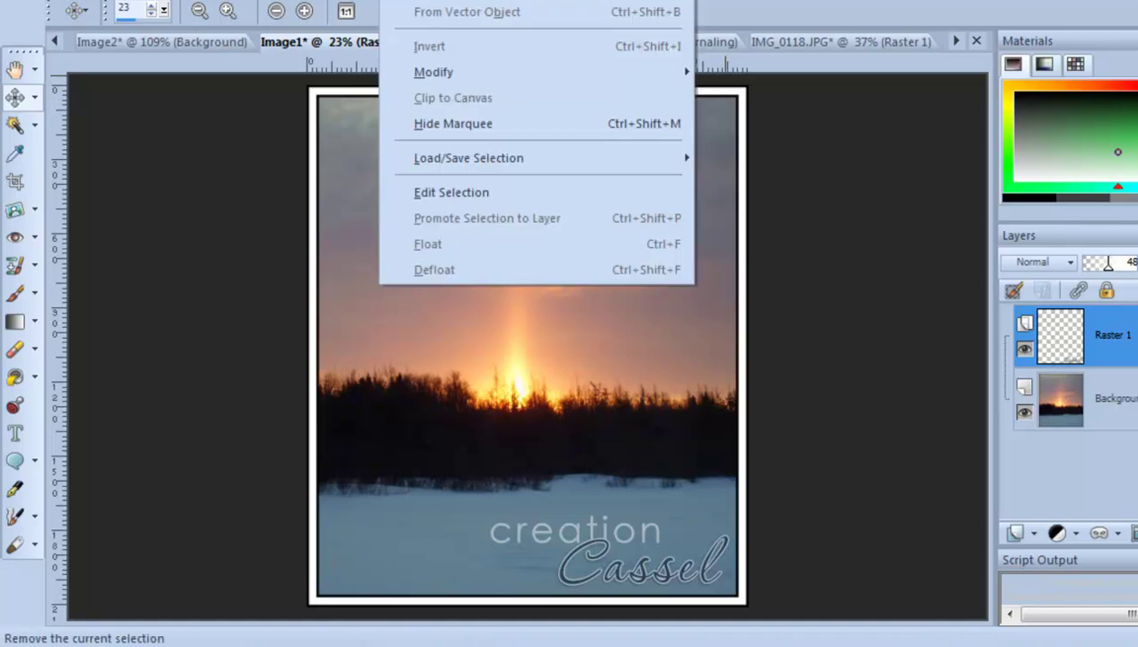
{"action": "left_click", "coordinate": [500, 7]}
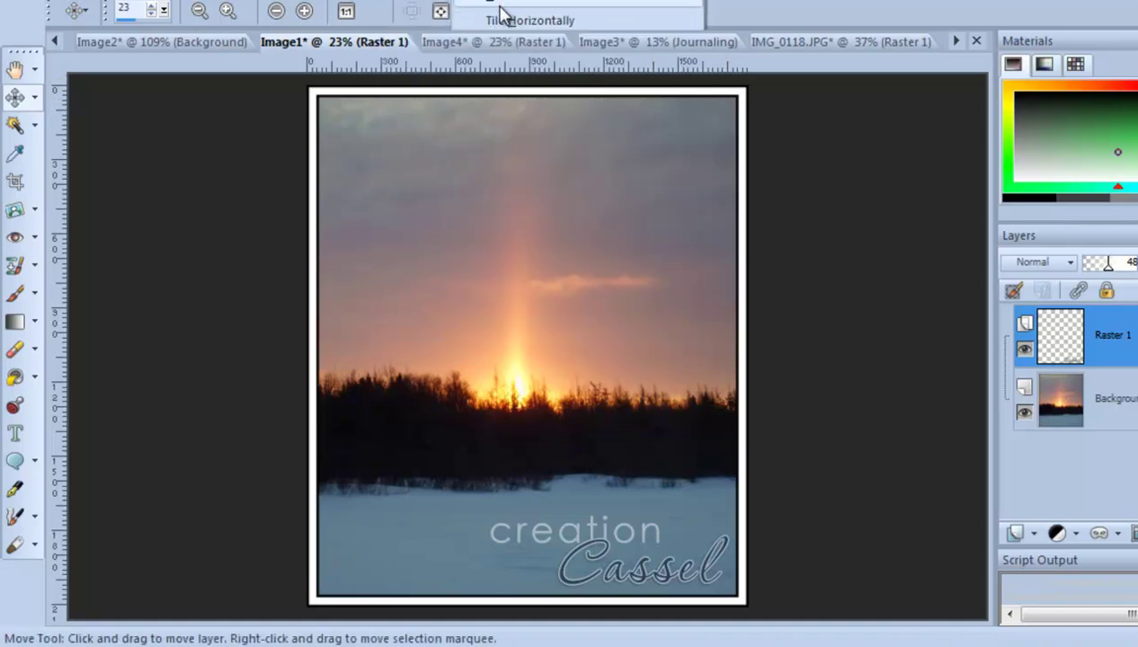
{"action": "left_click", "coordinate": [812, 162]}
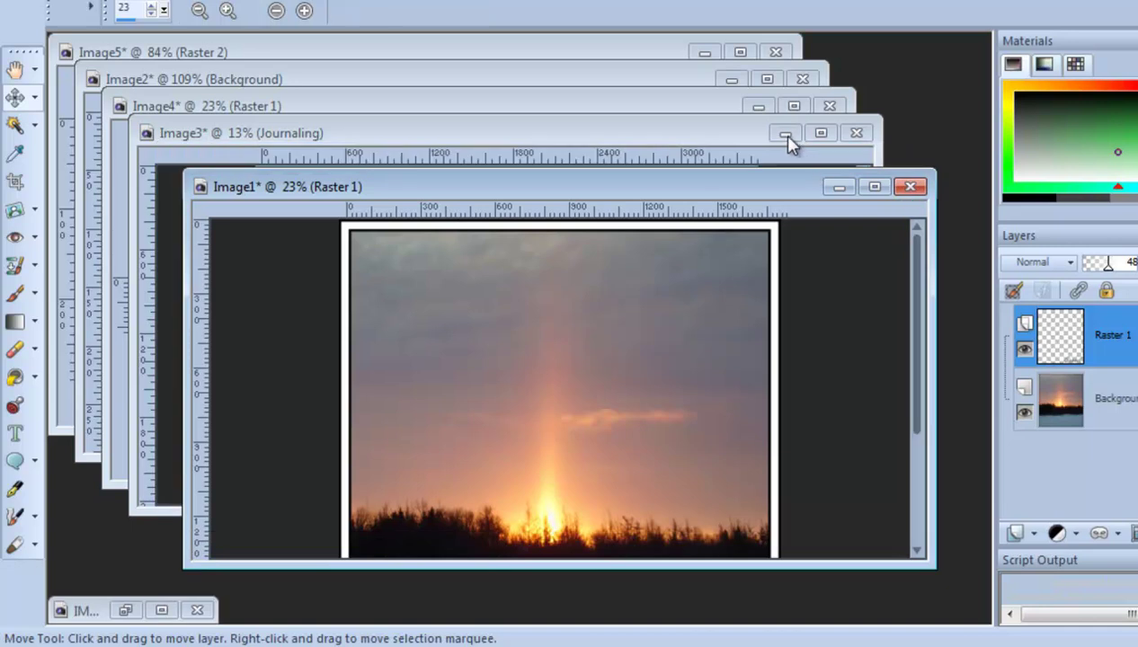
{"action": "left_click", "coordinate": [785, 135]}
{"action": "left_click", "coordinate": [759, 108]}
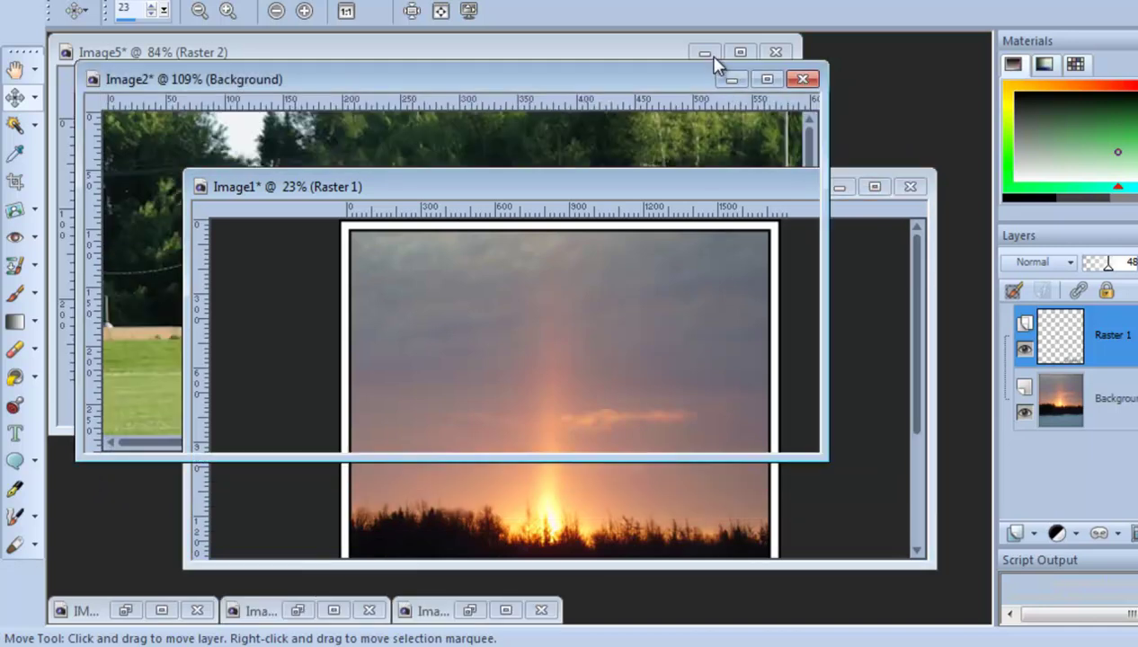
{"action": "left_click", "coordinate": [731, 79]}
{"action": "left_click", "coordinate": [705, 52]}
{"action": "left_click_drag", "start_coordinate": [774, 191], "coordinate": [764, 70]}
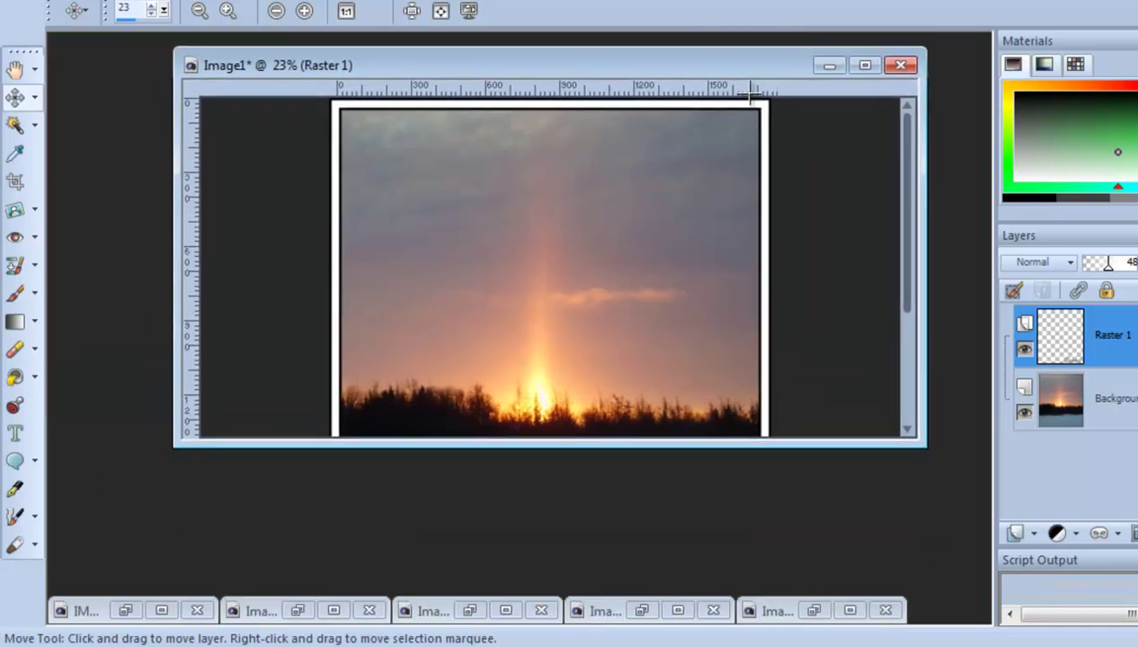
Undo the logo opacity change, the stamped logo and the borders on Image1
{"action": "key", "text": "ctrl+alt+w"}
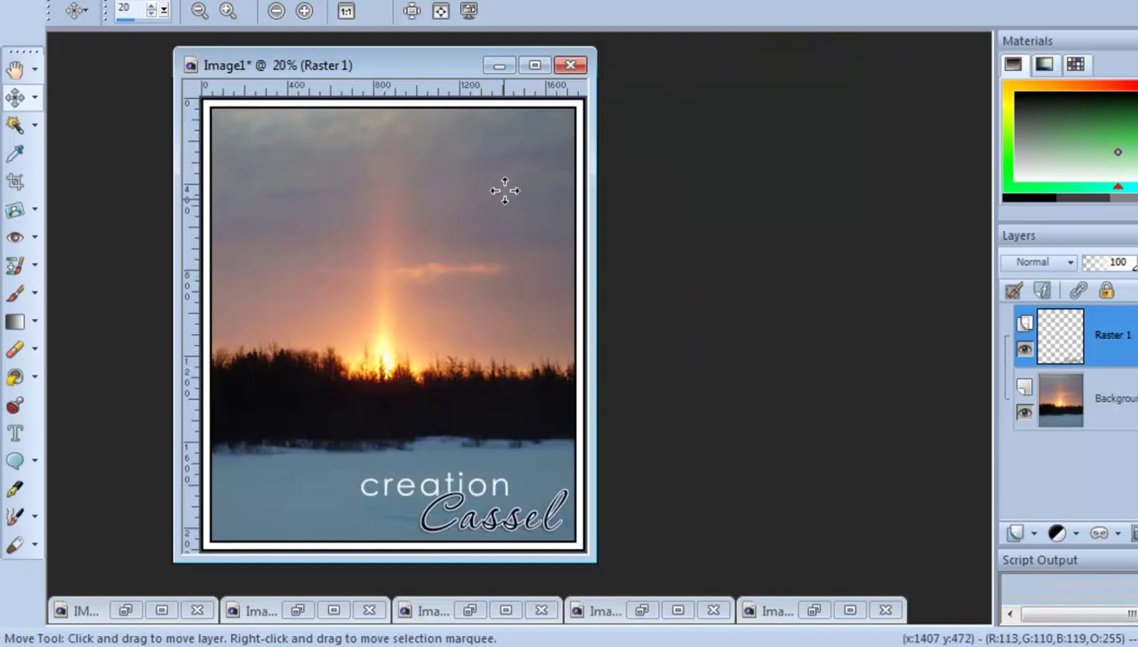
{"action": "key", "text": "ctrl+z"}
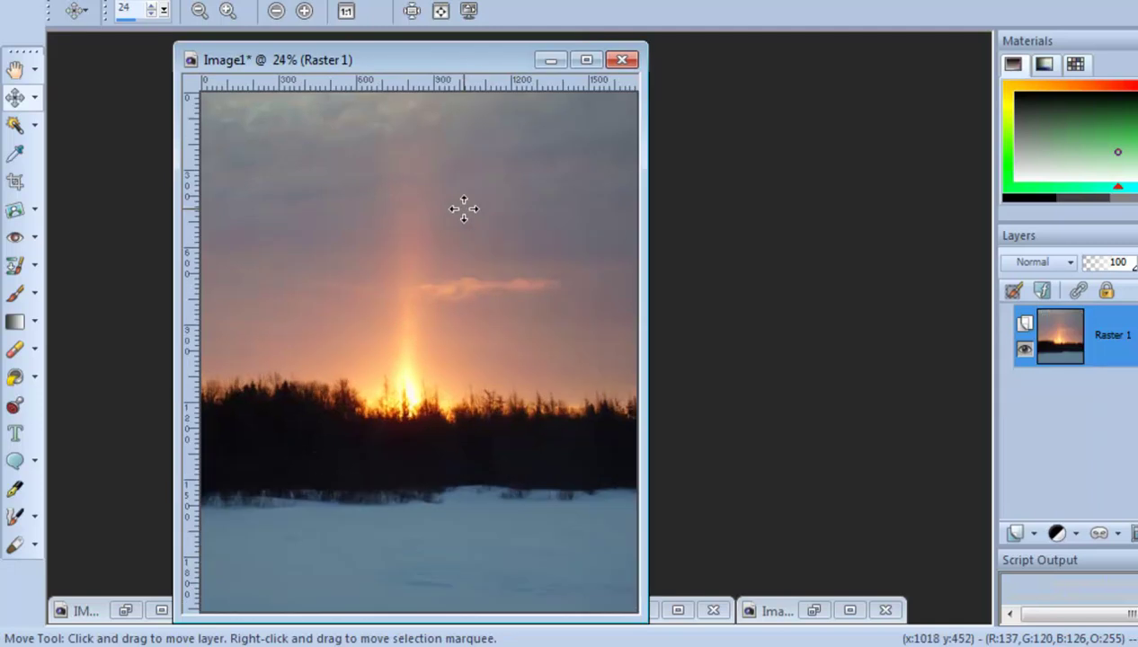
Run the Resize -600 script on Image1 as a test, and undo the resize
{"action": "left_click_drag", "start_coordinate": [498, 61], "coordinate": [690, 60]}
{"action": "left_click", "coordinate": [805, 2]}
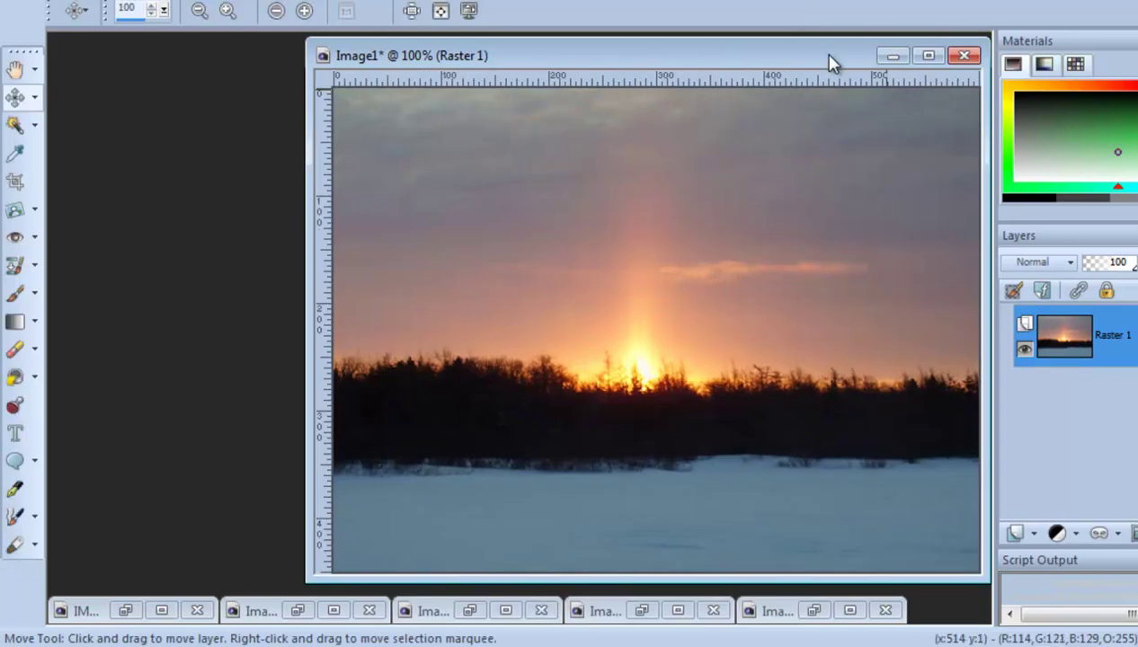
{"action": "left_click_drag", "start_coordinate": [825, 56], "coordinate": [723, 60]}
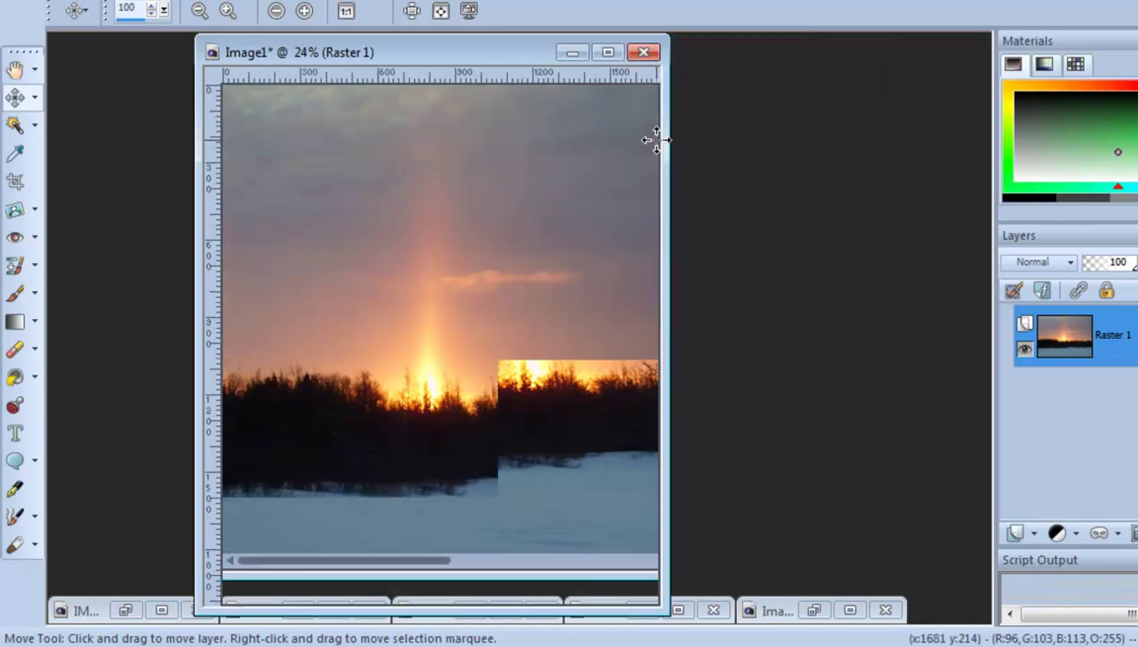
Fit the Image1 window to the sunset photo, and check its size in the Resize settings without resizing it
{"action": "key", "text": "ctrl+w"}
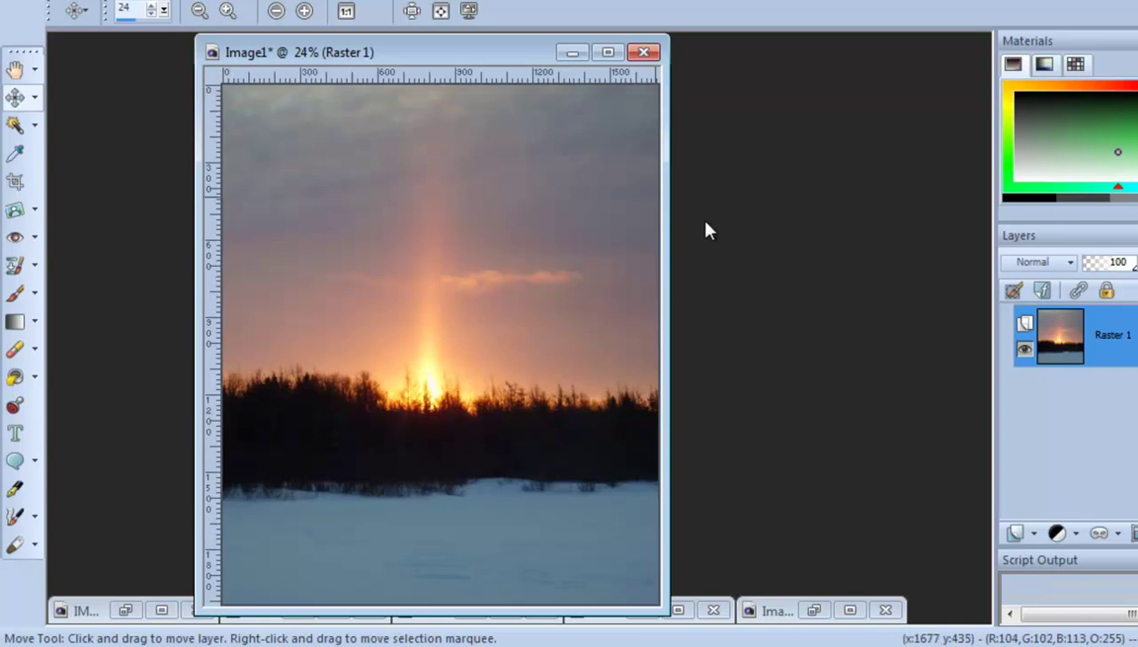
{"action": "left_click_drag", "start_coordinate": [515, 54], "coordinate": [538, 55]}
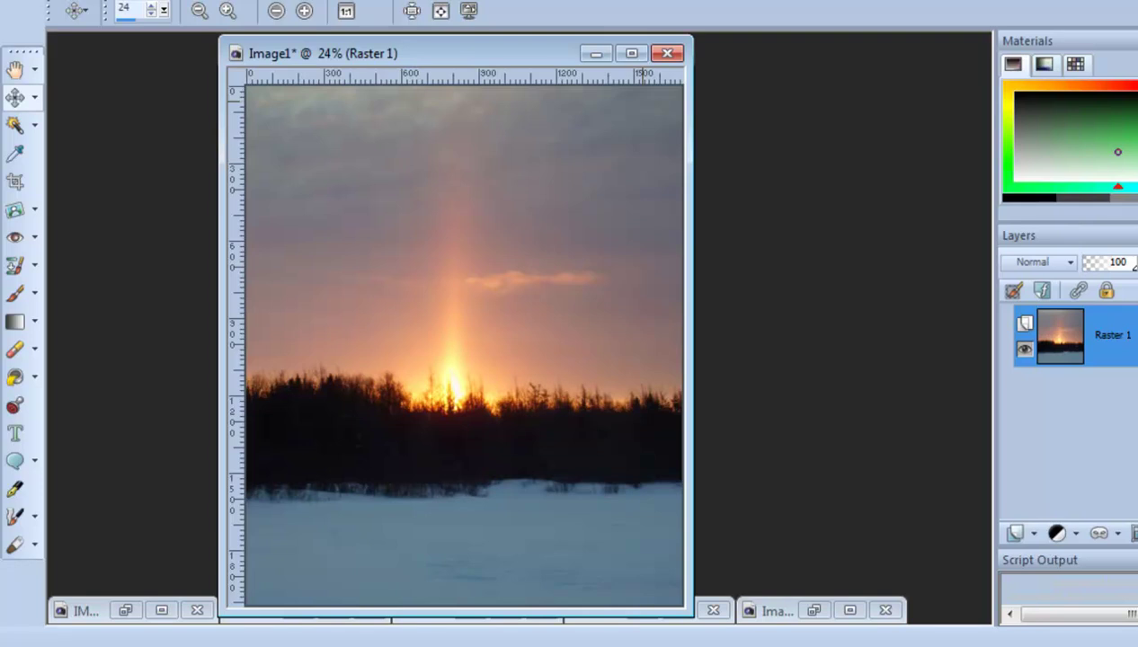
{"action": "left_click", "coordinate": [135, 0]}
{"action": "left_click", "coordinate": [176, 23]}
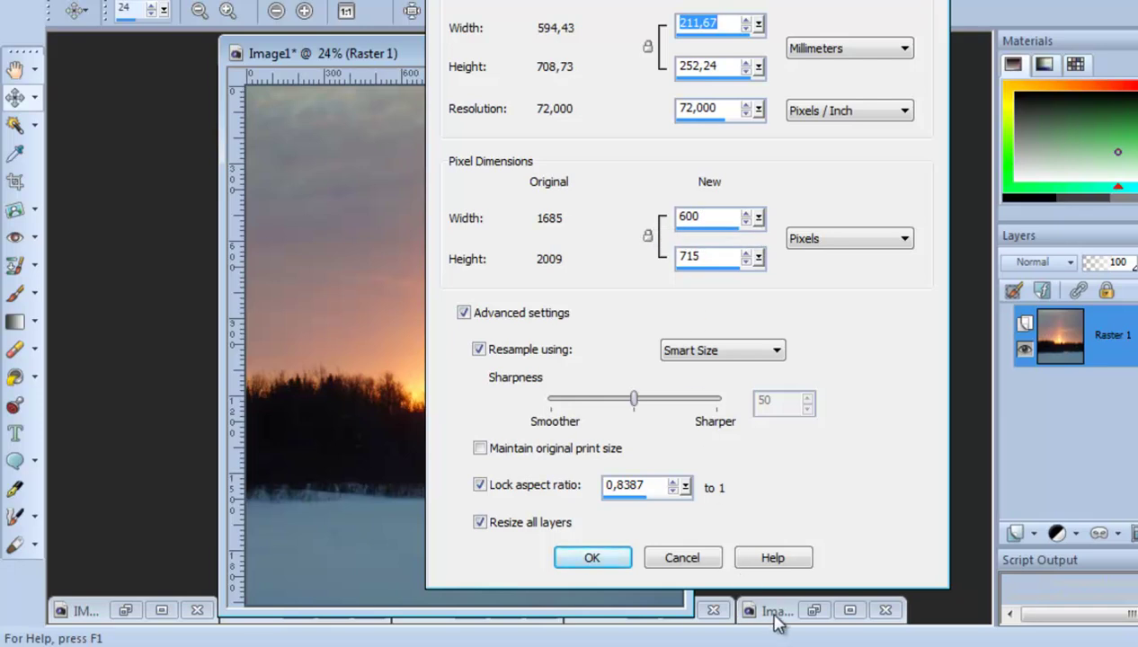
{"action": "left_click", "coordinate": [683, 558]}
Open the minimized soccer photo Image2, undo its resize and fit the window to the photo
{"action": "left_click", "coordinate": [811, 611]}
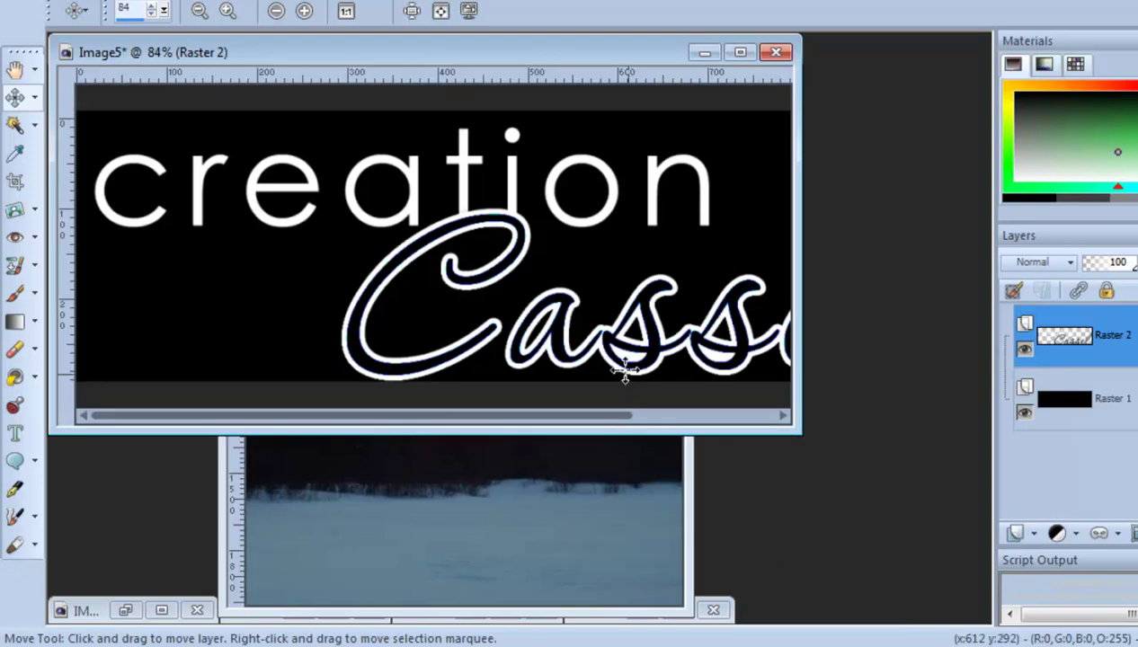
{"action": "left_click", "coordinate": [707, 56]}
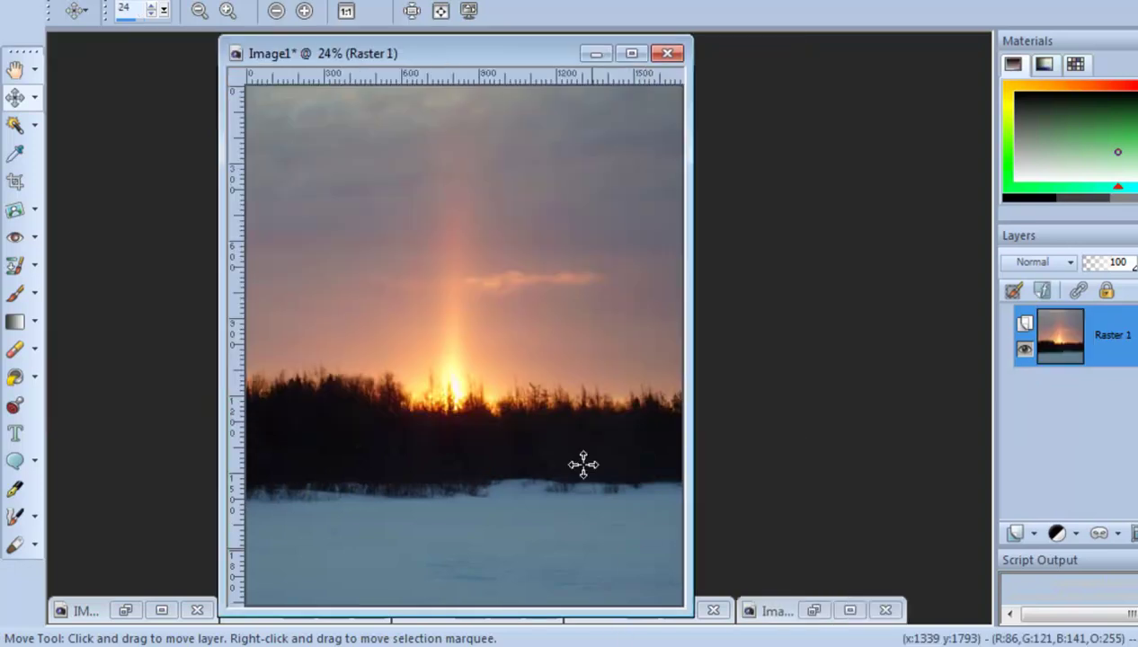
{"action": "left_click_drag", "start_coordinate": [529, 56], "coordinate": [510, 37]}
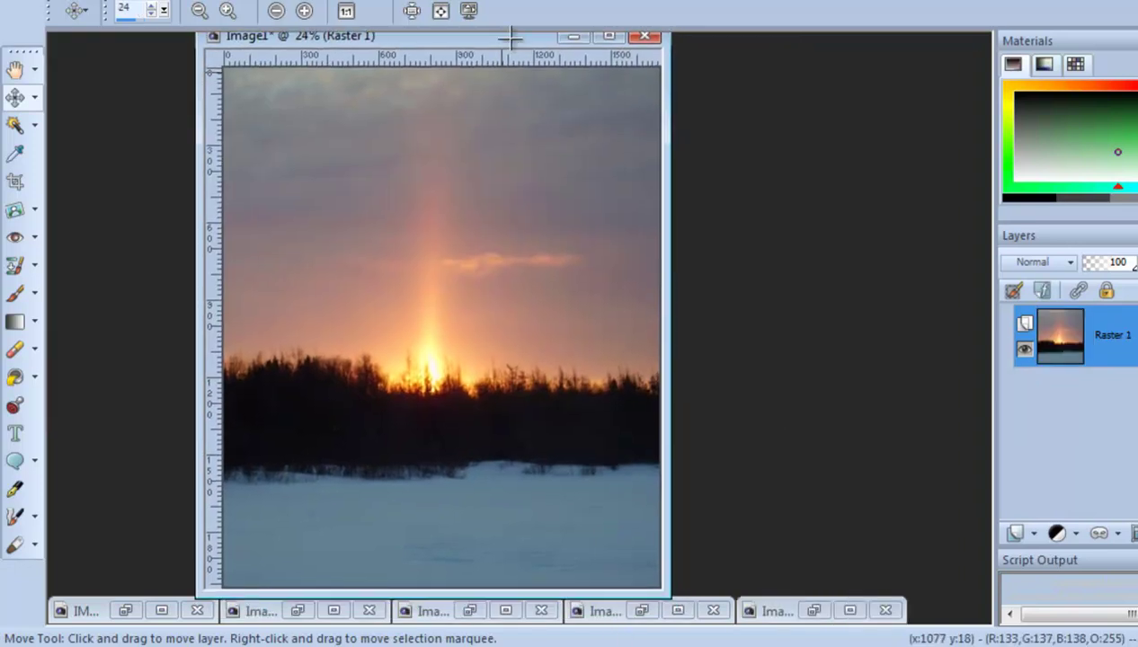
{"action": "left_click", "coordinate": [644, 614]}
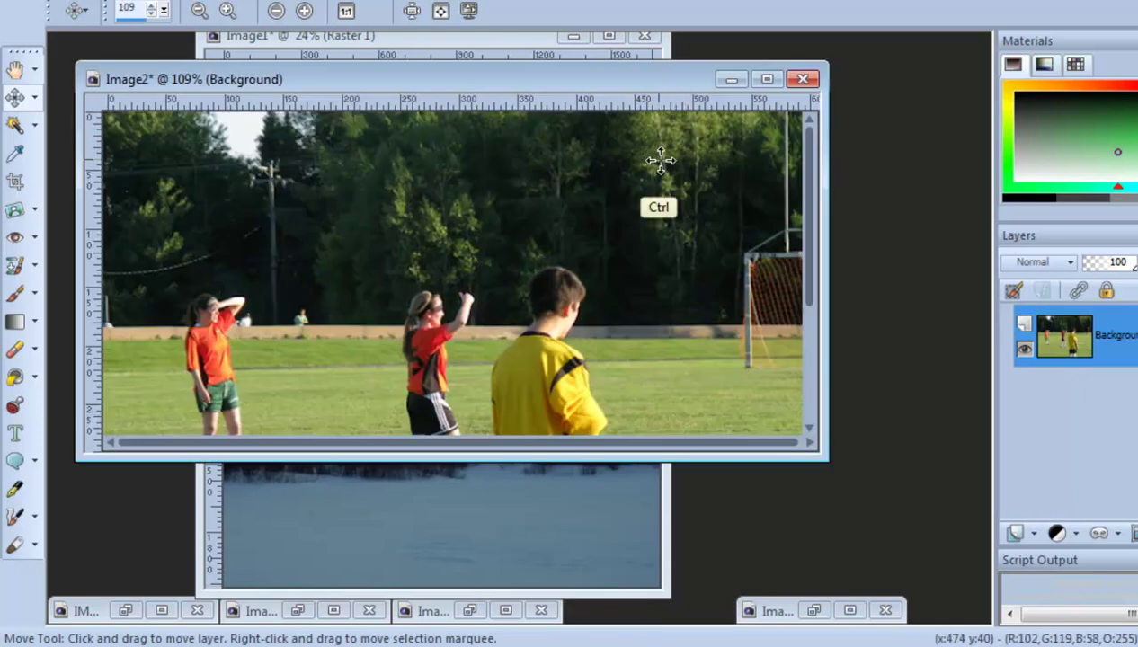
{"action": "key", "text": "ctrl+w"}
{"action": "key", "text": "ctrl+z"}
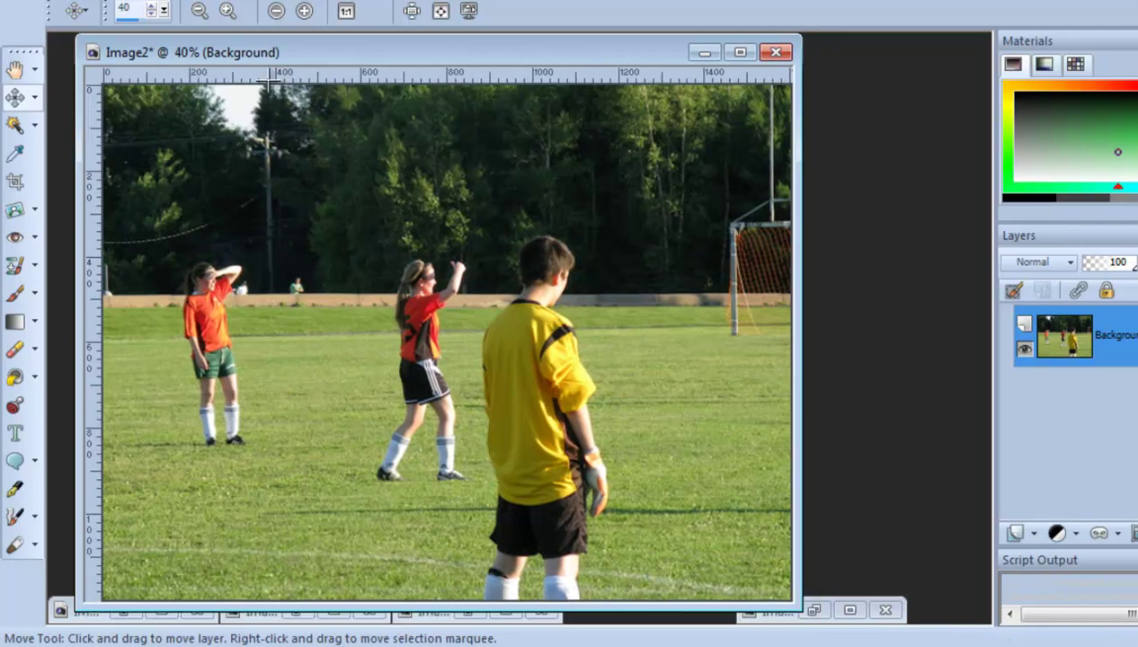
Check the original and new pixel dimensions of Image2 in the Resize settings without resizing it
{"action": "left_click", "coordinate": [183, 6]}
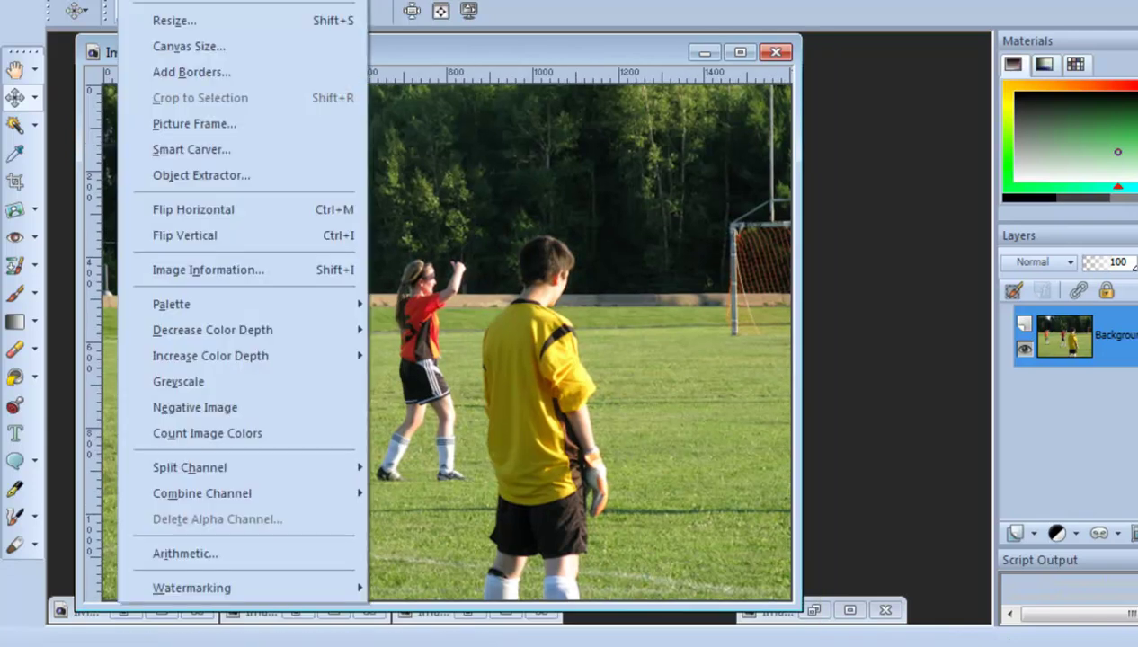
{"action": "left_click", "coordinate": [177, 30]}
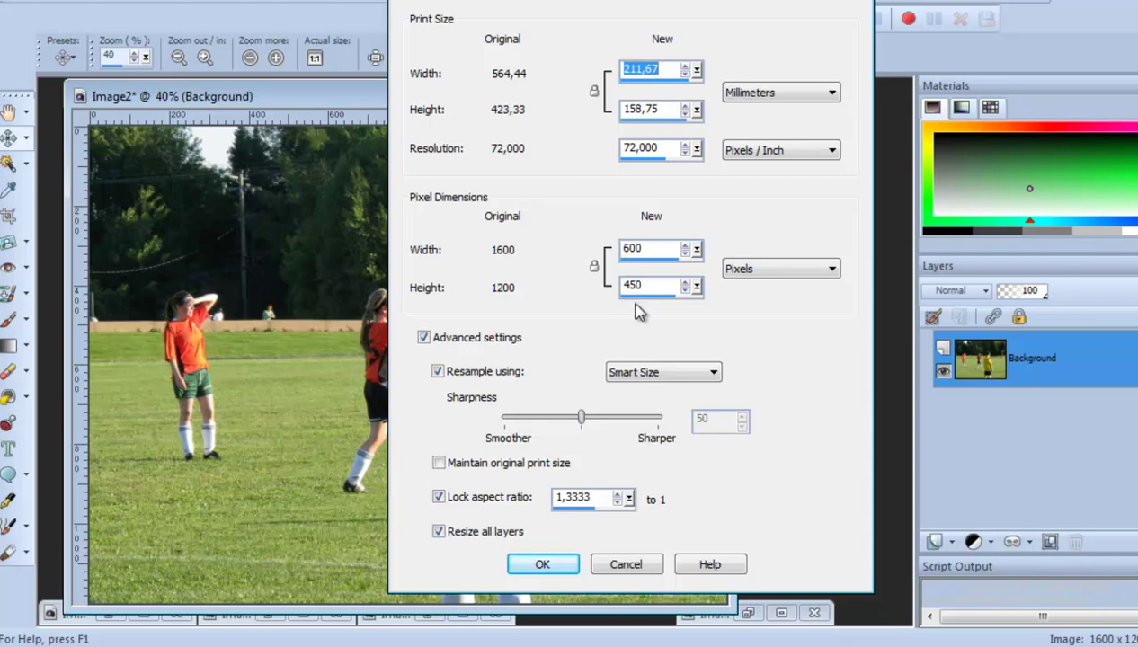
{"action": "left_click", "coordinate": [625, 563]}
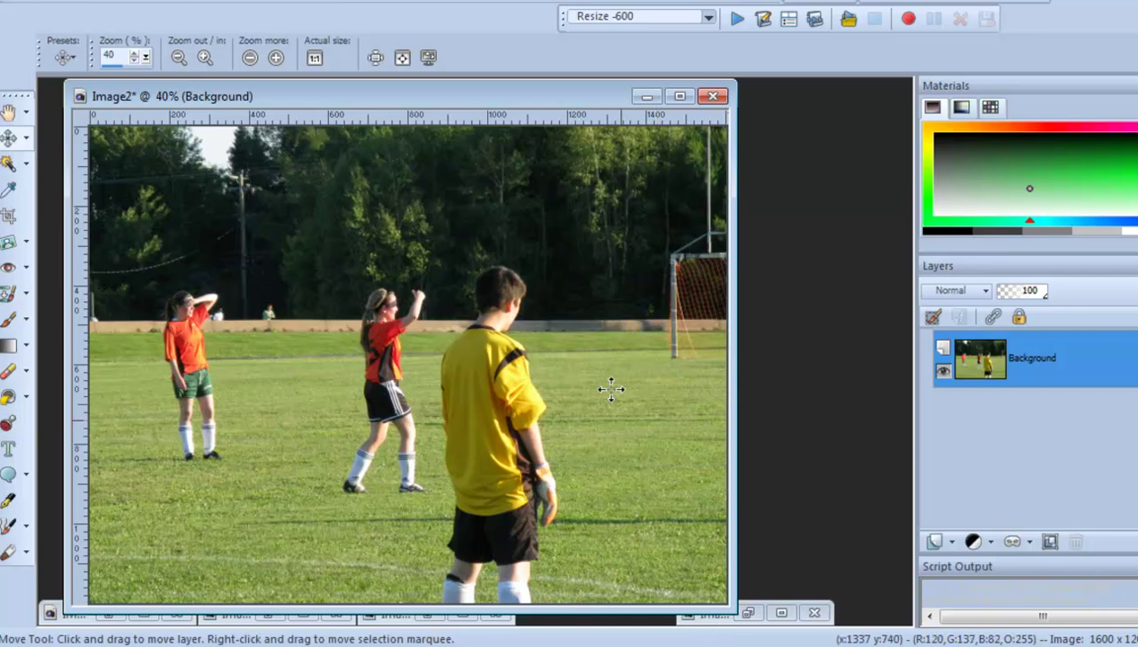
Move the Image2 window down, bring Image1 to the front and maximize it in the workspace
{"action": "left_click_drag", "start_coordinate": [561, 97], "coordinate": [620, 202]}
{"action": "left_click", "coordinate": [472, 87]}
{"action": "left_click_drag", "start_coordinate": [494, 90], "coordinate": [500, 97]}
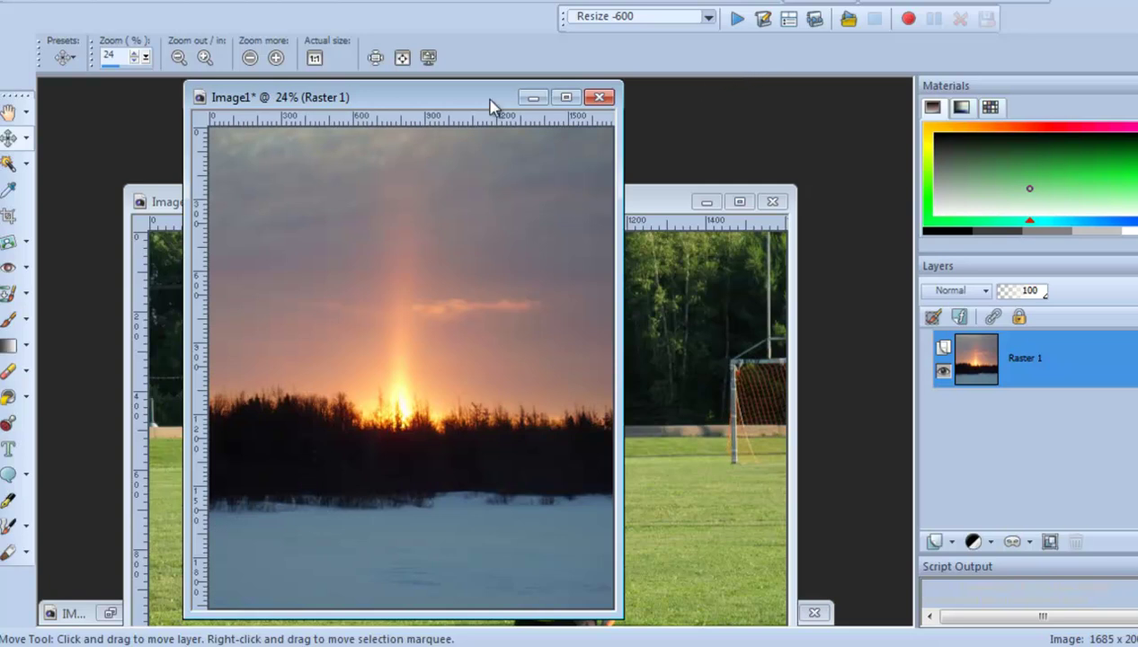
{"action": "left_click_drag", "start_coordinate": [465, 108], "coordinate": [494, 110]}
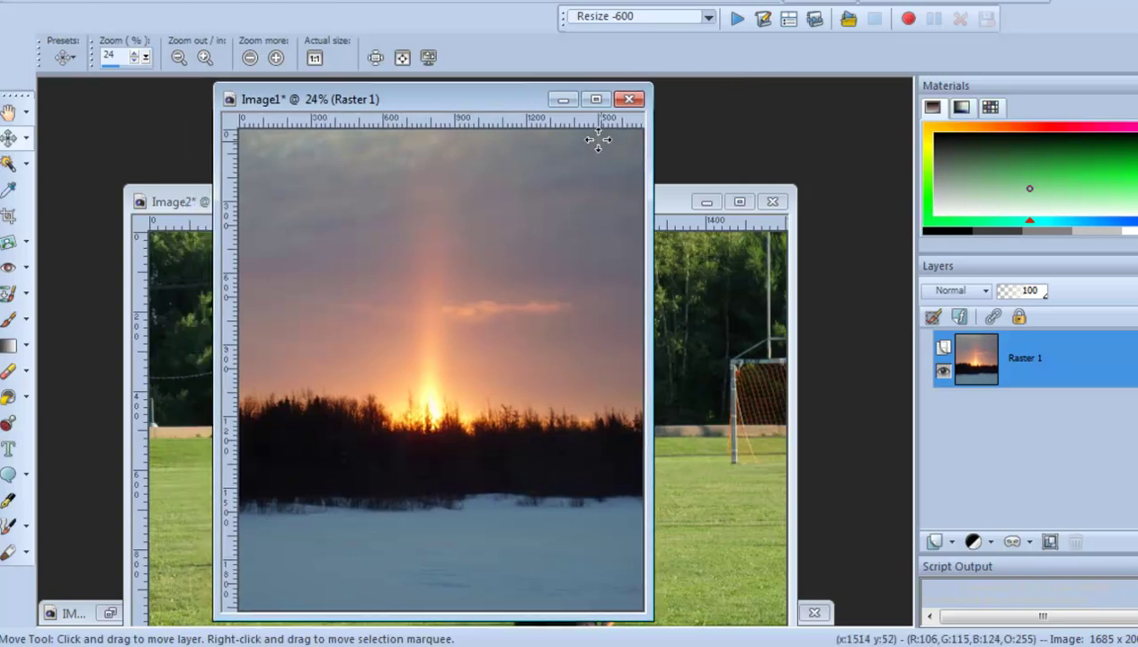
{"action": "left_click_drag", "start_coordinate": [520, 109], "coordinate": [530, 108]}
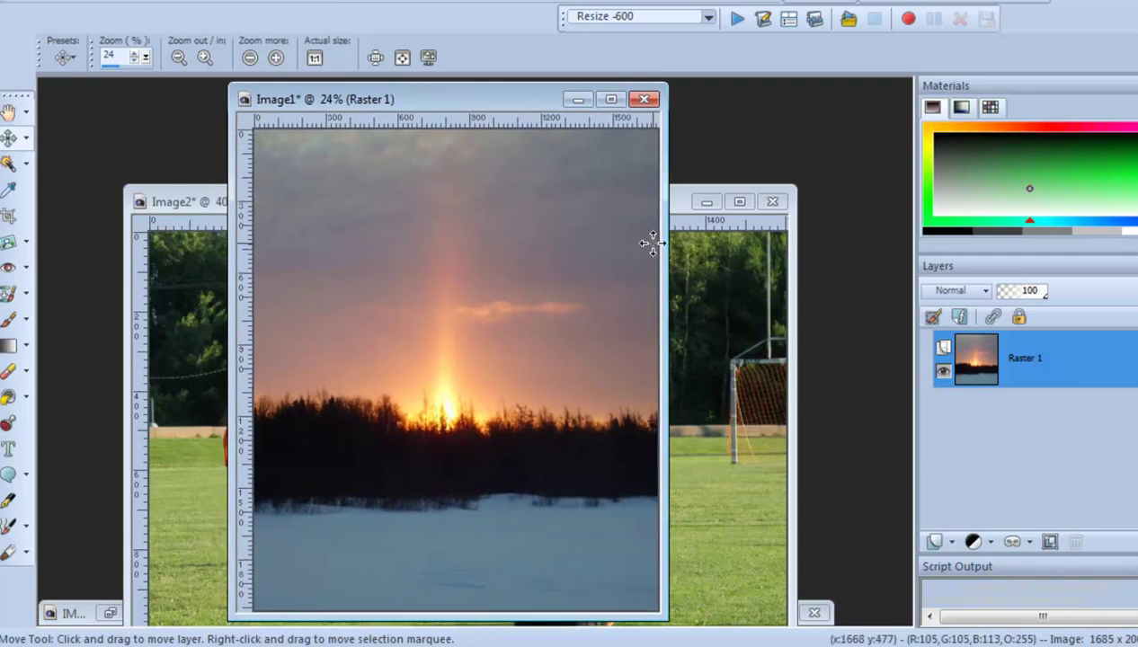
{"action": "left_click_drag", "start_coordinate": [542, 112], "coordinate": [561, 115]}
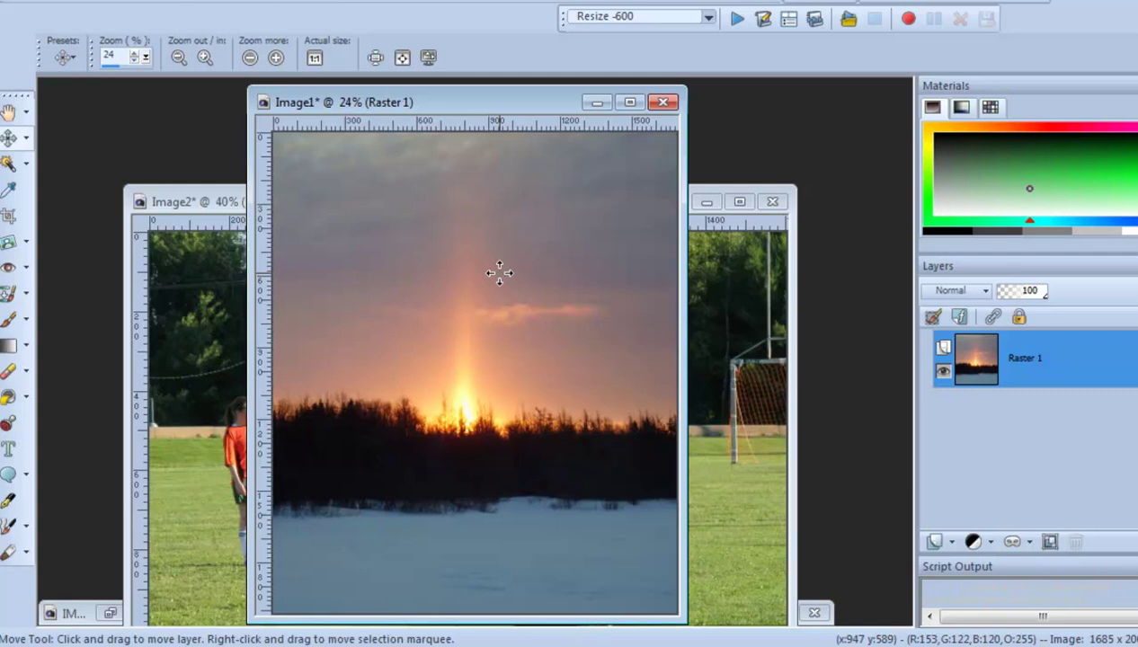
{"action": "double_click", "coordinate": [545, 106]}
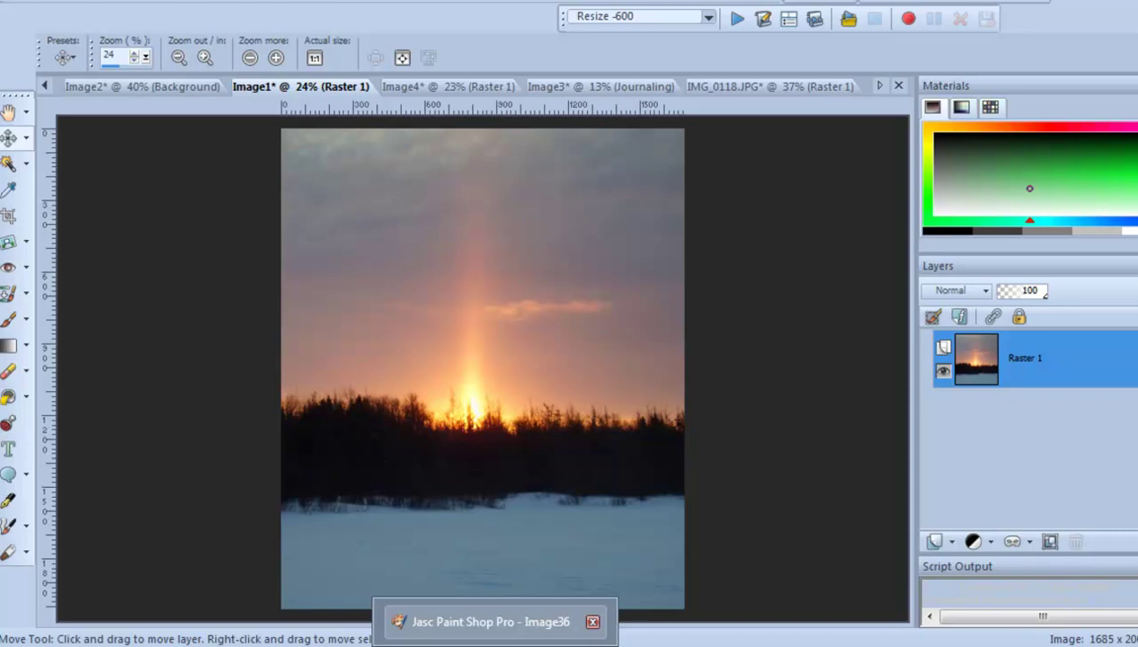
Switch to Jasc Paint Shop Pro and activate the Creation Cassel banner Image35
{"action": "left_click", "coordinate": [494, 645]}
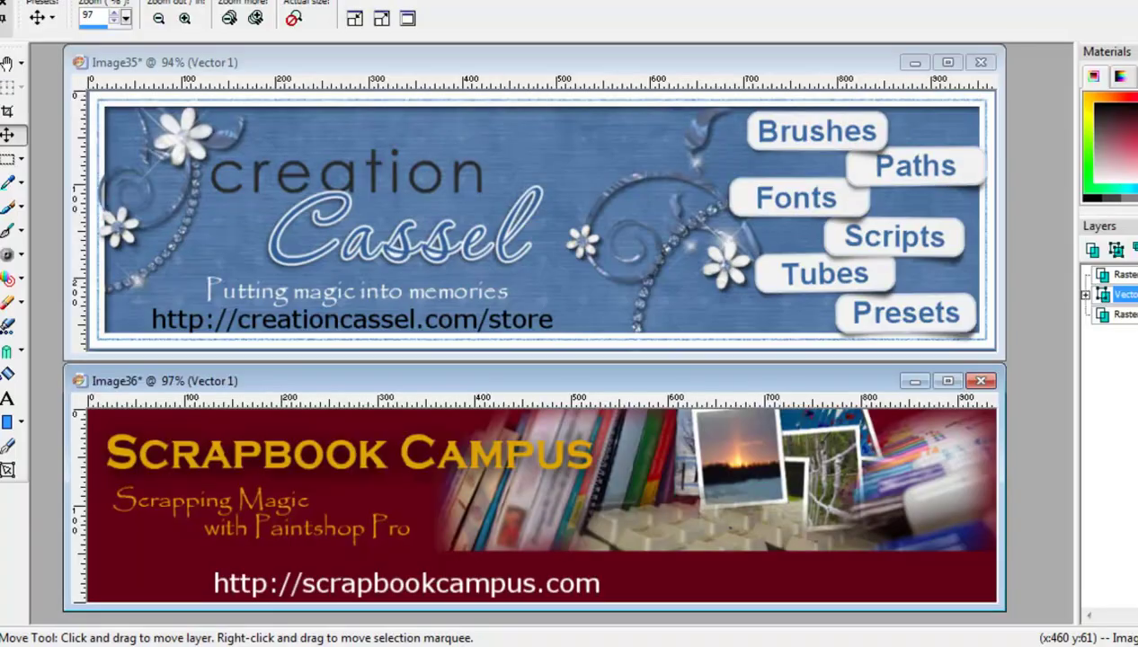
{"action": "left_click", "coordinate": [751, 89]}
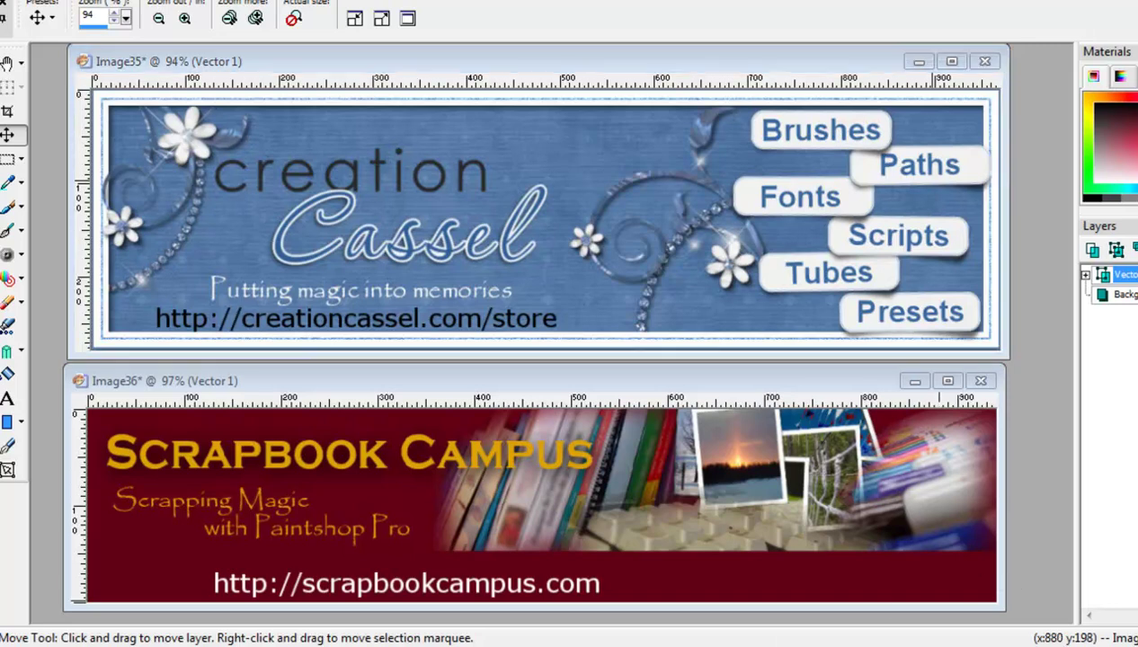
Switch to the web browser, view the Creation Cassel product page and open the Scripting Course page of Scrapbook Campus
{"action": "left_click", "coordinate": [207, 644]}
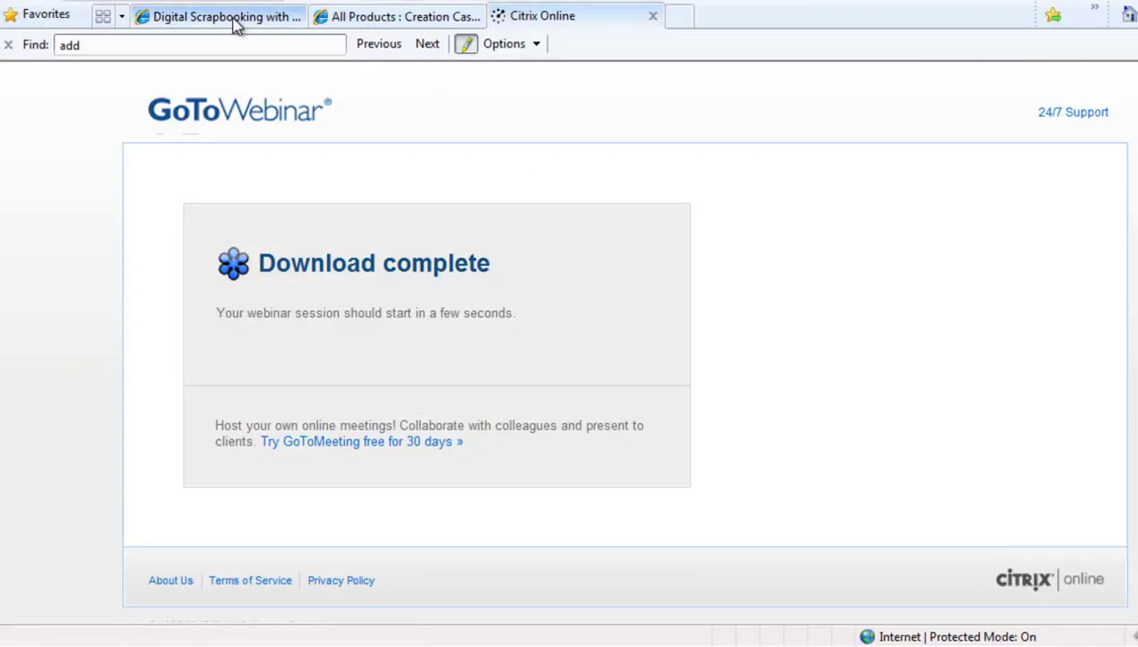
{"action": "left_click", "coordinate": [355, 22]}
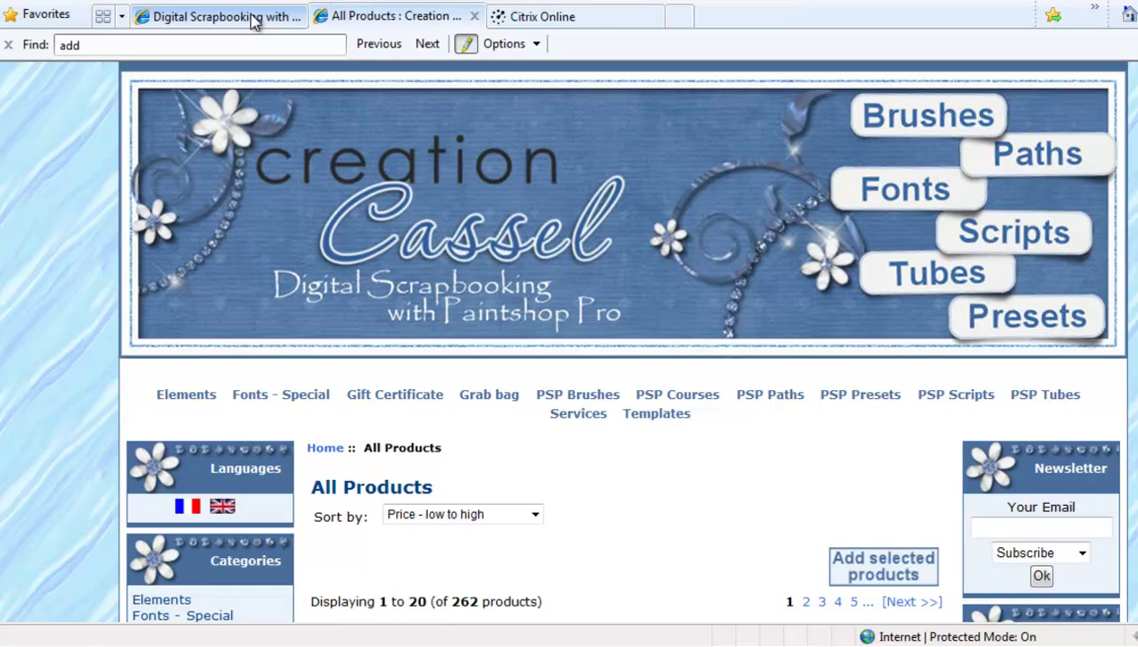
{"action": "left_click", "coordinate": [255, 19]}
{"action": "left_click", "coordinate": [899, 263]}
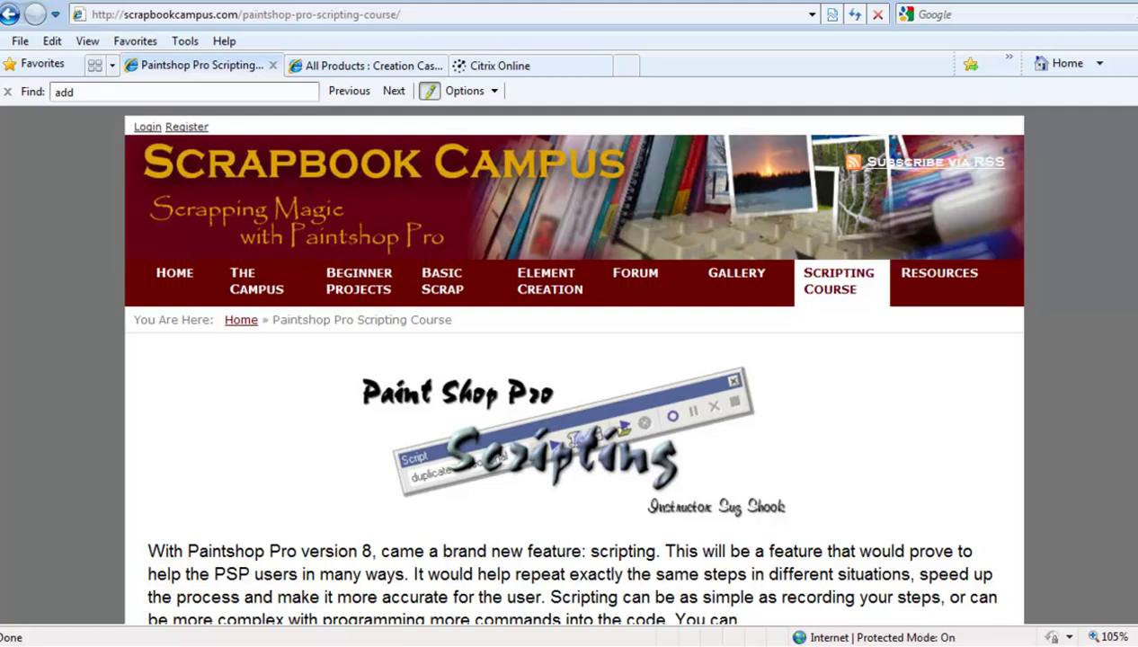
Examine the lesson lists of the Scripting 1 to Scripting 4 courses on the Scripting Course page
{"action": "scroll", "coordinate": [573, 360], "scroll_direction": "down", "scroll_amount": 10}
{"action": "scroll", "coordinate": [573, 359], "scroll_direction": "up", "scroll_amount": 3}
{"action": "scroll", "coordinate": [573, 359], "scroll_direction": "down", "scroll_amount": 4}
{"action": "scroll", "coordinate": [574, 360], "scroll_direction": "down", "scroll_amount": 7}
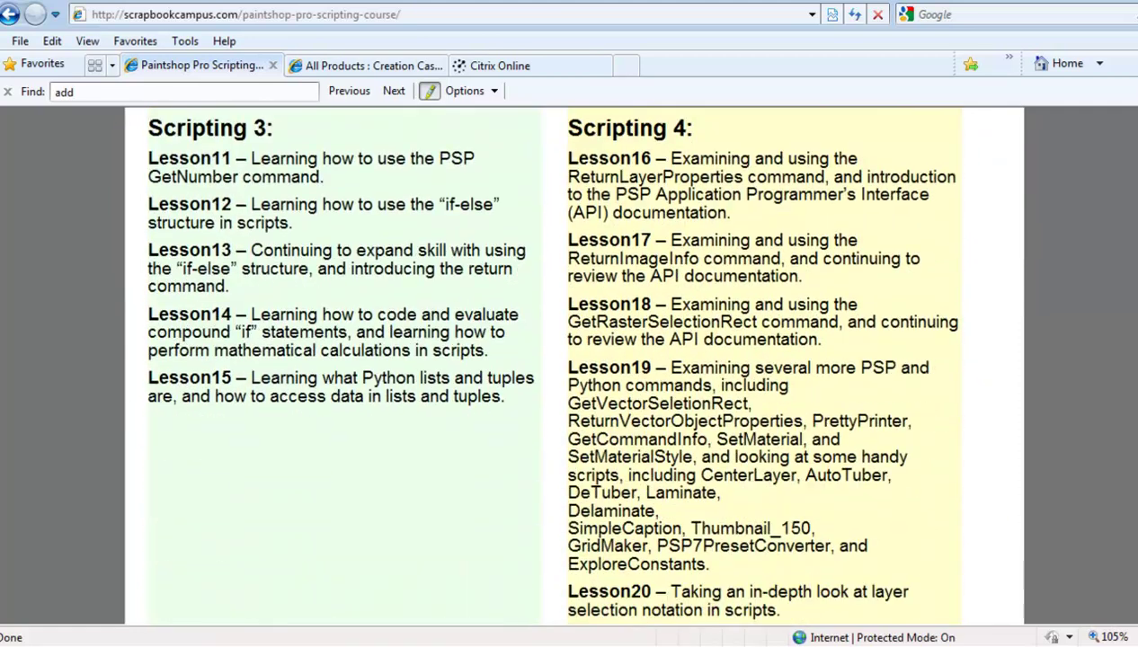
{"action": "scroll", "coordinate": [574, 359], "scroll_direction": "down", "scroll_amount": 1}
{"action": "scroll", "coordinate": [573, 359], "scroll_direction": "up", "scroll_amount": 6}
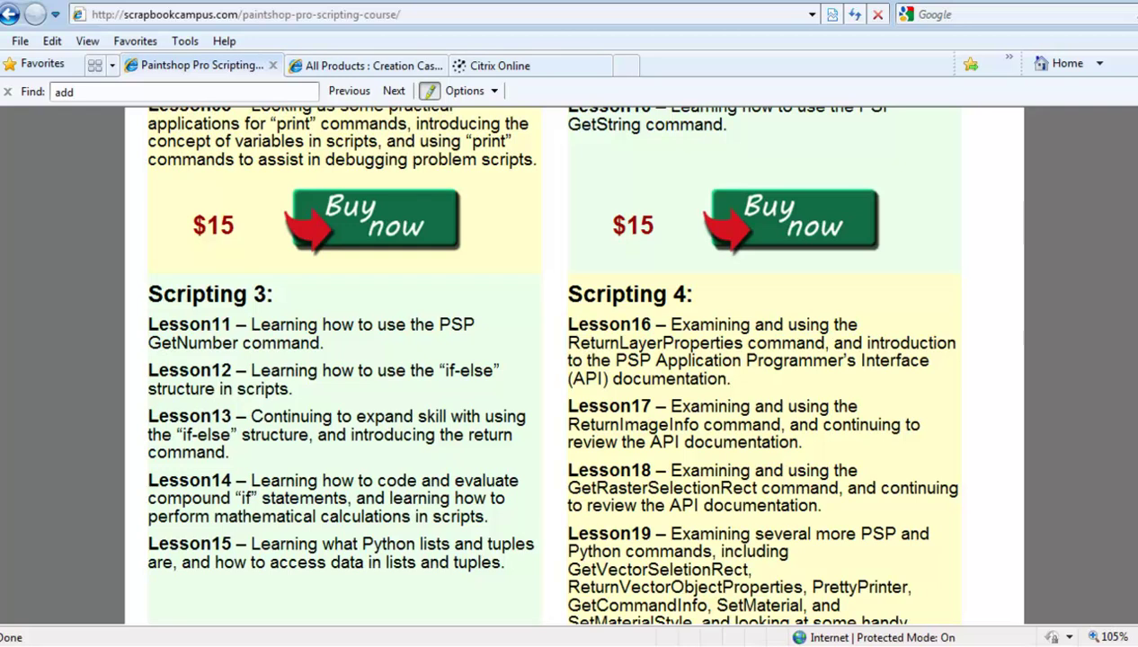
{"action": "scroll", "coordinate": [327, 375], "scroll_direction": "up", "scroll_amount": 5}
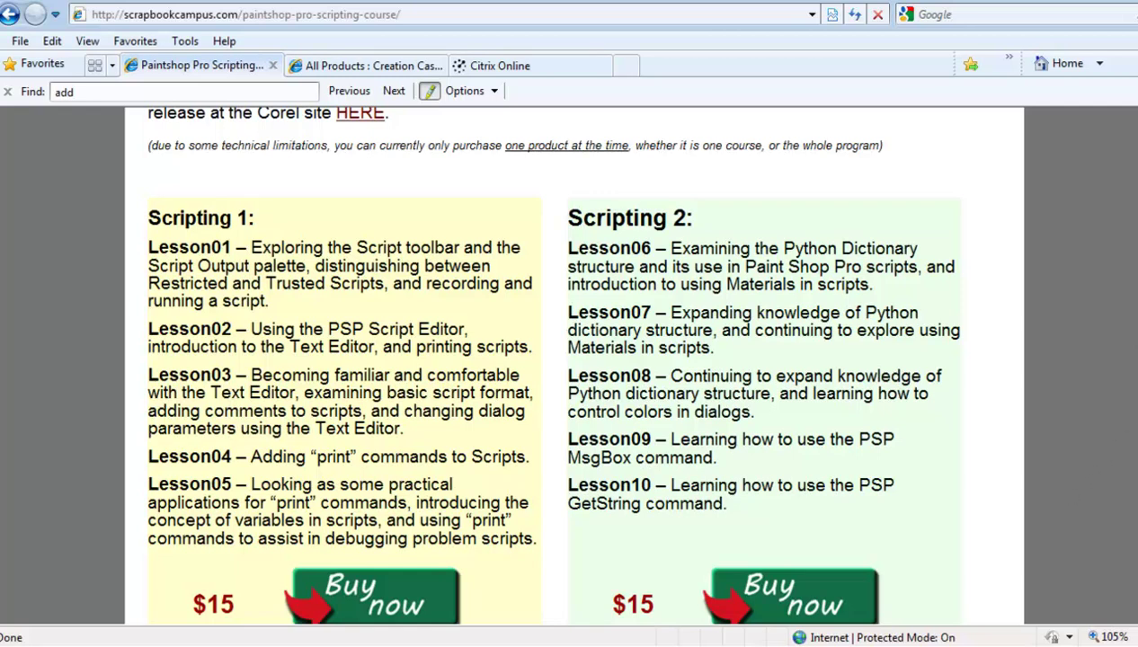
{"action": "scroll", "coordinate": [997, 399], "scroll_direction": "down", "scroll_amount": 1}
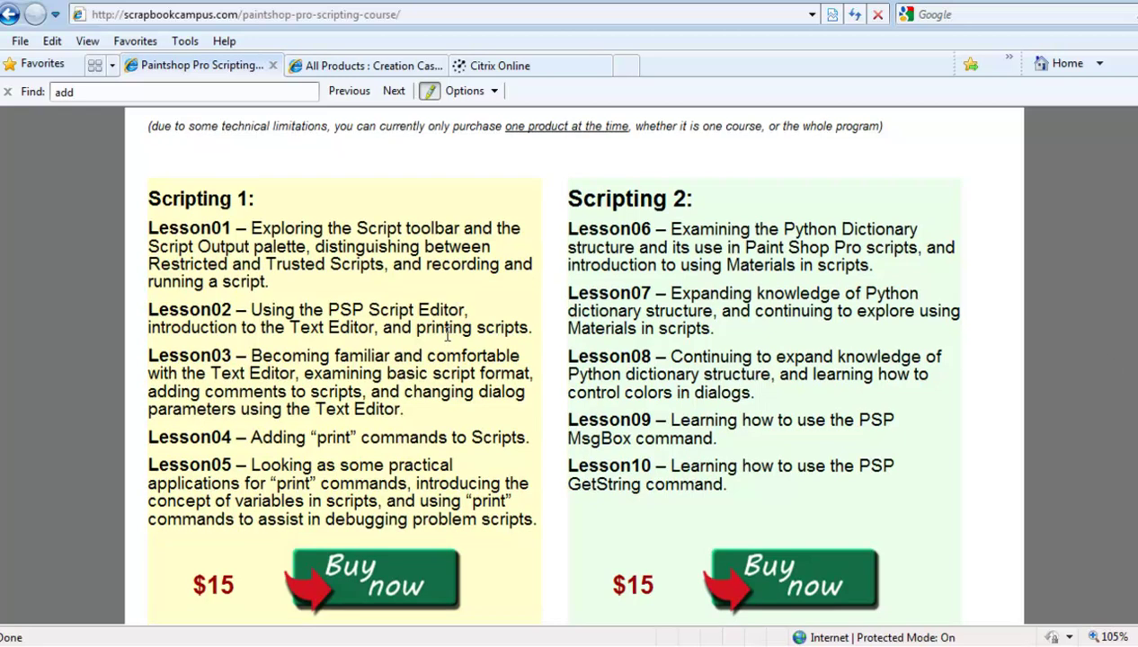
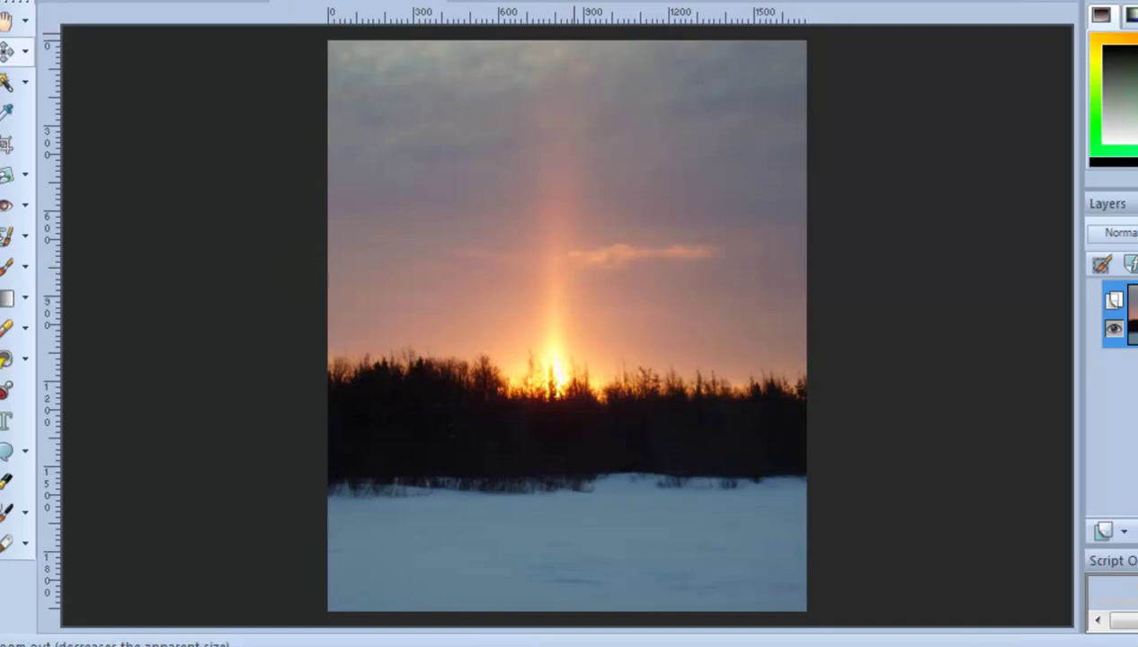
View the commands available for modifying a selection in PaintShop Pro without applying any
{"action": "left_click", "coordinate": [440, 0]}
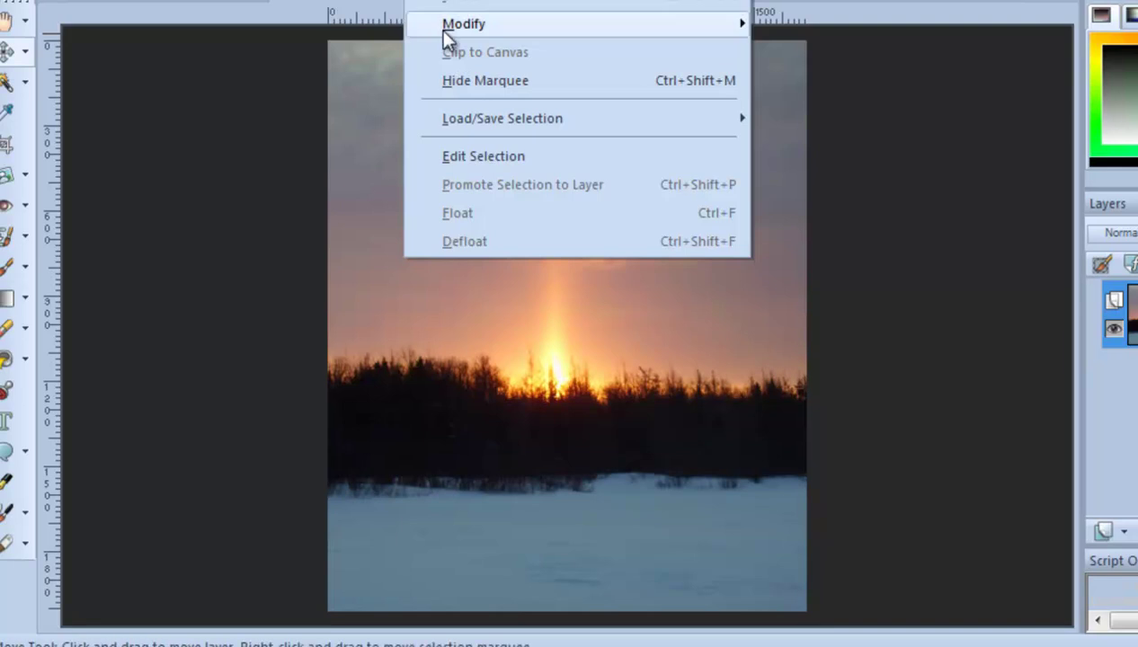
{"action": "mouse_move", "coordinate": [655, 33]}
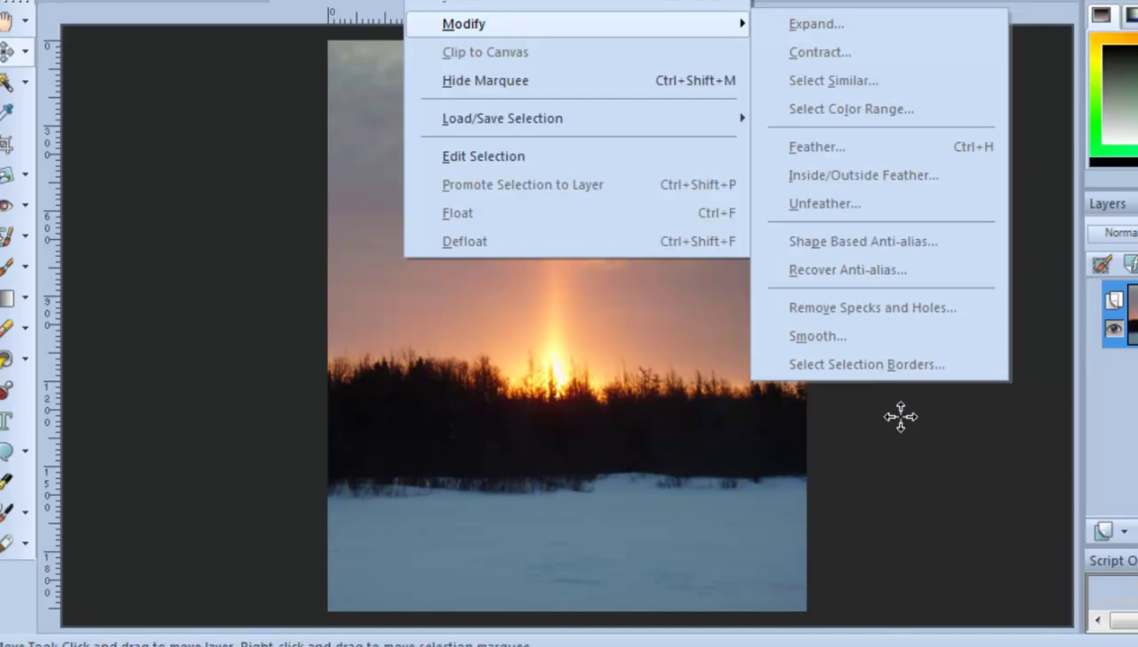
{"action": "left_click", "coordinate": [899, 476]}
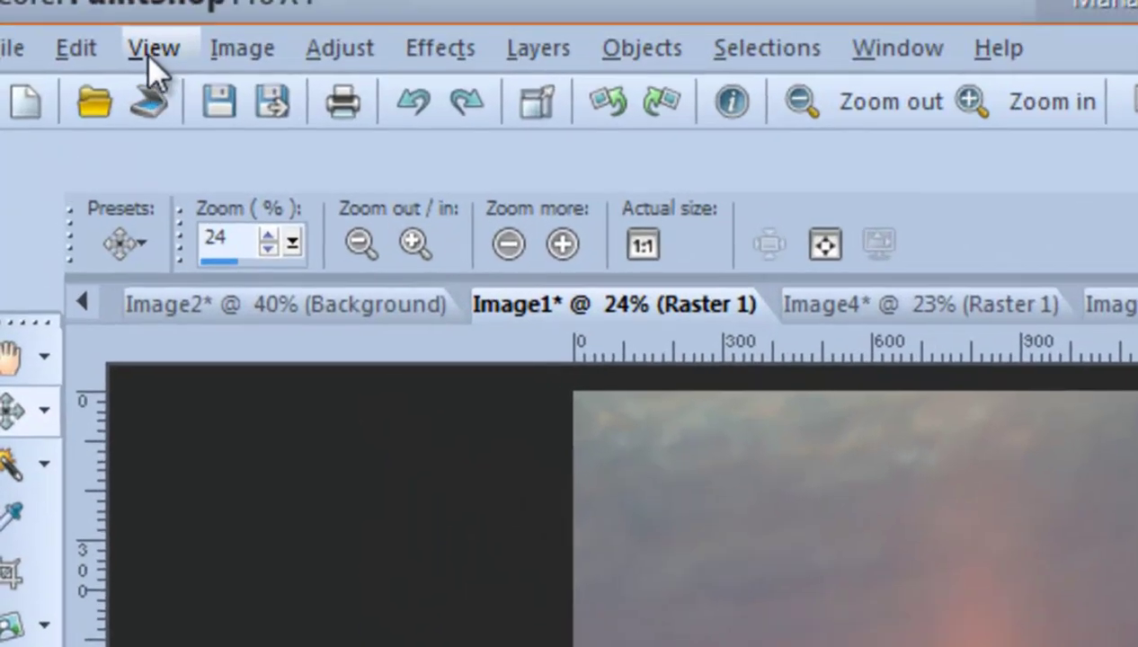
Try the Dark Gray workspace color, and set the workspace color back to Blue
{"action": "left_click", "coordinate": [153, 50]}
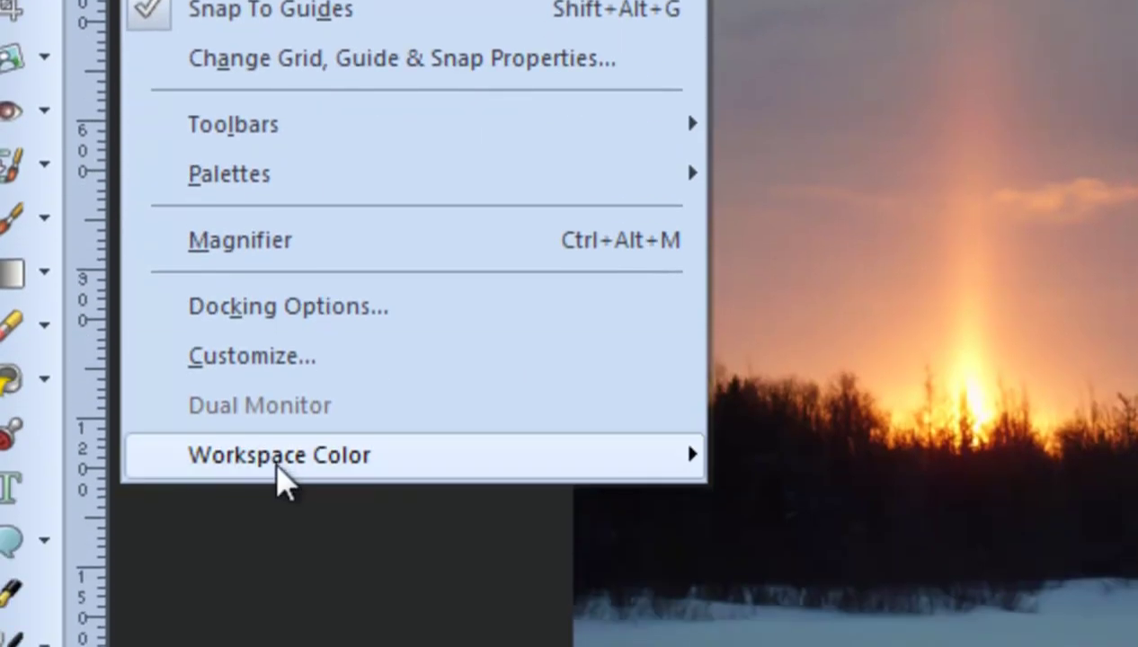
{"action": "mouse_move", "coordinate": [282, 457]}
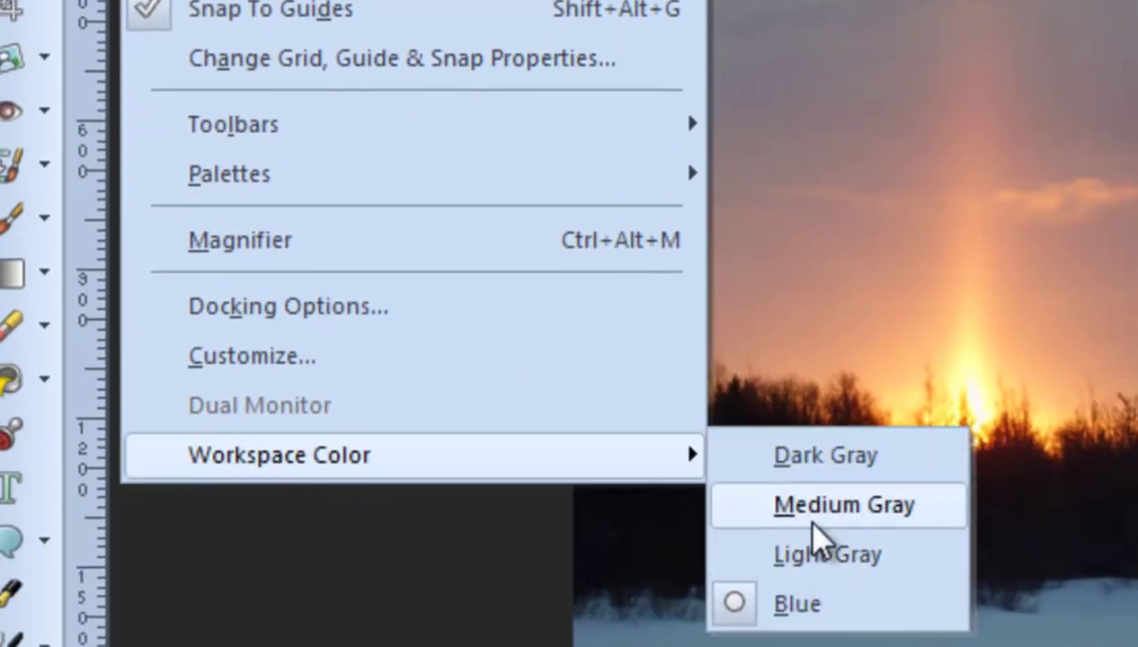
{"action": "left_click", "coordinate": [817, 461]}
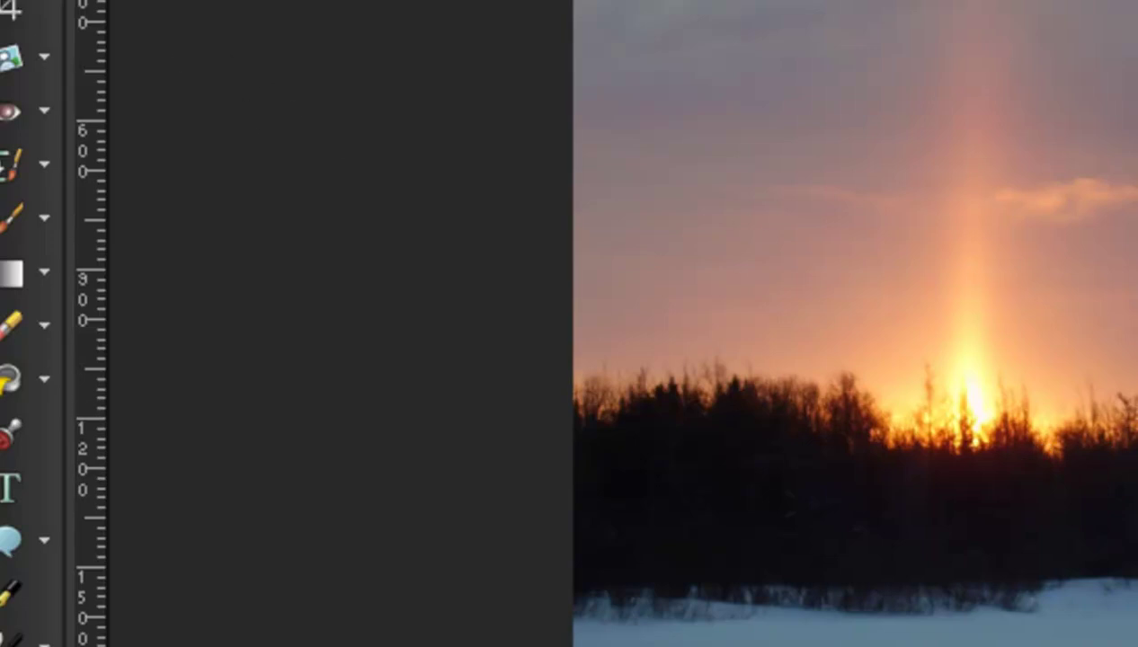
{"action": "left_click", "coordinate": [207, 0]}
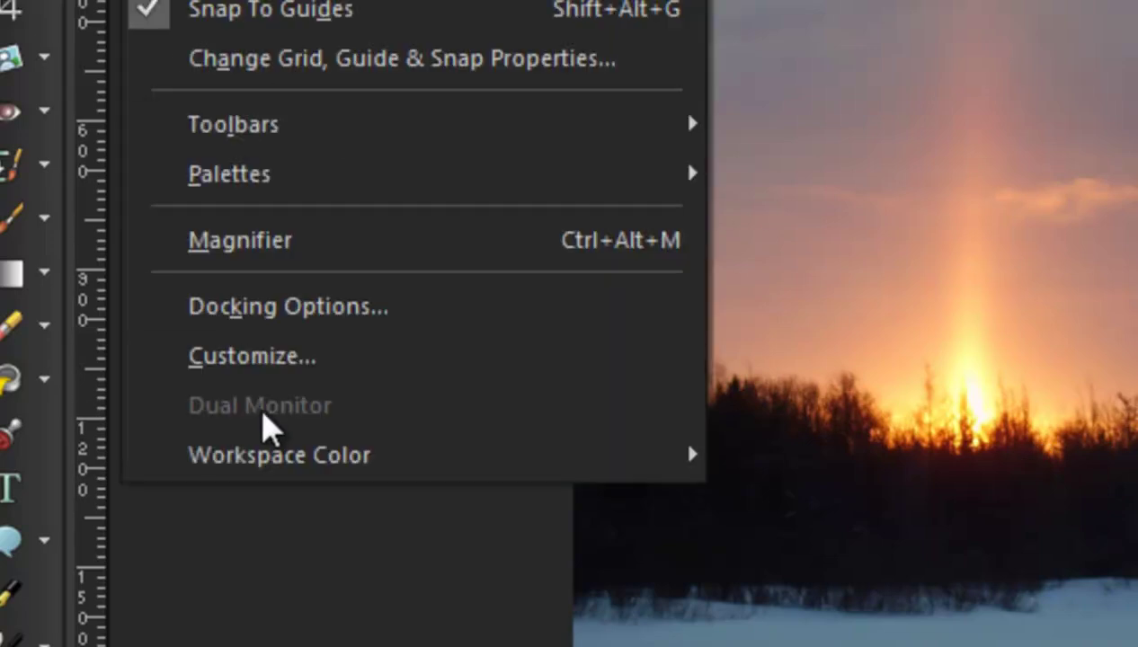
{"action": "mouse_move", "coordinate": [271, 455]}
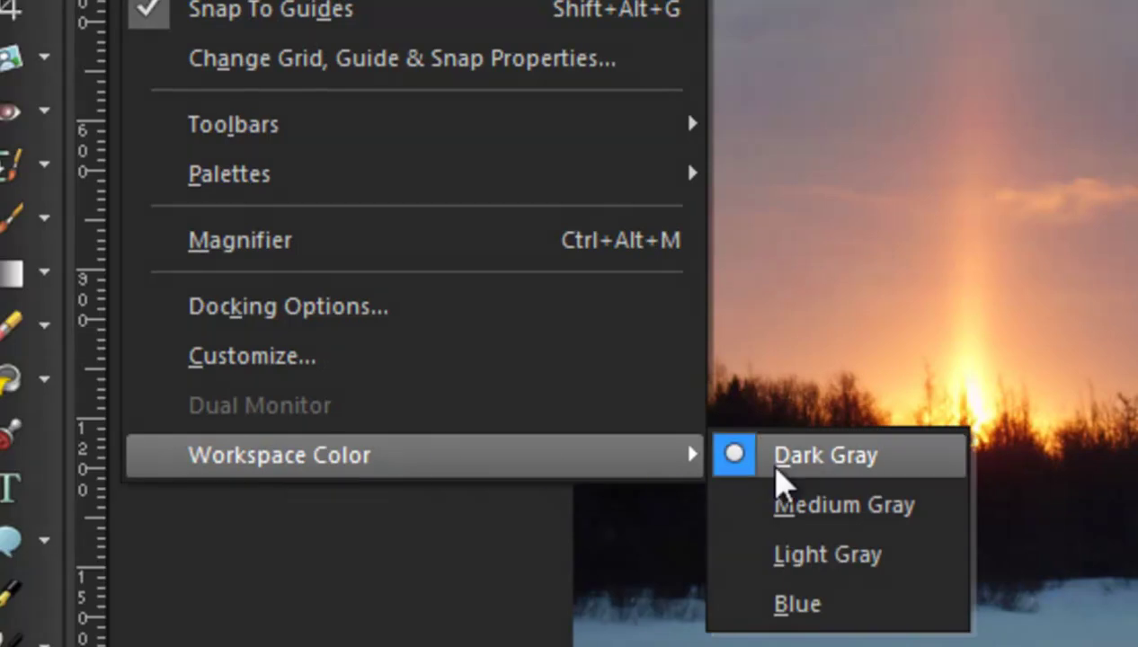
{"action": "left_click", "coordinate": [814, 611]}
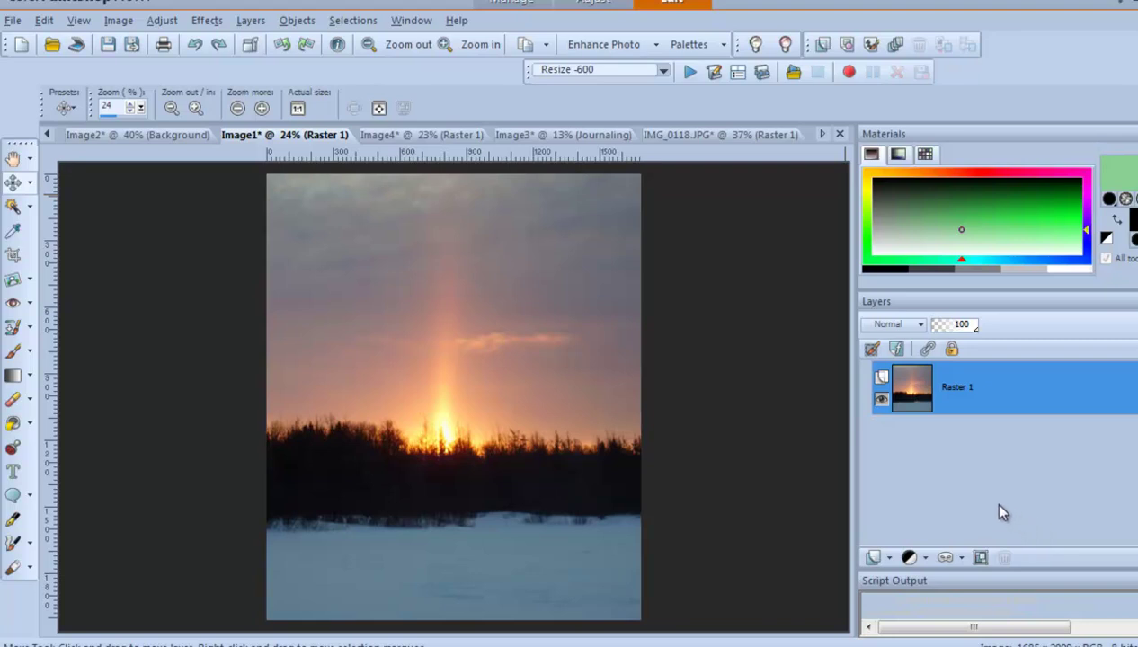
{"action": "left_click", "coordinate": [663, 72]}
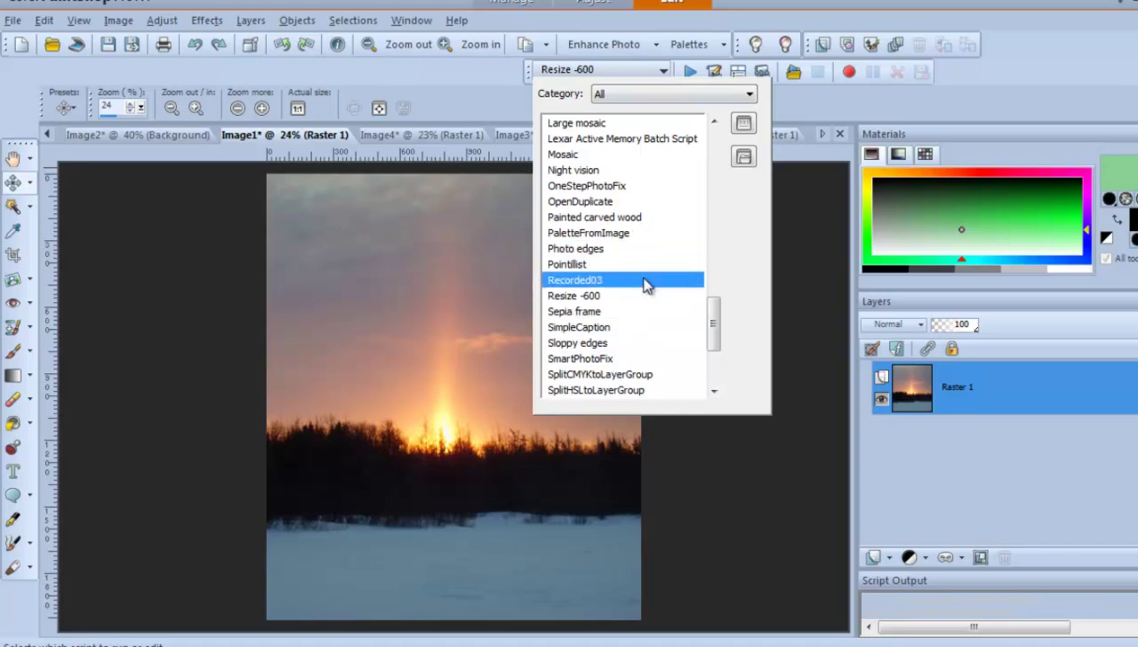
{"action": "left_click", "coordinate": [726, 464]}
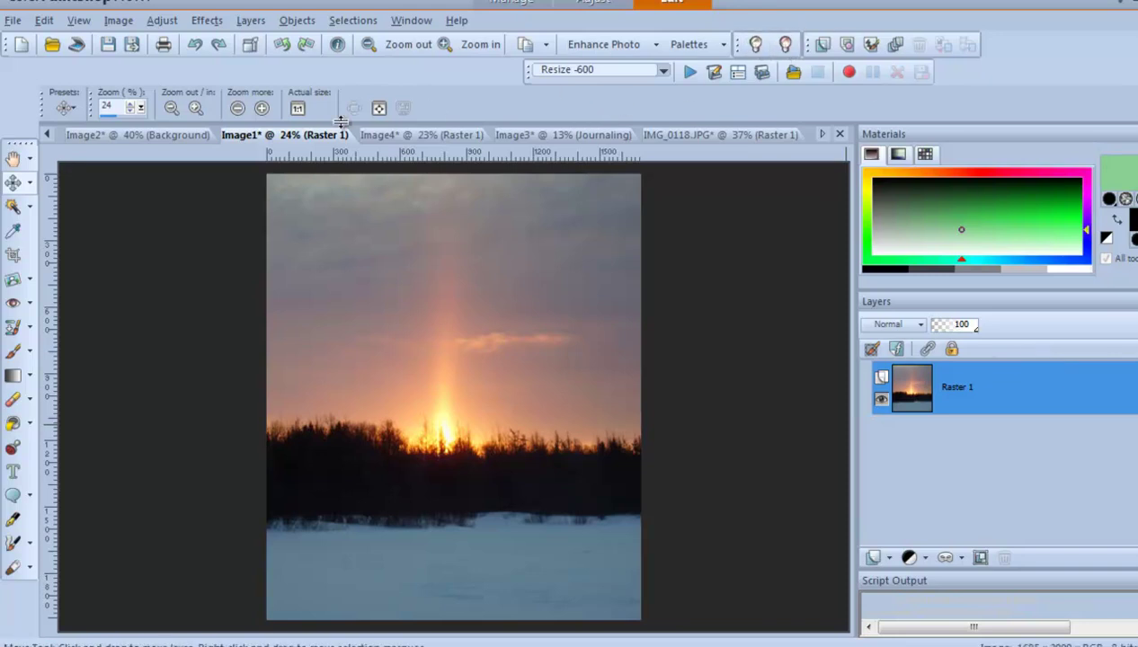
{"action": "left_click", "coordinate": [12, 20]}
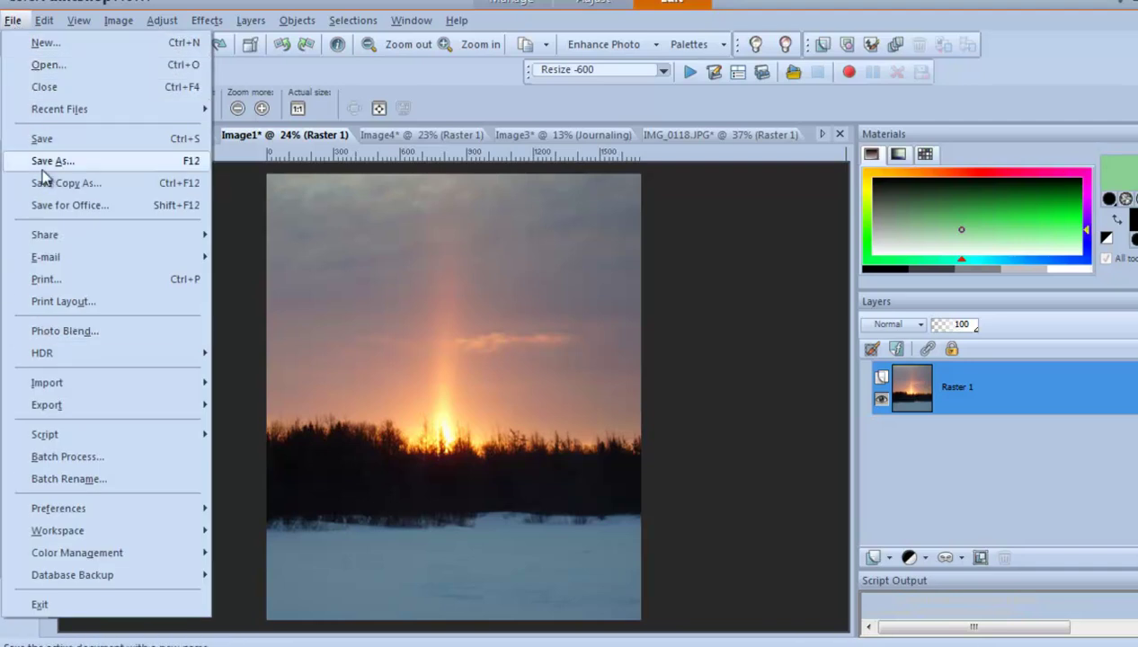
{"action": "left_click", "coordinate": [20, 24]}
{"action": "key", "text": "alt+e"}
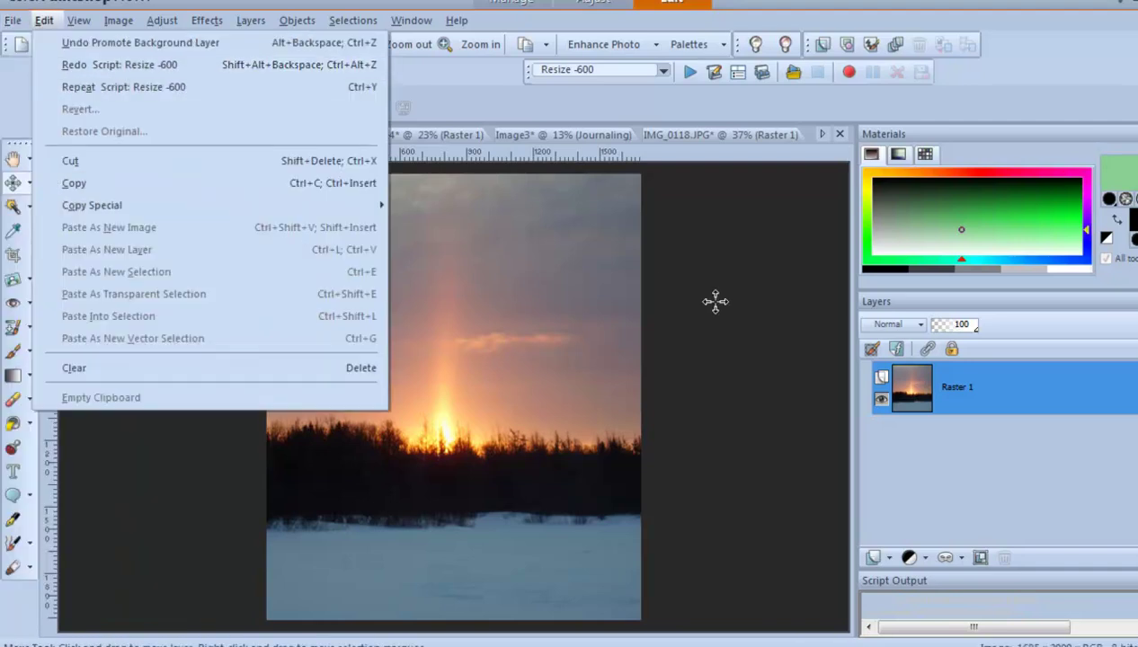
{"action": "key", "text": "Escape"}
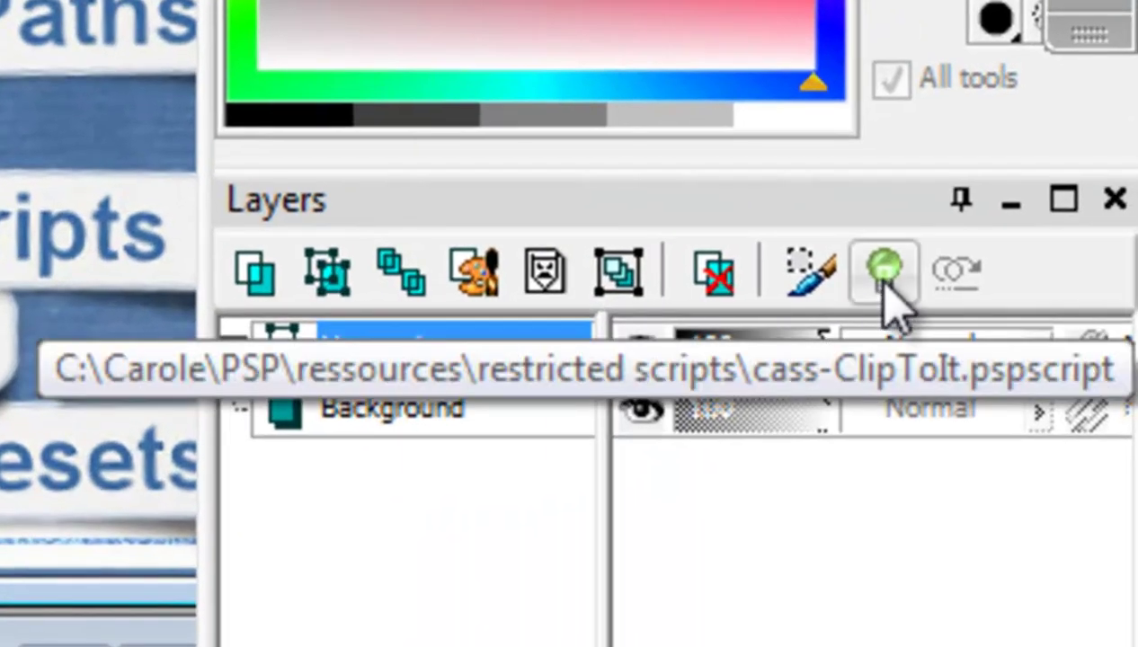
{"action": "left_click", "coordinate": [885, 286]}
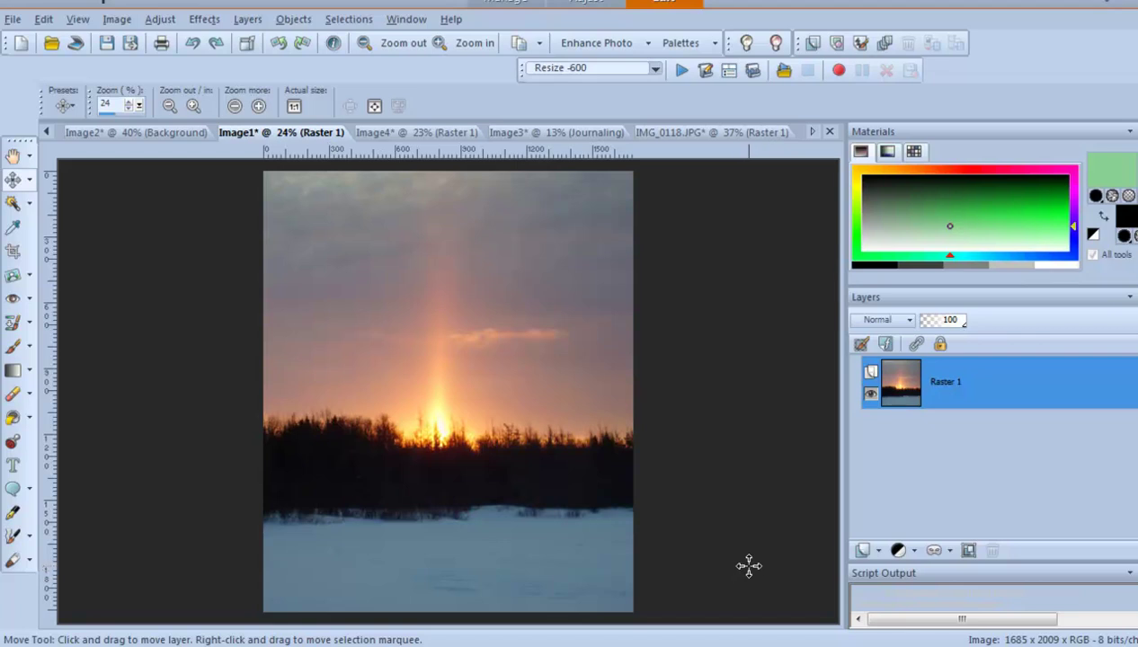
{"action": "left_click", "coordinate": [118, 21]}
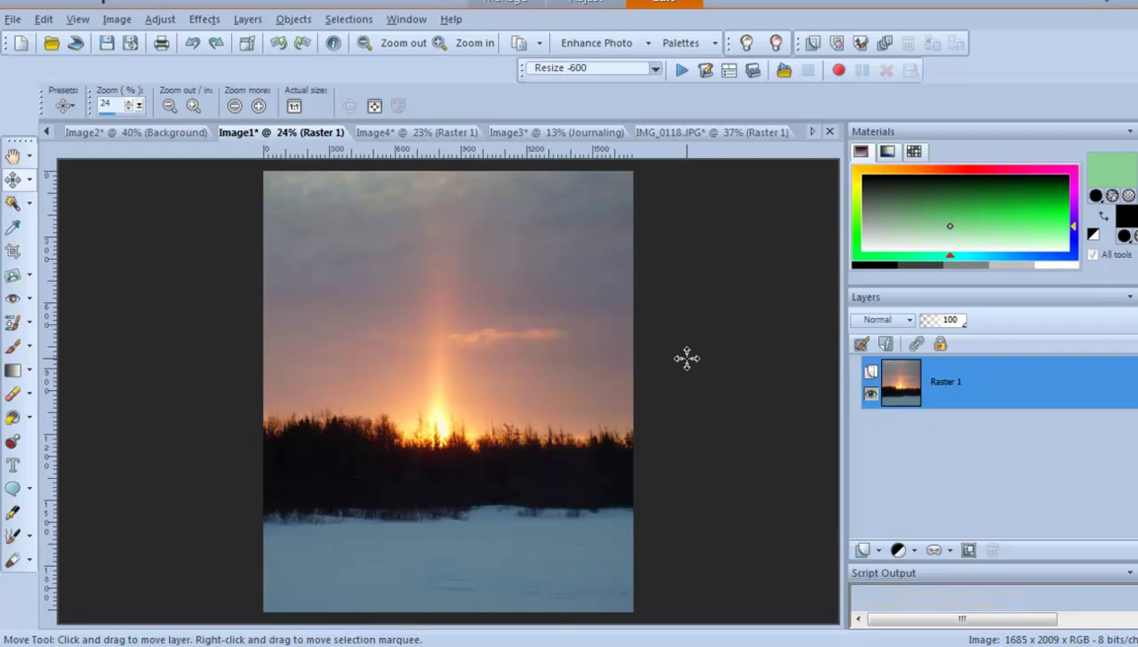
{"action": "left_click", "coordinate": [118, 22]}
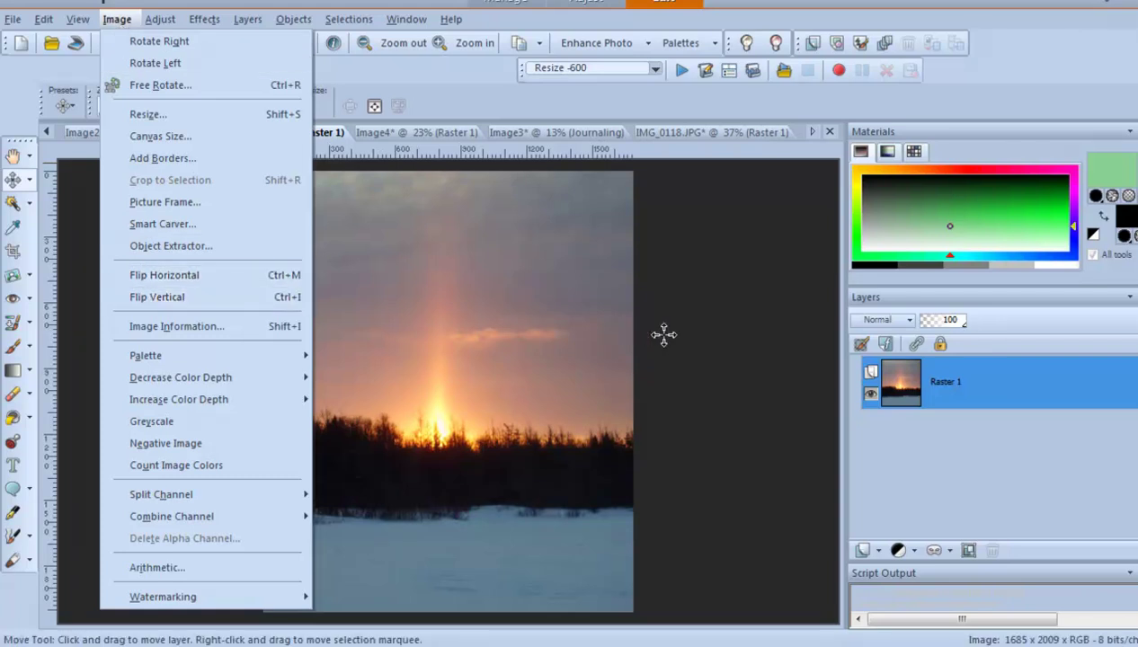
{"action": "left_click", "coordinate": [699, 351]}
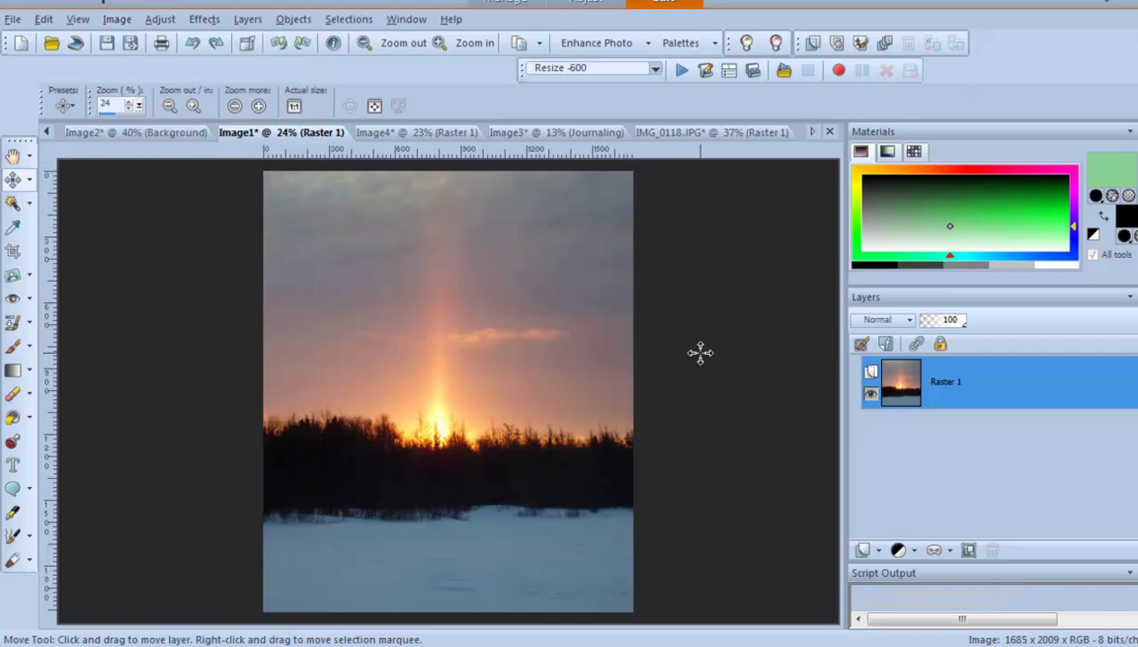